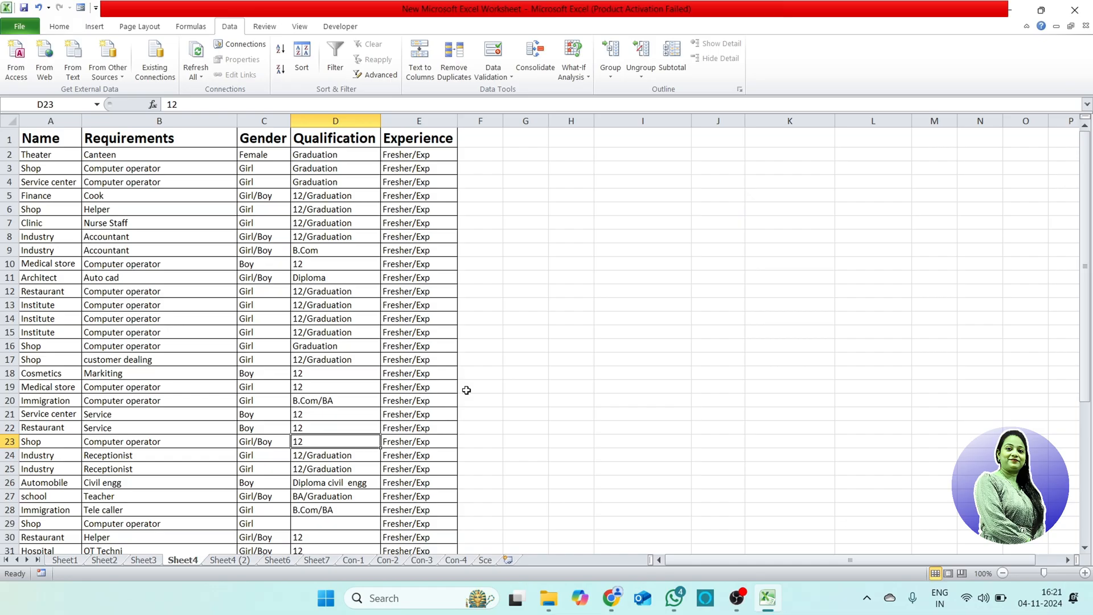
Step: Turn on filtering for the job requirements table in Sheet4
{"action": "left_click", "coordinate": [226, 280]}
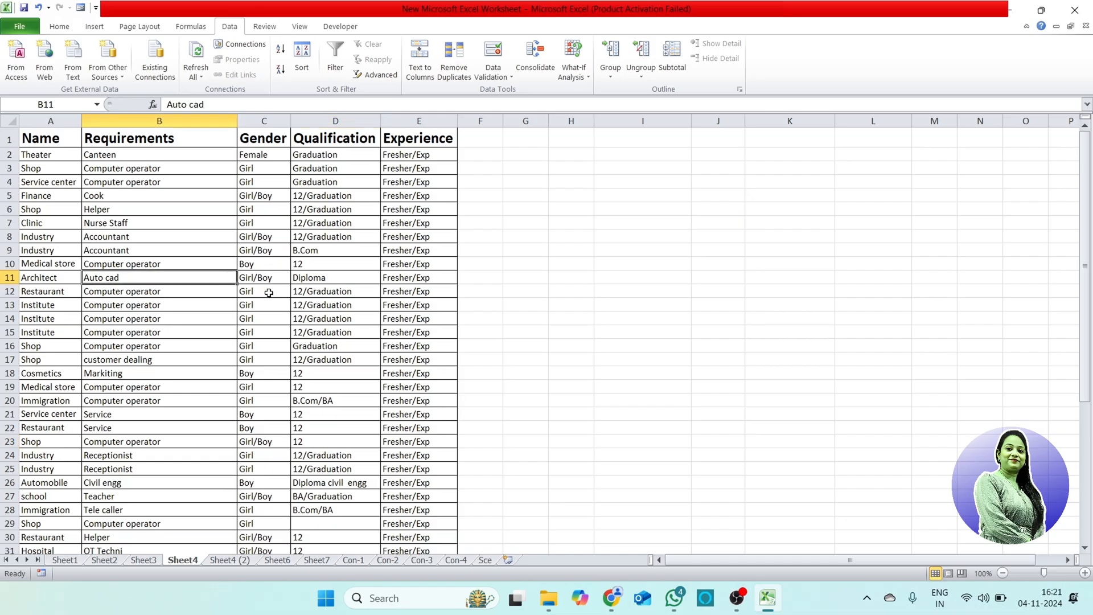
{"action": "left_click", "coordinate": [337, 67]}
{"action": "left_click", "coordinate": [295, 345]}
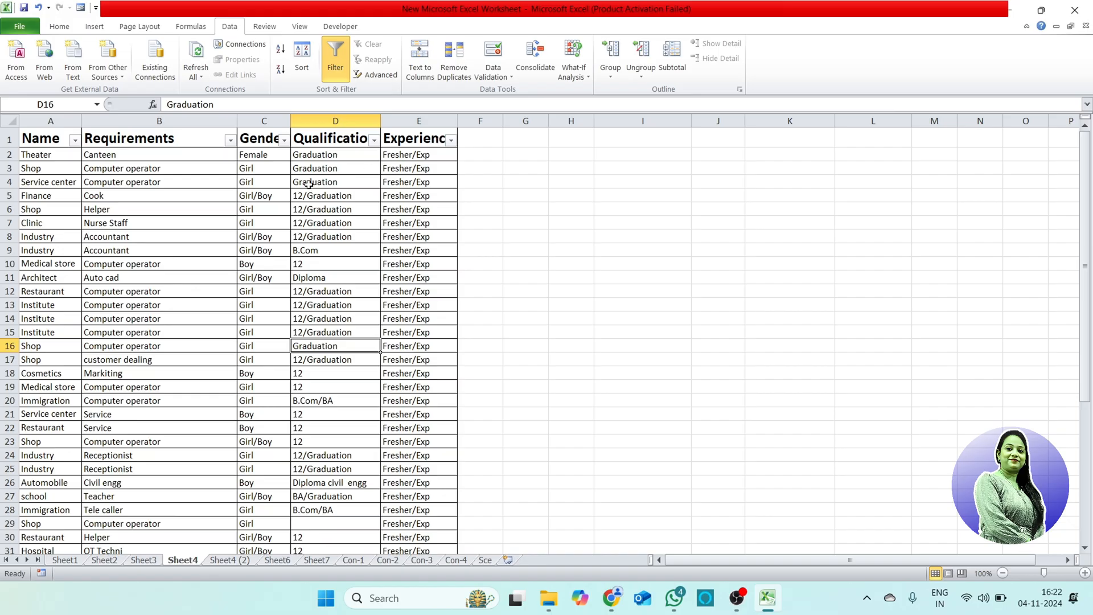
Step: Review the table's Name and Requirements columns and read across the Theater and first Shop records
{"action": "left_click", "coordinate": [48, 140]}
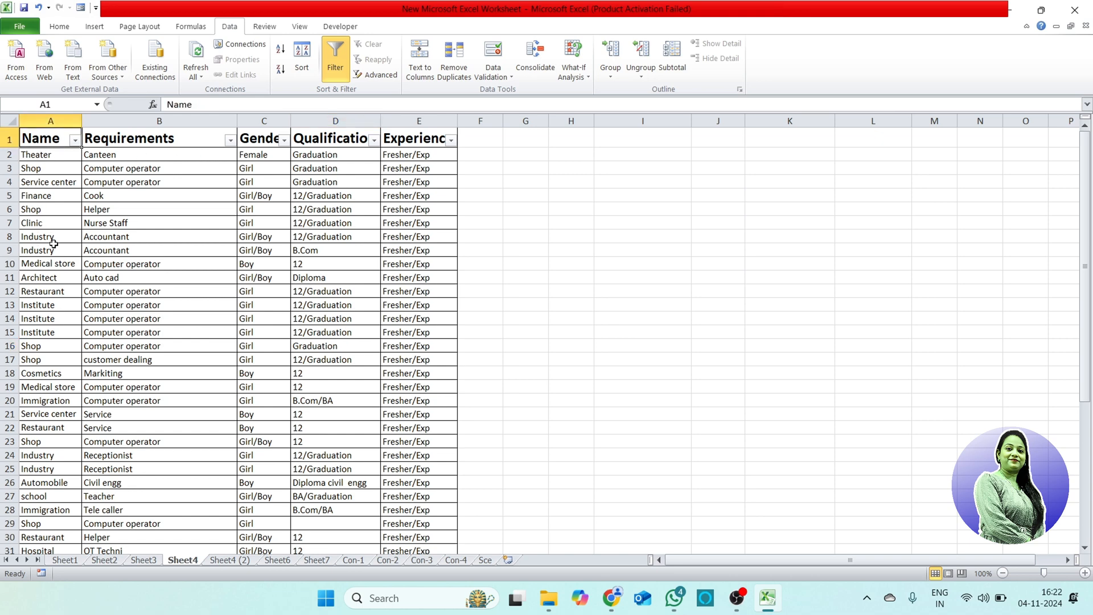
{"action": "left_click", "coordinate": [55, 210]}
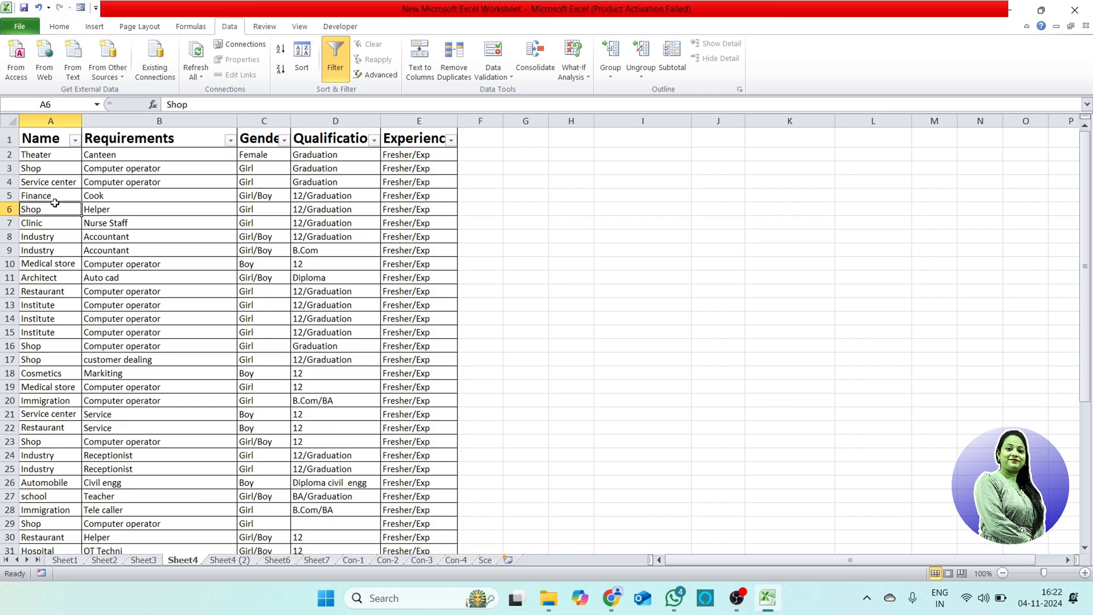
{"action": "left_click", "coordinate": [49, 264]}
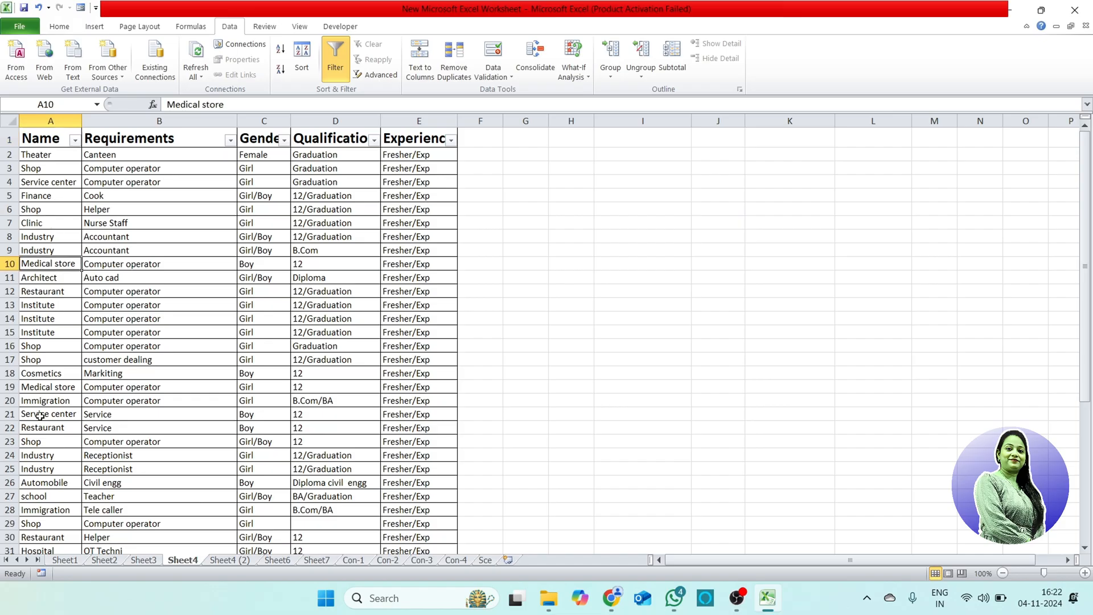
{"action": "left_click", "coordinate": [170, 165]}
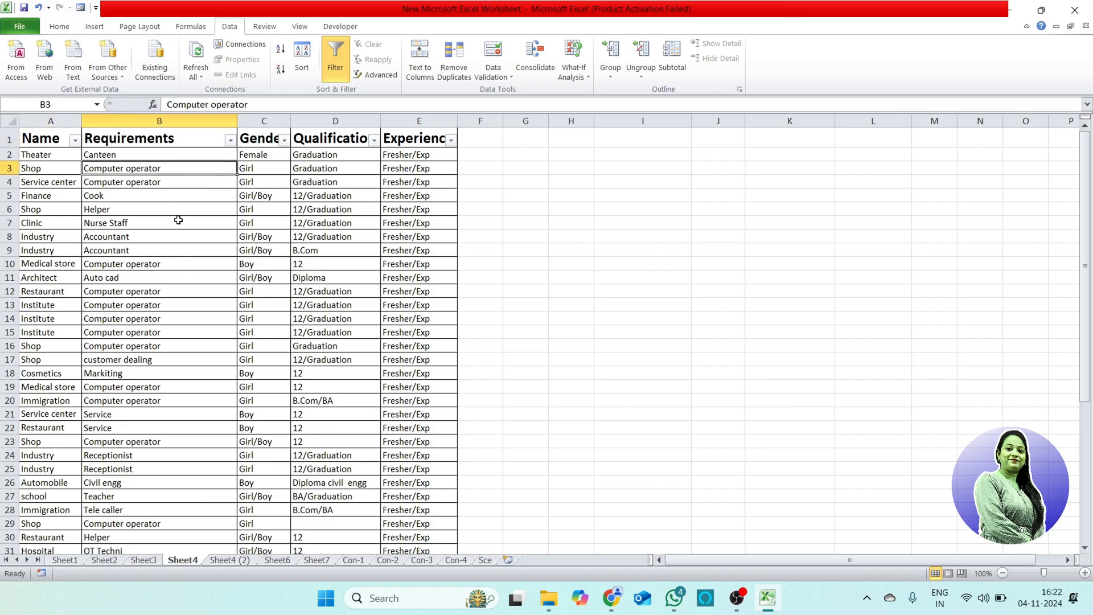
{"action": "left_click", "coordinate": [45, 155]}
{"action": "left_click", "coordinate": [166, 156]}
{"action": "left_click", "coordinate": [257, 155]}
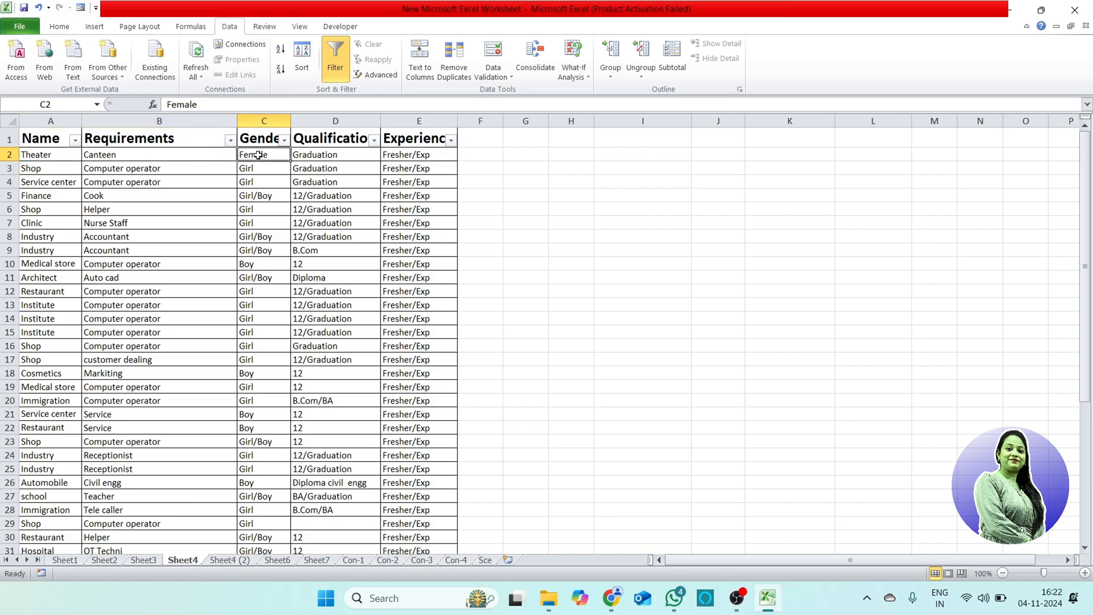
{"action": "left_click", "coordinate": [332, 156]}
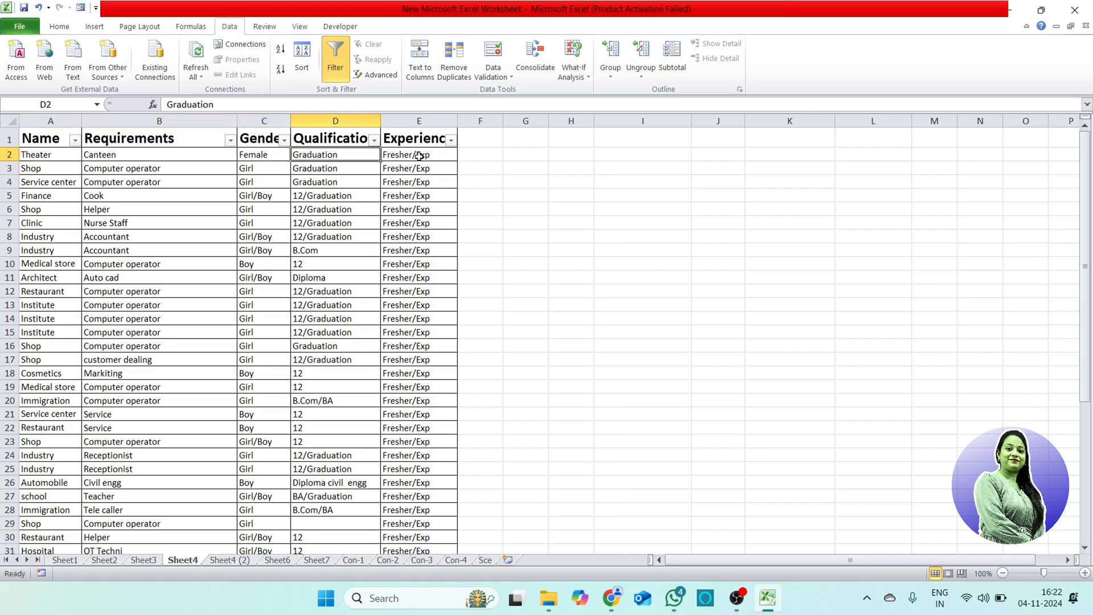
{"action": "left_click", "coordinate": [420, 159]}
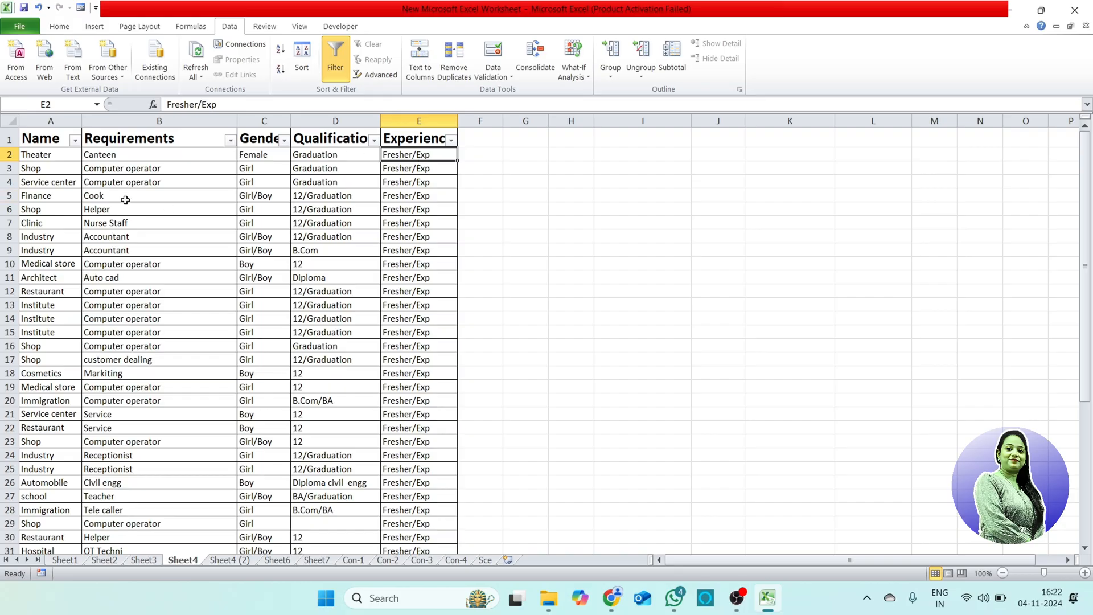
{"action": "left_click", "coordinate": [48, 169]}
{"action": "left_click", "coordinate": [177, 169]}
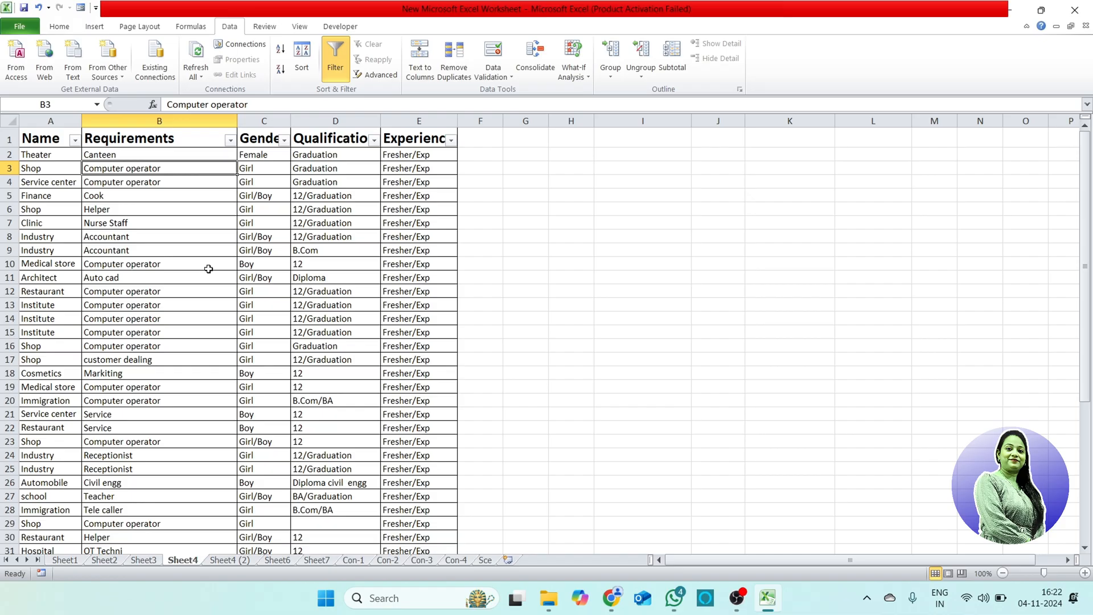
Step: Filter the Requirements column to only Computer operator and look over the matching records
{"action": "left_click", "coordinate": [230, 140]}
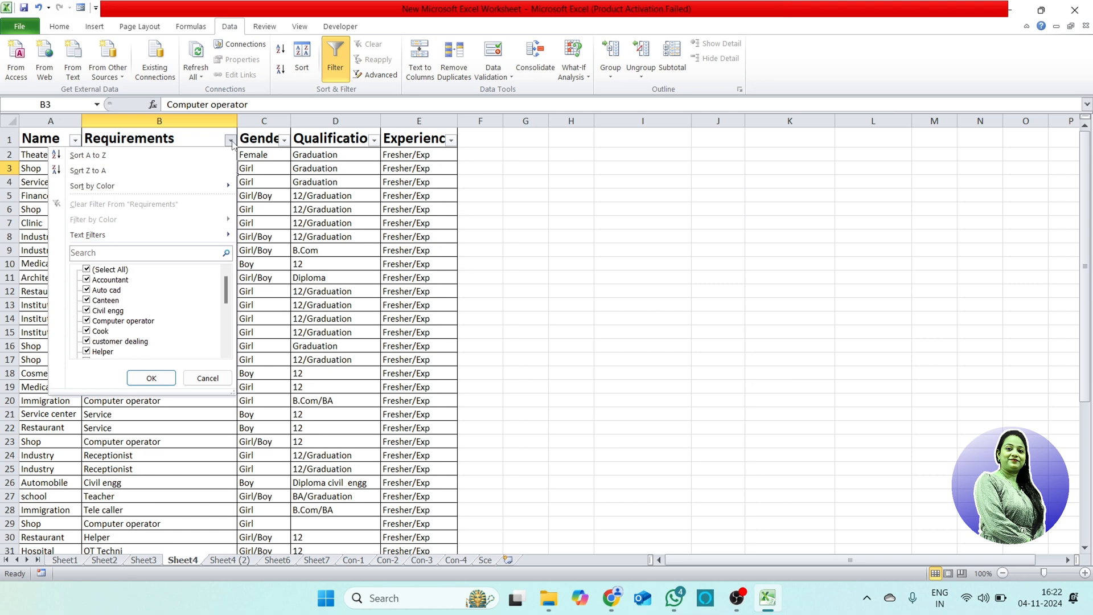
{"action": "left_click", "coordinate": [99, 271]}
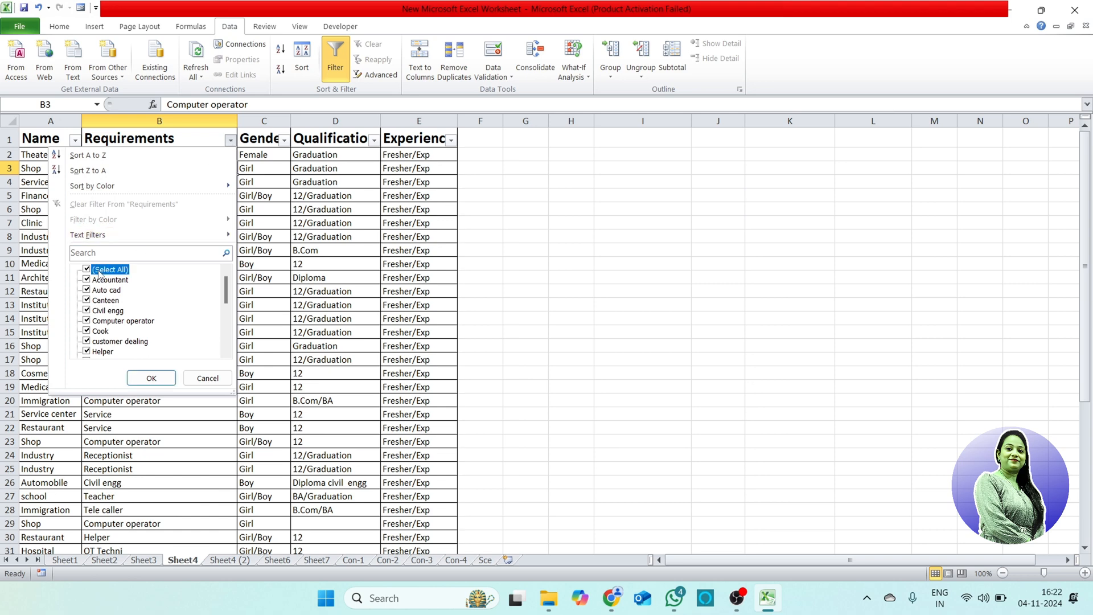
{"action": "left_click", "coordinate": [139, 323]}
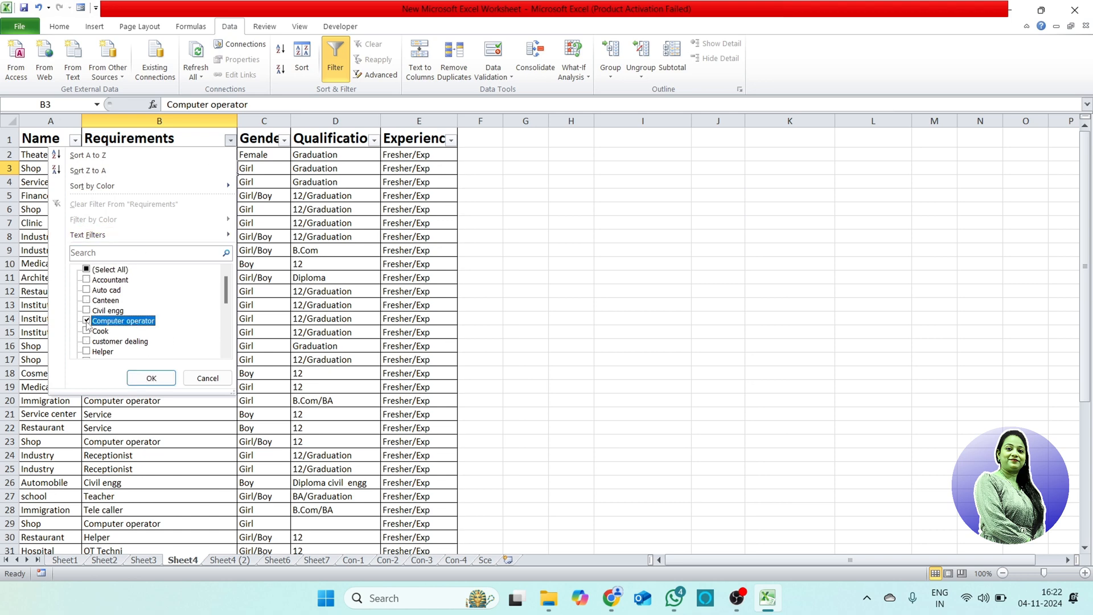
{"action": "left_click", "coordinate": [151, 378]}
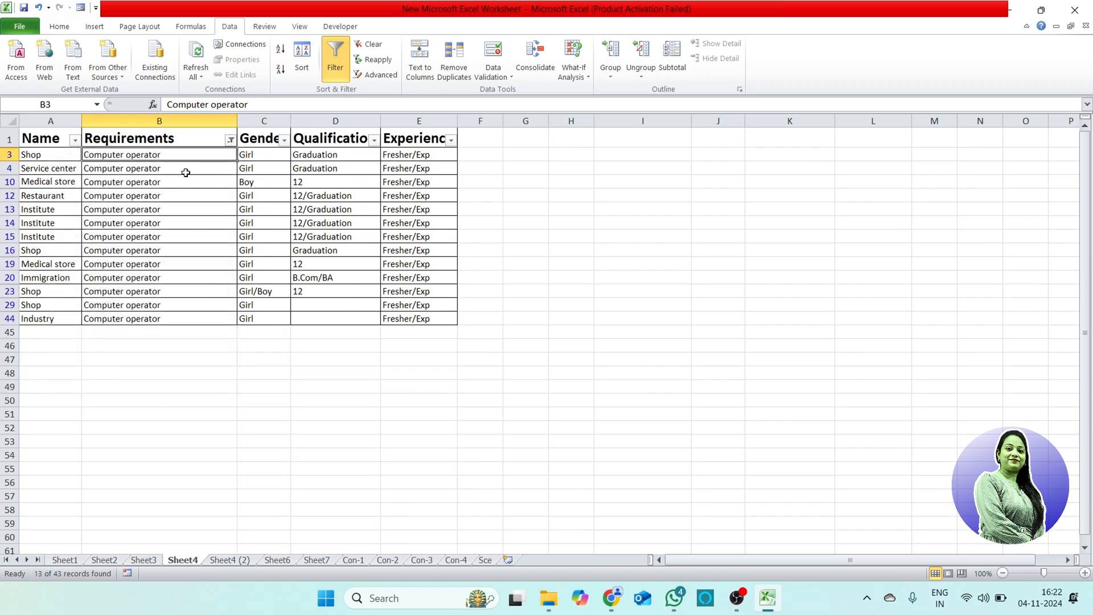
{"action": "left_click", "coordinate": [70, 157]}
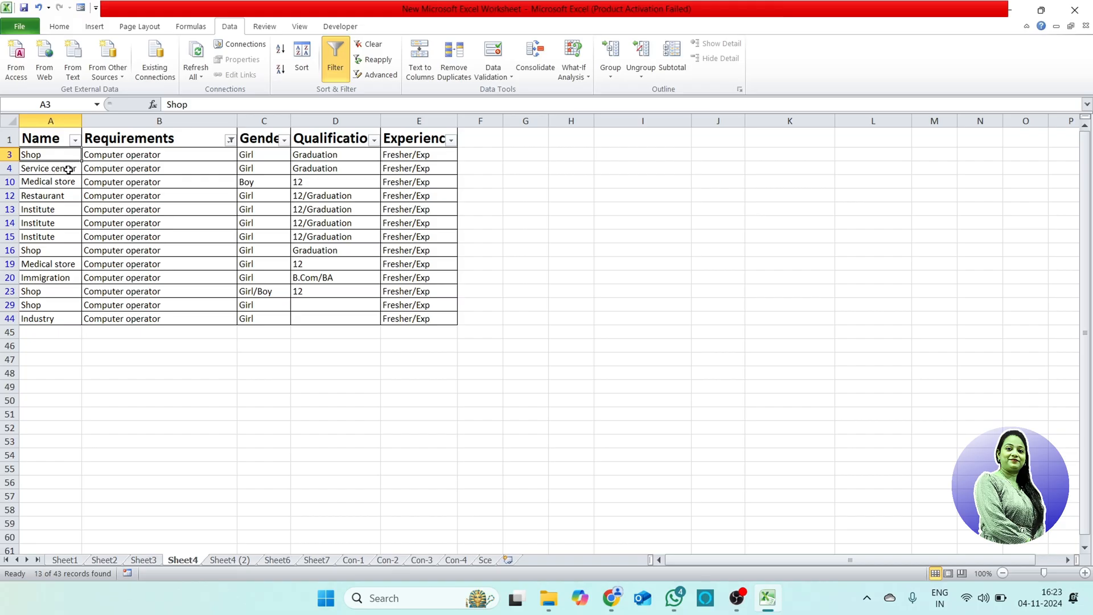
{"action": "left_click", "coordinate": [148, 170]}
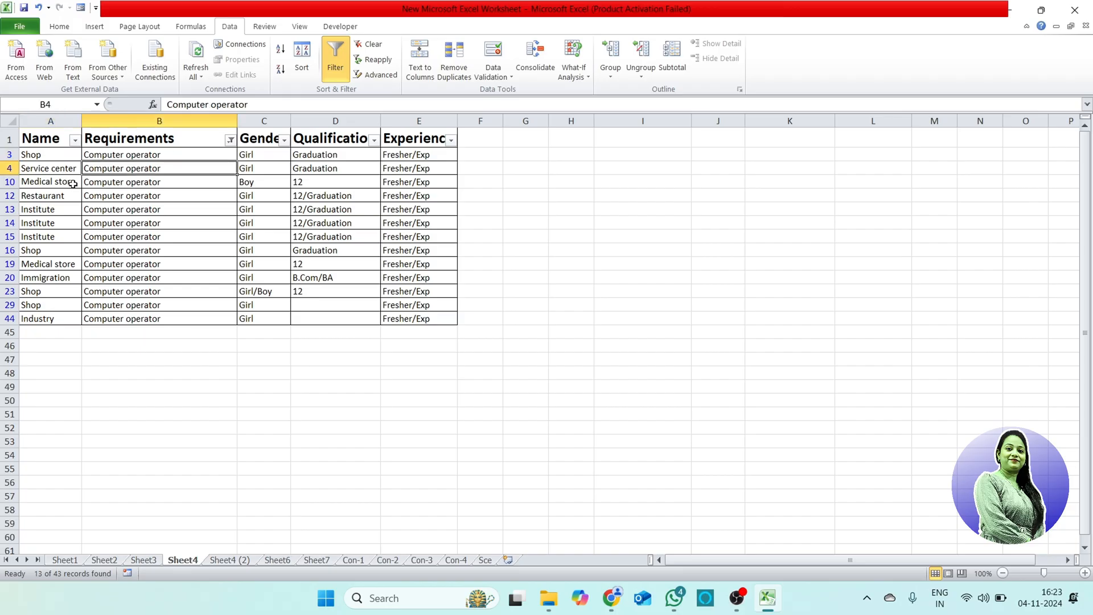
{"action": "left_click_drag", "start_coordinate": [74, 183], "coordinate": [116, 183]}
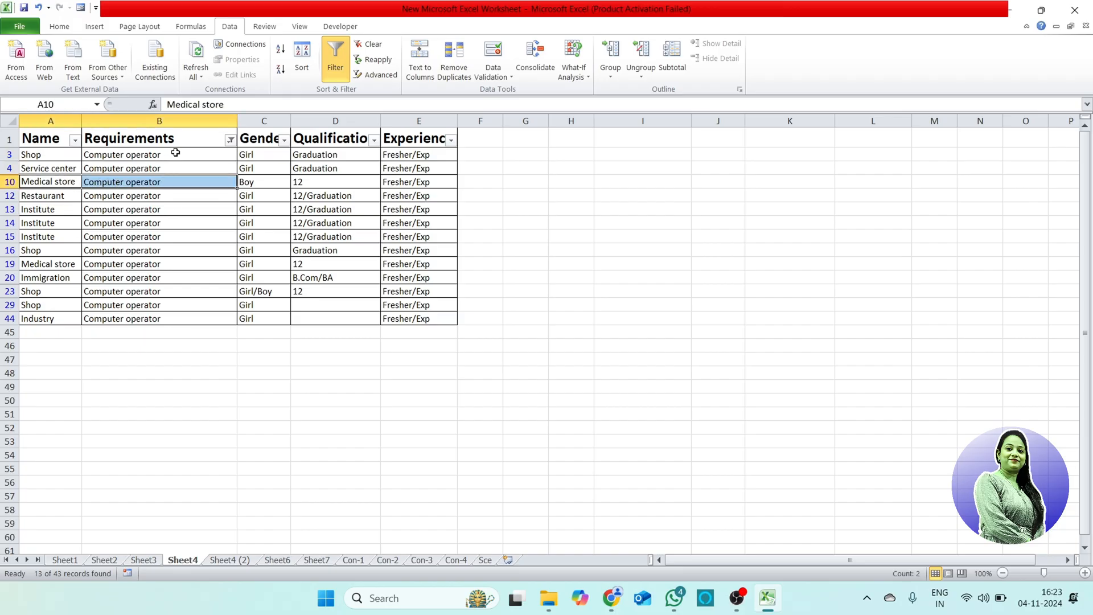
{"action": "left_click_drag", "start_coordinate": [164, 155], "coordinate": [174, 317]}
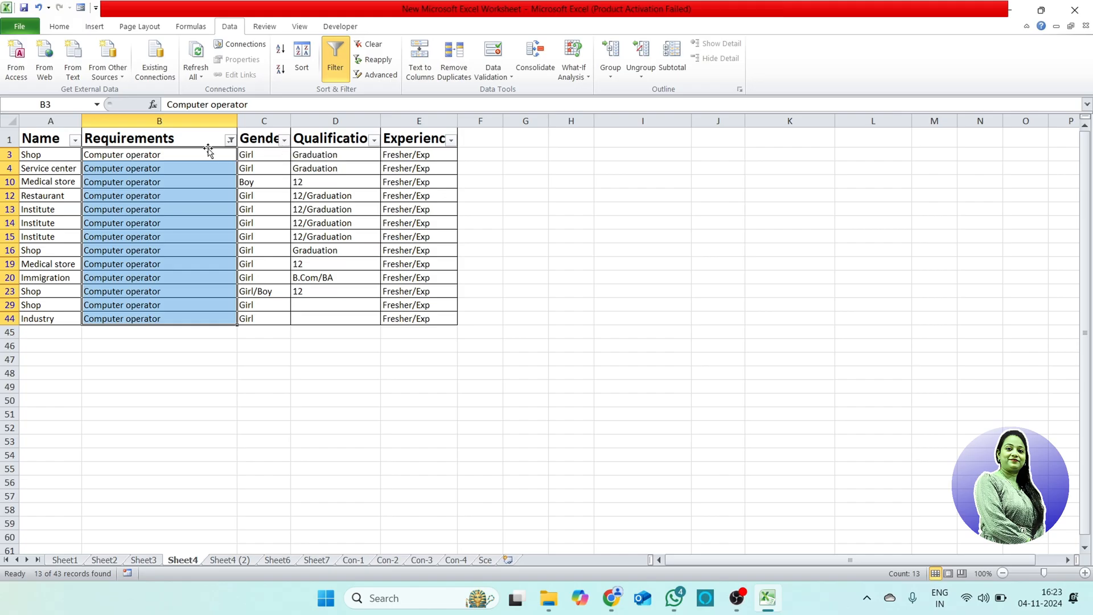
Step: Filter the Gender column to only Boy within the Computer operator records and read across the remaining record
{"action": "left_click", "coordinate": [284, 140]}
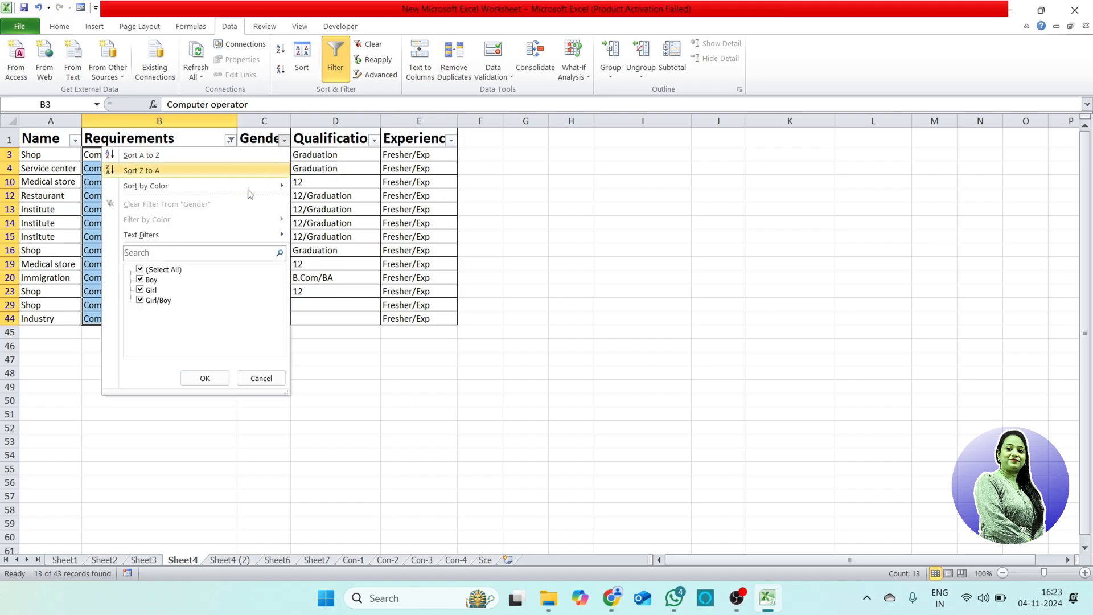
{"action": "left_click", "coordinate": [140, 270]}
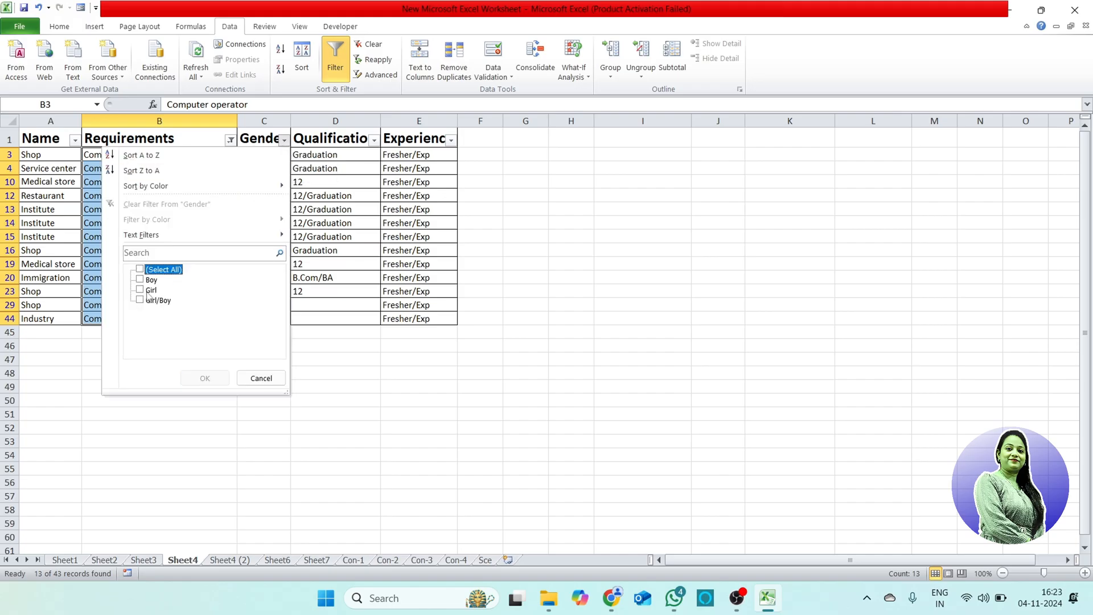
{"action": "left_click", "coordinate": [140, 280]}
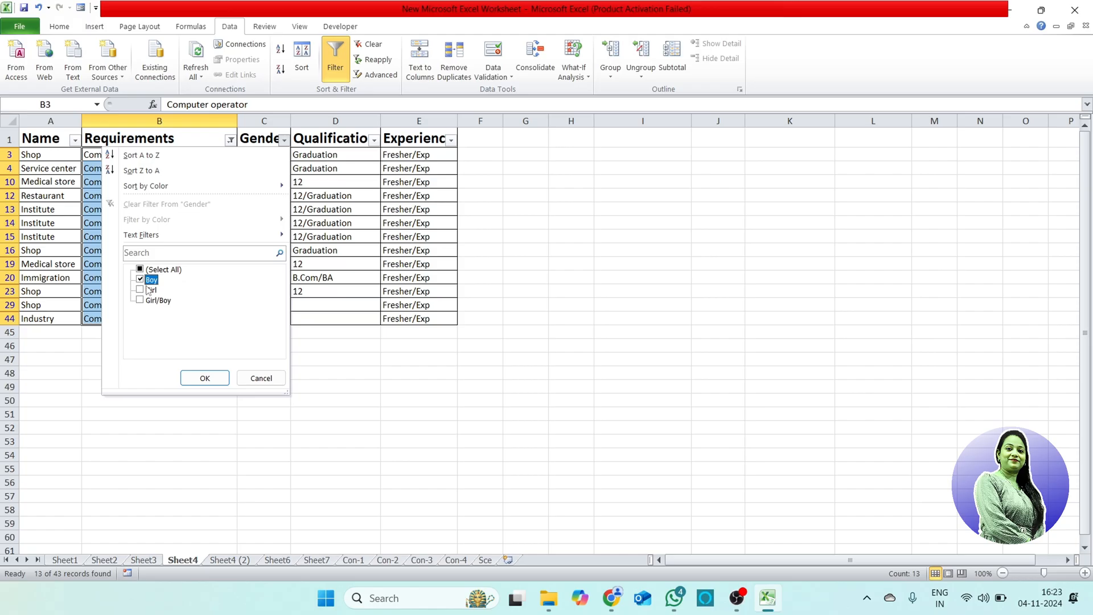
{"action": "left_click", "coordinate": [205, 378]}
{"action": "left_click", "coordinate": [328, 155]}
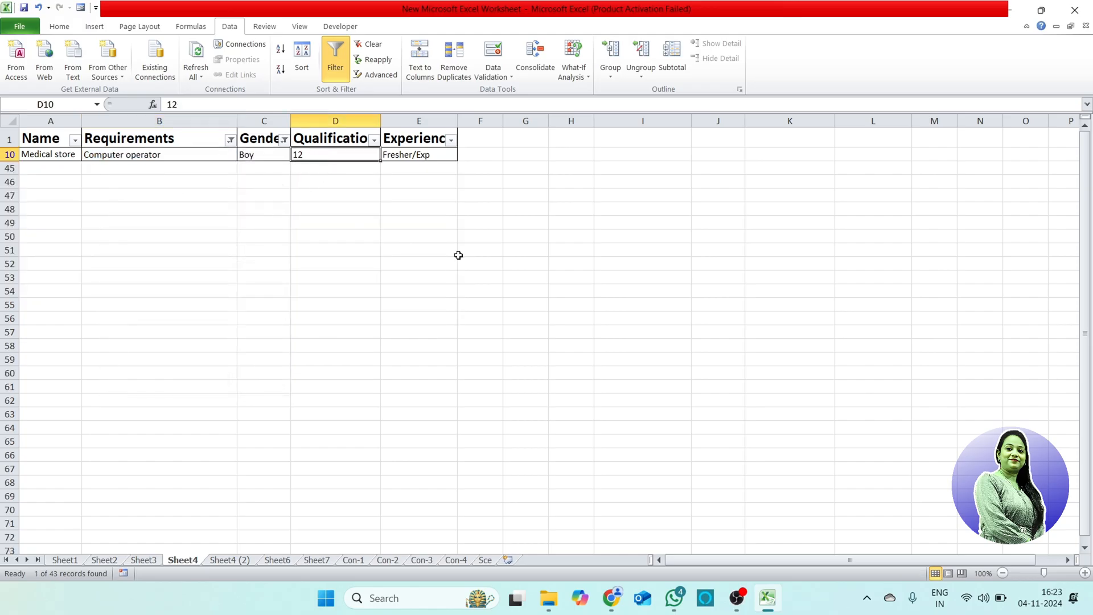
{"action": "left_click", "coordinate": [58, 156]}
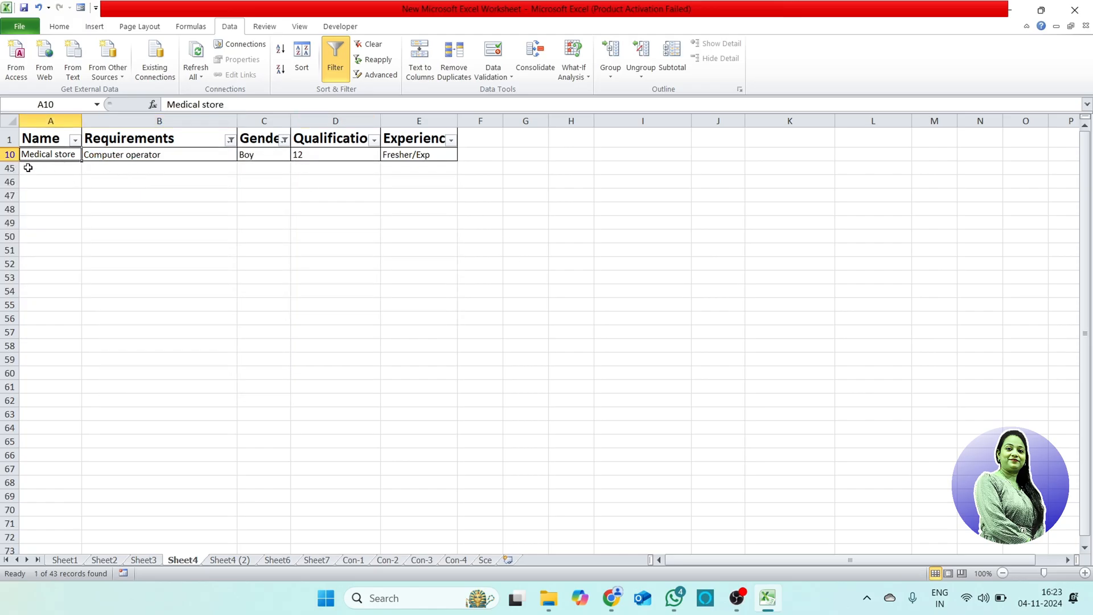
{"action": "left_click", "coordinate": [143, 154]}
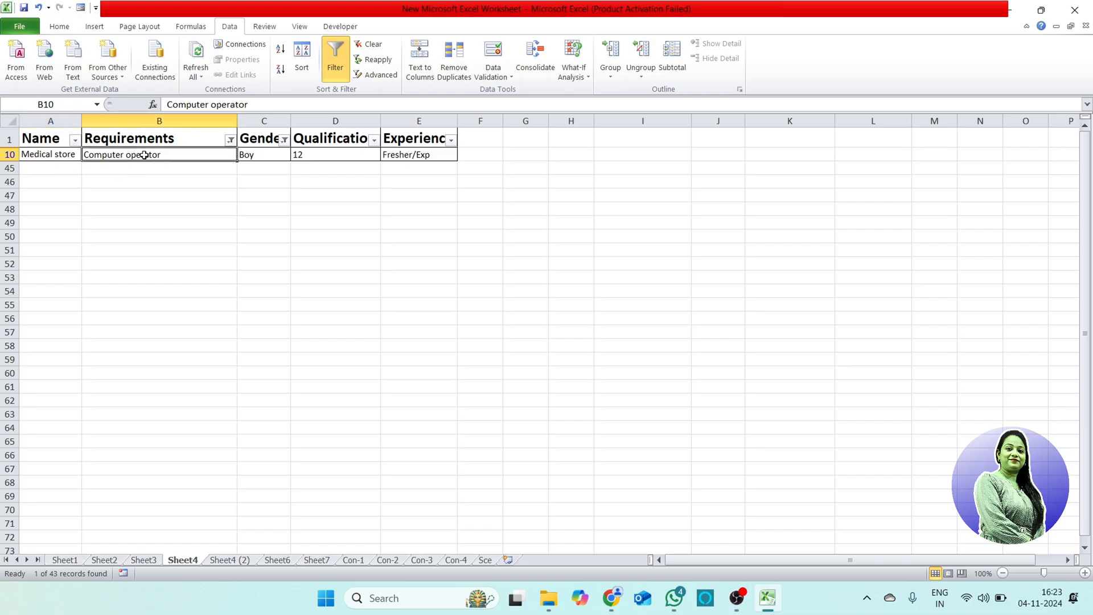
{"action": "left_click", "coordinate": [269, 157]}
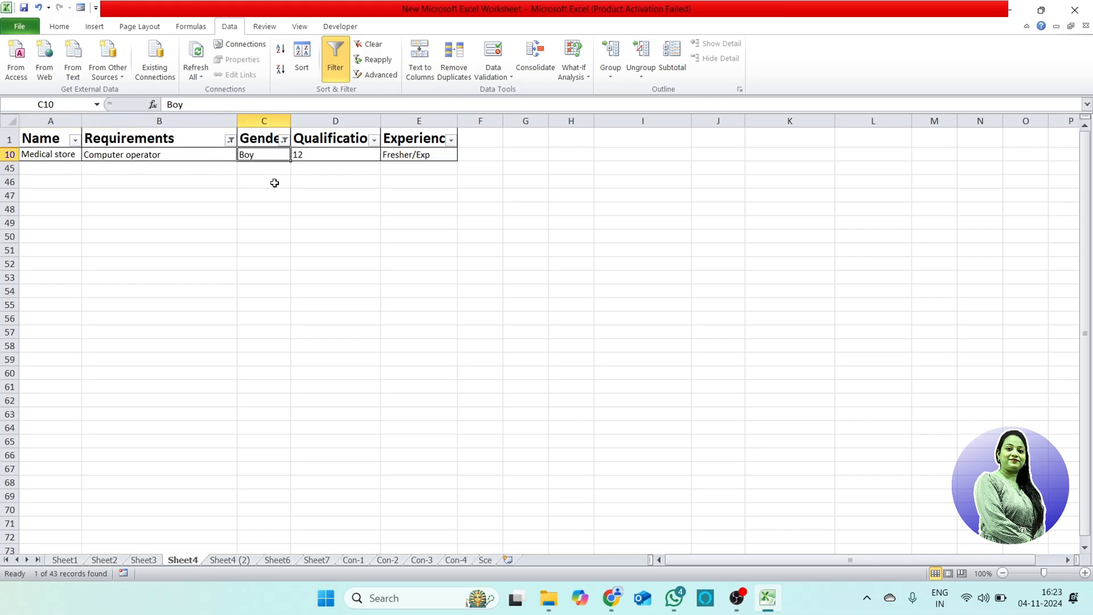
{"action": "left_click", "coordinate": [331, 156]}
{"action": "left_click", "coordinate": [396, 156]}
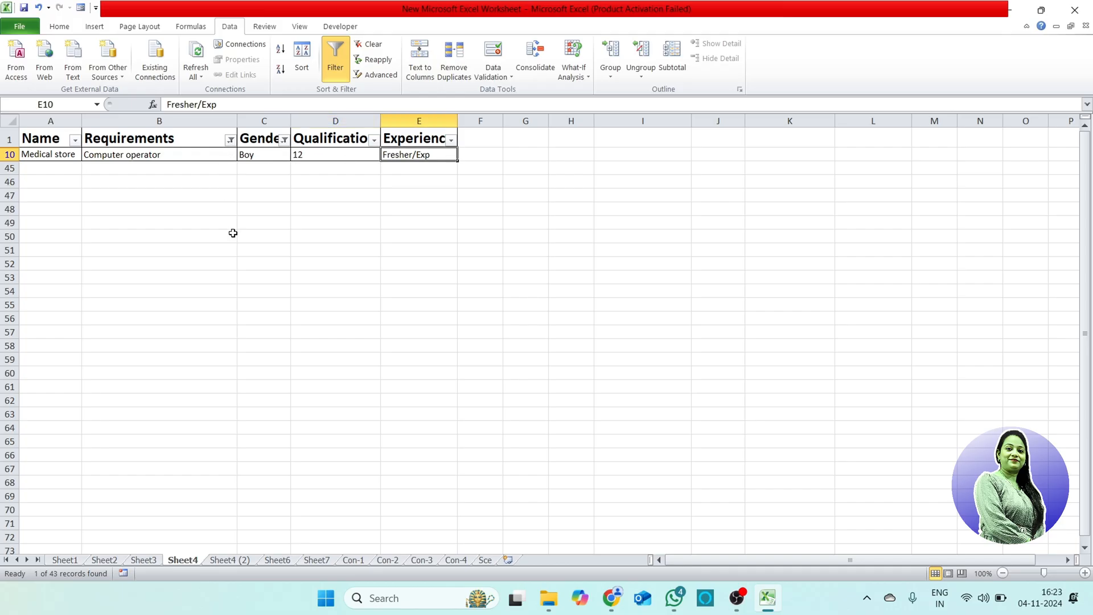
Step: Clear the Requirements and Gender filters by selecting all values in both columns, and look over the full list
{"action": "left_click", "coordinate": [230, 141]}
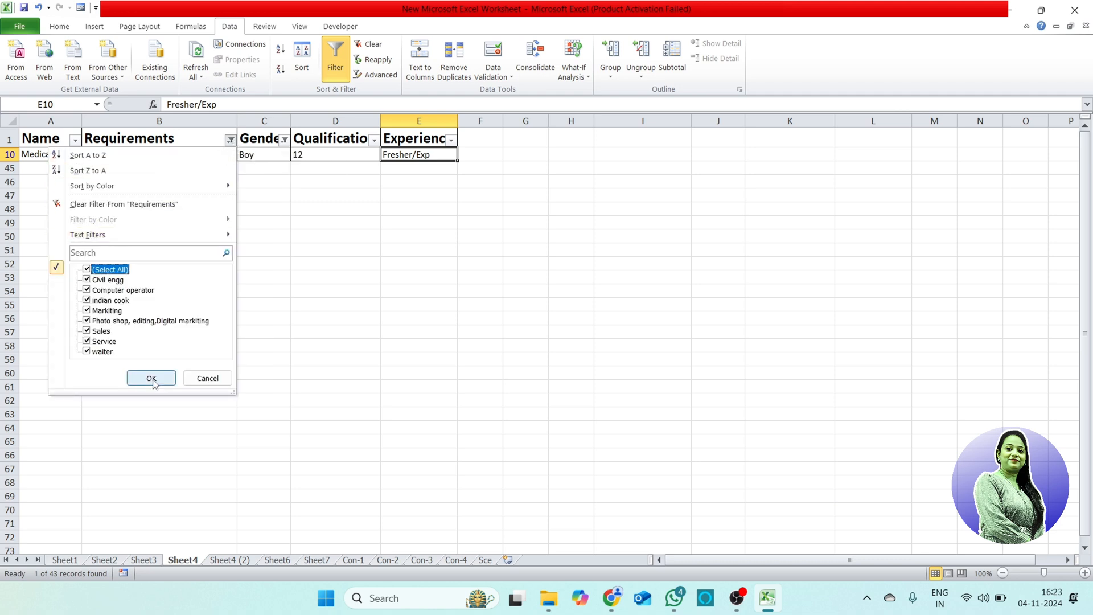
{"action": "left_click", "coordinate": [148, 378]}
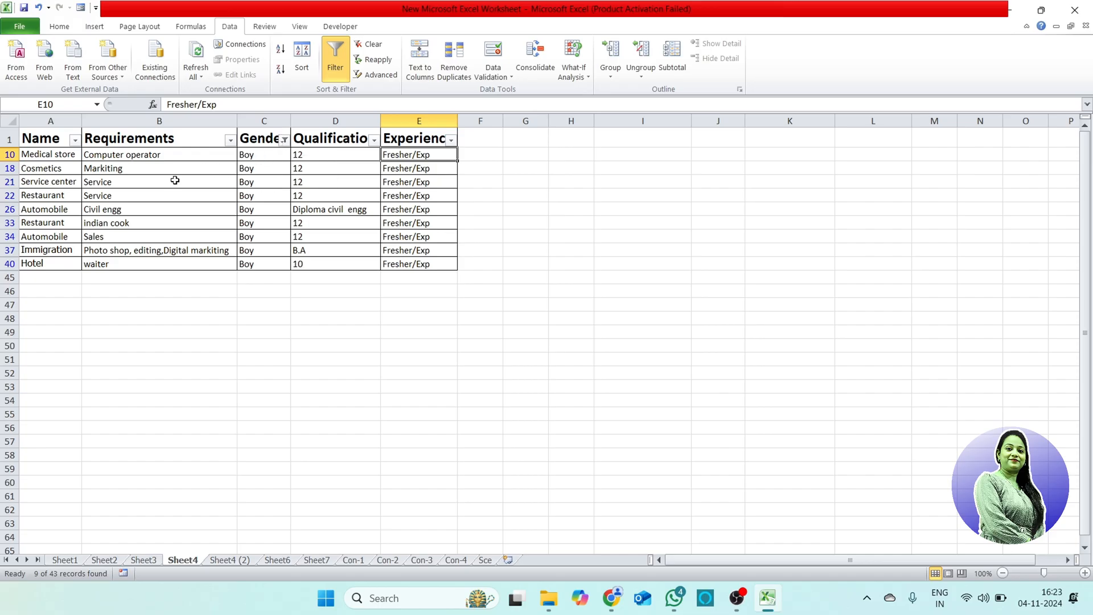
{"action": "left_click", "coordinate": [284, 140]}
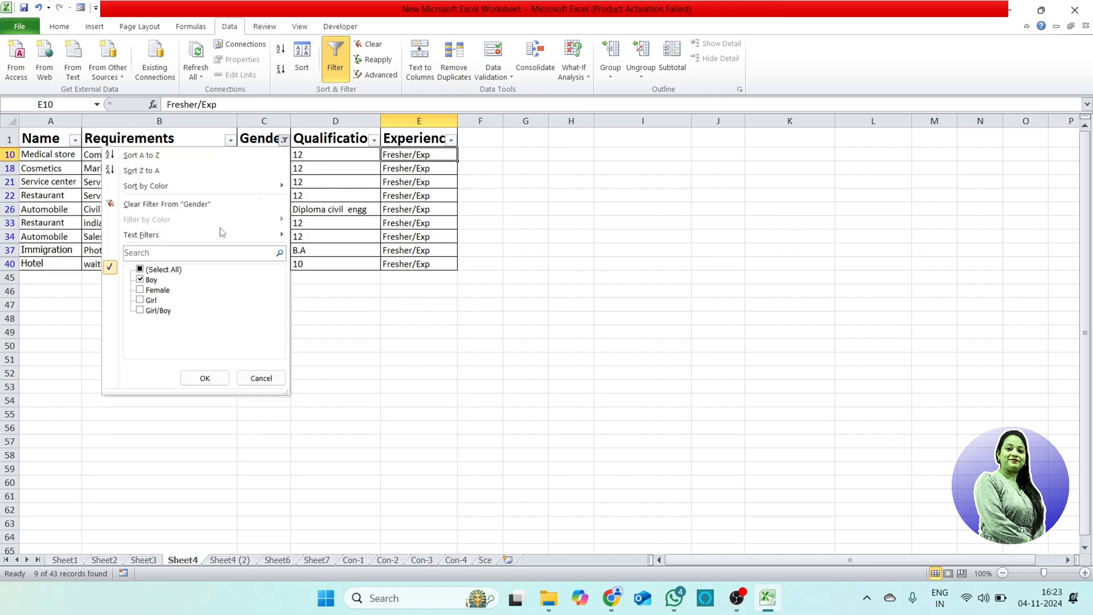
{"action": "left_click", "coordinate": [170, 270]}
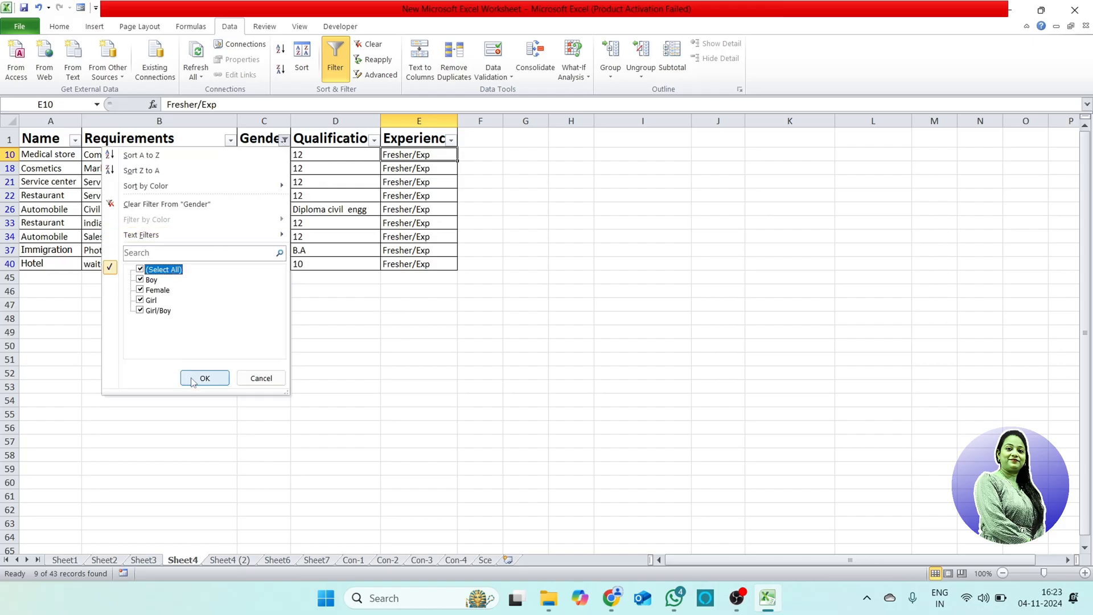
{"action": "left_click", "coordinate": [204, 378]}
{"action": "scroll", "coordinate": [322, 305], "scroll_direction": "down", "scroll_amount": 3}
{"action": "scroll", "coordinate": [322, 306], "scroll_direction": "up", "scroll_amount": 3}
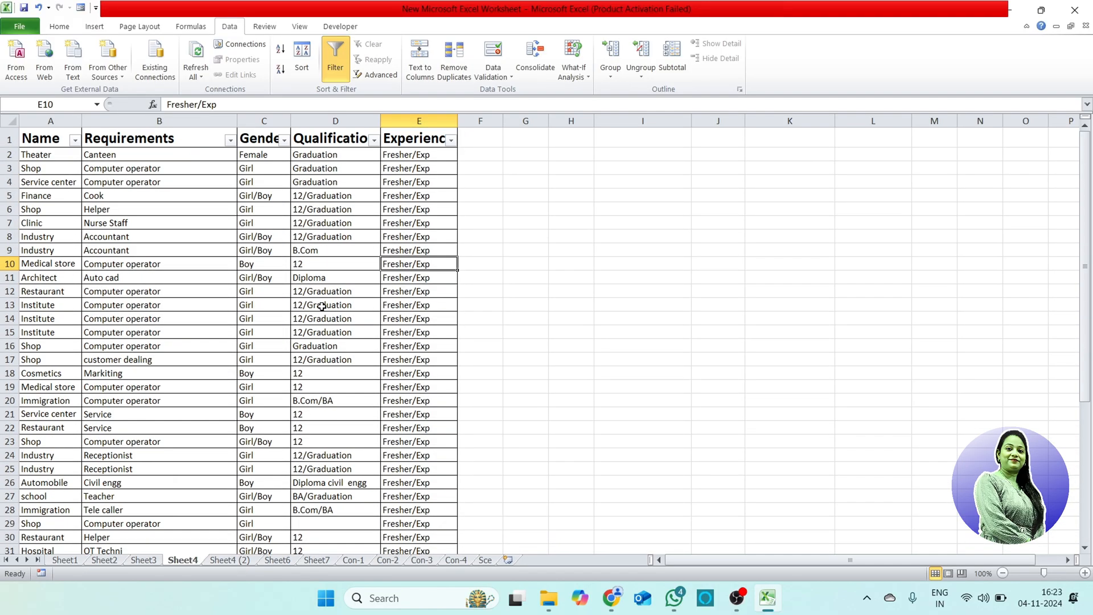
{"action": "scroll", "coordinate": [323, 306], "scroll_direction": "down", "scroll_amount": 1}
{"action": "scroll", "coordinate": [227, 290], "scroll_direction": "up", "scroll_amount": 1}
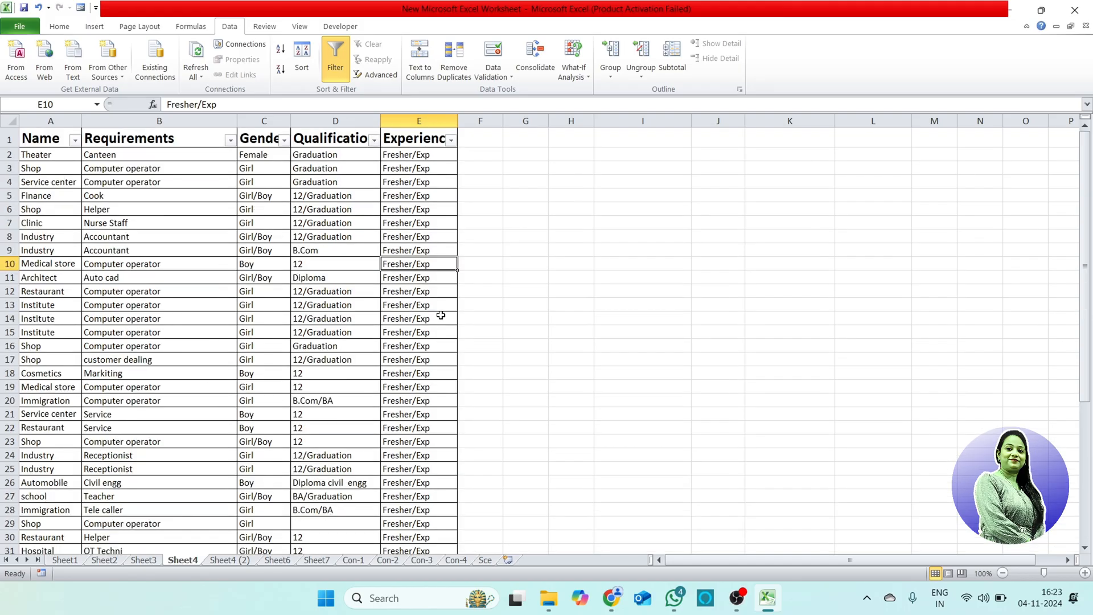
Step: Filter the Qualification column to only the value 10
{"action": "left_click", "coordinate": [374, 140]}
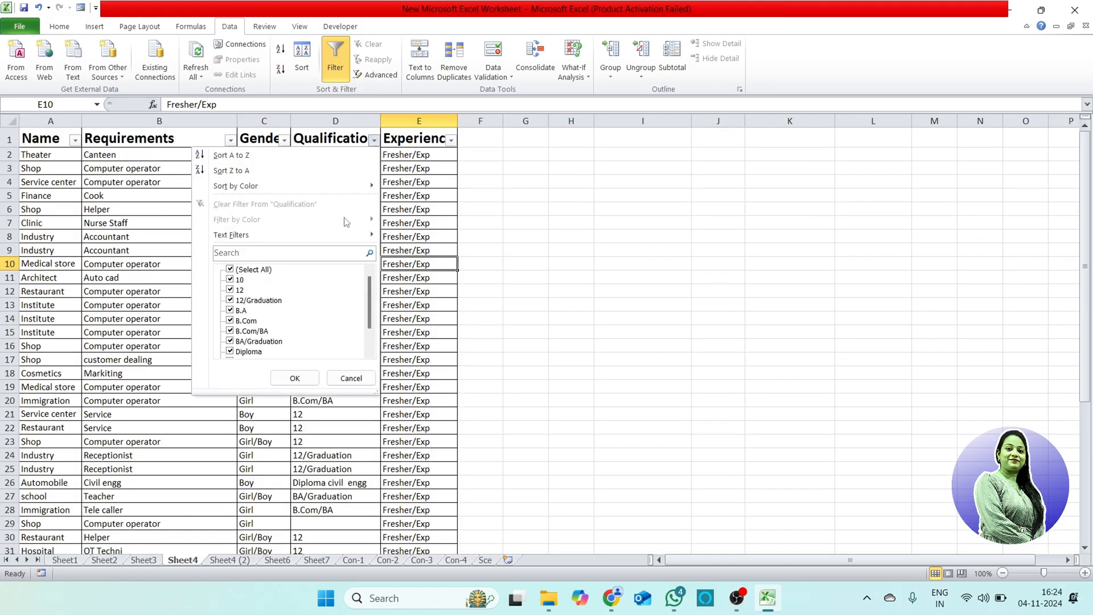
{"action": "left_click", "coordinate": [230, 270]}
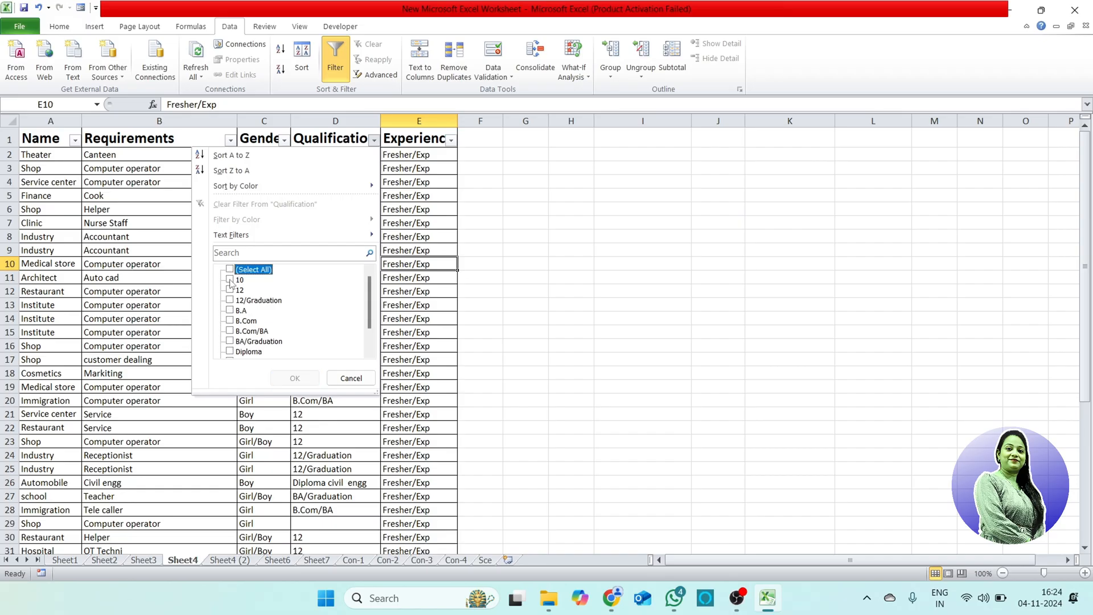
{"action": "left_click", "coordinate": [230, 280]}
{"action": "left_click", "coordinate": [296, 380]}
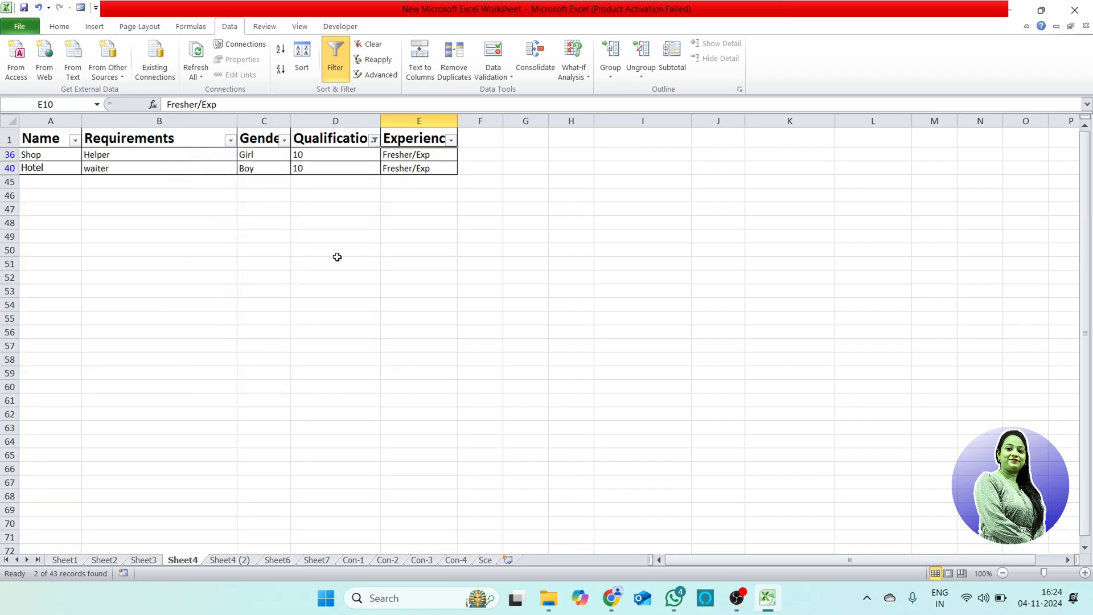
Step: Remove the Qualification filter by selecting all of its values again
{"action": "left_click", "coordinate": [374, 140]}
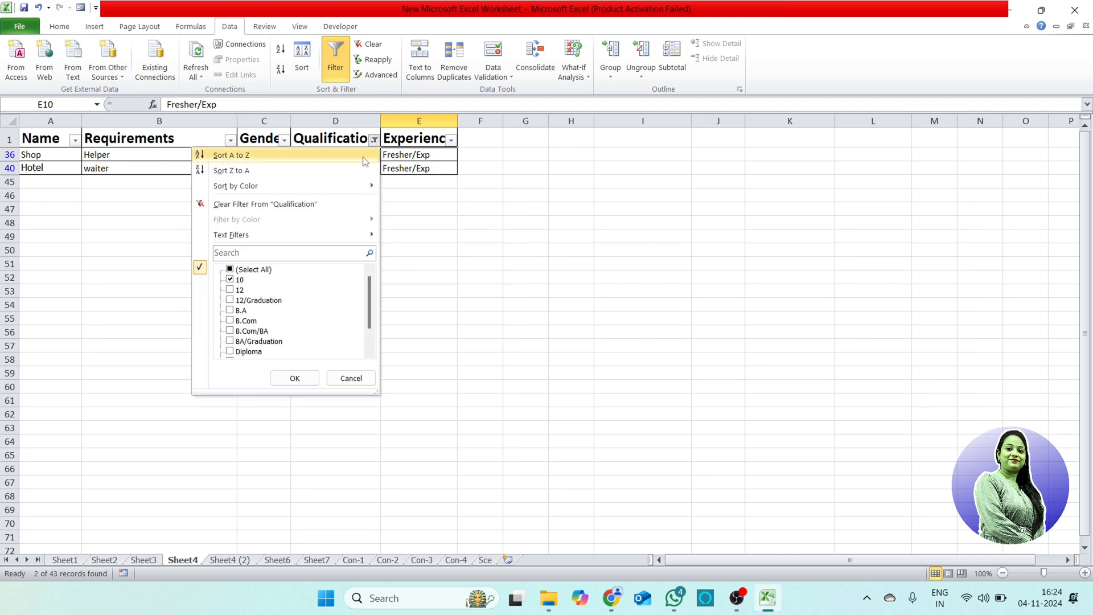
{"action": "left_click", "coordinate": [253, 270]}
{"action": "left_click", "coordinate": [295, 378]}
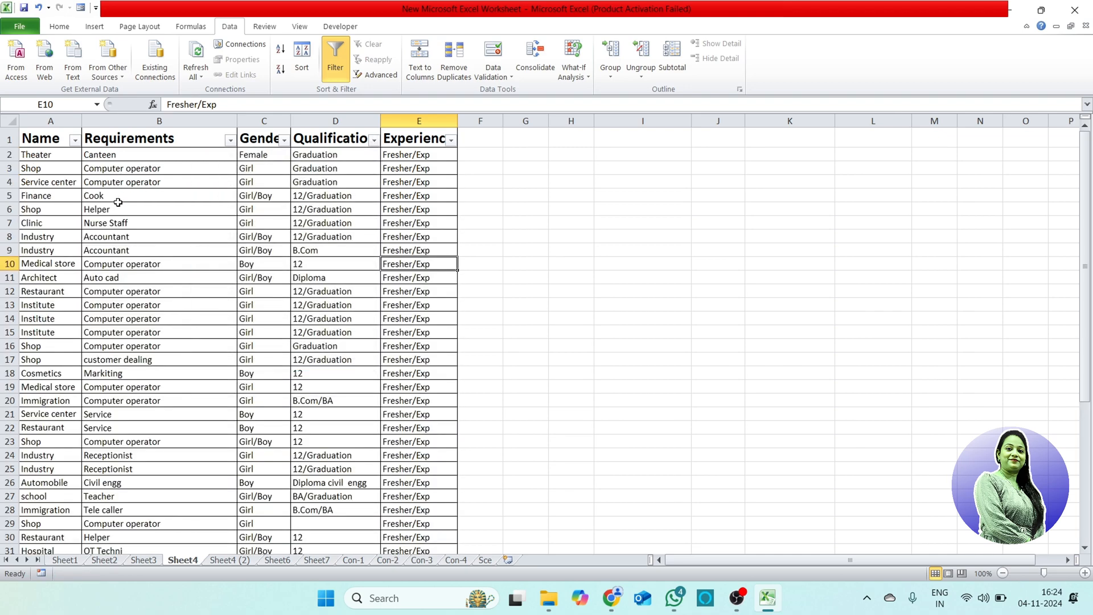
{"action": "left_click", "coordinate": [59, 184]}
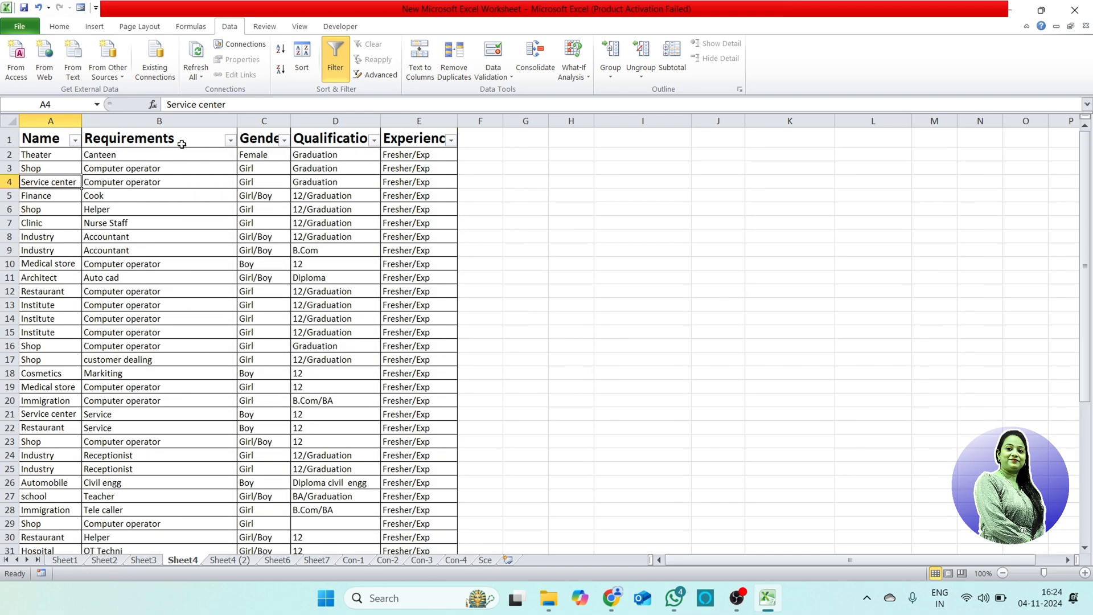
{"action": "left_click", "coordinate": [200, 139]}
{"action": "left_click", "coordinate": [253, 211]}
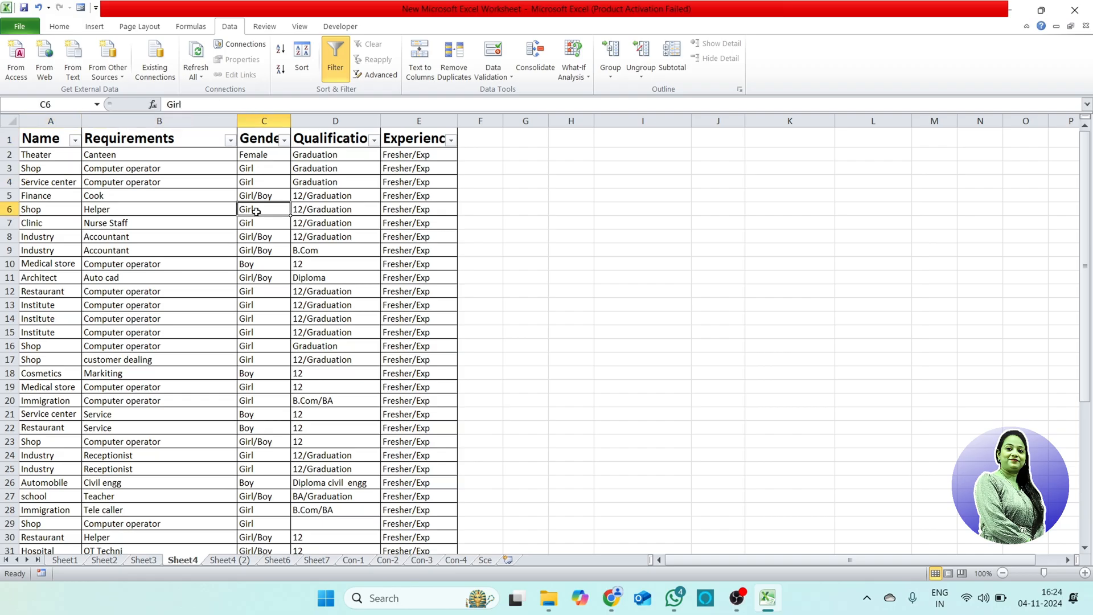
{"action": "left_click", "coordinate": [321, 208]}
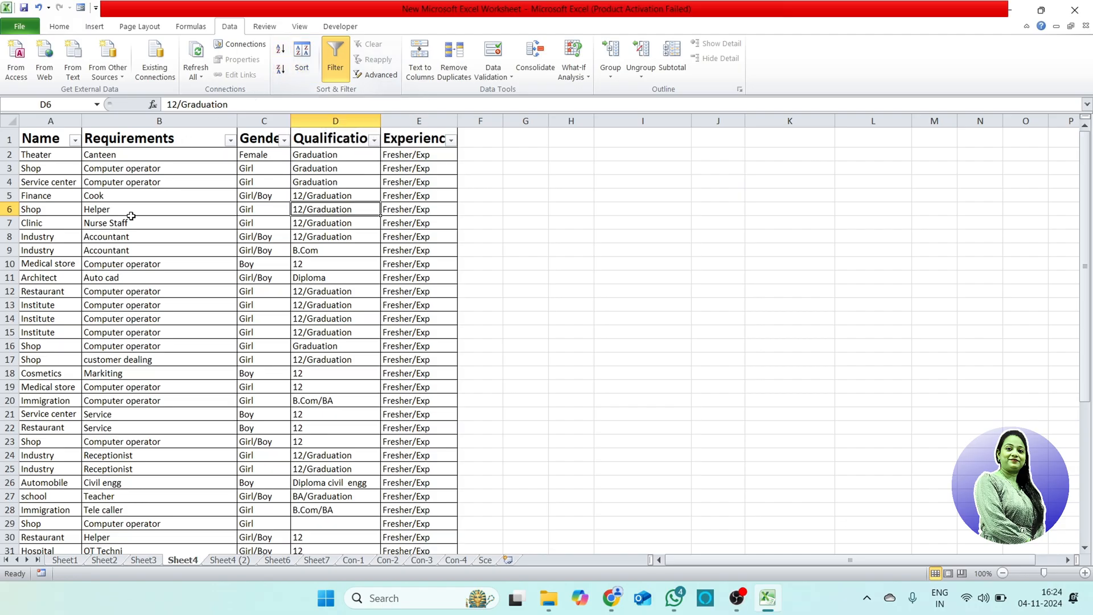
{"action": "left_click", "coordinate": [60, 155]}
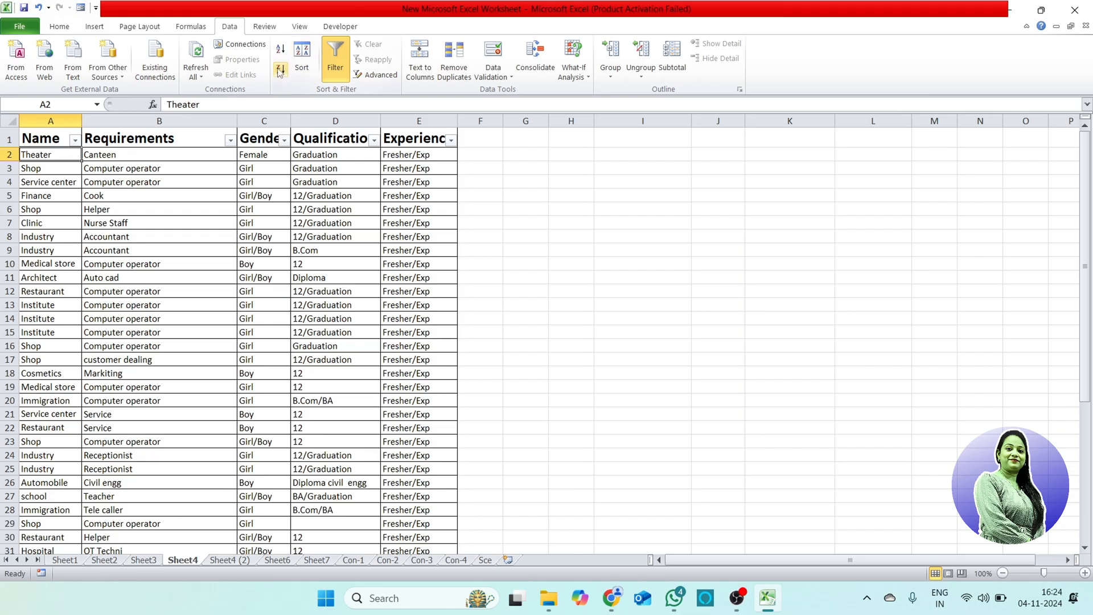
{"action": "left_click", "coordinate": [300, 69]}
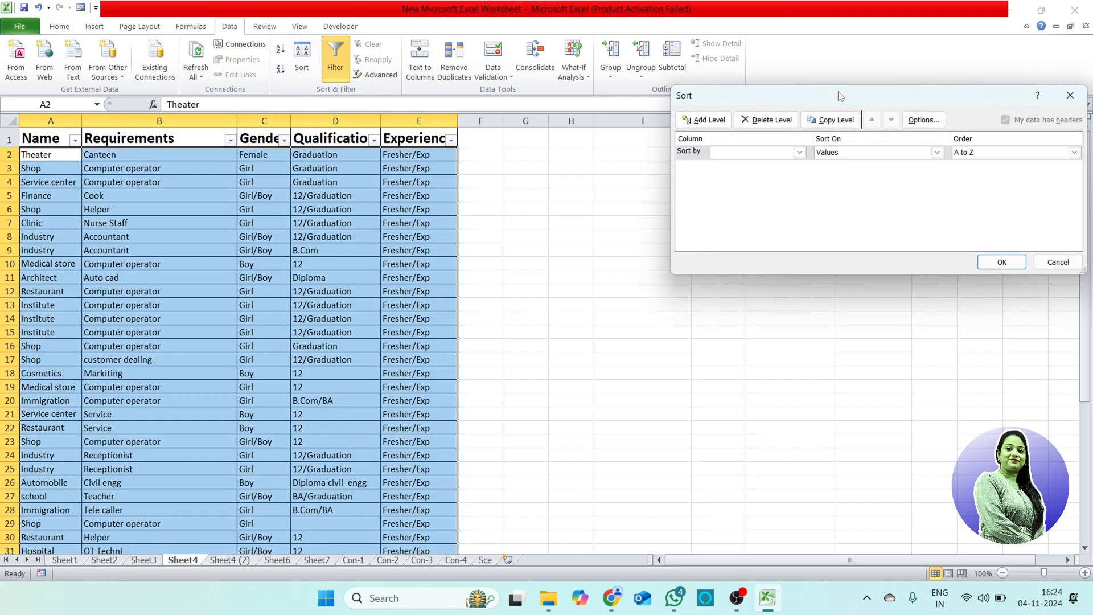
{"action": "left_click_drag", "start_coordinate": [840, 90], "coordinate": [673, 176]}
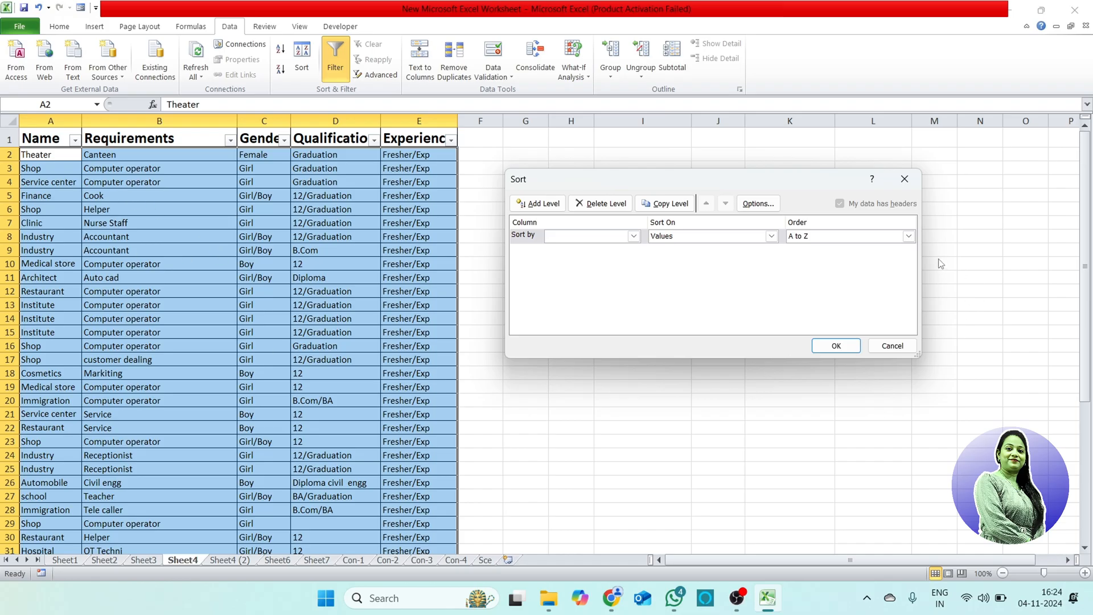
{"action": "left_click", "coordinate": [908, 236]}
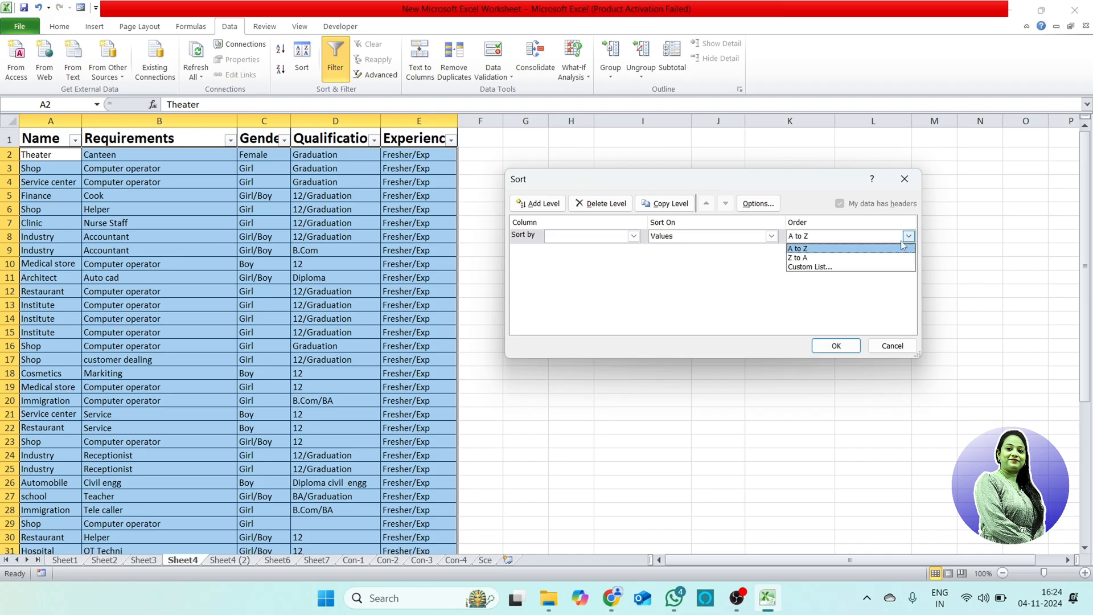
{"action": "left_click", "coordinate": [837, 259]}
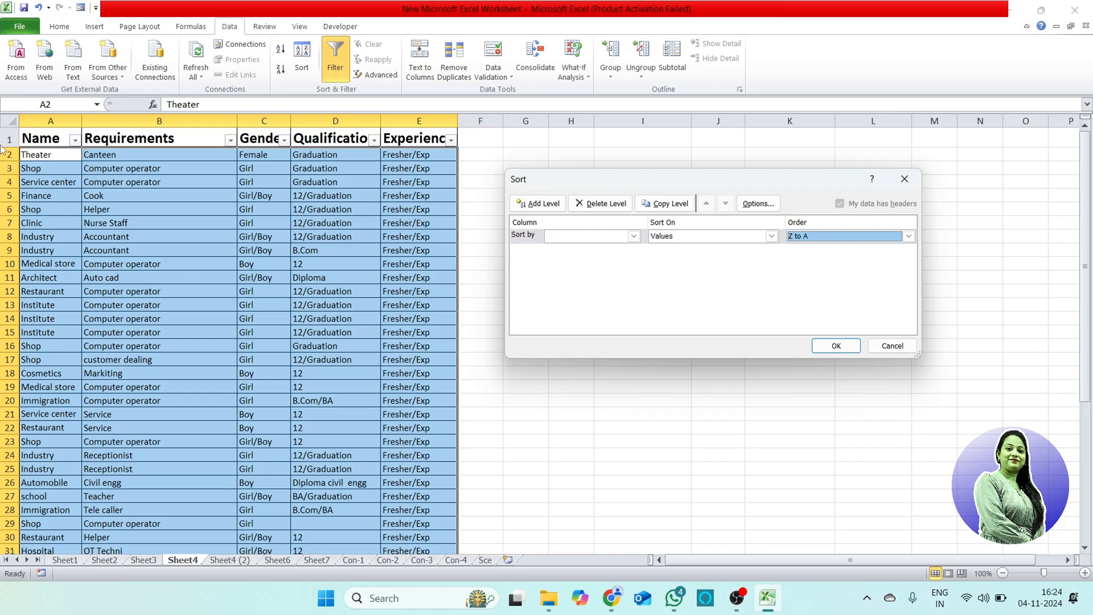
{"action": "left_click", "coordinate": [836, 346]}
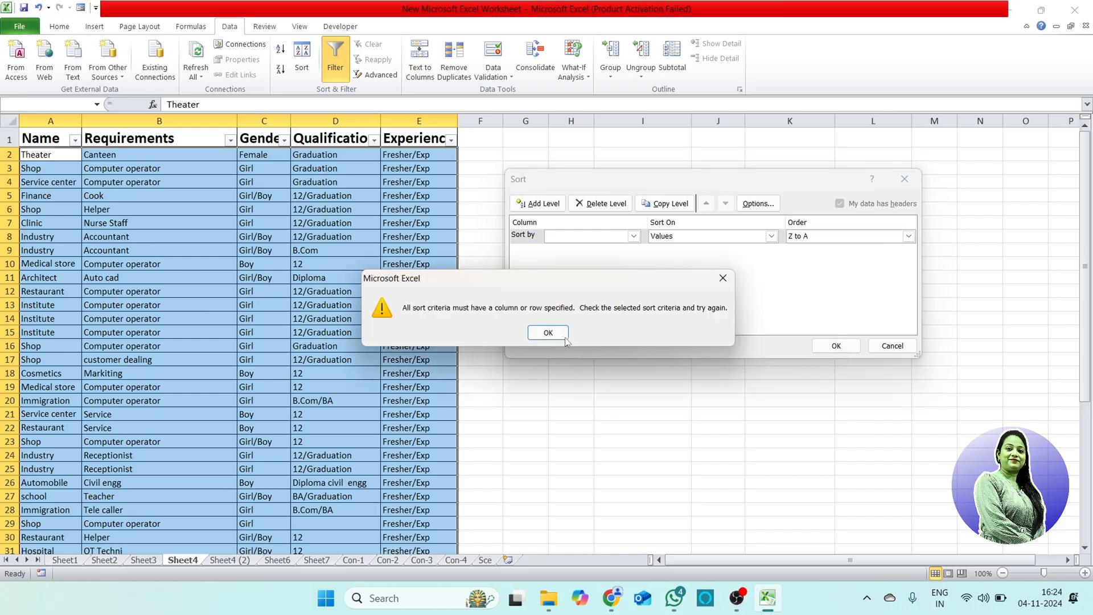
{"action": "left_click", "coordinate": [548, 333]}
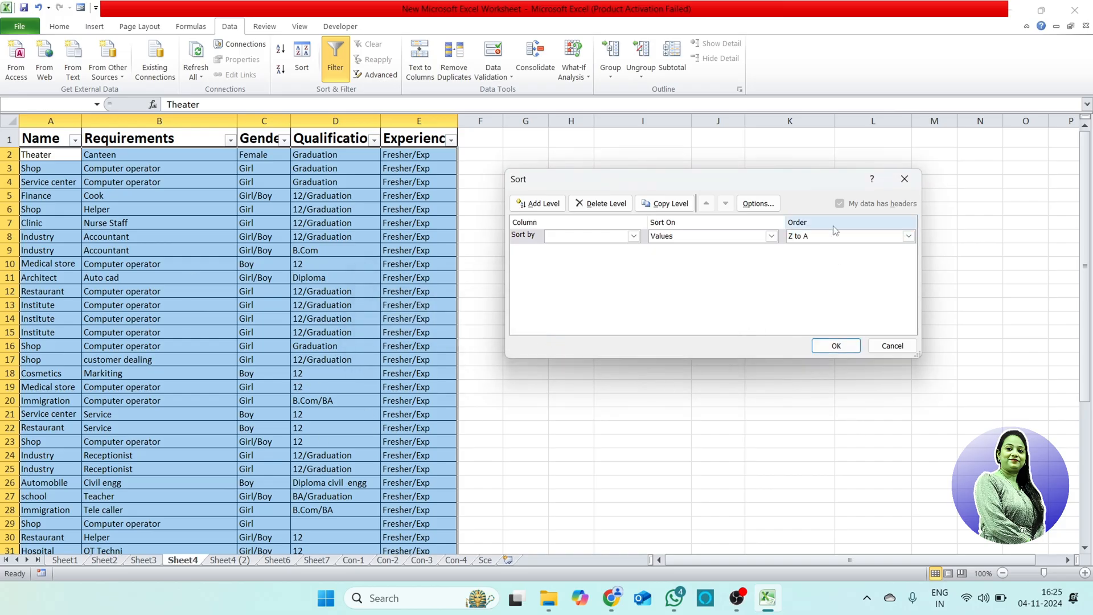
{"action": "left_click", "coordinate": [909, 236]}
{"action": "left_click", "coordinate": [815, 246]}
{"action": "left_click", "coordinate": [836, 345]}
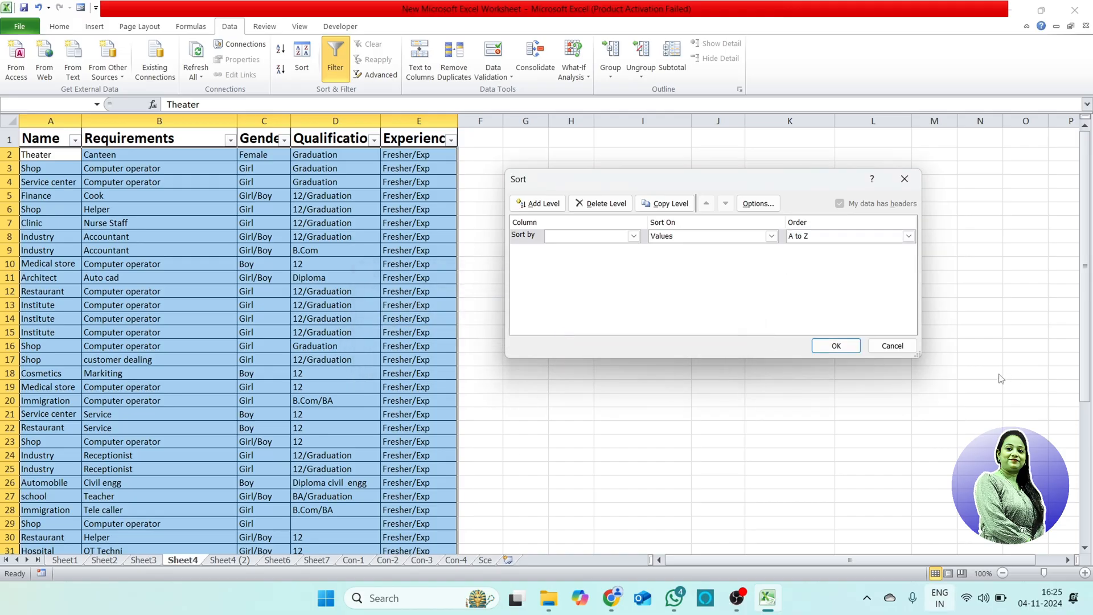
{"action": "left_click", "coordinate": [894, 346]}
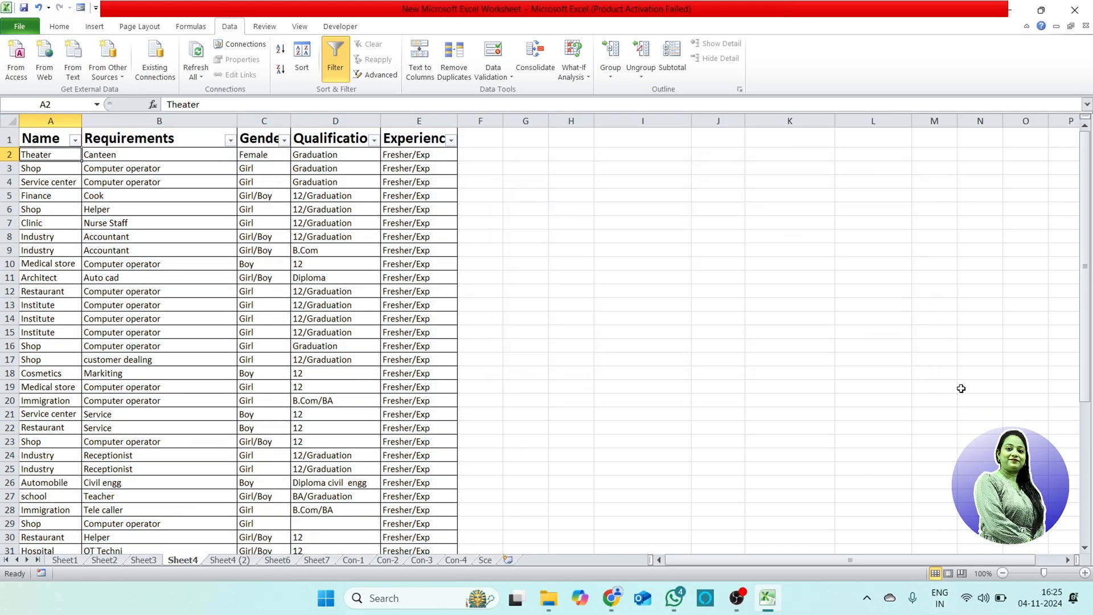
Step: Turn off the filters on the table headers and select all records in A2:E44 without the header row
{"action": "left_click", "coordinate": [57, 180]}
{"action": "left_click", "coordinate": [335, 57]}
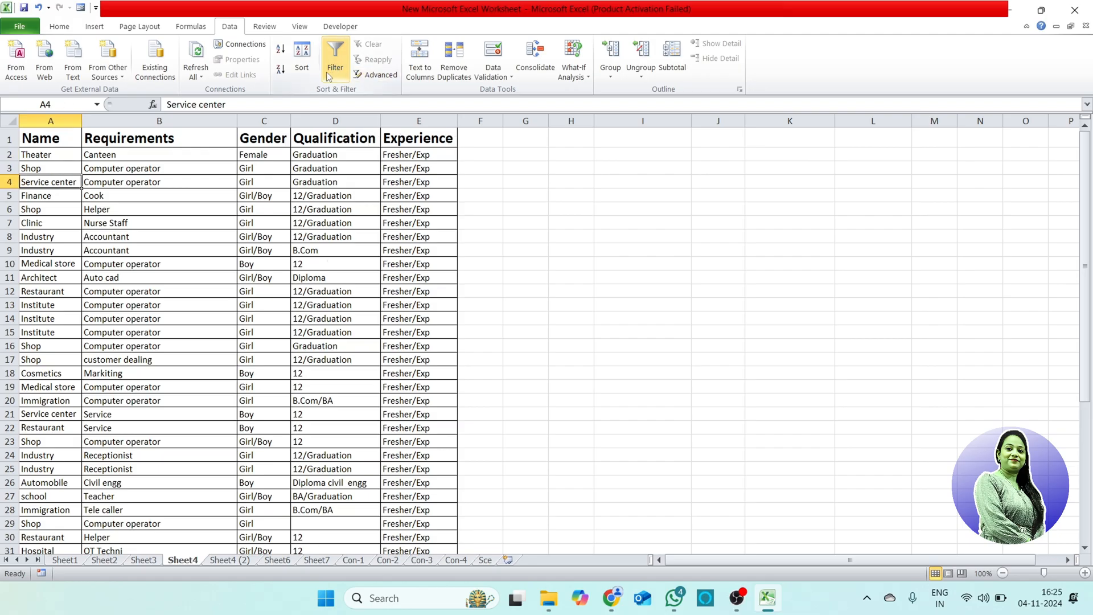
{"action": "left_click_drag", "start_coordinate": [71, 159], "coordinate": [422, 515]}
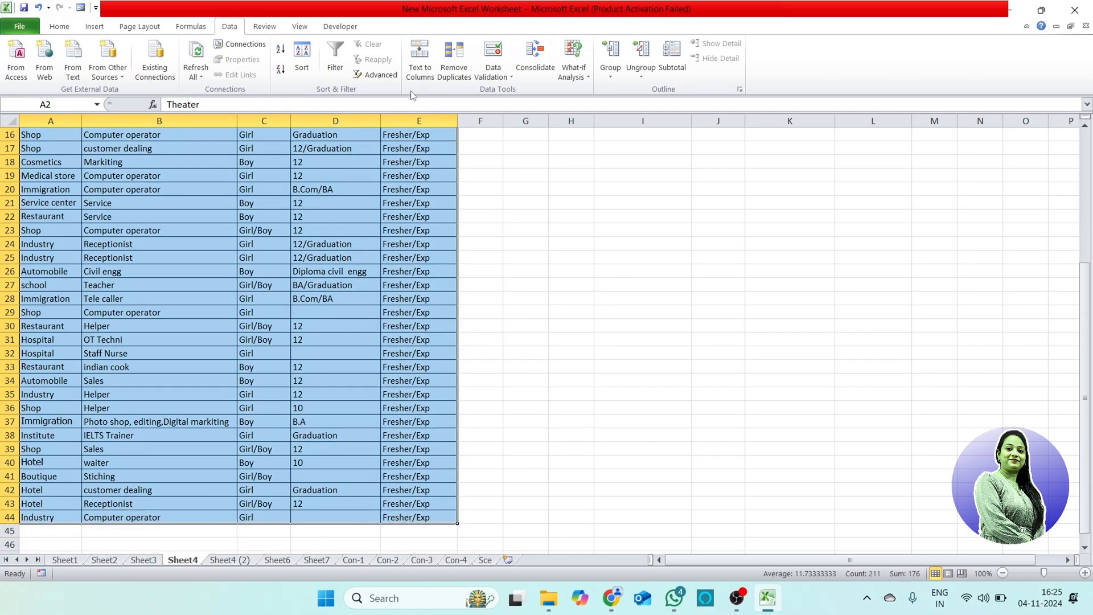
{"action": "left_click", "coordinate": [297, 69]}
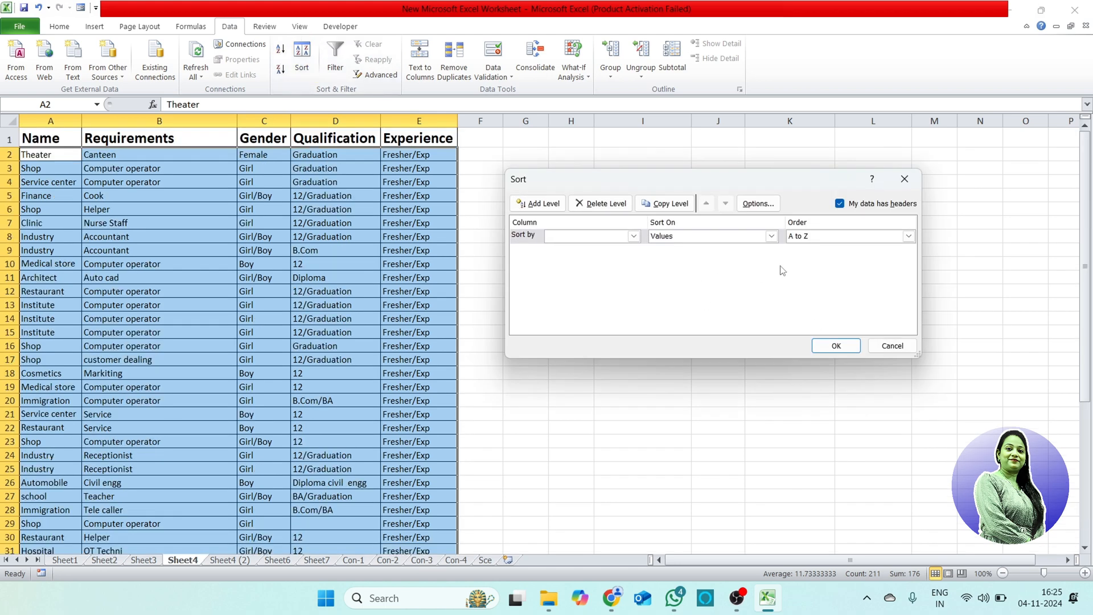
{"action": "left_click", "coordinate": [839, 348]}
{"action": "left_click", "coordinate": [560, 336]}
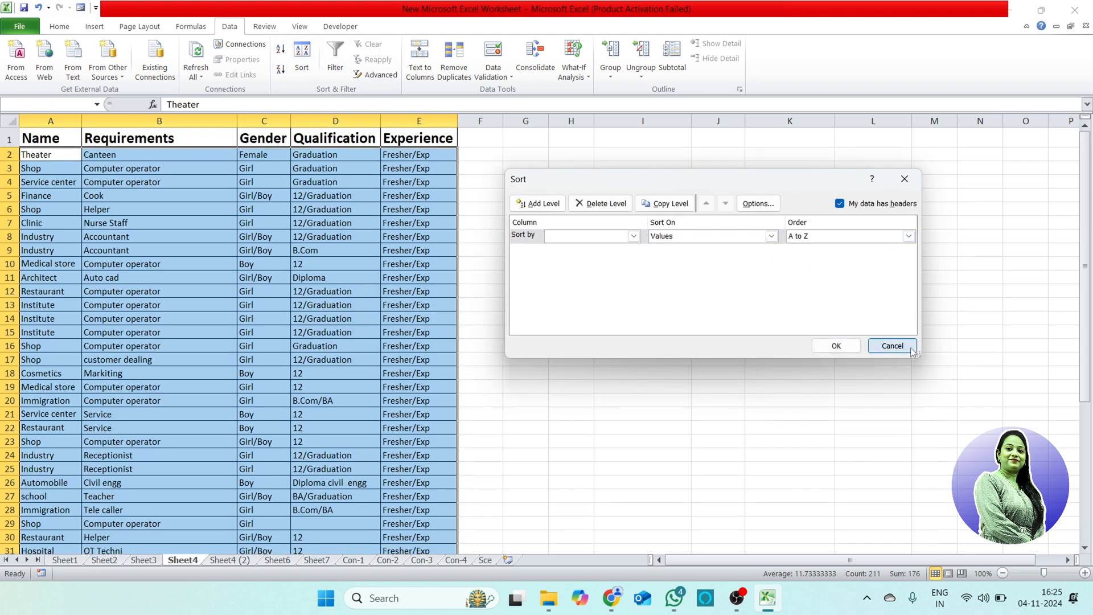
{"action": "left_click", "coordinate": [892, 345]}
Step: Try an A to Z sort of the selected records by Name, undo it and look over the original order
{"action": "left_click", "coordinate": [280, 51]}
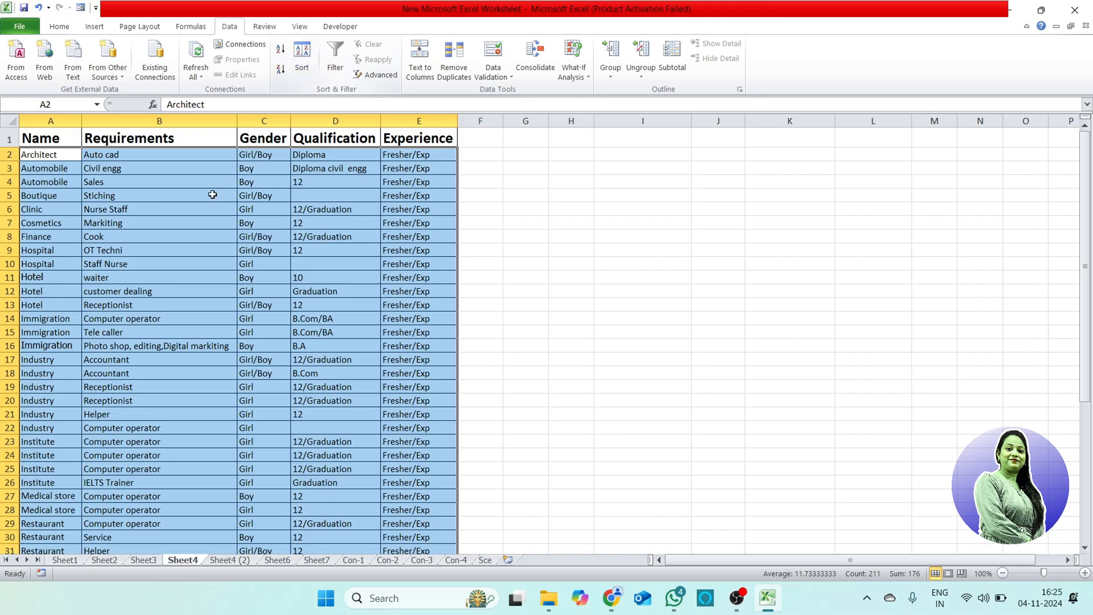
{"action": "key", "text": "ctrl+z"}
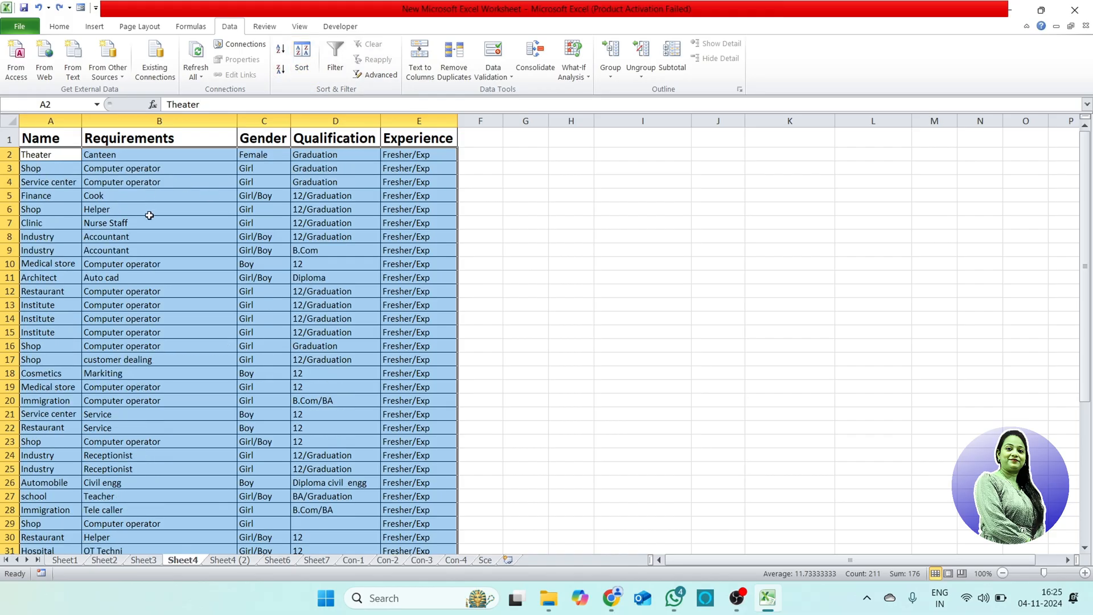
{"action": "scroll", "coordinate": [231, 326], "scroll_direction": "down", "scroll_amount": 4}
{"action": "scroll", "coordinate": [228, 334], "scroll_direction": "up", "scroll_amount": 4}
Step: Sort the selected records by Name from A to Z and re-sort them from Z to A, reviewing the whole list after each sort
{"action": "left_click", "coordinate": [281, 52]}
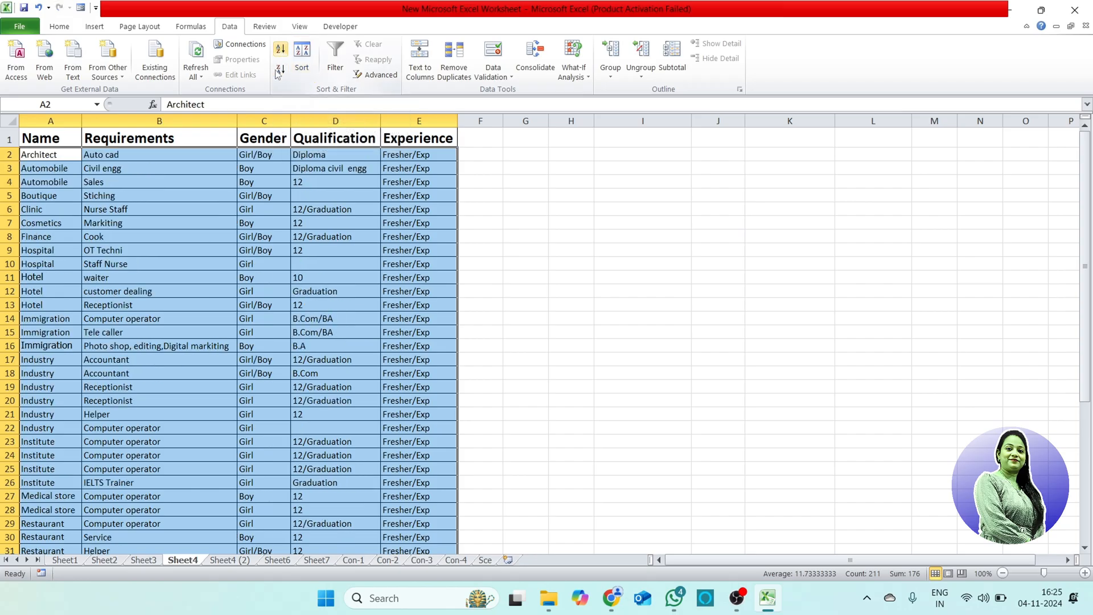
{"action": "scroll", "coordinate": [91, 258], "scroll_direction": "down", "scroll_amount": 5}
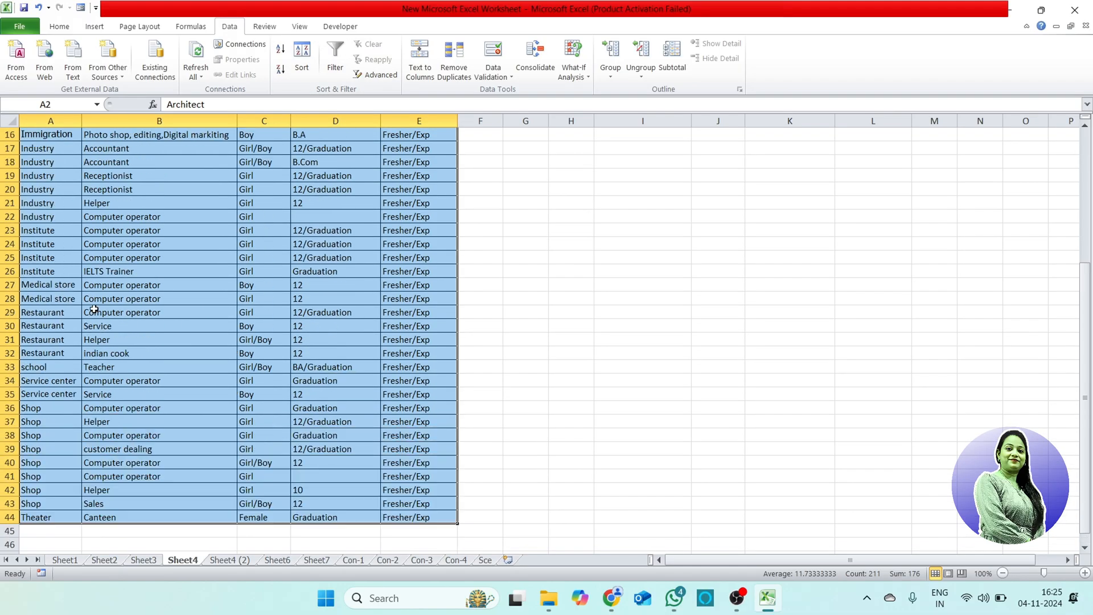
{"action": "scroll", "coordinate": [94, 308], "scroll_direction": "up", "scroll_amount": 5}
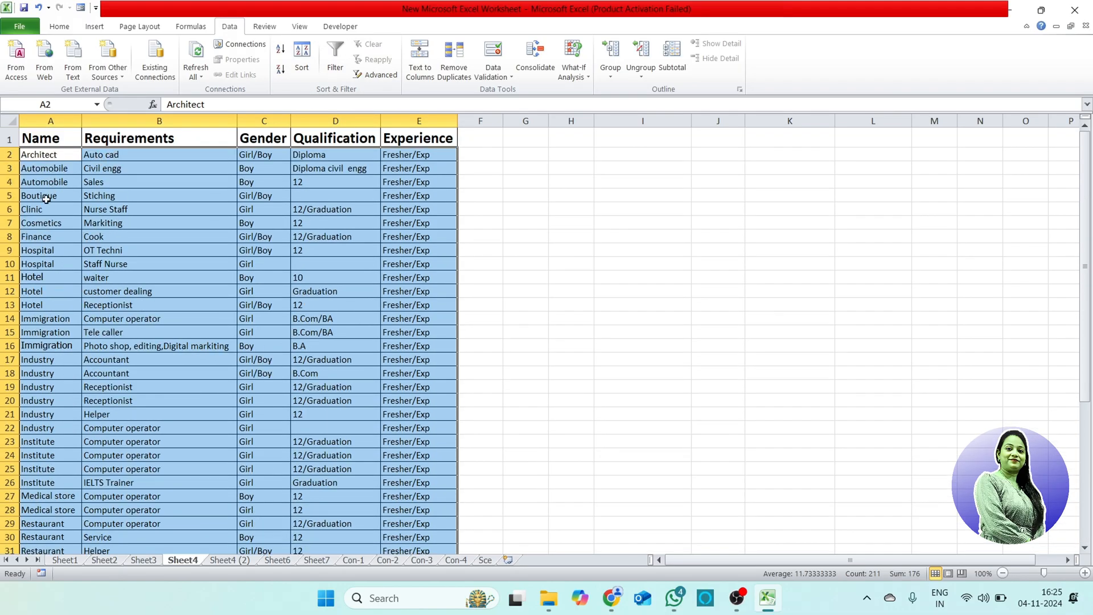
{"action": "left_click", "coordinate": [280, 69]}
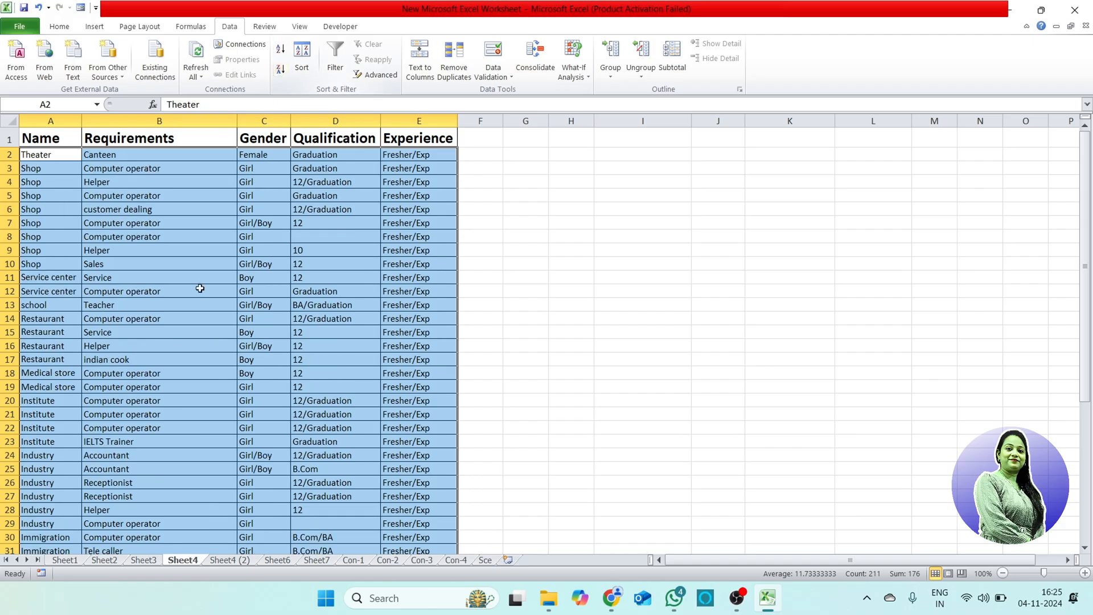
{"action": "scroll", "coordinate": [200, 289], "scroll_direction": "down", "scroll_amount": 7}
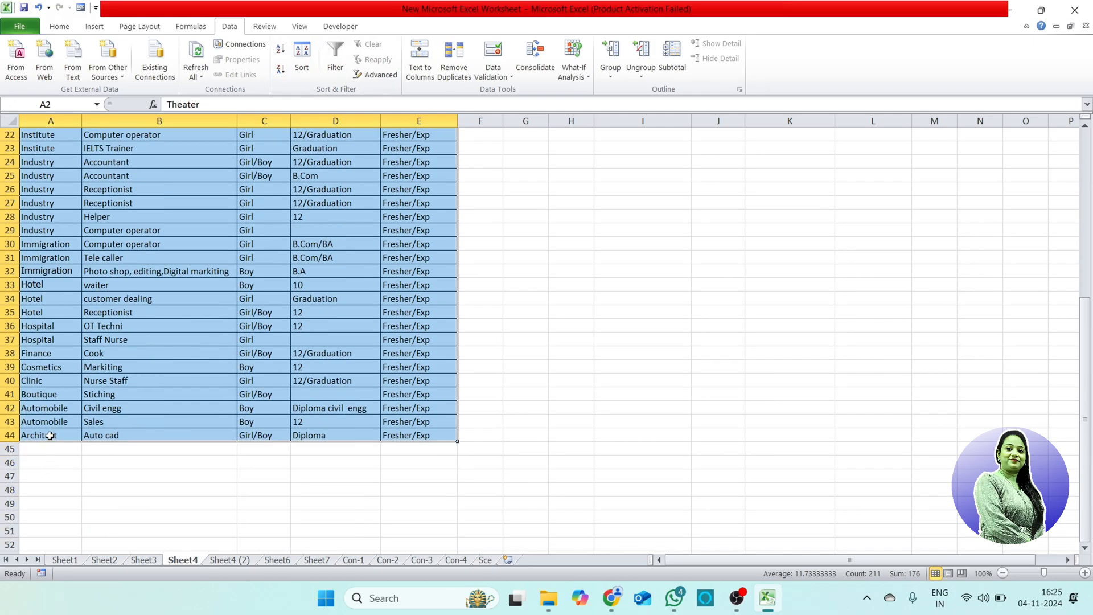
{"action": "scroll", "coordinate": [94, 304], "scroll_direction": "up", "scroll_amount": 7}
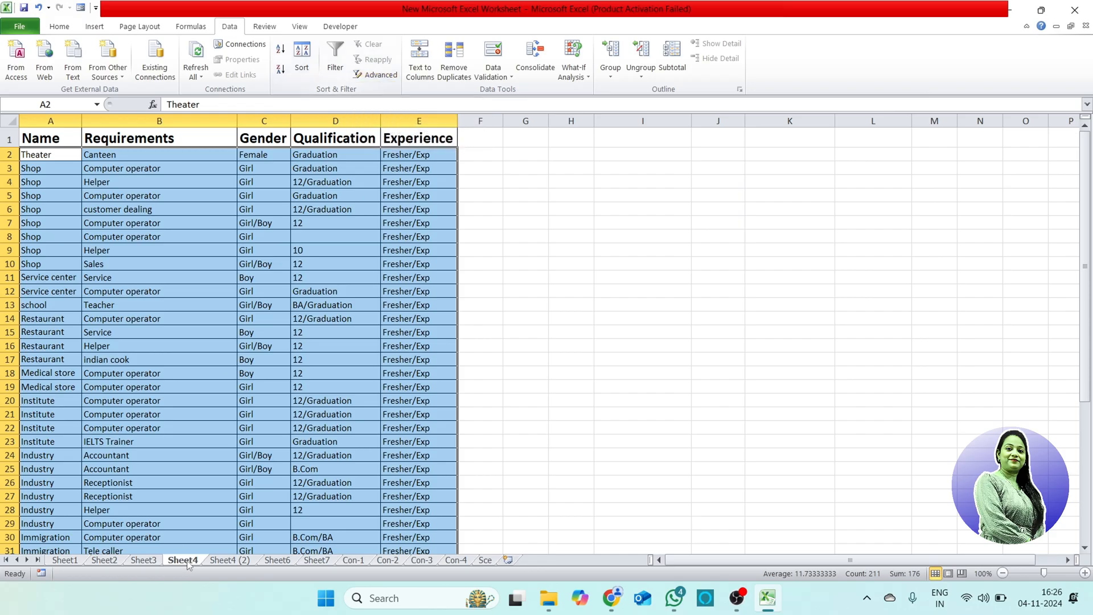
Step: On Sheet4 (2), start an Advanced Filter on the job table and set its list range to A1:E44
{"action": "left_click", "coordinate": [243, 562]}
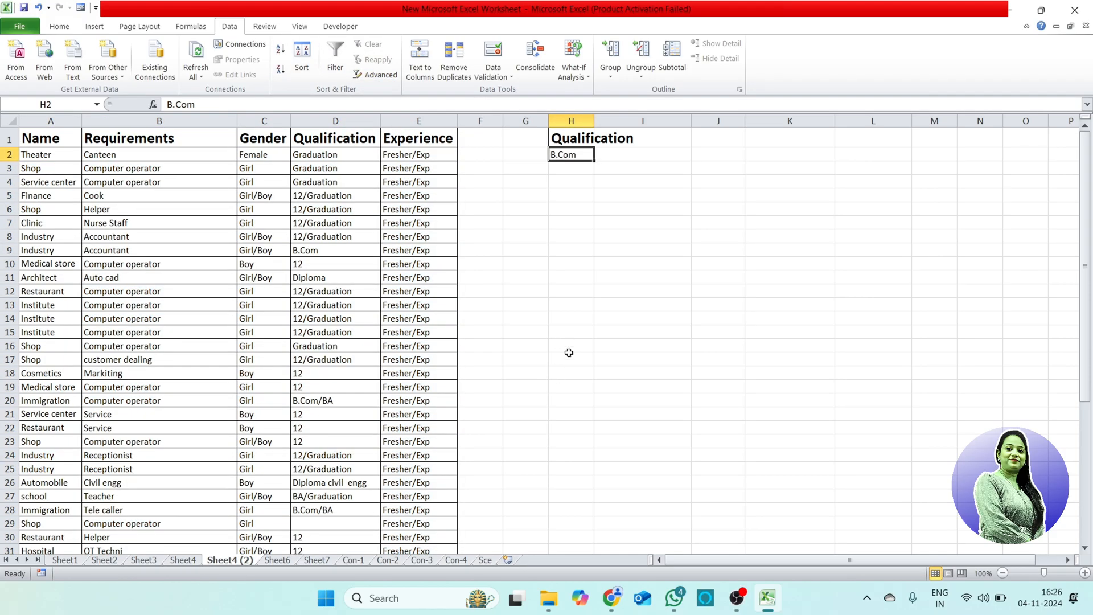
{"action": "left_click", "coordinate": [598, 318]}
{"action": "left_click", "coordinate": [254, 263]}
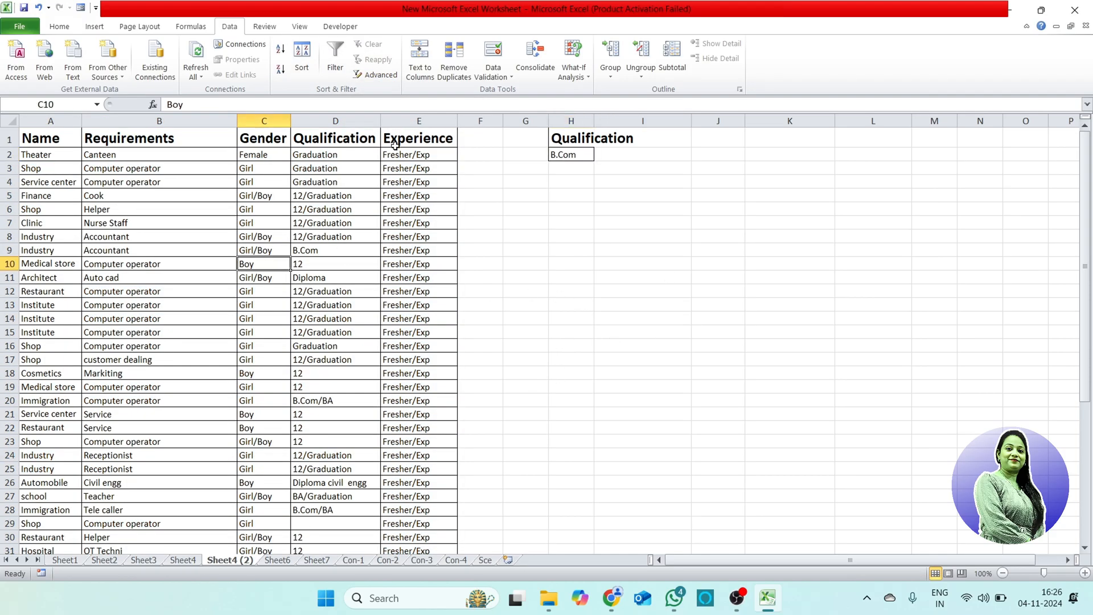
{"action": "left_click", "coordinate": [385, 76]}
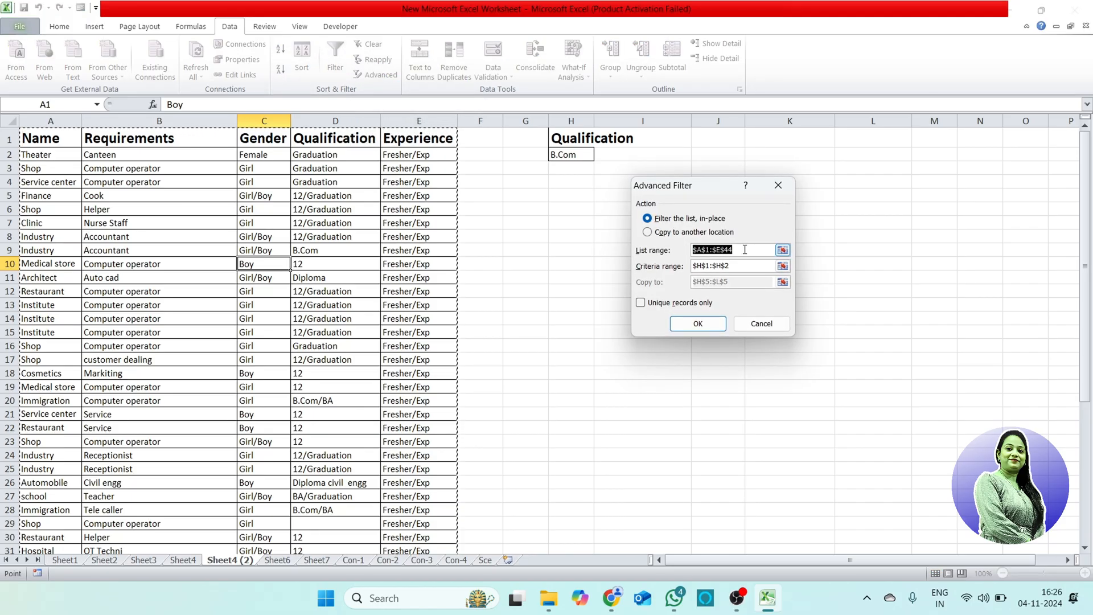
{"action": "left_click", "coordinate": [783, 249]}
{"action": "scroll", "coordinate": [322, 369], "scroll_direction": "down", "scroll_amount": 9}
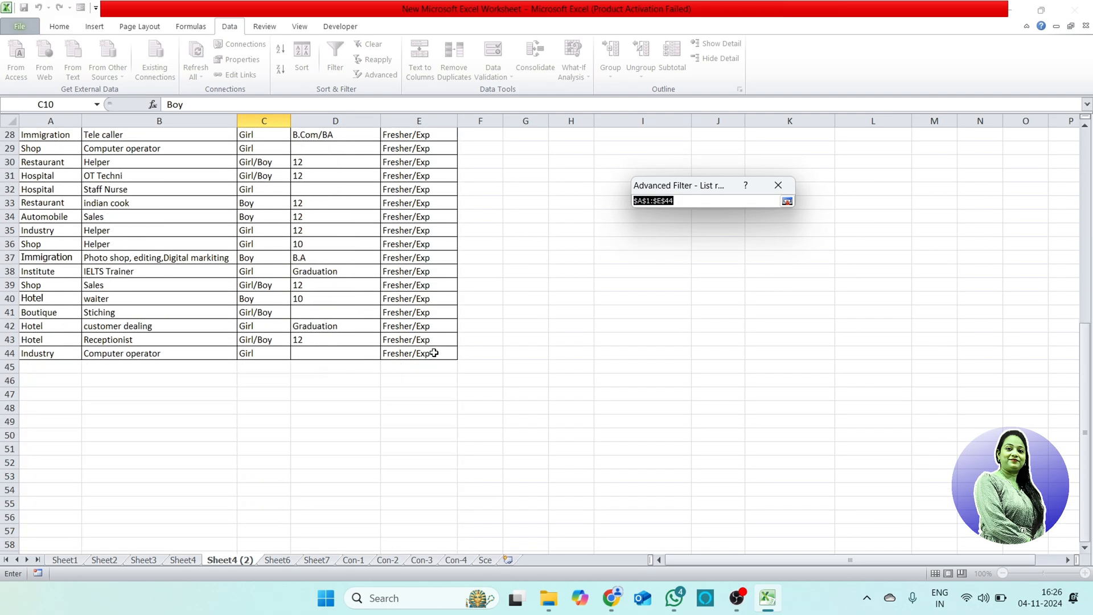
{"action": "left_click_drag", "start_coordinate": [434, 352], "coordinate": [22, 23]}
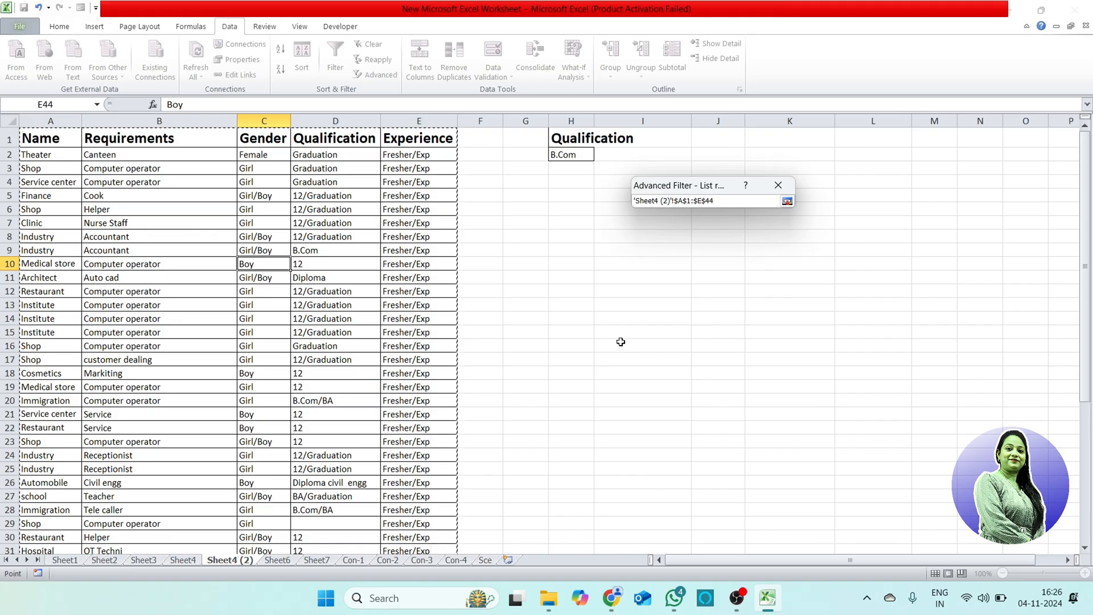
{"action": "left_click", "coordinate": [787, 201]}
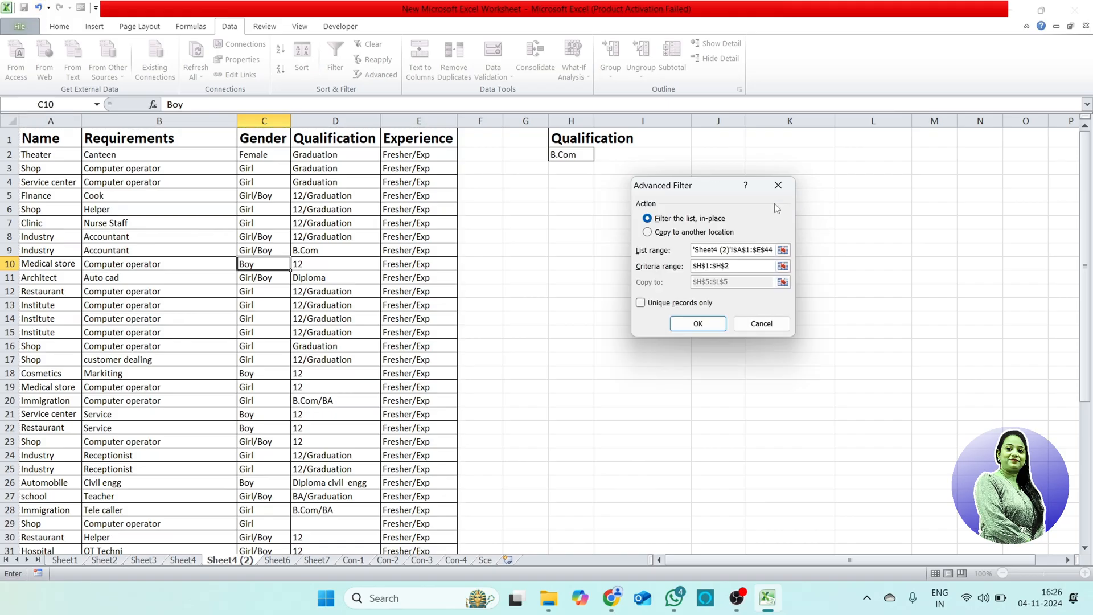
Step: Replace the Advanced Filter's criteria range with H1:H2, covering the separate Qualification header and its B.Com value
{"action": "left_click", "coordinate": [742, 268]}
{"action": "left_click_drag", "start_coordinate": [743, 266], "coordinate": [676, 269]}
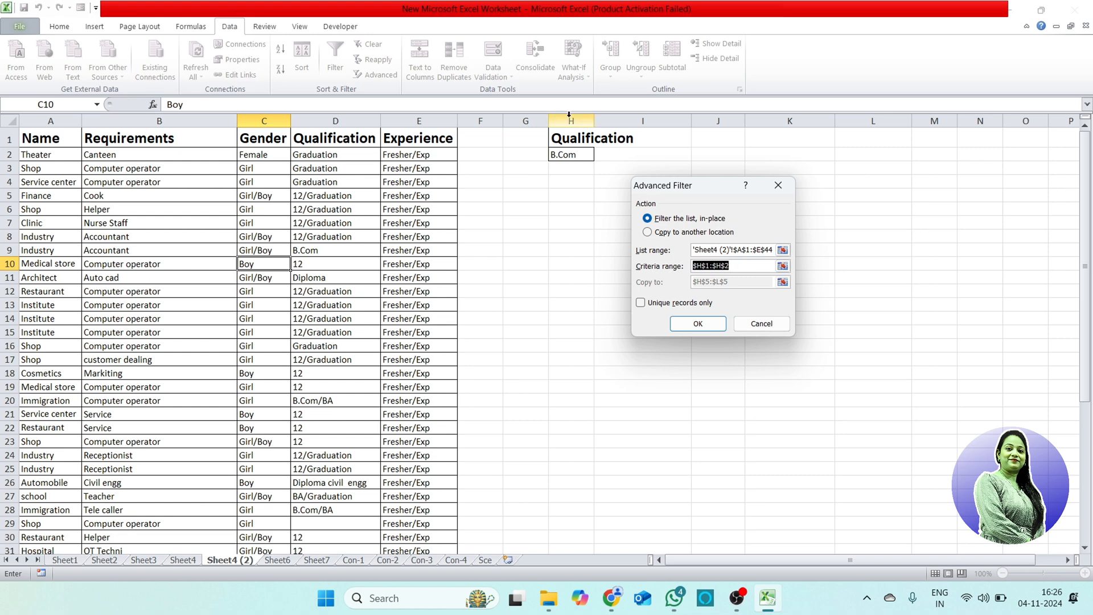
{"action": "key", "text": "BackSpace"}
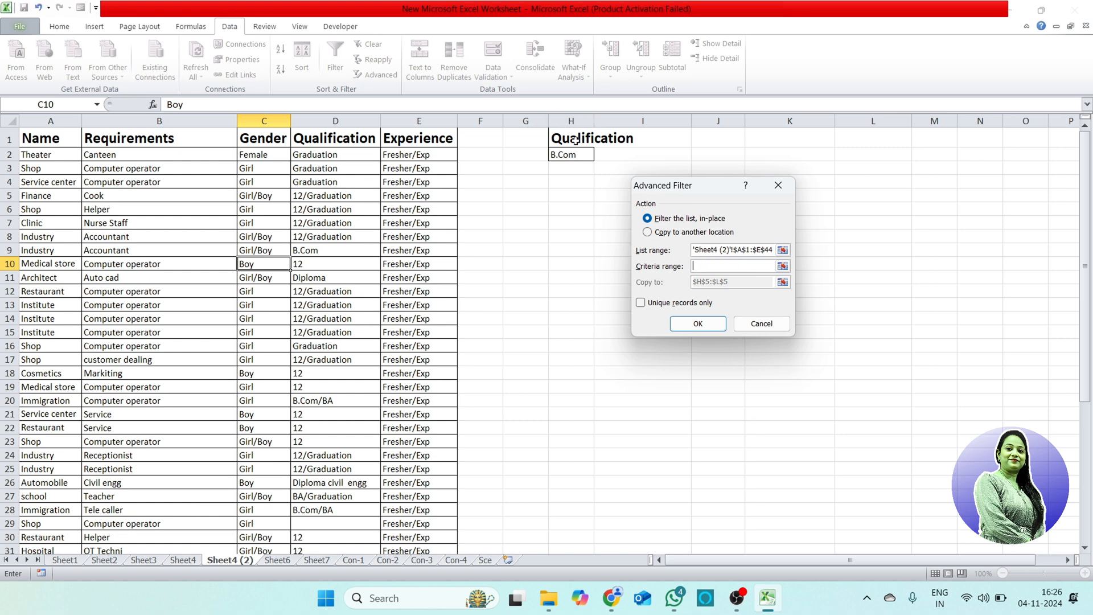
{"action": "left_click_drag", "start_coordinate": [564, 137], "coordinate": [569, 152]}
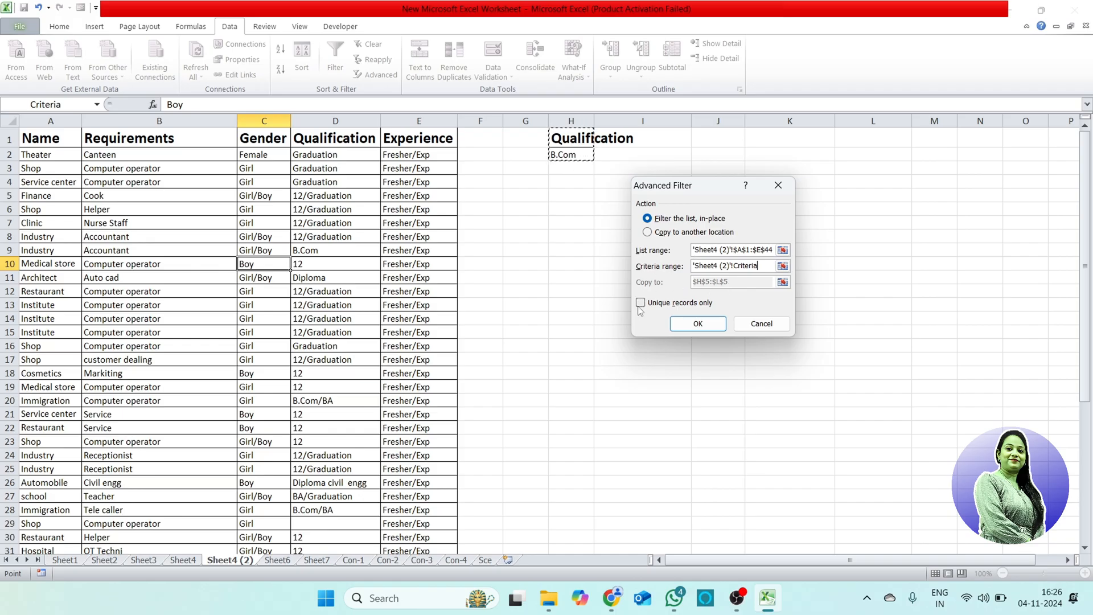
Step: Run the Advanced Filter so that it copies unique records only to another location, H5:L5
{"action": "left_click", "coordinate": [648, 233]}
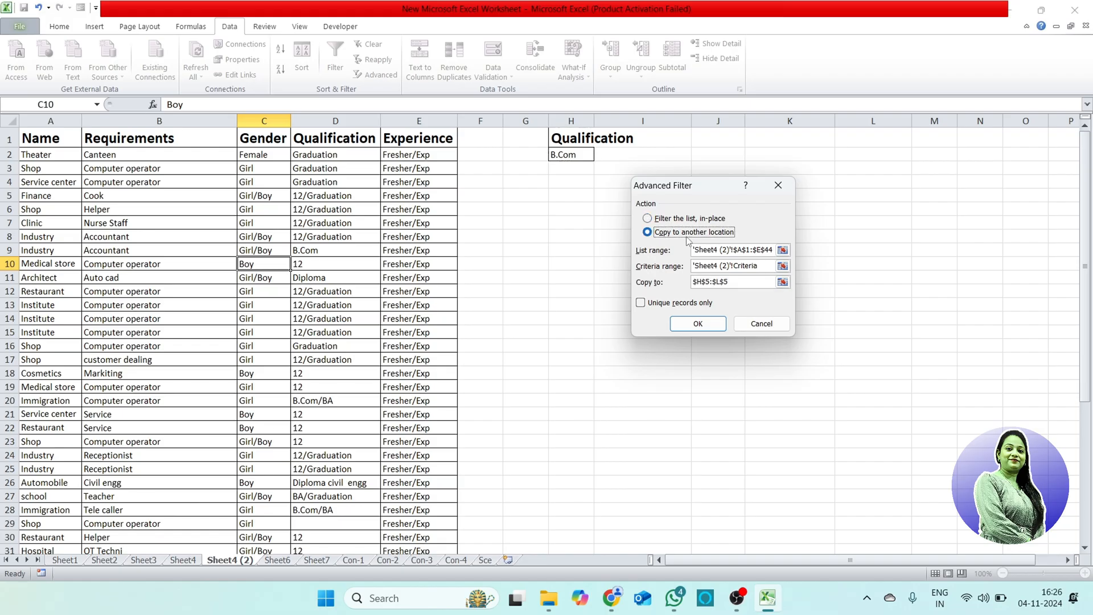
{"action": "left_click", "coordinate": [641, 303]}
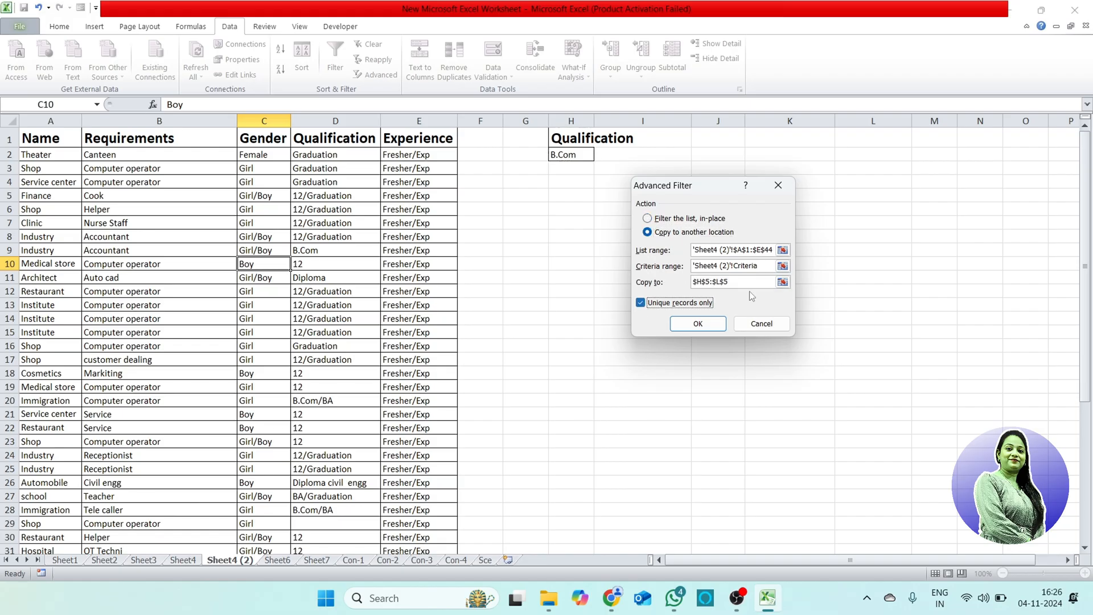
{"action": "left_click", "coordinate": [737, 282]}
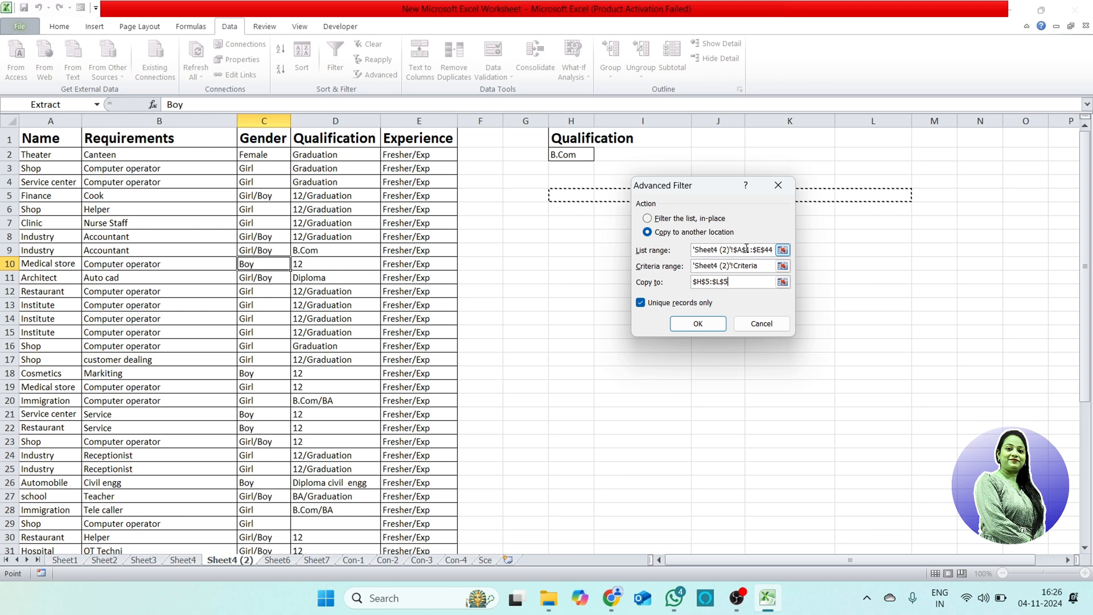
{"action": "left_click", "coordinate": [698, 324]}
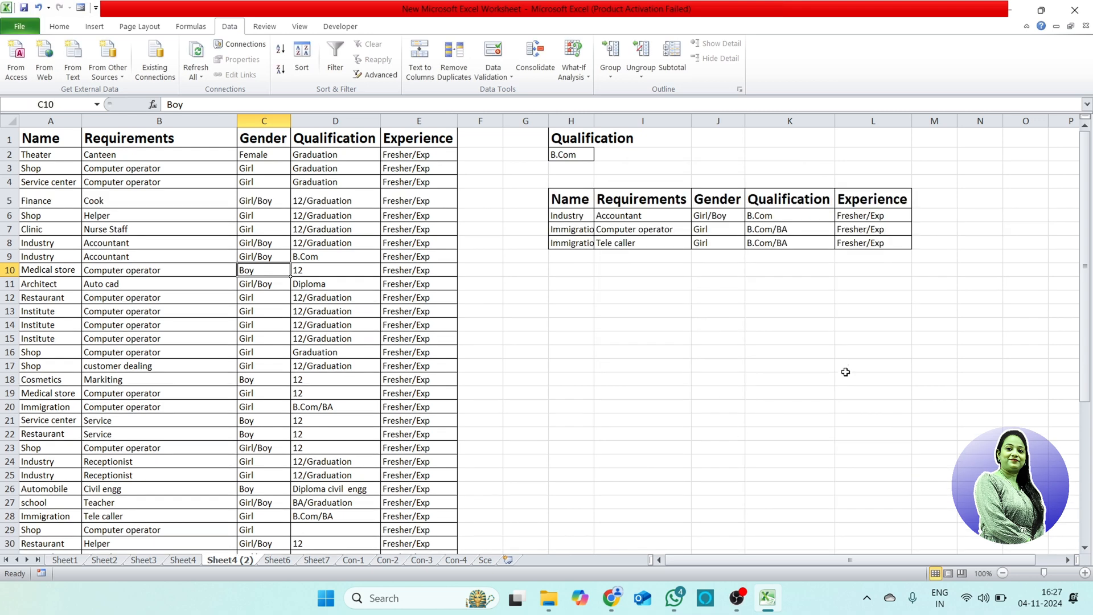
Step: Check the Qualification values of the extracted records and compare the extract with the source job table
{"action": "left_click", "coordinate": [805, 219]}
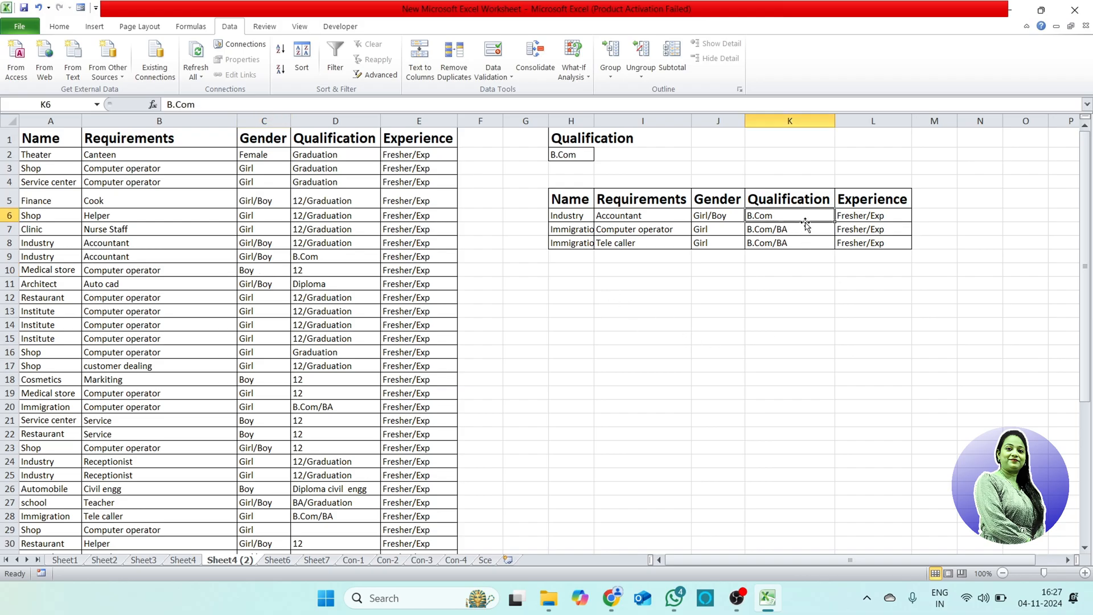
{"action": "left_click", "coordinate": [807, 227]}
{"action": "left_click", "coordinate": [810, 243]}
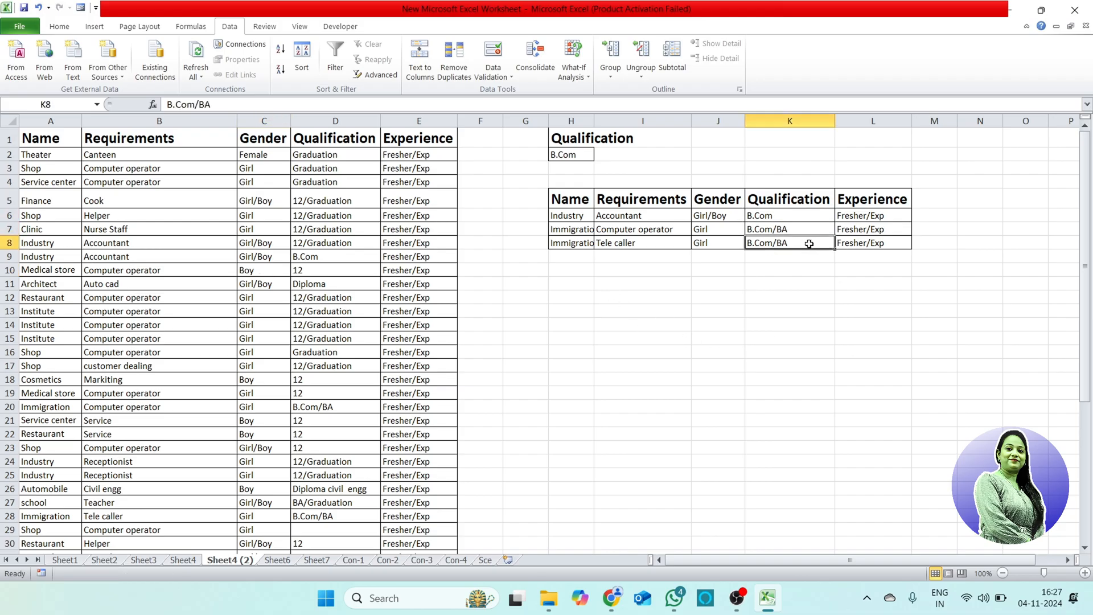
{"action": "left_click_drag", "start_coordinate": [40, 243], "coordinate": [415, 406]}
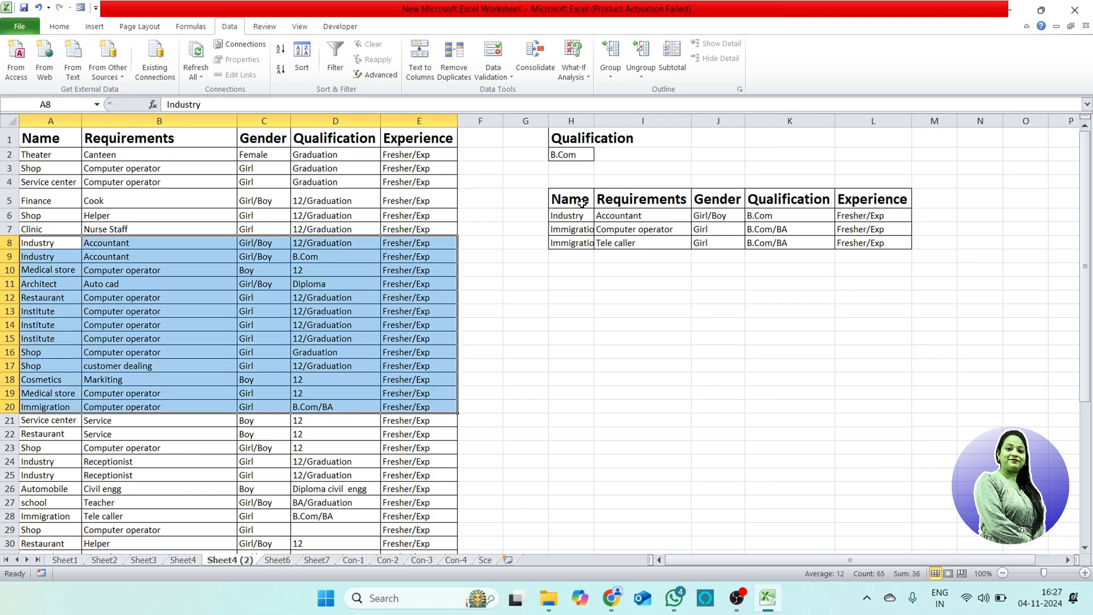
{"action": "left_click_drag", "start_coordinate": [576, 200], "coordinate": [886, 246]}
{"action": "left_click", "coordinate": [760, 310]}
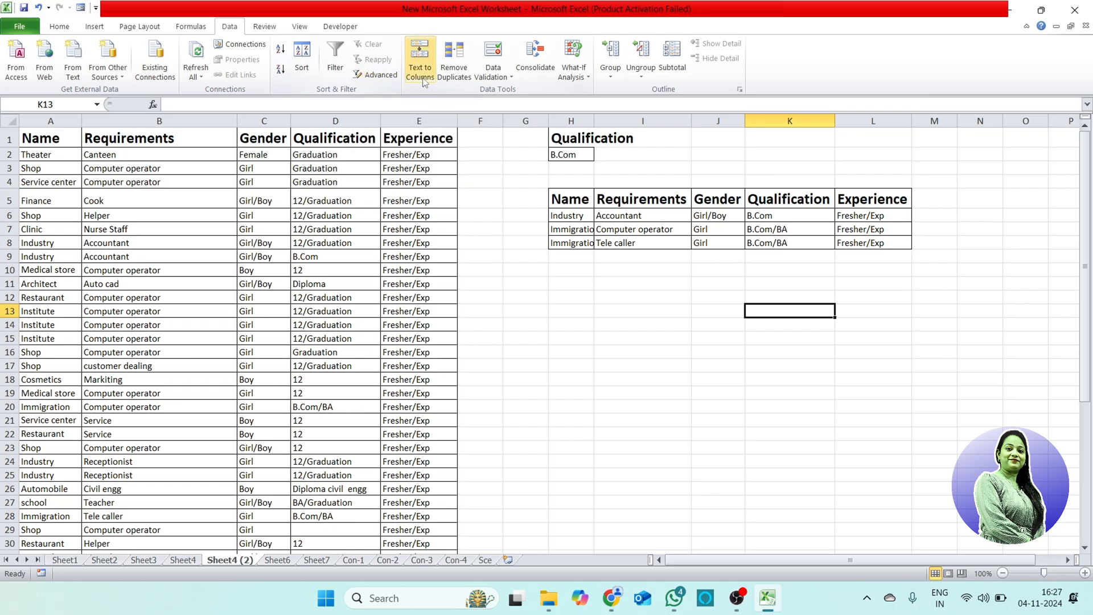
Step: On Sheet6, start Text to Columns on the names in A1:A23 as Delimited, replacing the Tab delimiter with Space
{"action": "left_click", "coordinate": [277, 561]}
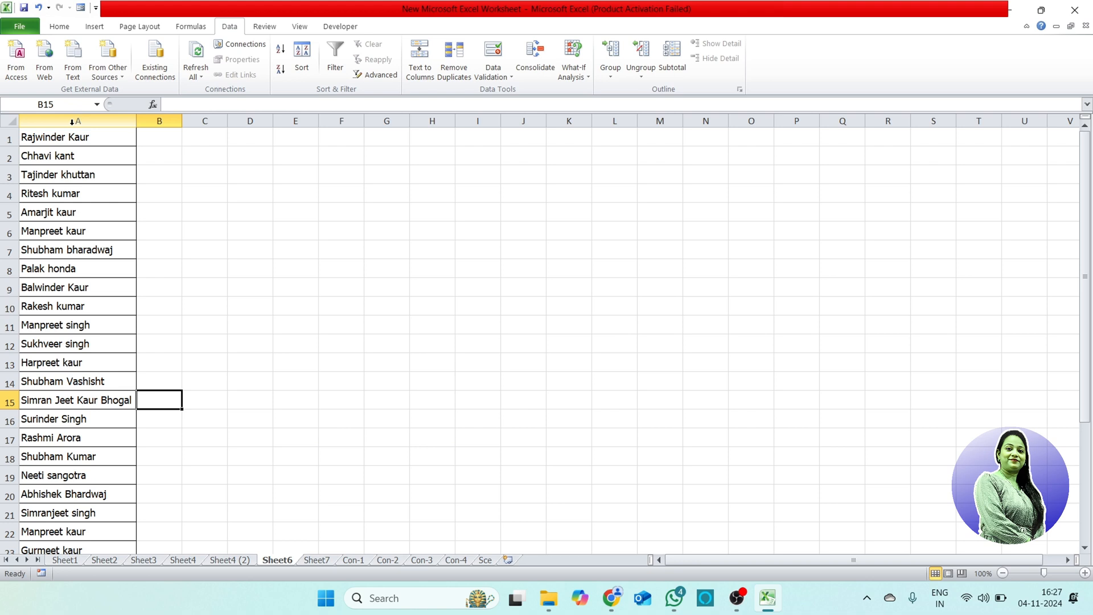
{"action": "left_click_drag", "start_coordinate": [107, 139], "coordinate": [116, 515]}
{"action": "scroll", "coordinate": [115, 507], "scroll_direction": "up", "scroll_amount": 1}
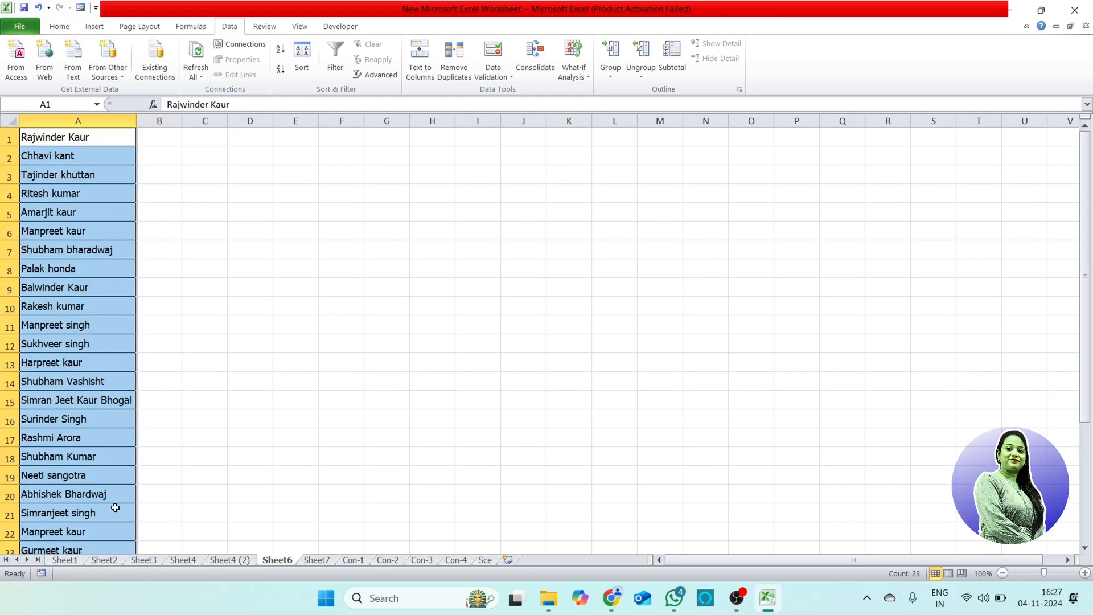
{"action": "left_click", "coordinate": [429, 74]}
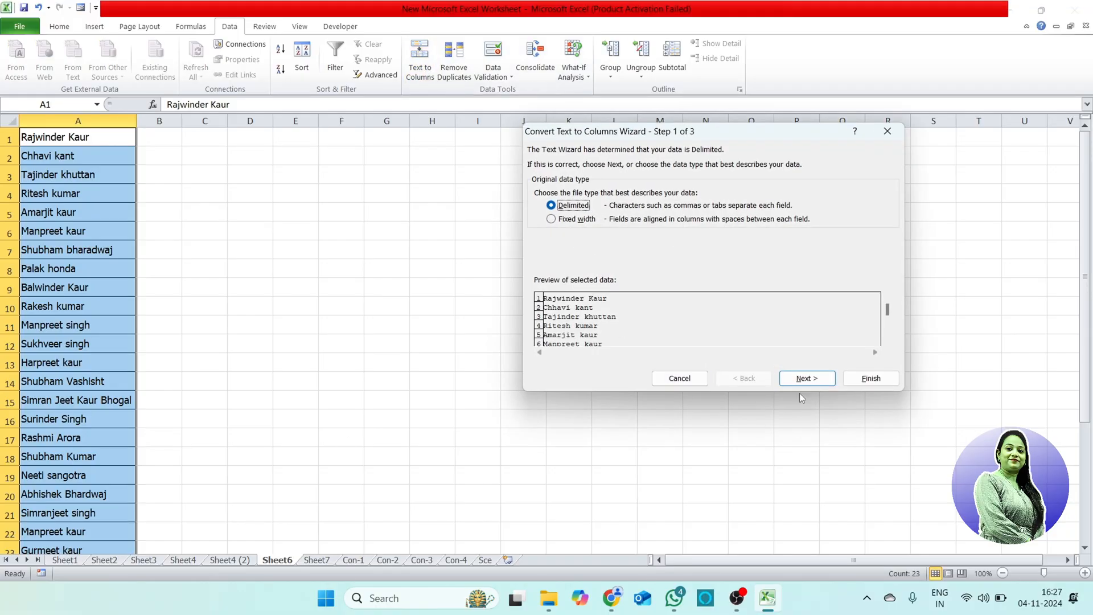
{"action": "left_click", "coordinate": [816, 380]}
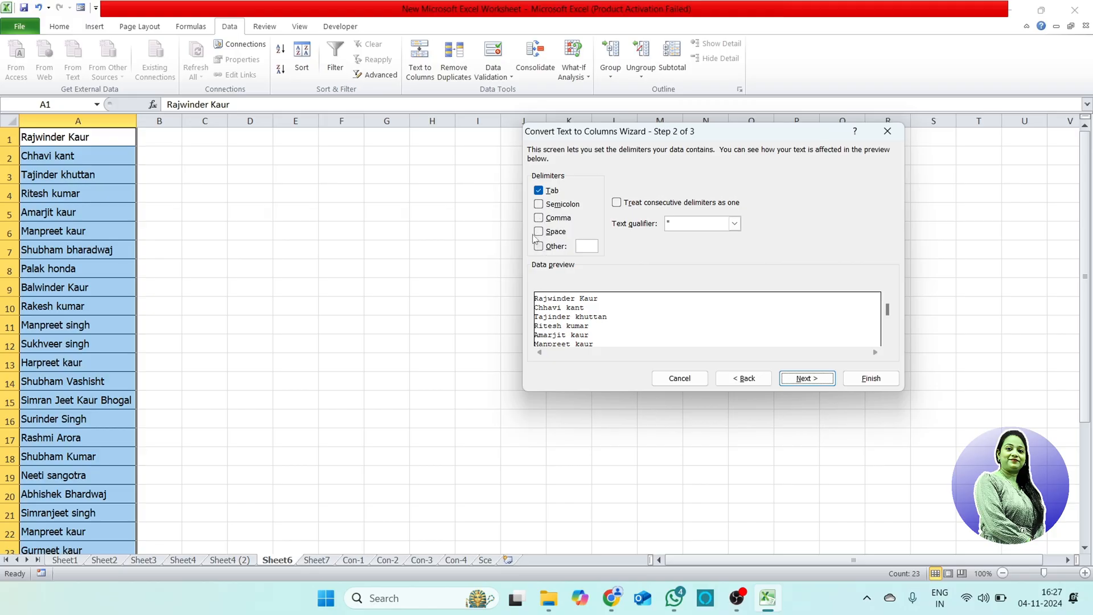
{"action": "left_click", "coordinate": [539, 191]}
{"action": "left_click", "coordinate": [539, 231]}
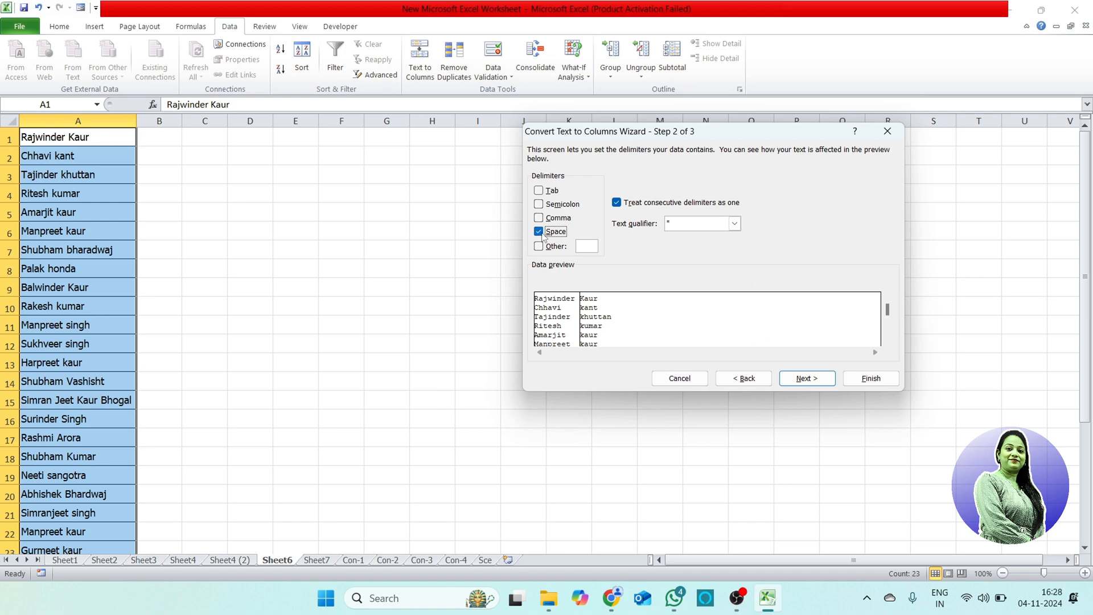
Step: Set the destination of the delimited split to cell E1 and finish the conversion
{"action": "left_click", "coordinate": [807, 379]}
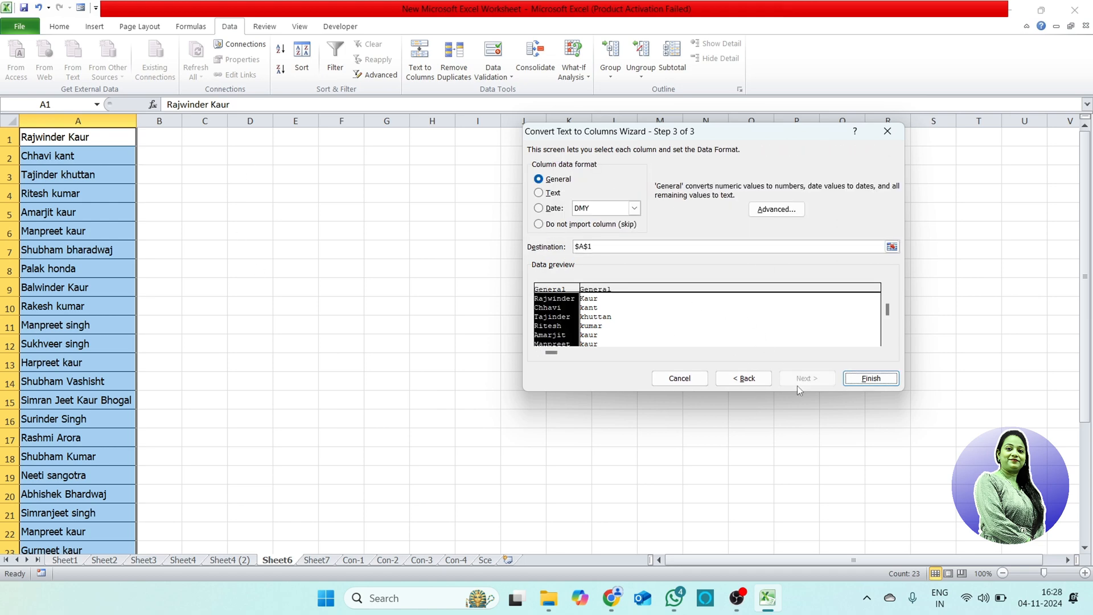
{"action": "left_click", "coordinate": [601, 250]}
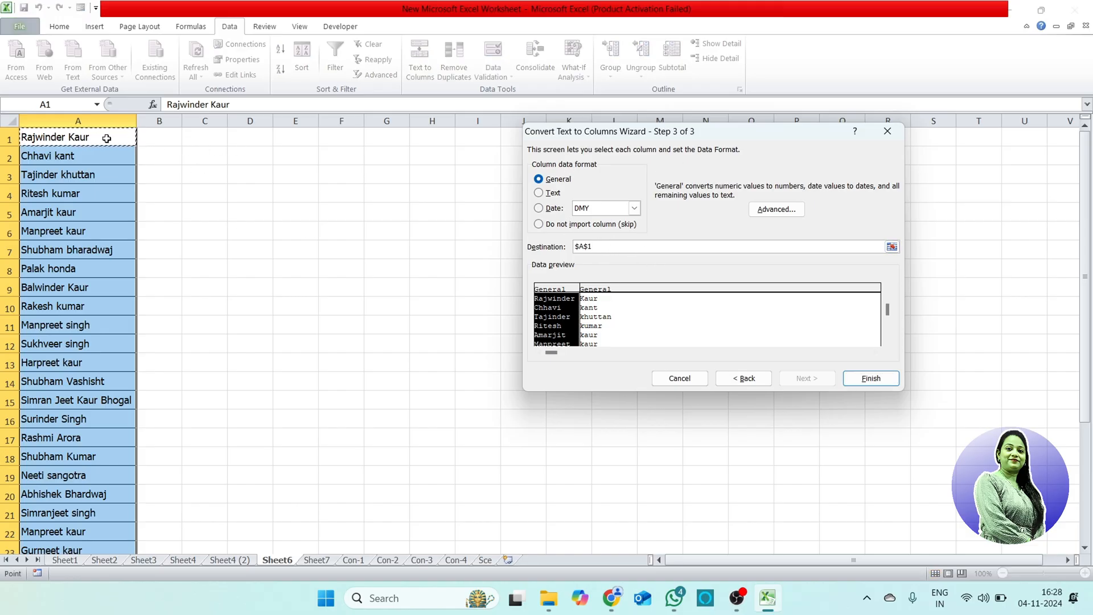
{"action": "left_click", "coordinate": [294, 137]}
{"action": "left_click", "coordinate": [871, 378]}
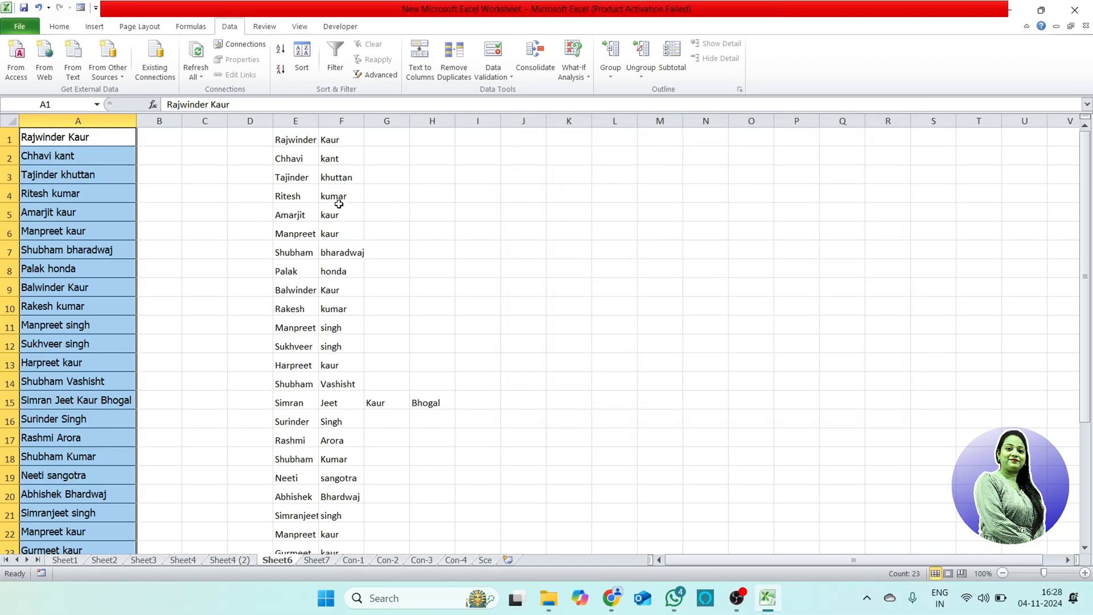
Step: Review the space-delimited split down to its last row, including the four-part name in row 15
{"action": "left_click", "coordinate": [339, 138]}
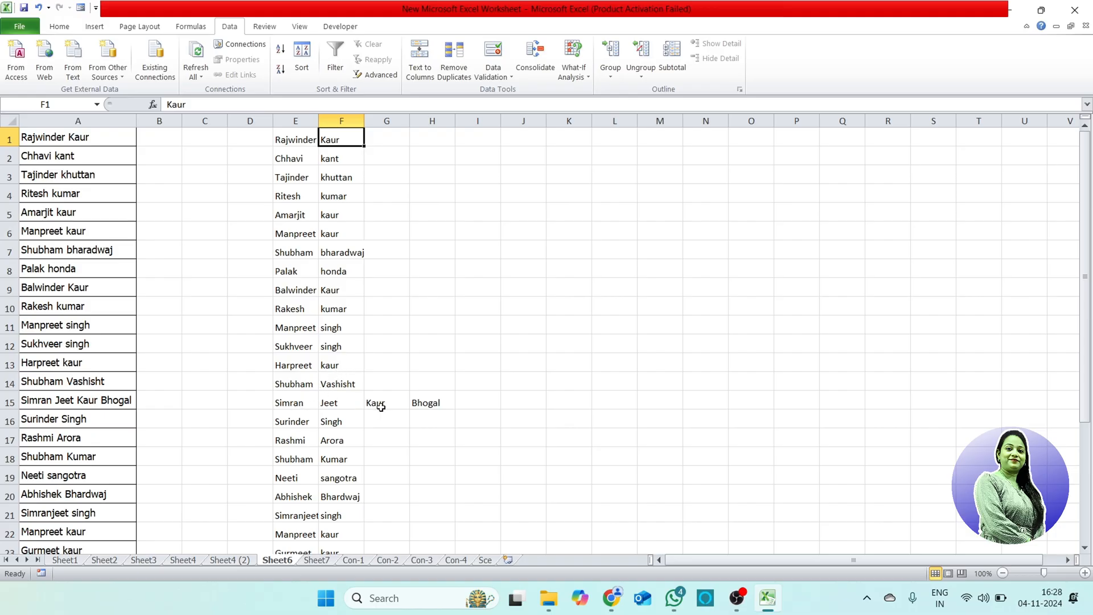
{"action": "left_click", "coordinate": [438, 405]}
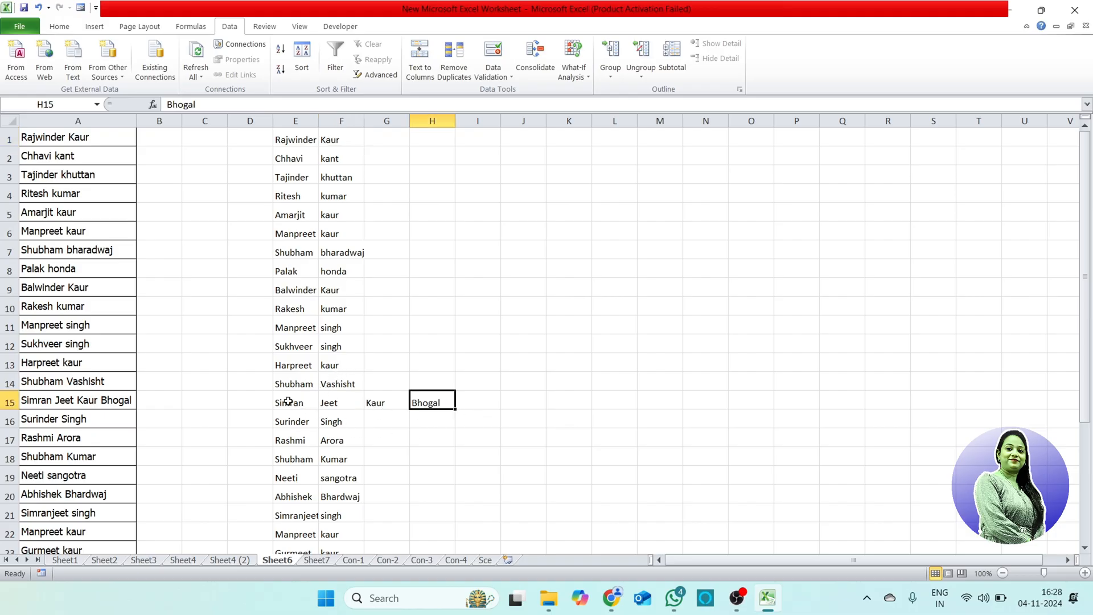
{"action": "left_click_drag", "start_coordinate": [288, 402], "coordinate": [433, 401]}
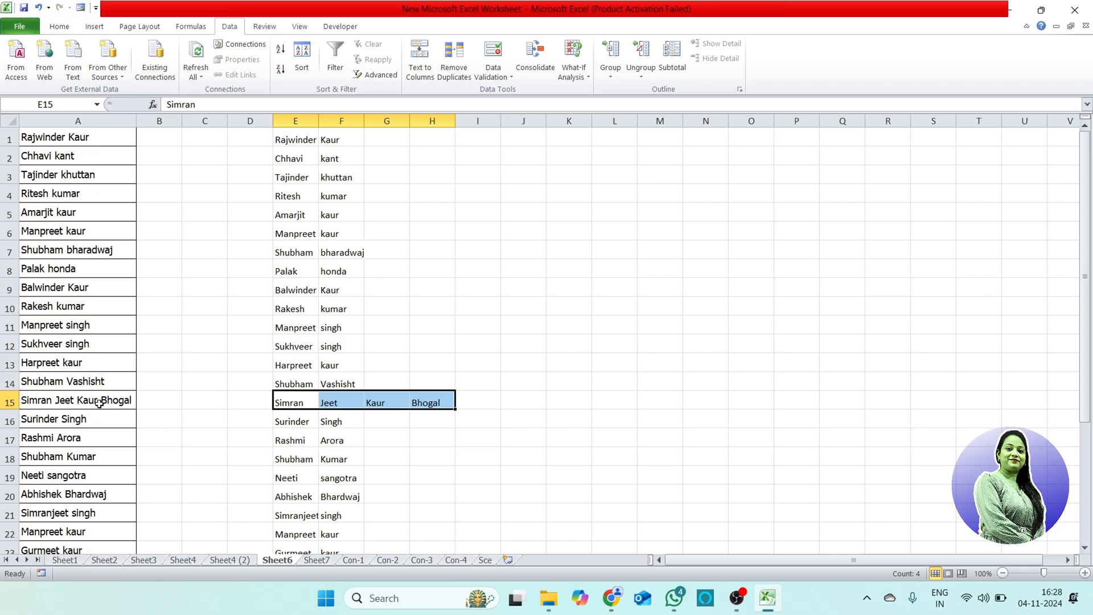
{"action": "scroll", "coordinate": [512, 442], "scroll_direction": "down", "scroll_amount": 2}
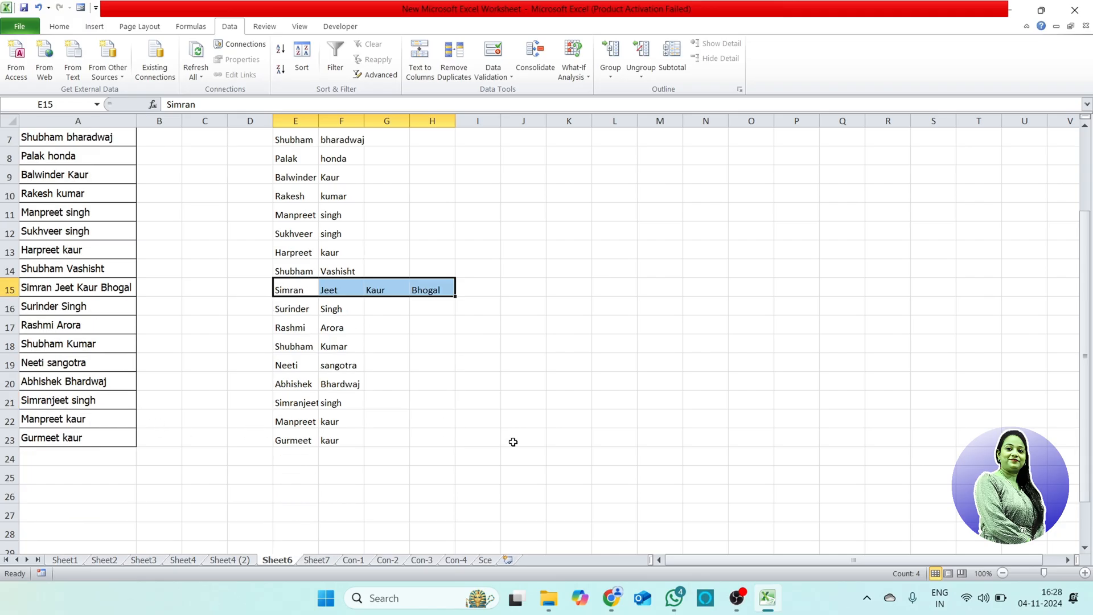
{"action": "scroll", "coordinate": [513, 442], "scroll_direction": "down", "scroll_amount": 2}
{"action": "scroll", "coordinate": [513, 442], "scroll_direction": "up", "scroll_amount": 4}
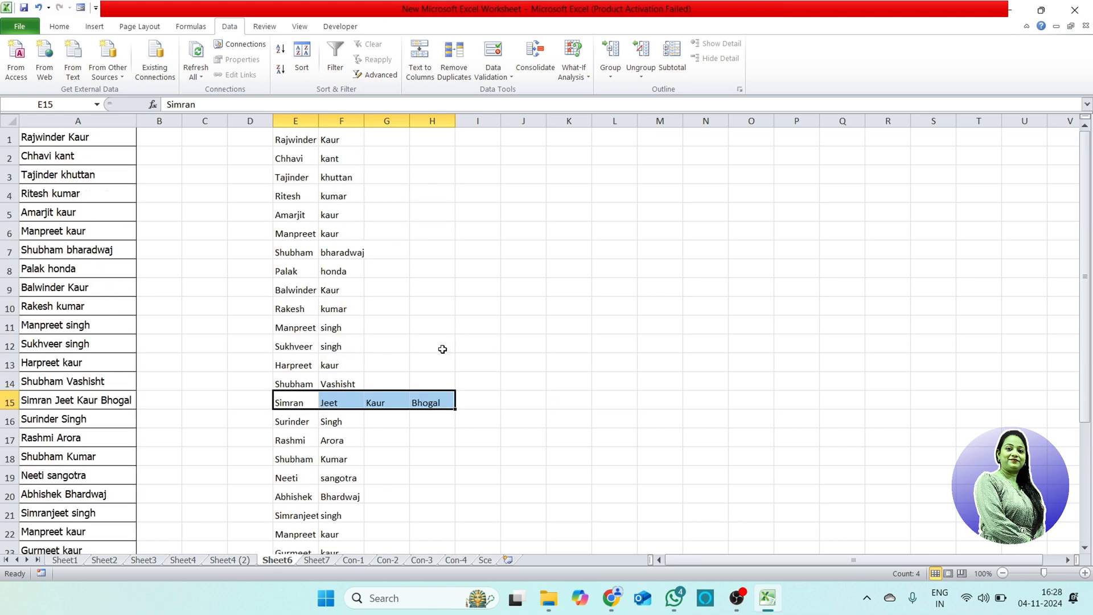
{"action": "left_click", "coordinate": [525, 140]}
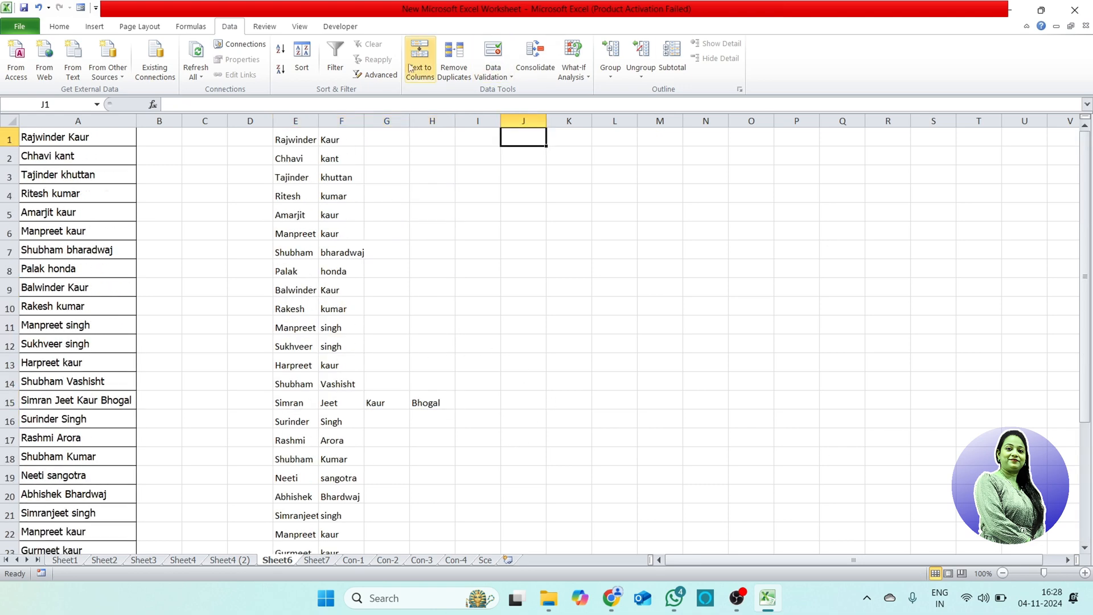
{"action": "left_click", "coordinate": [419, 57]}
{"action": "left_click", "coordinate": [548, 332]}
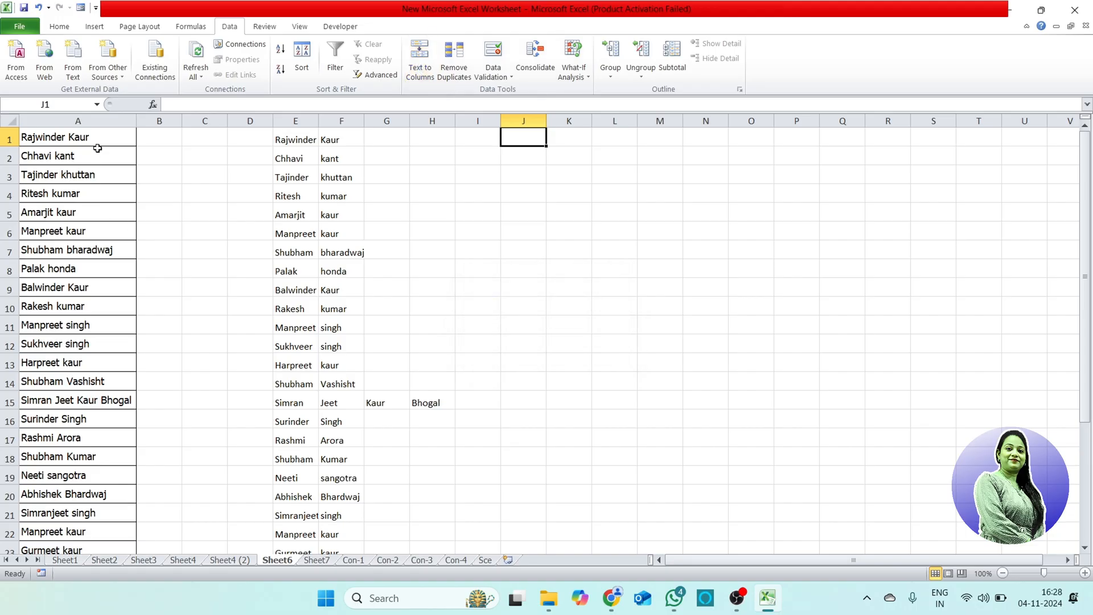
Step: Start Text to Columns again on the names in A1:A23, choosing Fixed width and proceeding to the column break settings
{"action": "left_click_drag", "start_coordinate": [94, 139], "coordinate": [127, 546]}
{"action": "scroll", "coordinate": [252, 446], "scroll_direction": "up", "scroll_amount": 1}
{"action": "left_click", "coordinate": [420, 57]}
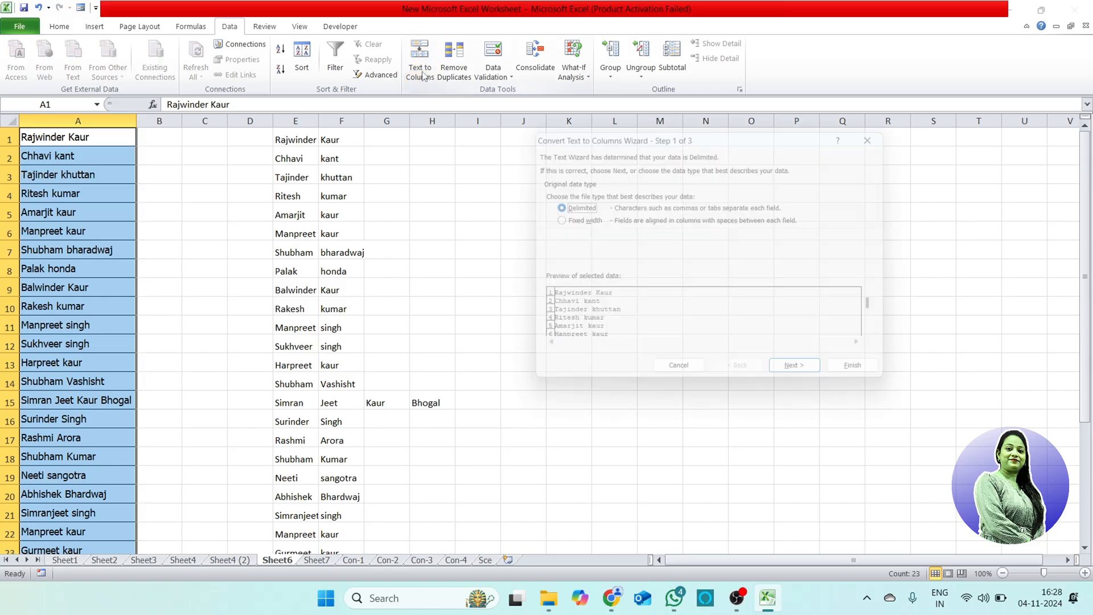
{"action": "left_click", "coordinate": [582, 221]}
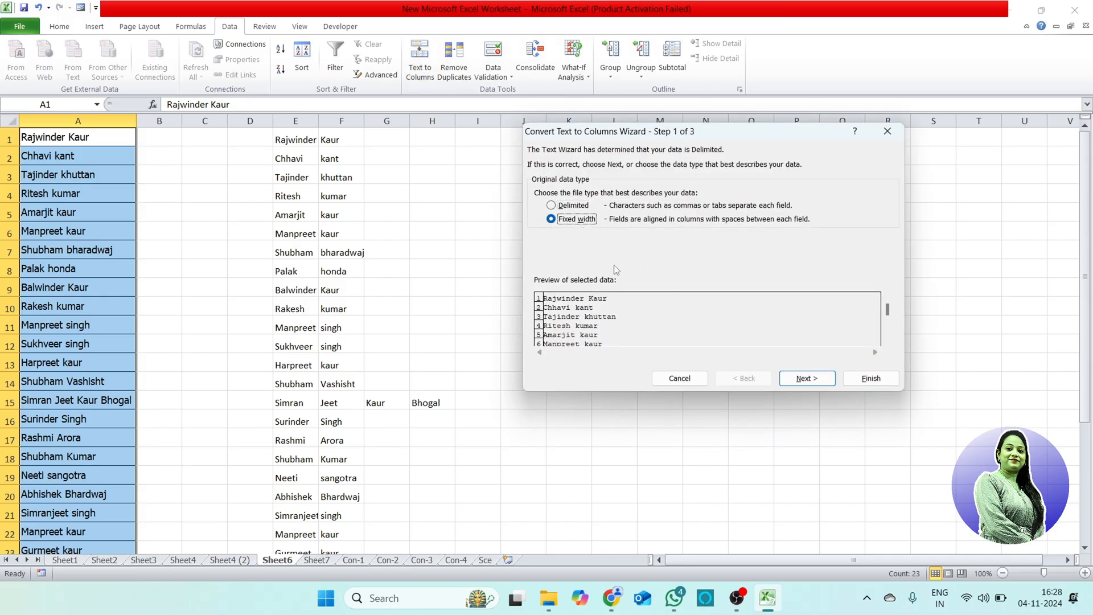
{"action": "left_click", "coordinate": [802, 379]}
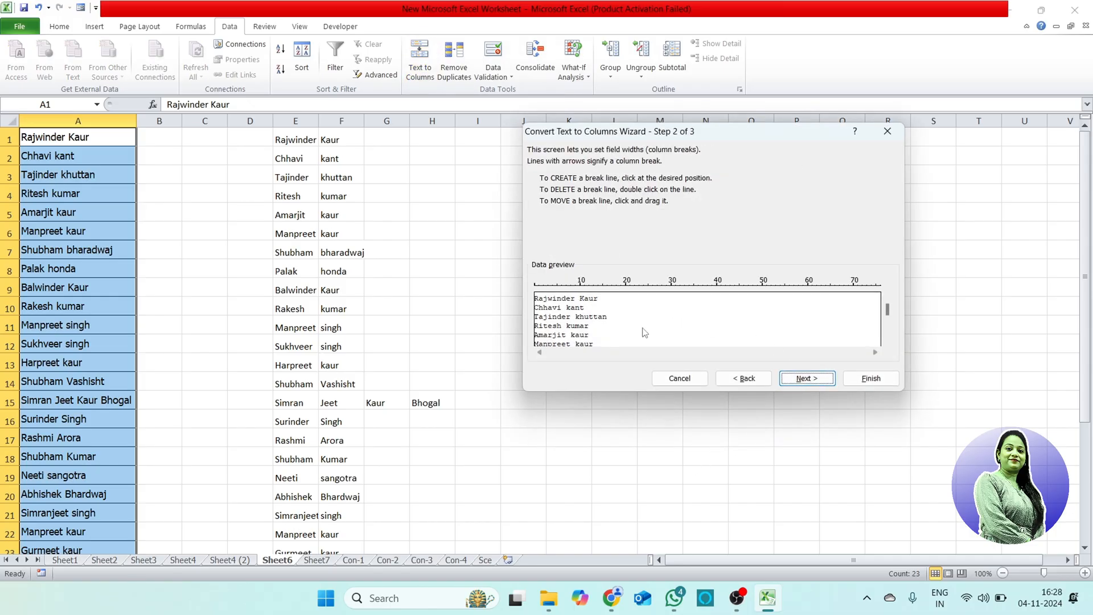
{"action": "left_click", "coordinate": [745, 379]}
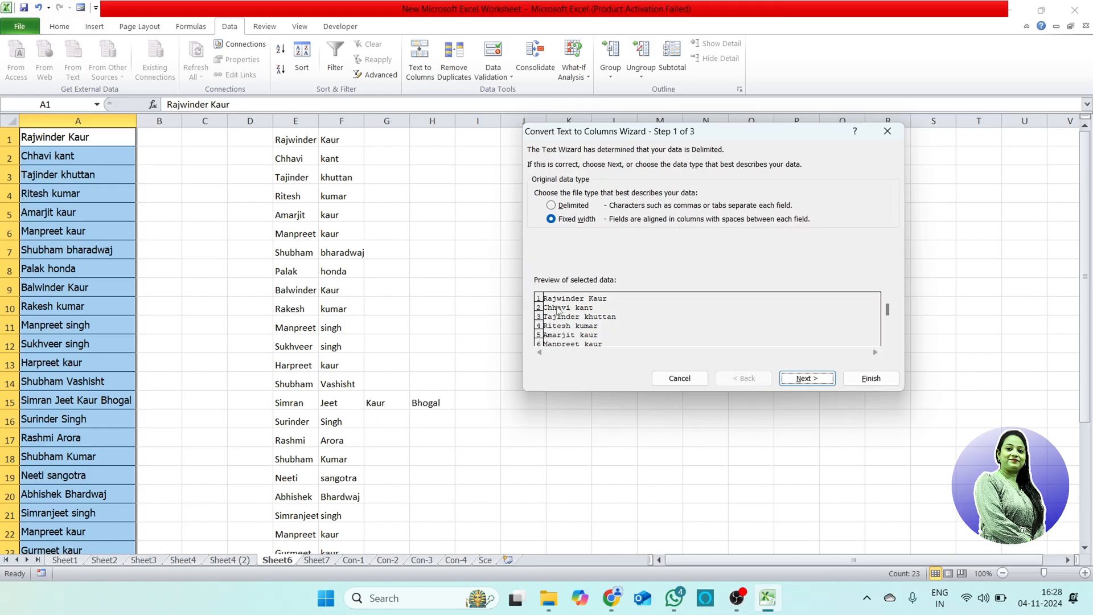
{"action": "left_click", "coordinate": [803, 379]}
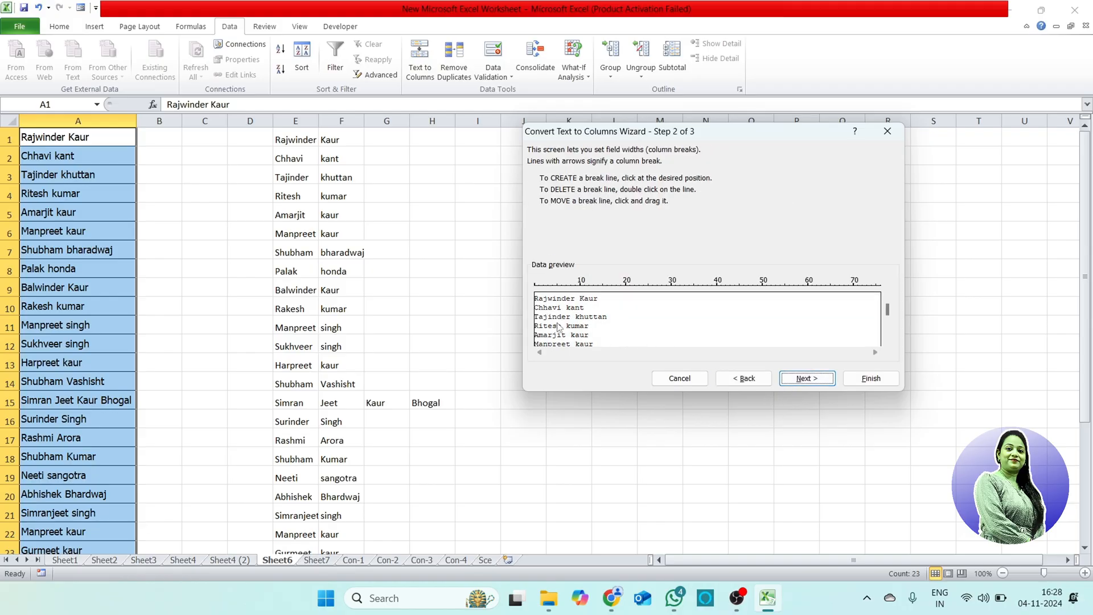
Step: Add column breaks after characters 2, 5 and 6 and output the fixed-width split to cell J1
{"action": "left_click", "coordinate": [545, 303]}
{"action": "left_click", "coordinate": [558, 311]}
{"action": "left_click", "coordinate": [563, 305]}
{"action": "left_click", "coordinate": [806, 378]}
{"action": "left_click", "coordinate": [650, 246]}
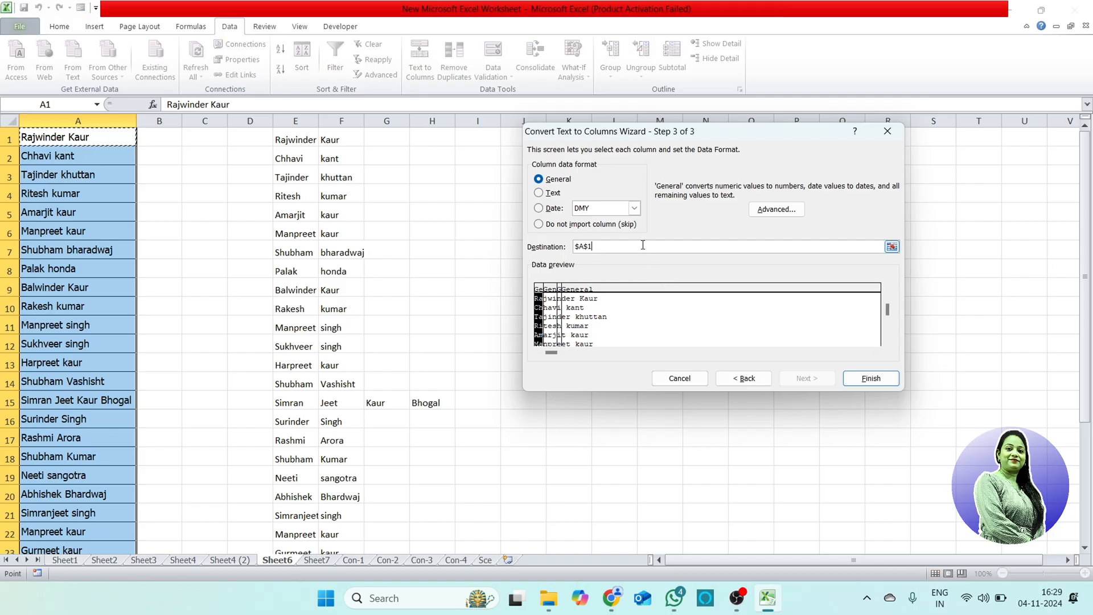
{"action": "left_click", "coordinate": [509, 137]}
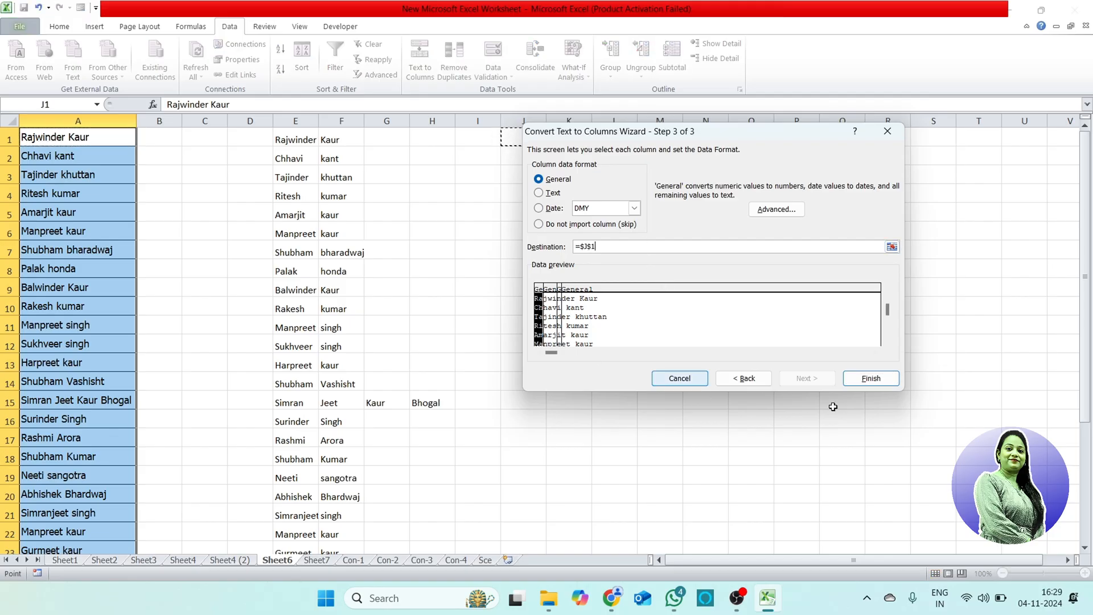
{"action": "left_click", "coordinate": [871, 379]}
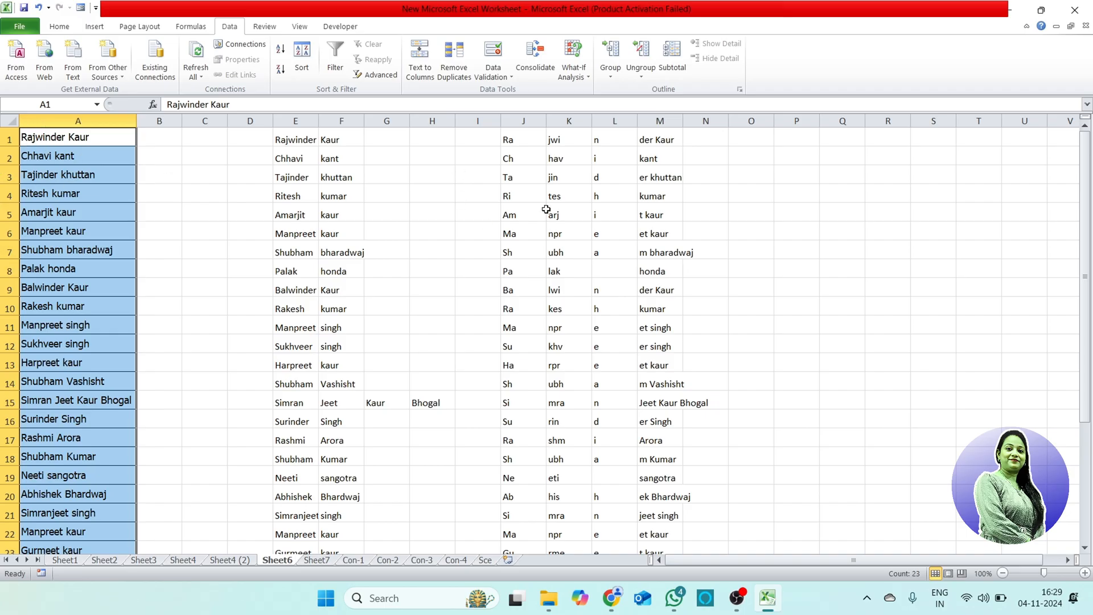
Step: Inspect column L of the fixed-width split, and open the marks table on Sheet7
{"action": "left_click", "coordinate": [615, 120]}
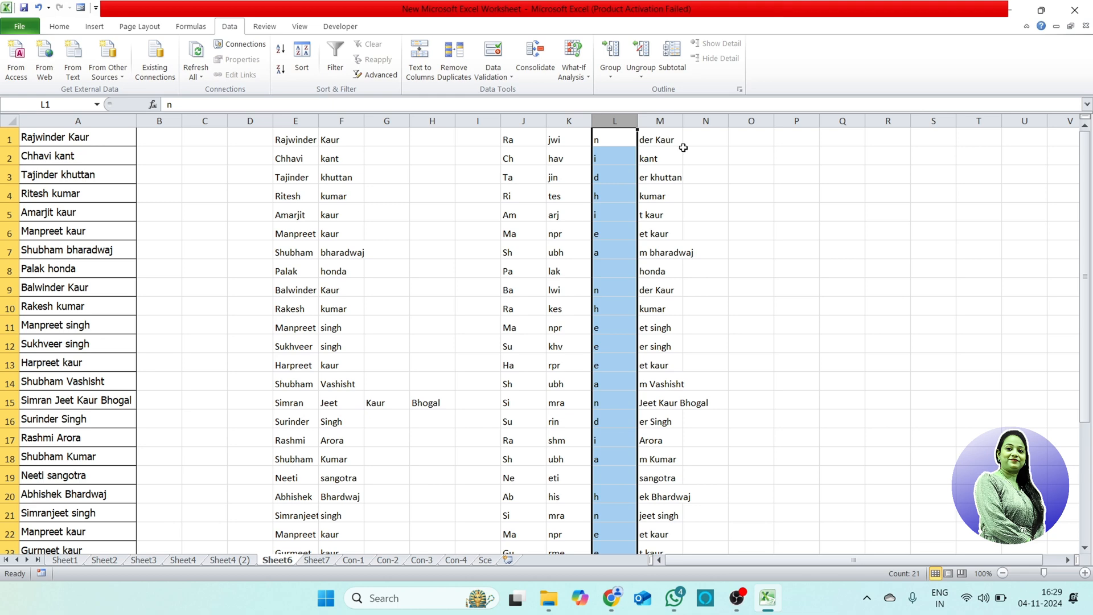
{"action": "left_click", "coordinate": [770, 293]}
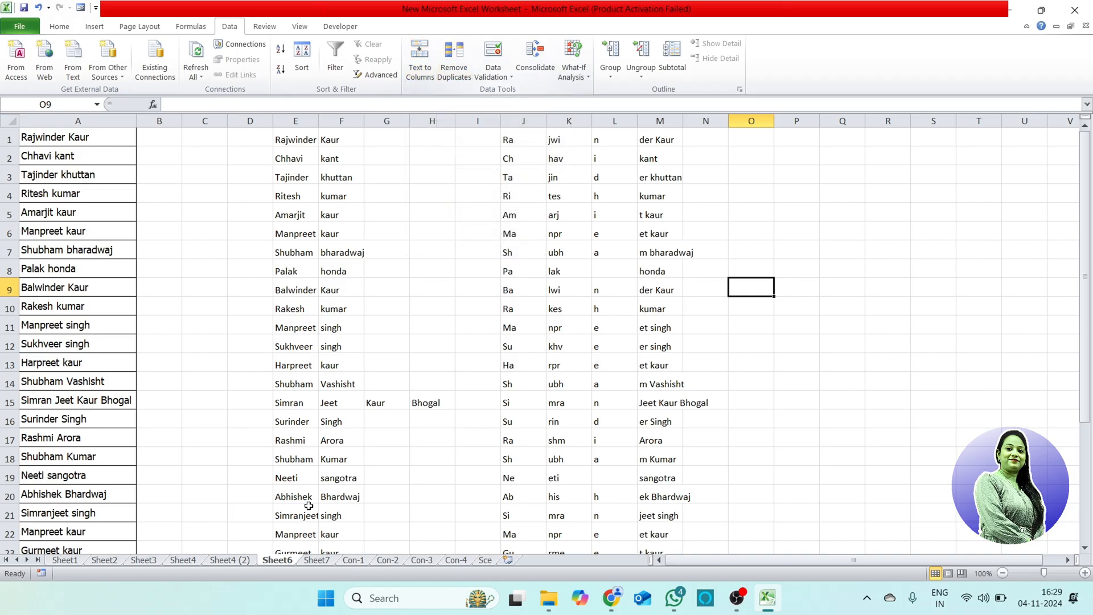
{"action": "left_click", "coordinate": [315, 561]}
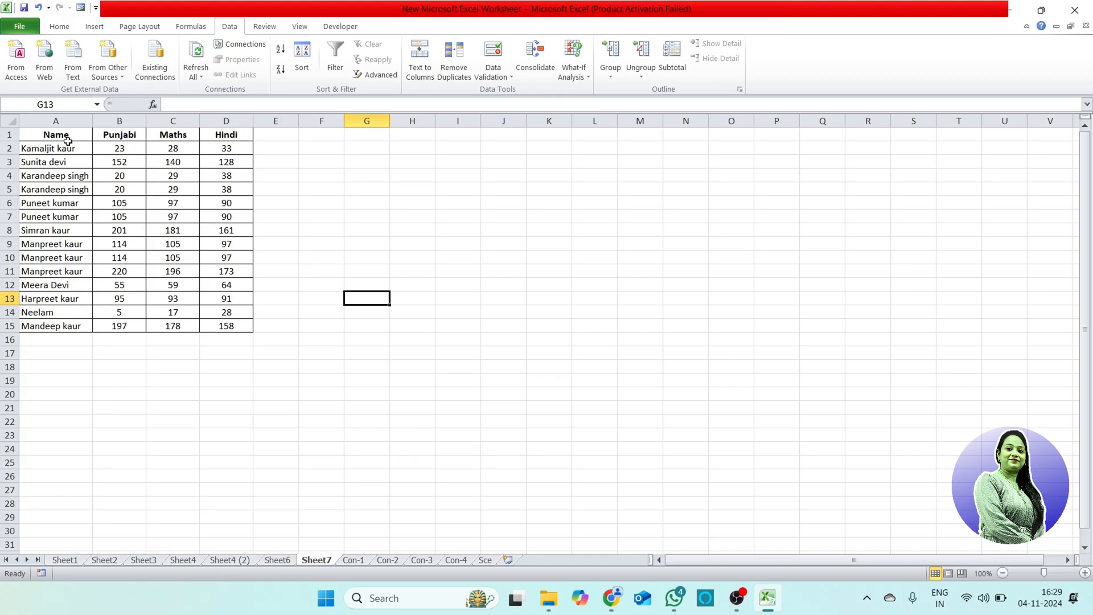
Step: Remove the duplicate rows from the marks table in A1:D15, comparing only the Name column
{"action": "left_click_drag", "start_coordinate": [69, 140], "coordinate": [236, 324]}
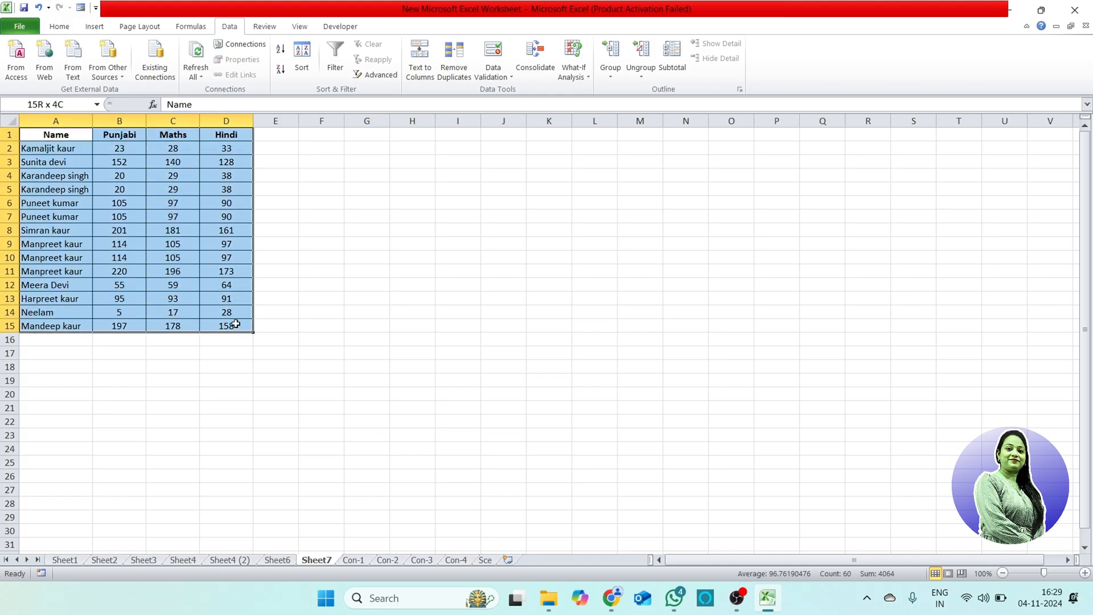
{"action": "left_click", "coordinate": [173, 447]}
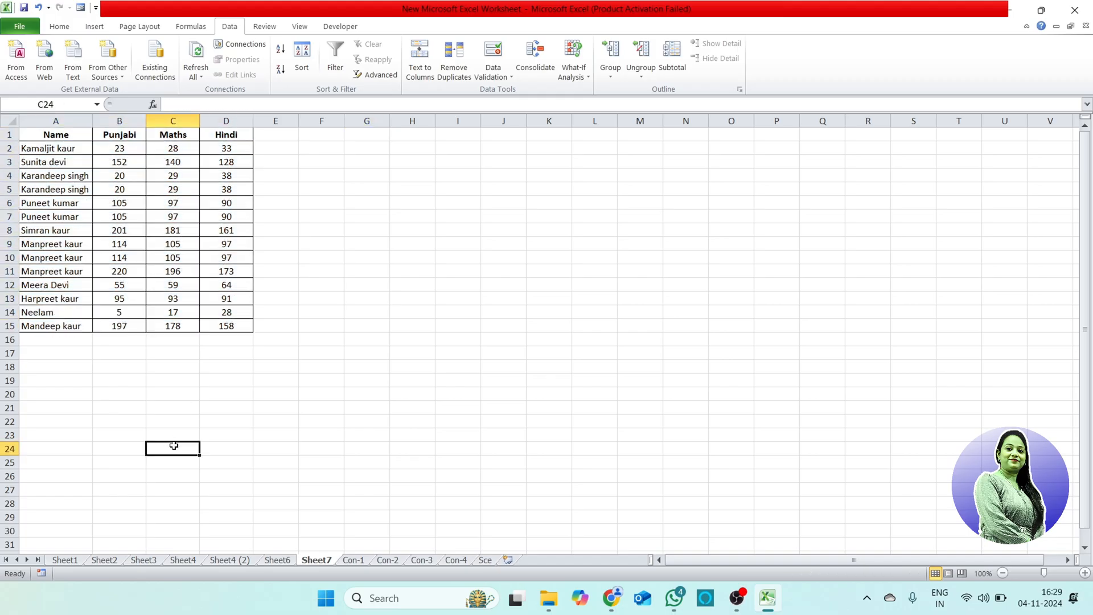
{"action": "left_click", "coordinate": [38, 178]}
{"action": "left_click", "coordinate": [50, 208]}
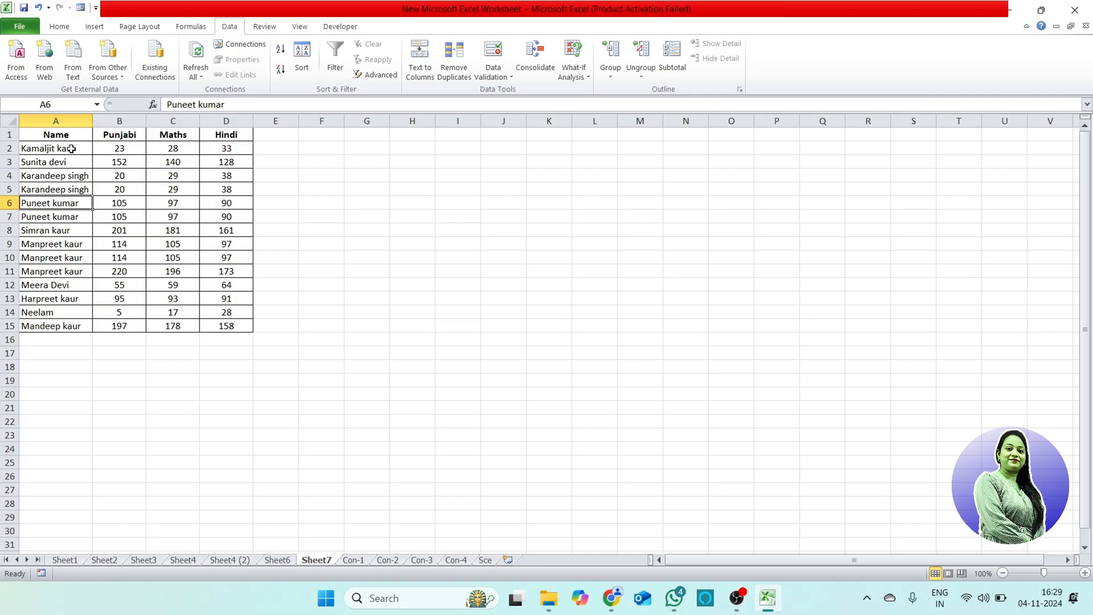
{"action": "left_click_drag", "start_coordinate": [71, 148], "coordinate": [232, 323]}
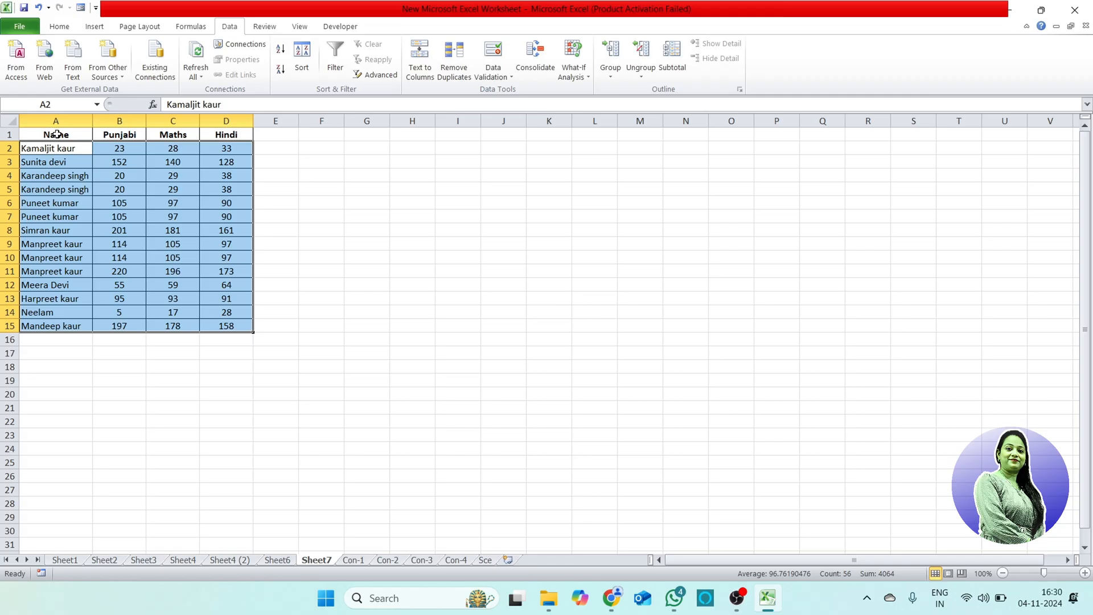
{"action": "left_click_drag", "start_coordinate": [57, 134], "coordinate": [230, 325]}
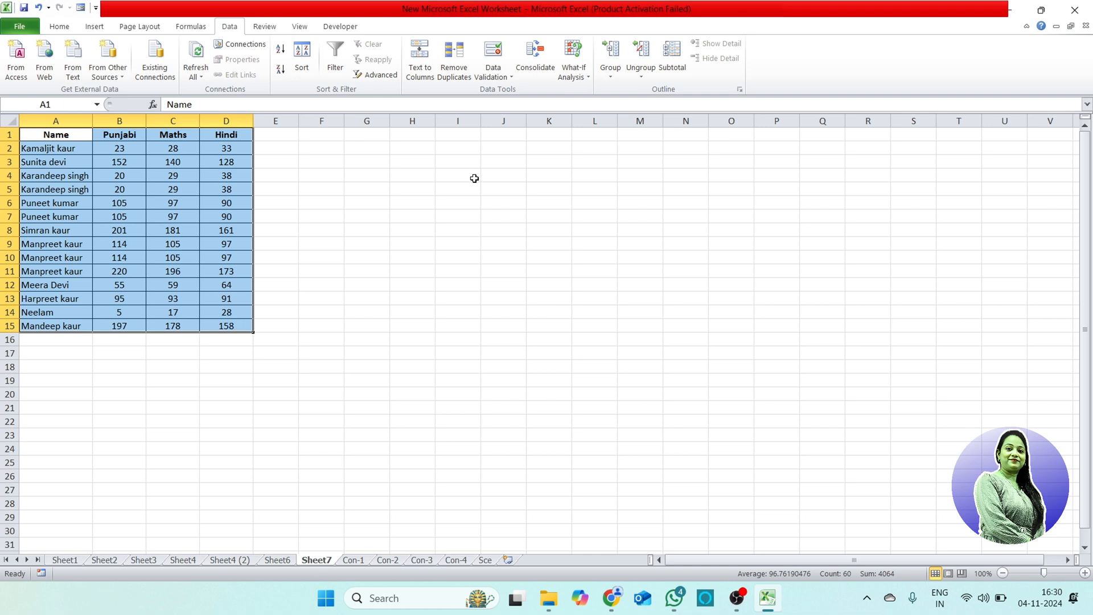
{"action": "left_click", "coordinate": [454, 56]}
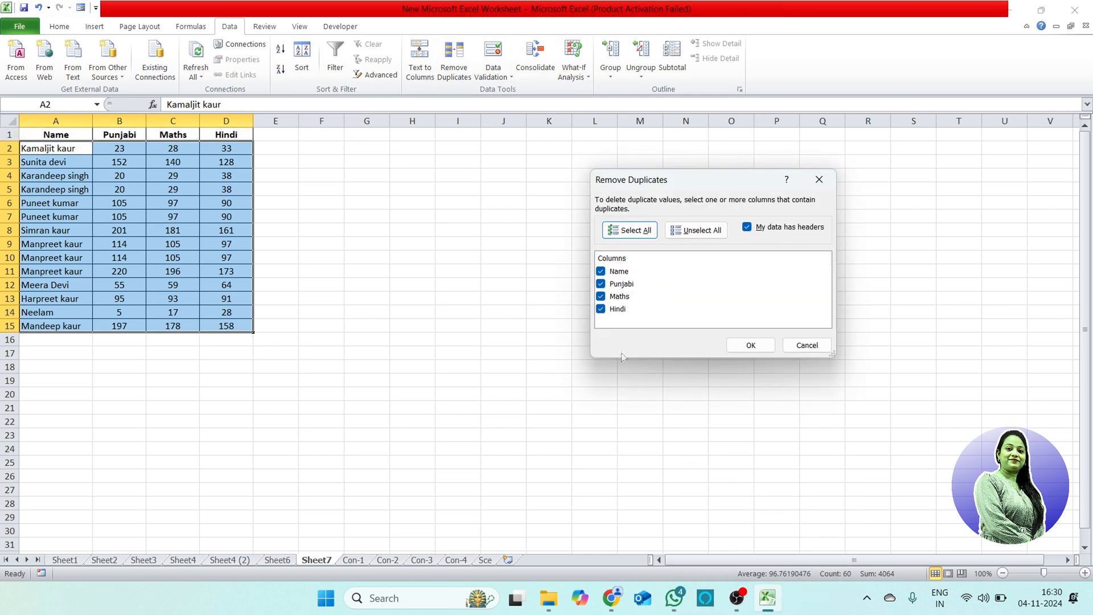
{"action": "left_click", "coordinate": [701, 234]}
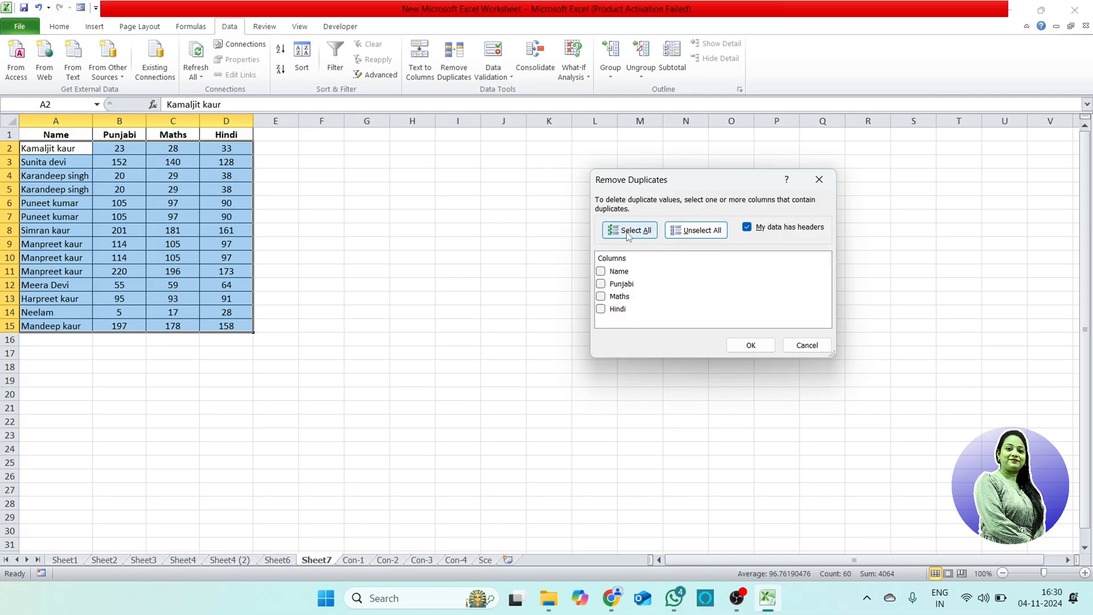
{"action": "left_click", "coordinate": [602, 271]}
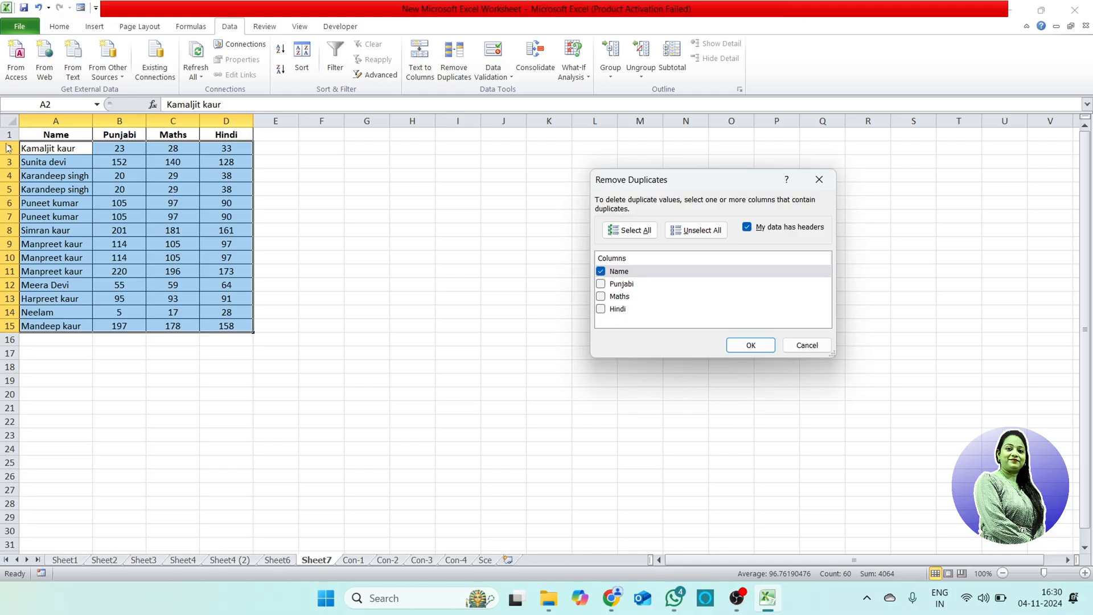
{"action": "left_click", "coordinate": [750, 345]}
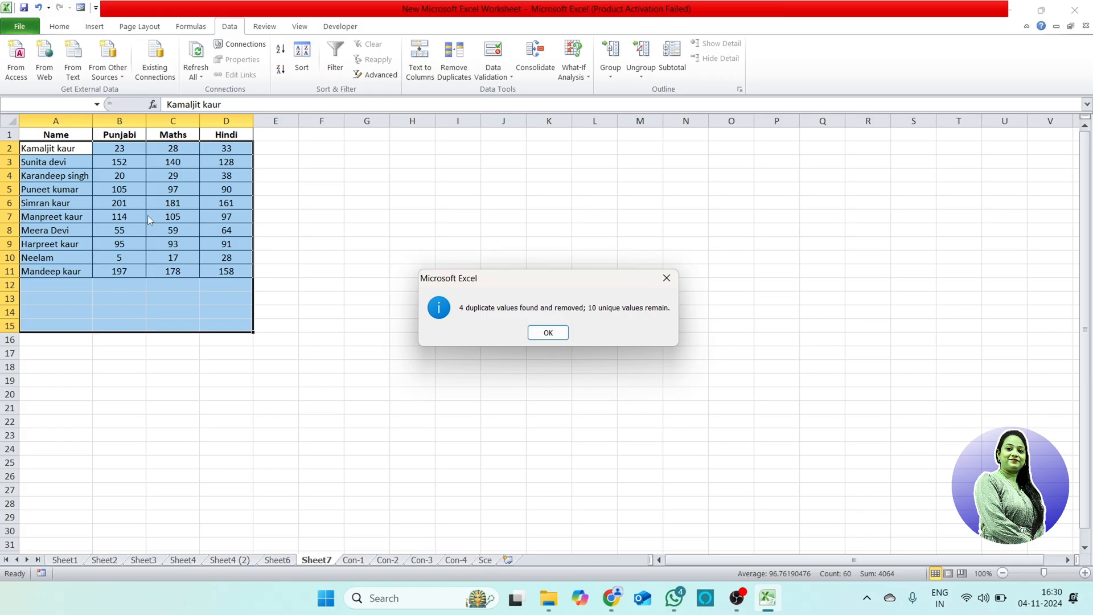
{"action": "left_click", "coordinate": [548, 333]}
{"action": "left_click", "coordinate": [417, 366]}
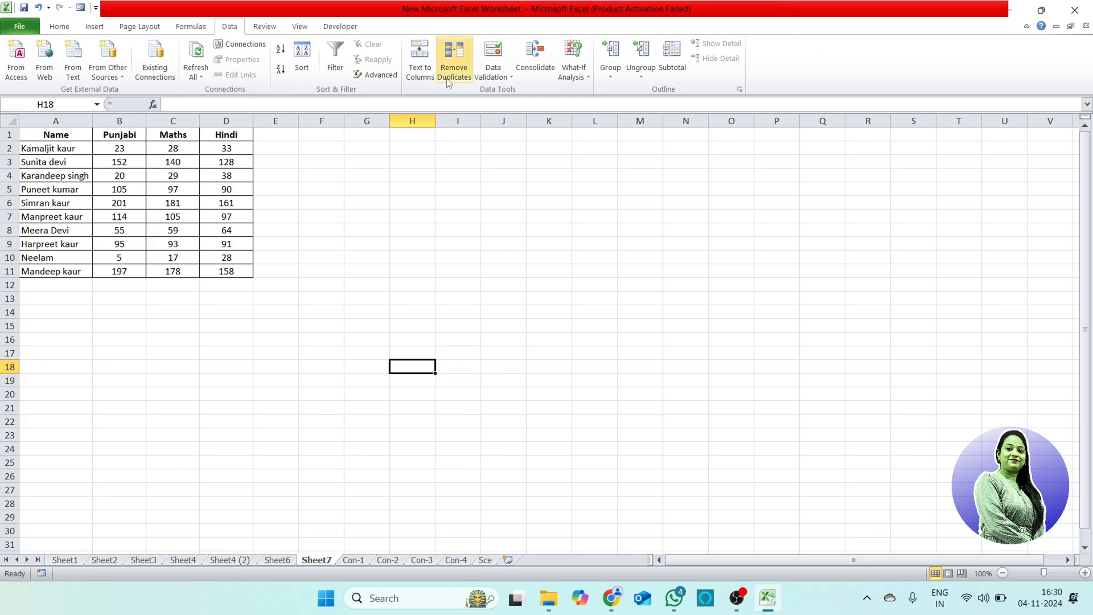
Step: Start a data validation rule for cells E1:E11 that allows only whole numbers
{"action": "left_click", "coordinate": [512, 80]}
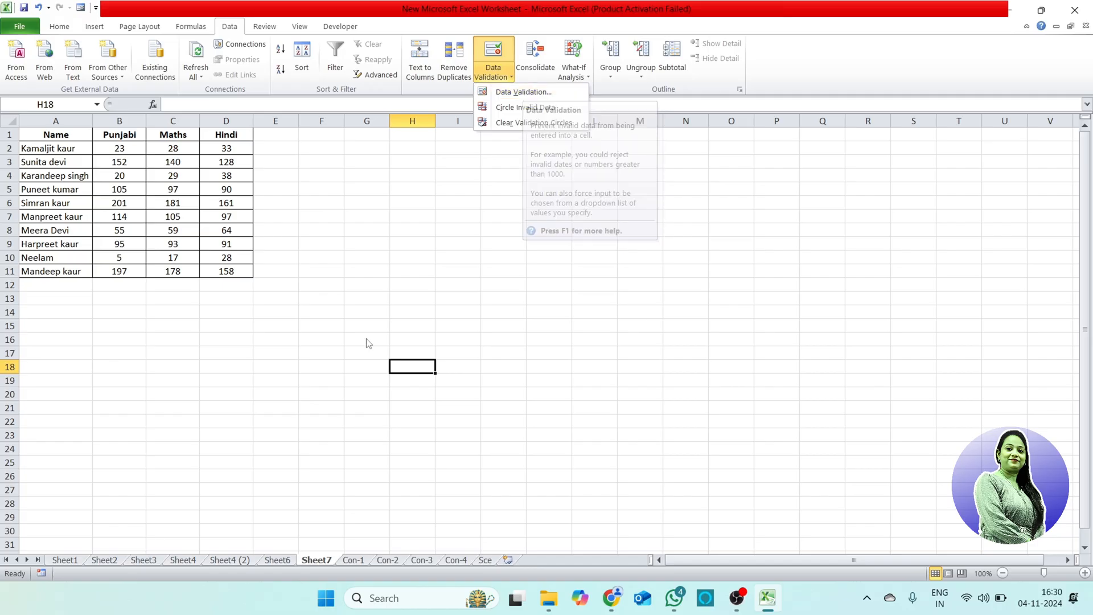
{"action": "left_click", "coordinate": [429, 305]}
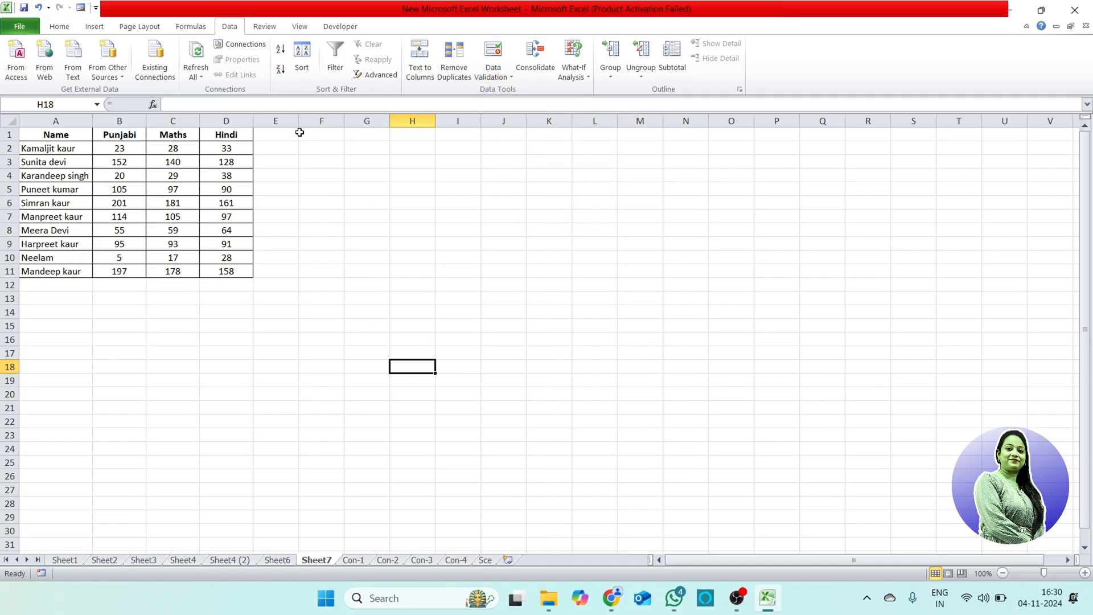
{"action": "left_click_drag", "start_coordinate": [294, 132], "coordinate": [295, 272]}
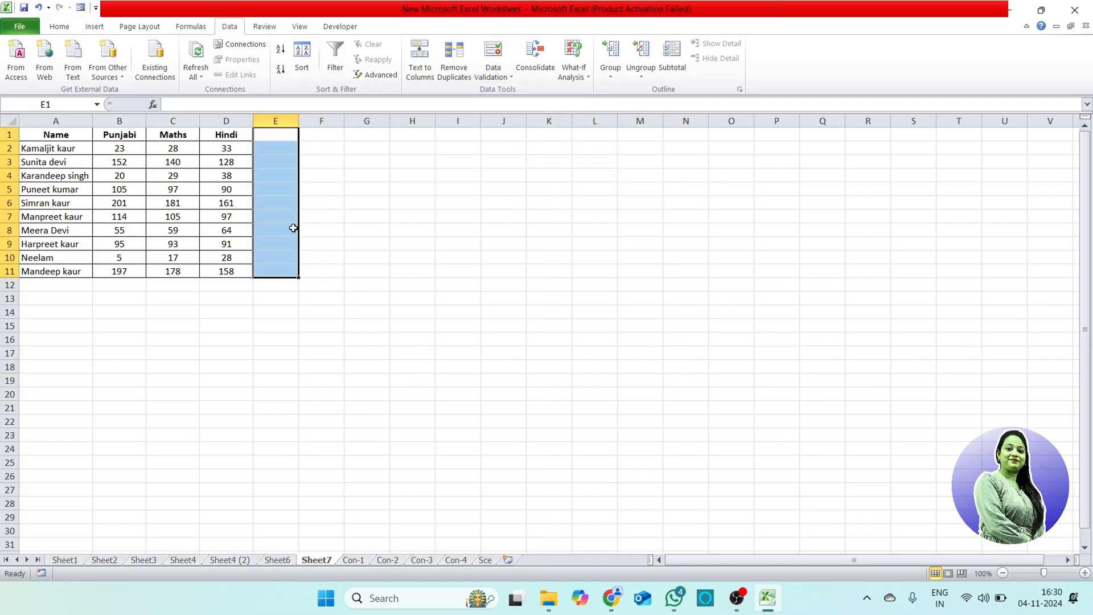
{"action": "left_click", "coordinate": [512, 78]}
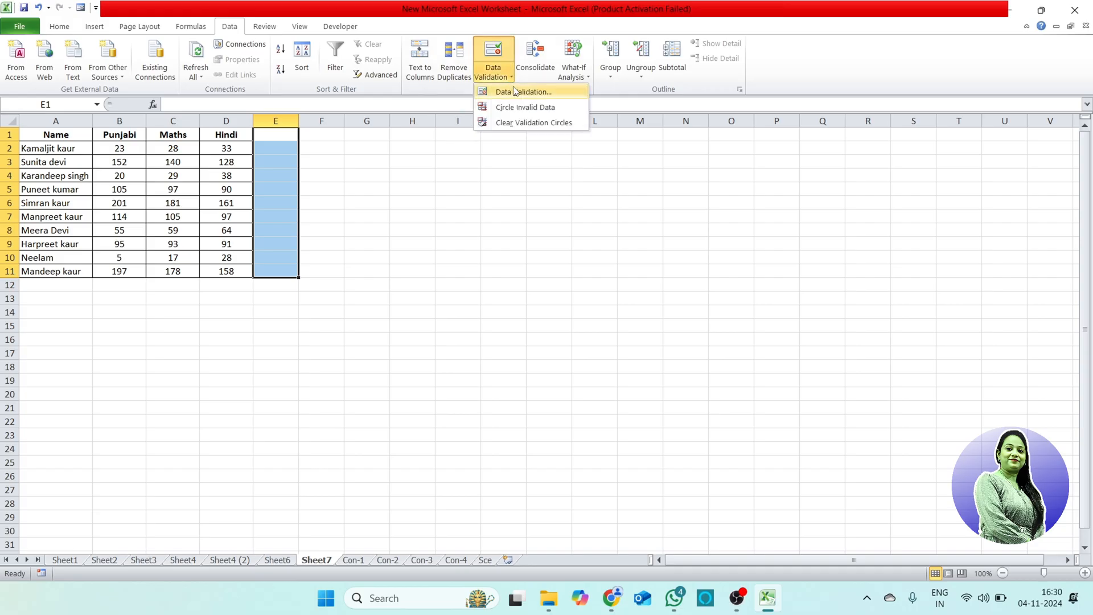
{"action": "left_click", "coordinate": [518, 94]}
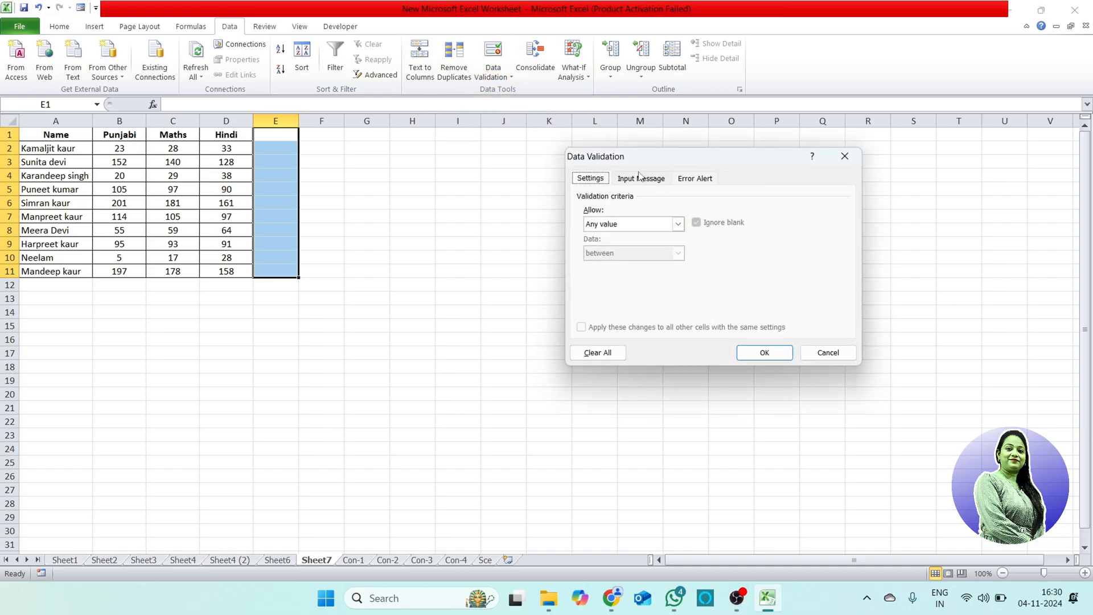
{"action": "left_click_drag", "start_coordinate": [673, 157], "coordinate": [605, 172]}
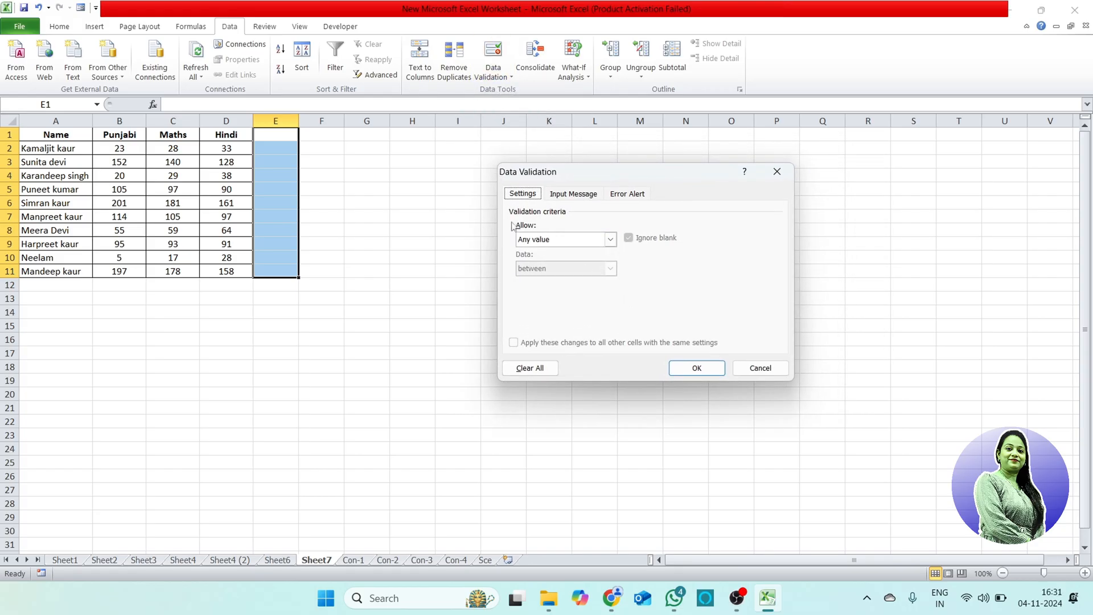
{"action": "left_click", "coordinate": [611, 240]}
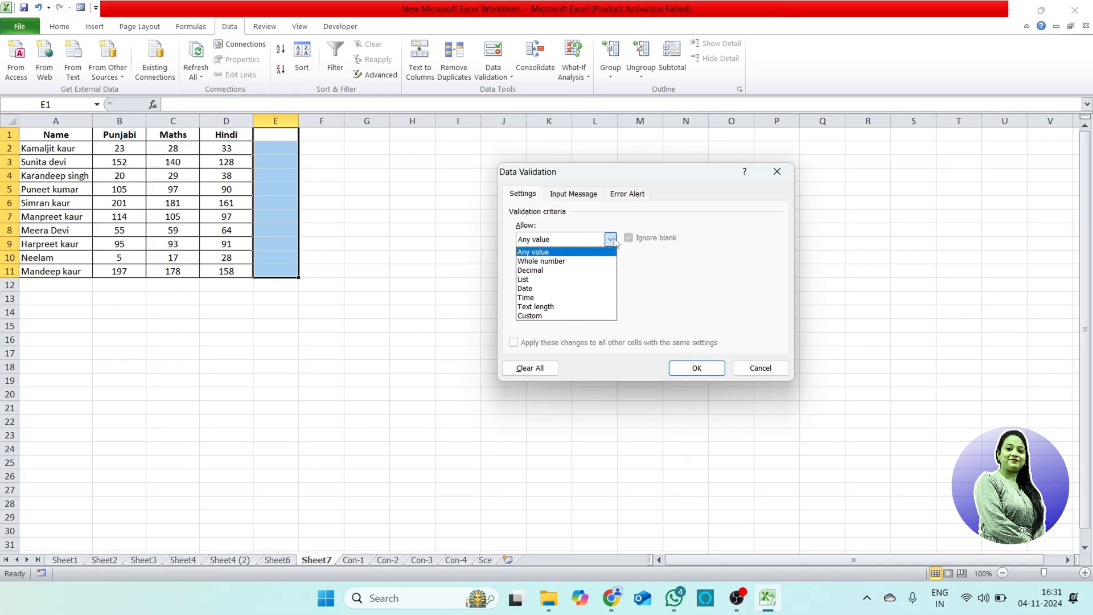
{"action": "left_click", "coordinate": [571, 262]}
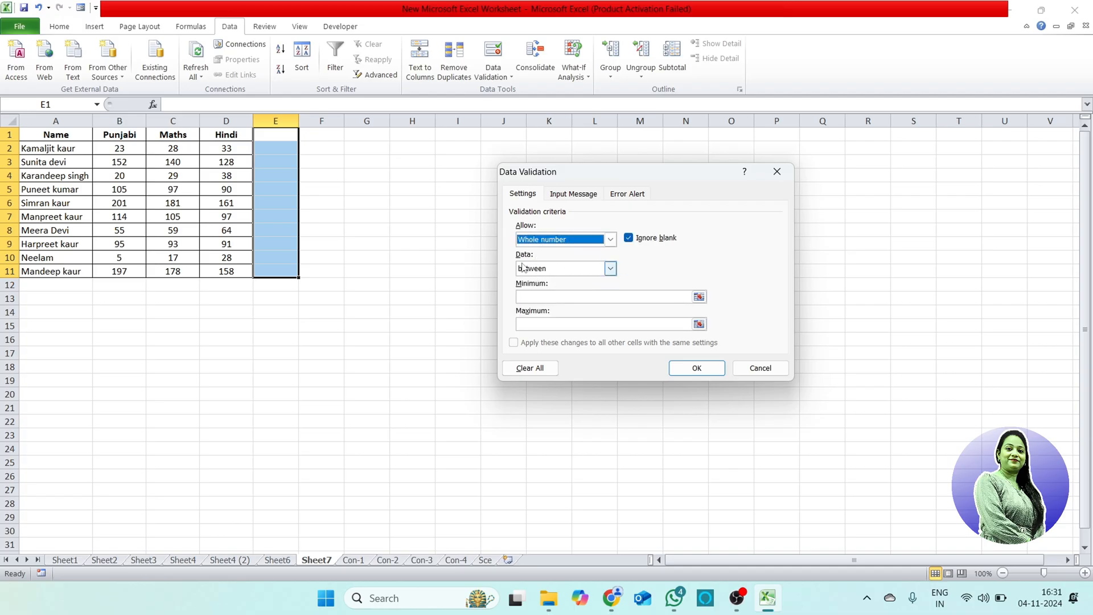
Step: Limit the whole numbers to between 5 and 10, and add the input message "Only Enter no 5-10" titled "Plz"
{"action": "left_click", "coordinate": [609, 269]}
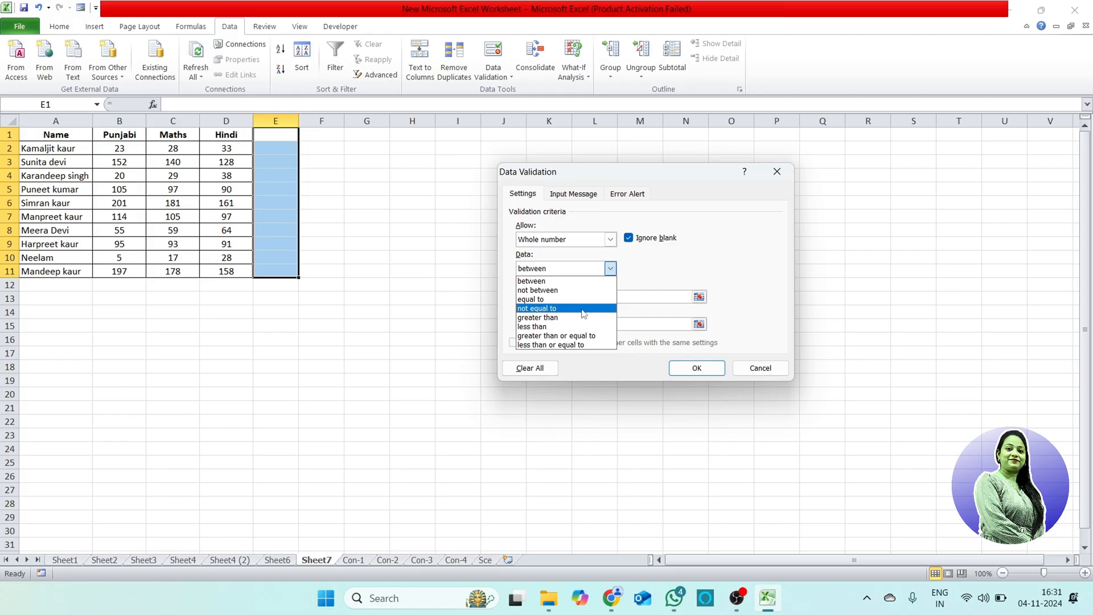
{"action": "left_click", "coordinate": [552, 281]}
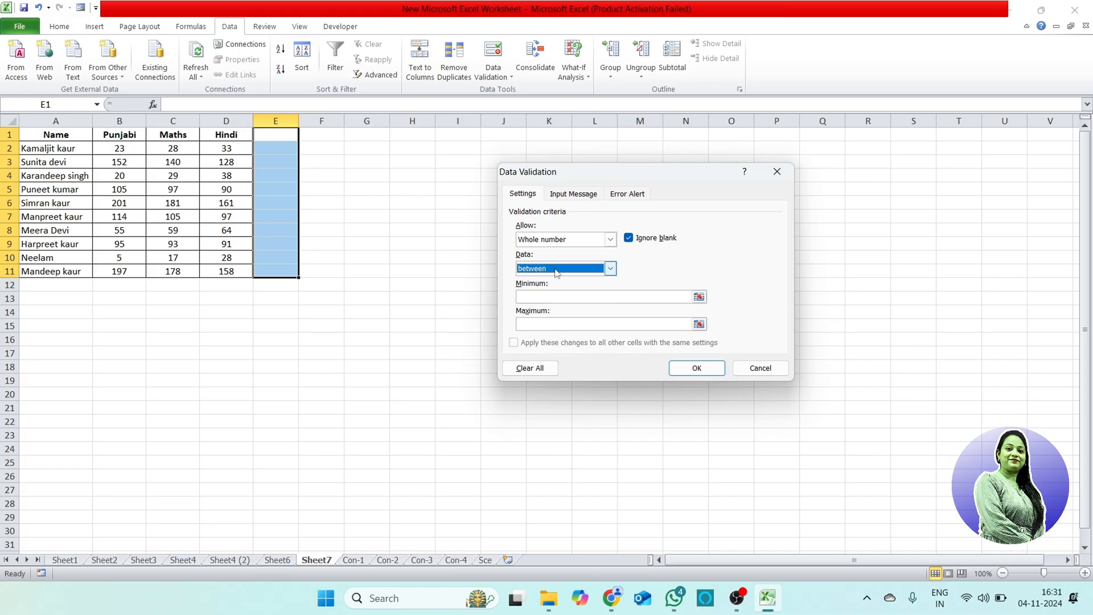
{"action": "left_click", "coordinate": [538, 297]}
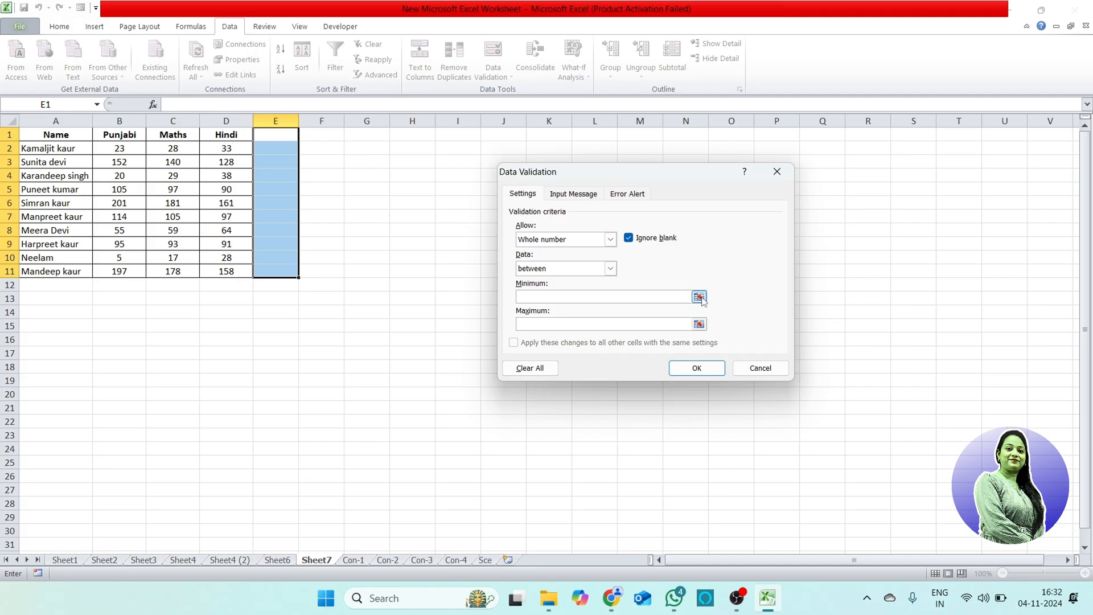
{"action": "type", "text": "5"}
{"action": "left_click", "coordinate": [596, 325]}
{"action": "type", "text": "10"}
{"action": "left_click", "coordinate": [586, 196]}
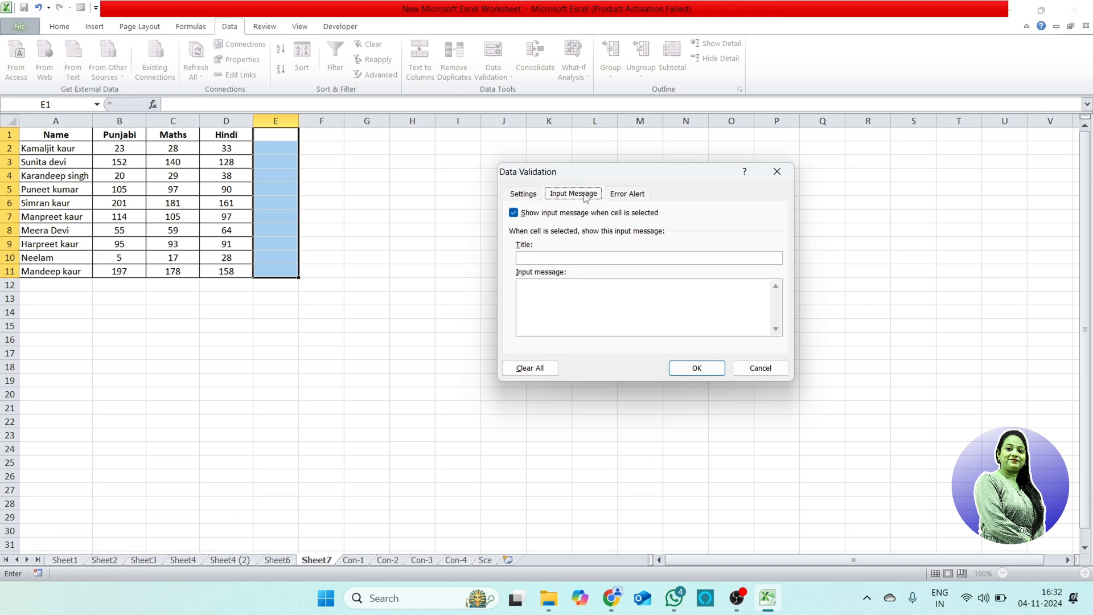
{"action": "left_click", "coordinate": [549, 257]}
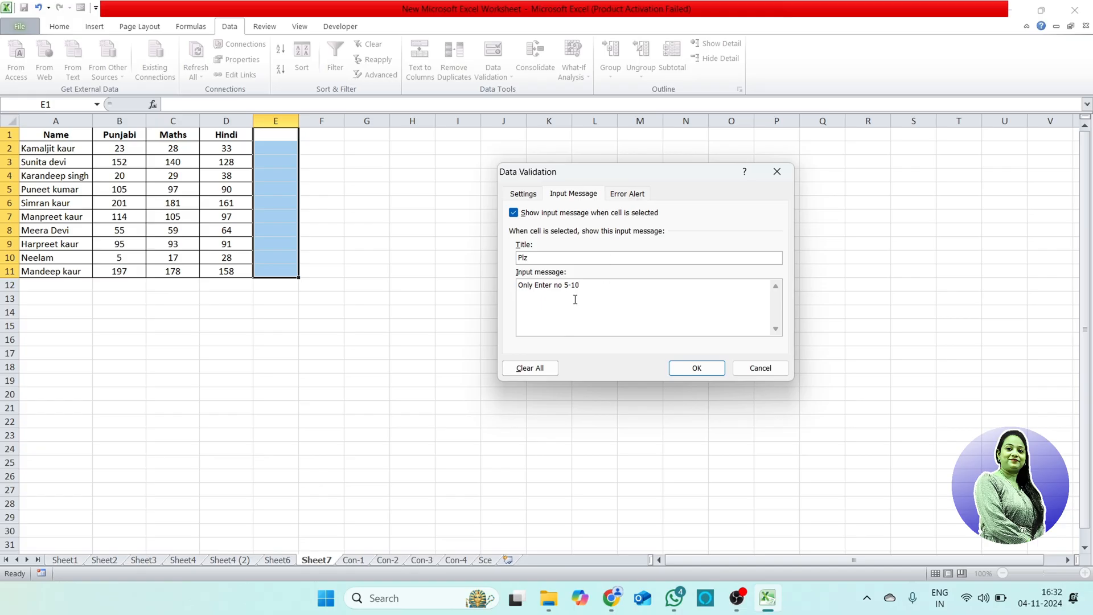
Step: Add an error alert titled "Sorry" with the message "You are wrong", and apply the validation
{"action": "left_click", "coordinate": [631, 196]}
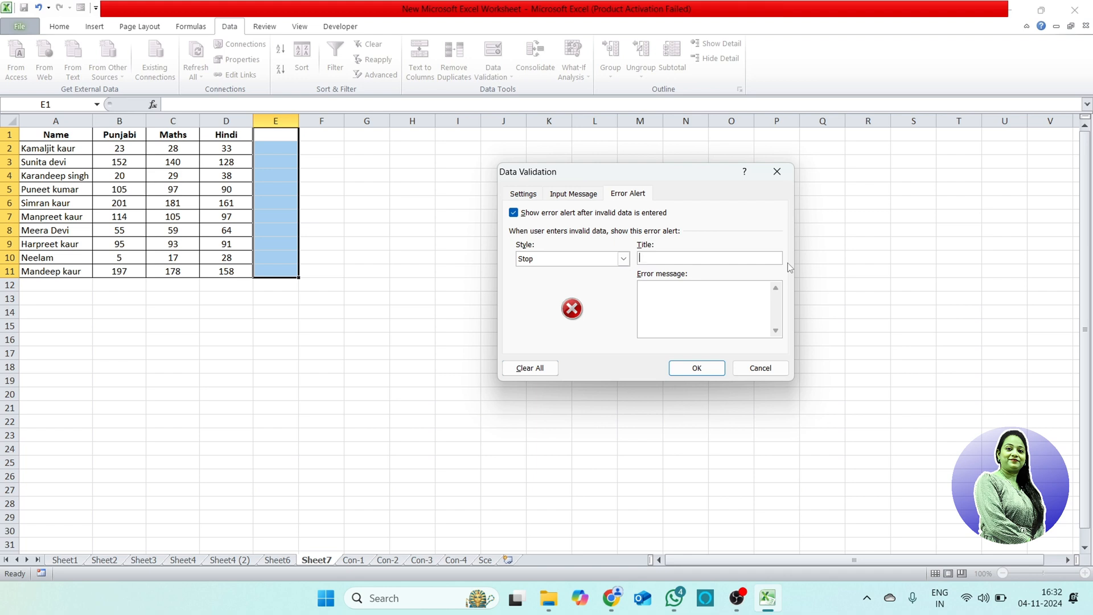
{"action": "type", "text": "SorryYoy"}
{"action": "key", "text": "BackSpace"}
{"action": "key", "text": "BackSpace"}
{"action": "type", "text": "u are wron"}
{"action": "left_click", "coordinate": [696, 369]}
{"action": "left_click", "coordinate": [401, 295]}
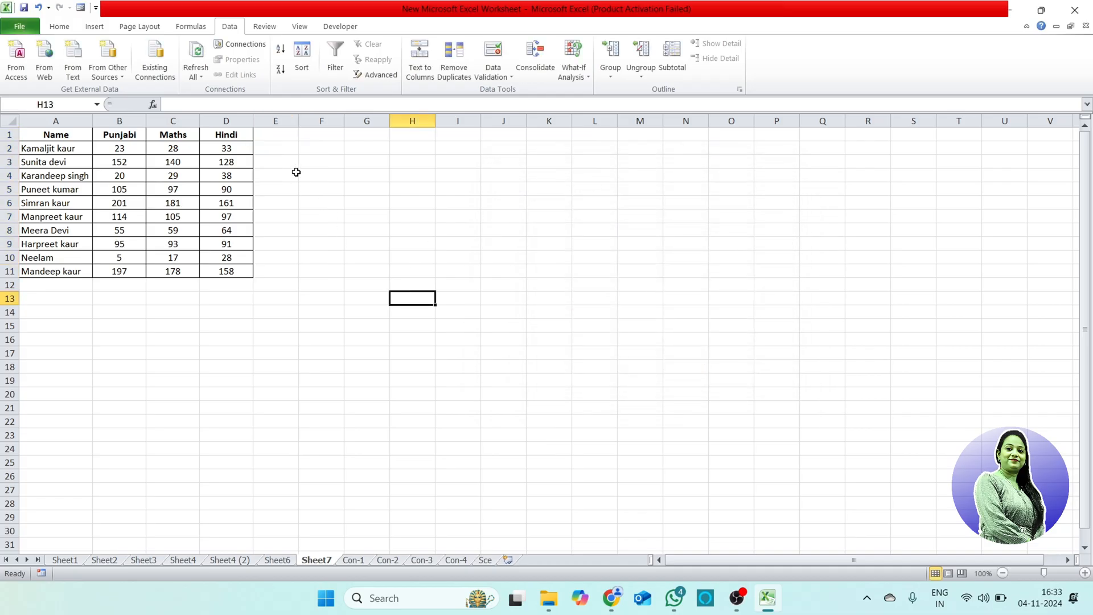
Step: Check where the input message shows by moving through the validated cells in column E and the neighbouring cells in column F
{"action": "left_click", "coordinate": [285, 135]}
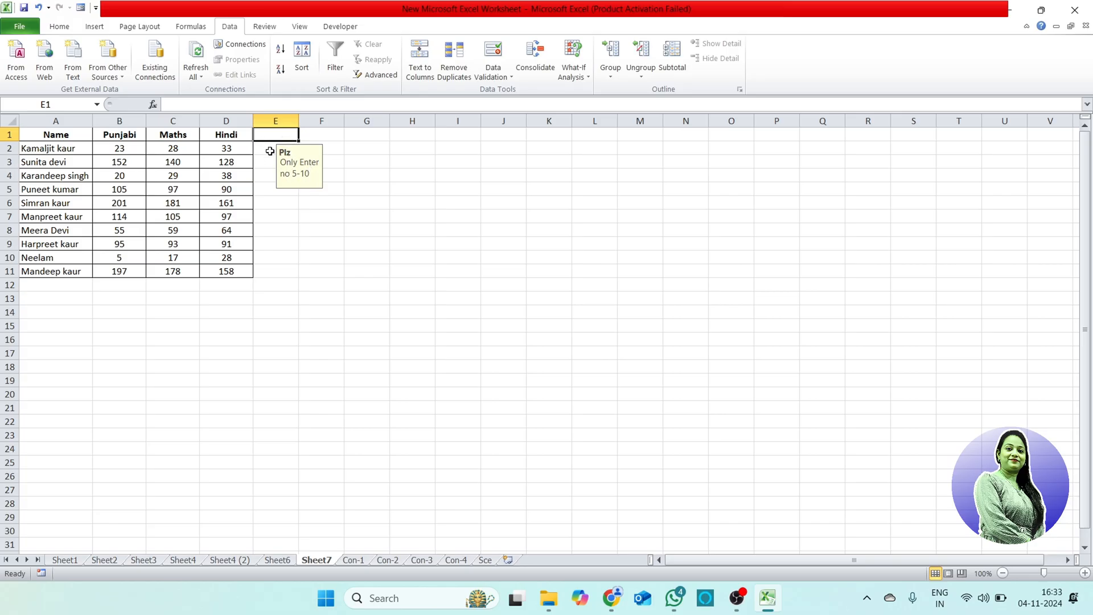
{"action": "key", "text": "Down"}
{"action": "key", "text": "Down"}
{"action": "key", "text": "Down"}
{"action": "key", "text": "Down"}
{"action": "key", "text": "Down"}
{"action": "key", "text": "Down"}
{"action": "key", "text": "Down"}
{"action": "key", "text": "Down"}
{"action": "key", "text": "Down"}
{"action": "key", "text": "Down"}
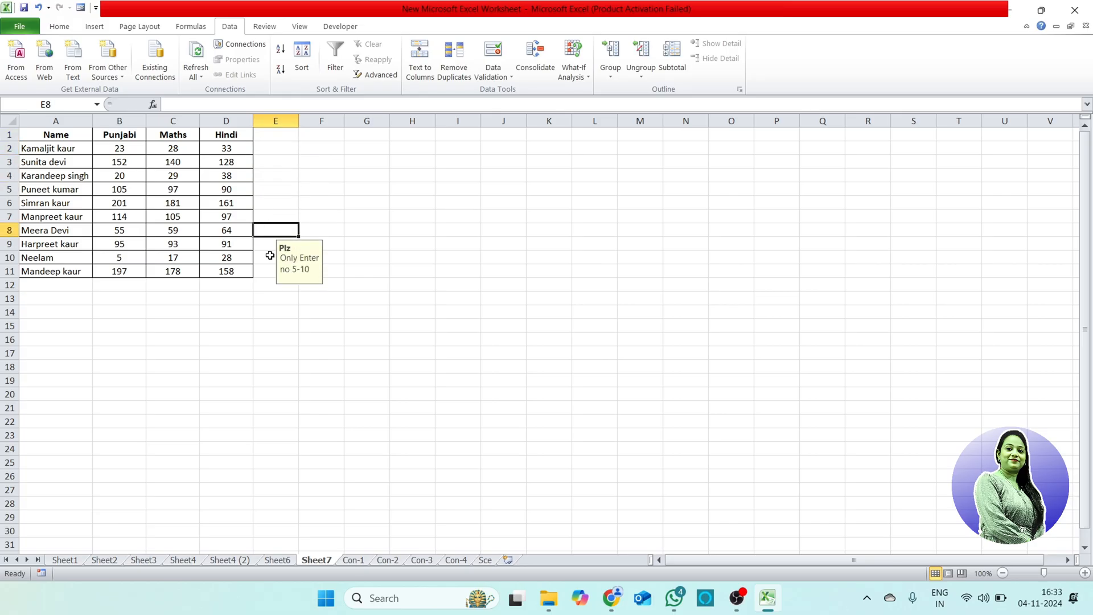
{"action": "key", "text": "Right"}
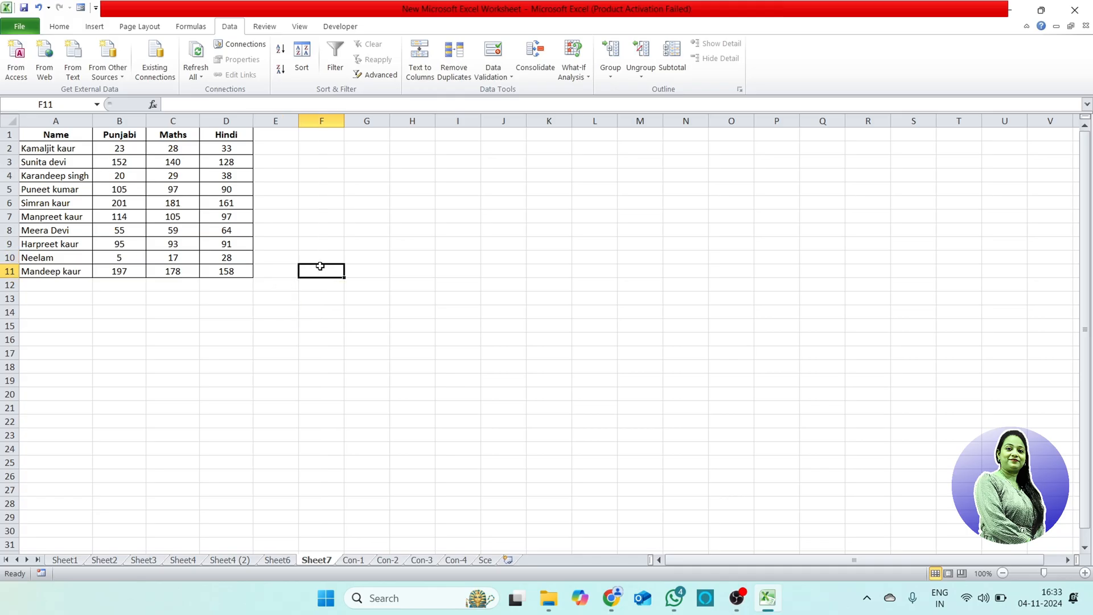
{"action": "key", "text": "Up"}
{"action": "key", "text": "Up"}
{"action": "key", "text": "Up"}
{"action": "key", "text": "Up"}
{"action": "key", "text": "Up"}
{"action": "key", "text": "Up"}
{"action": "key", "text": "Up"}
{"action": "key", "text": "Up"}
{"action": "key", "text": "Up"}
{"action": "key", "text": "Up"}
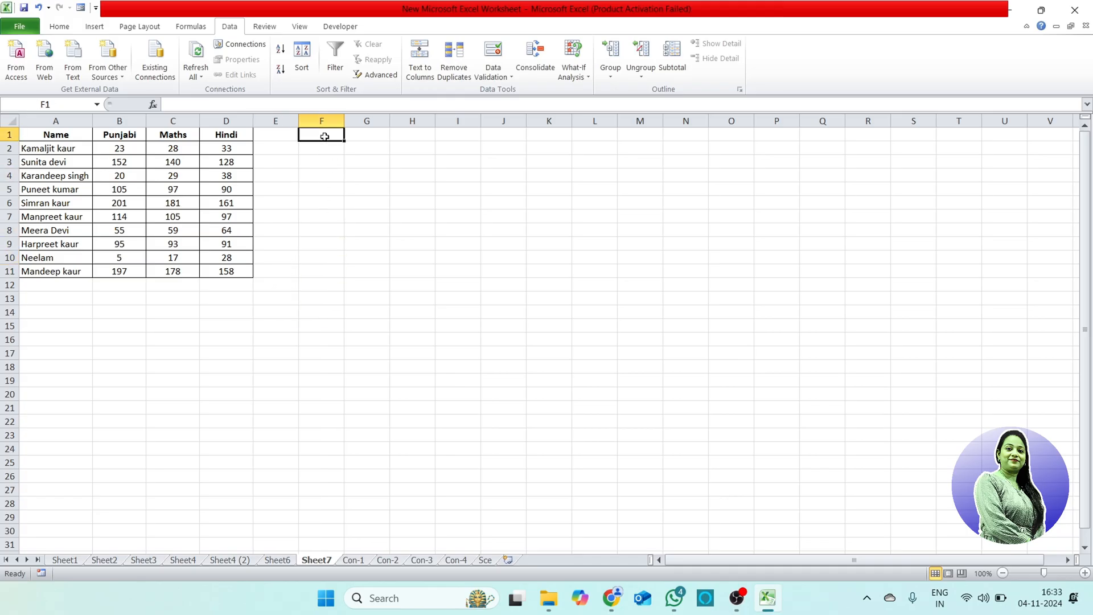
Step: Enter the numbers 5, 6, 7, 8, 9 and 10 in cells E1 to E6
{"action": "left_click", "coordinate": [279, 140]}
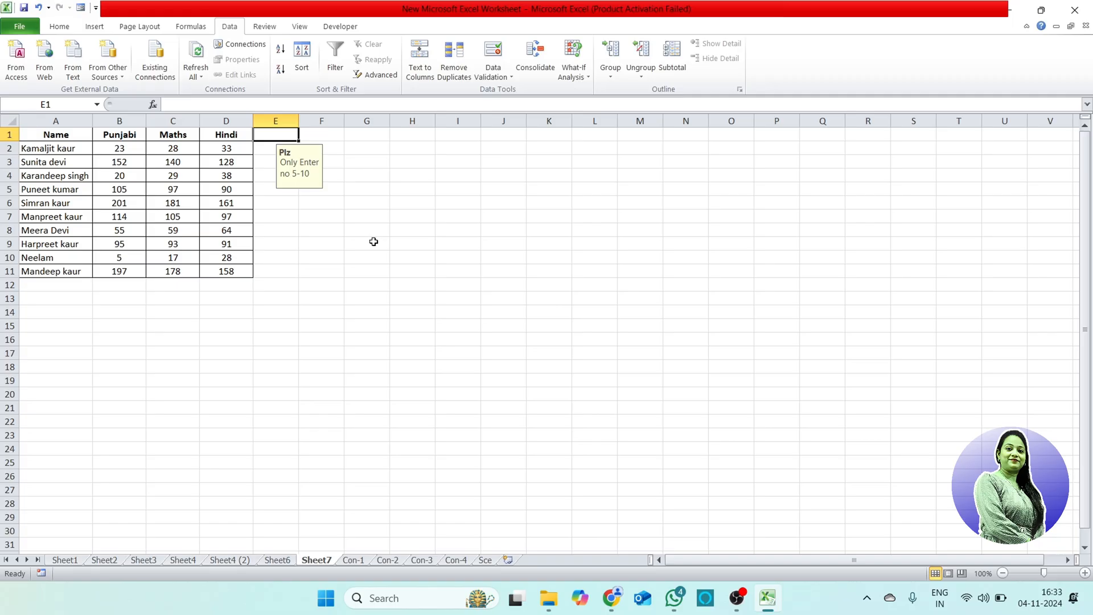
{"action": "type", "text": "5"}
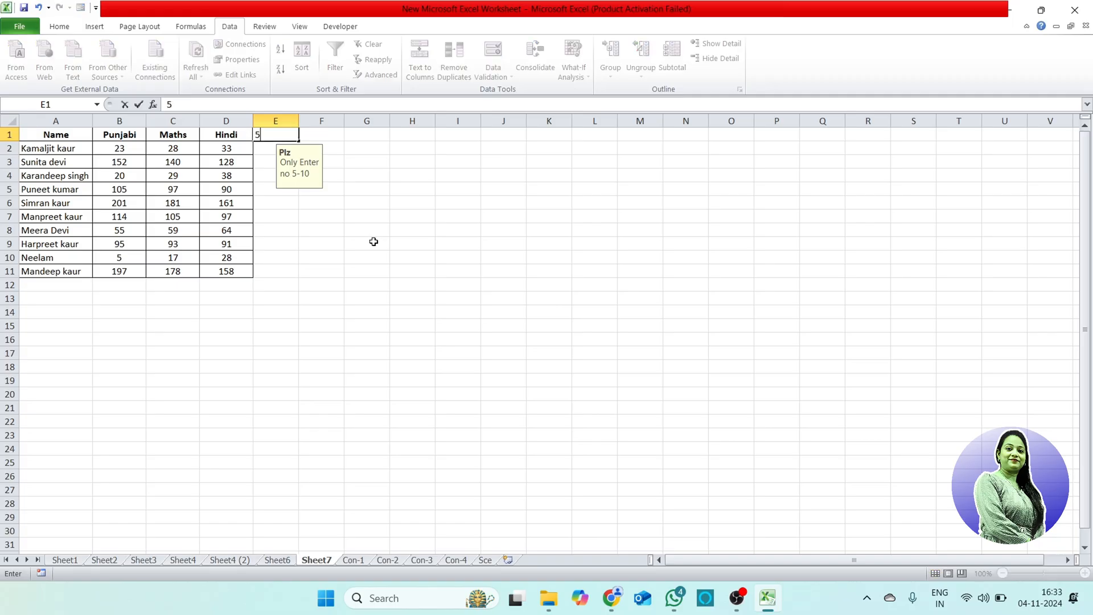
{"action": "key", "text": "Return"}
{"action": "type", "text": "6"}
{"action": "key", "text": "Return"}
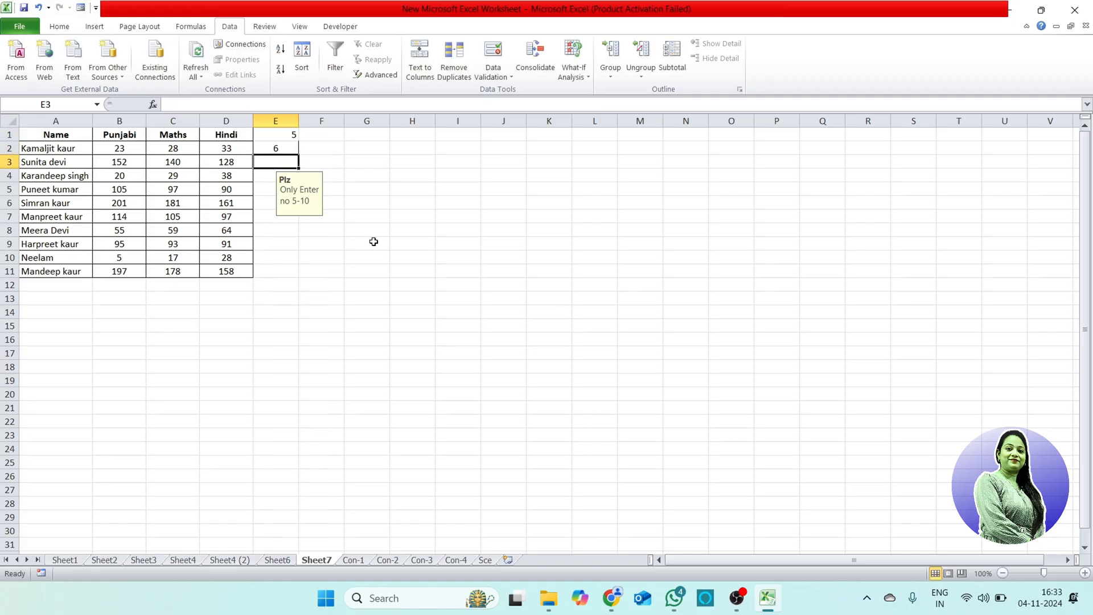
{"action": "type", "text": "7"}
{"action": "key", "text": "Return"}
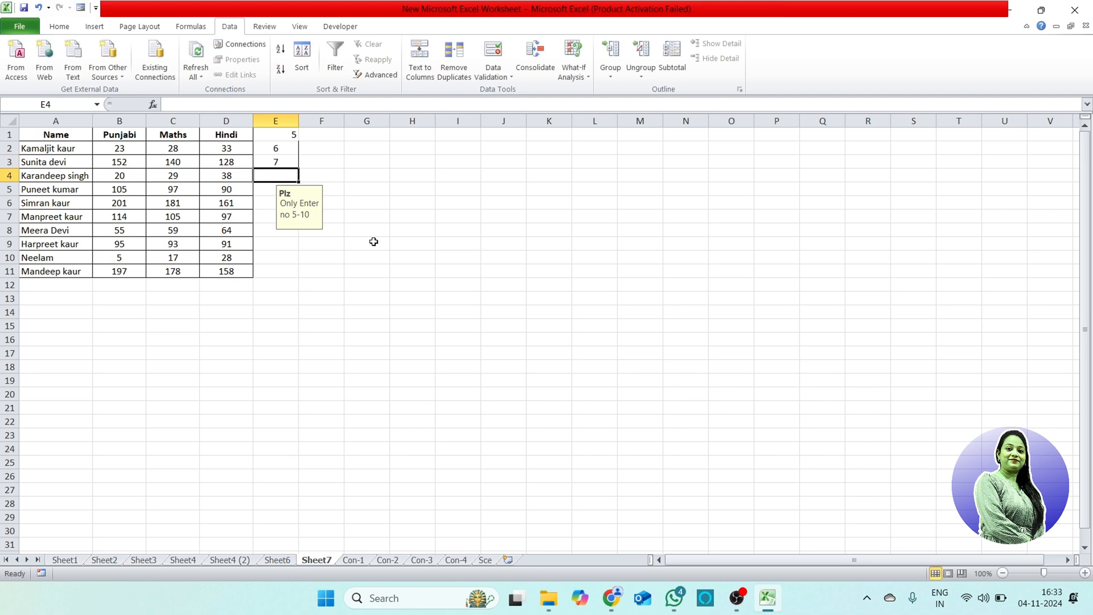
{"action": "type", "text": "8"}
{"action": "key", "text": "Return"}
{"action": "type", "text": "9"}
{"action": "key", "text": "Return"}
{"action": "type", "text": "10"}
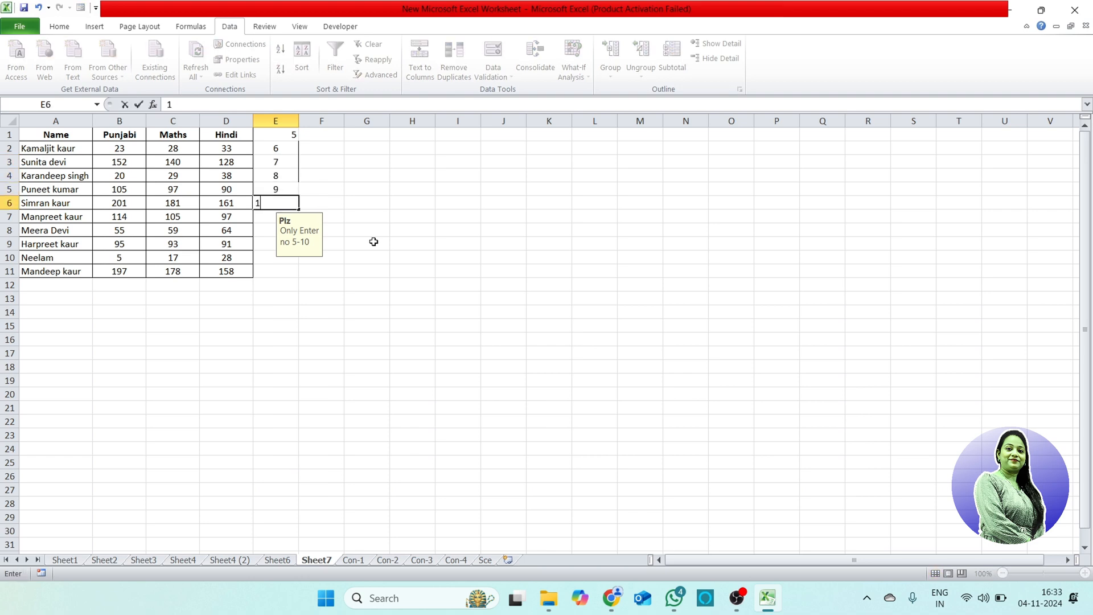
{"action": "key", "text": "Return"}
Step: Try to enter 11 in cell E7, outside the allowed range, and cancel the entry
{"action": "type", "text": "11"}
{"action": "key", "text": "Return"}
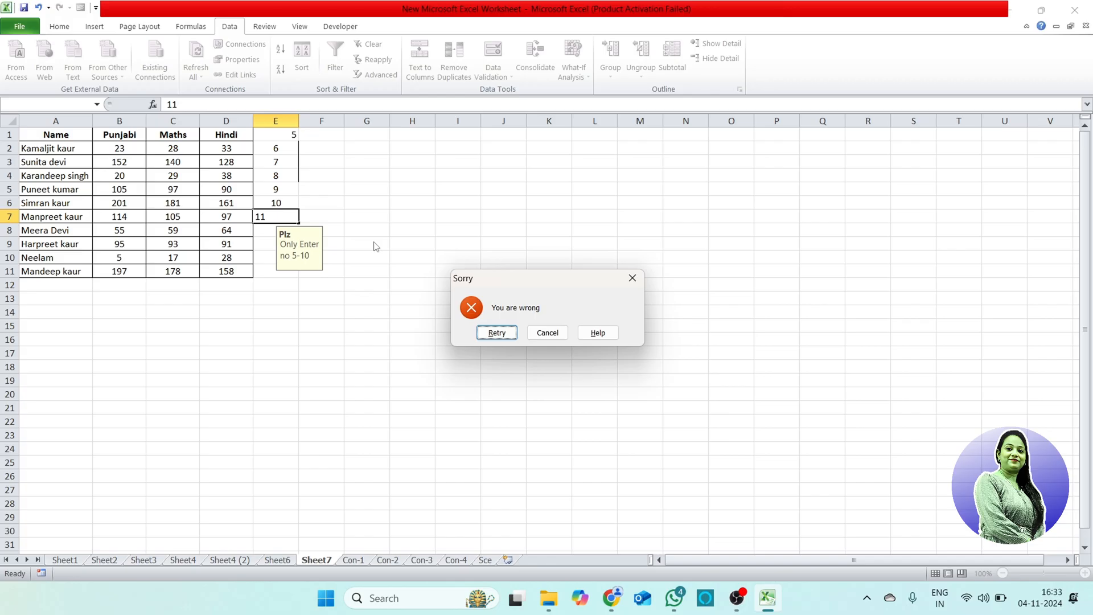
{"action": "left_click", "coordinate": [551, 334]}
Step: Examine the types of values that Data Validation can allow for empty cell K6, and cancel without applying anything
{"action": "left_click", "coordinate": [564, 198]}
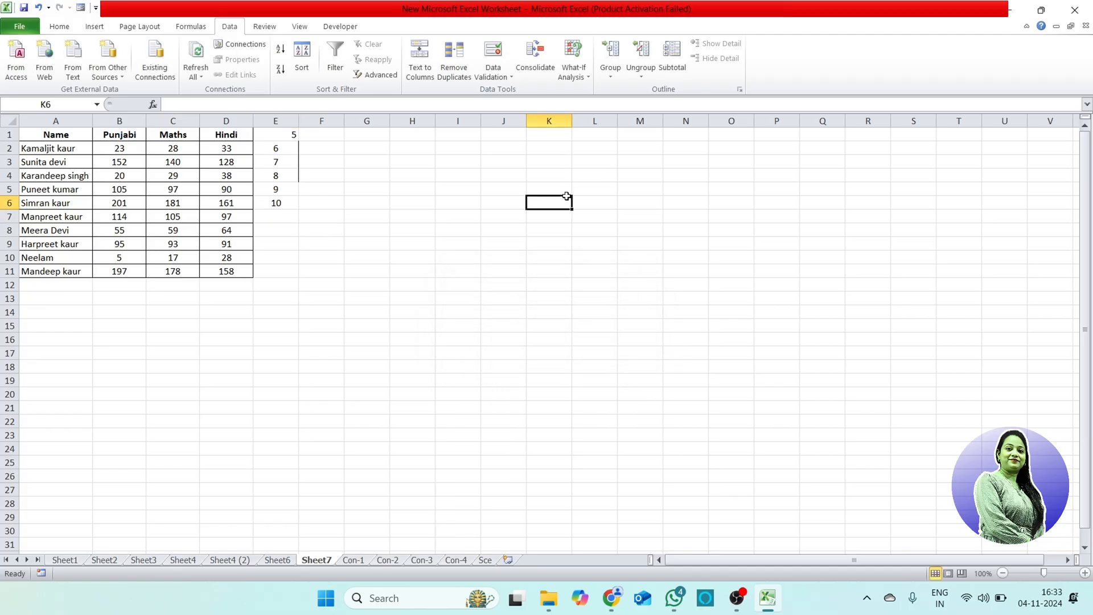
{"action": "left_click", "coordinate": [491, 74]}
{"action": "left_click", "coordinate": [519, 92]}
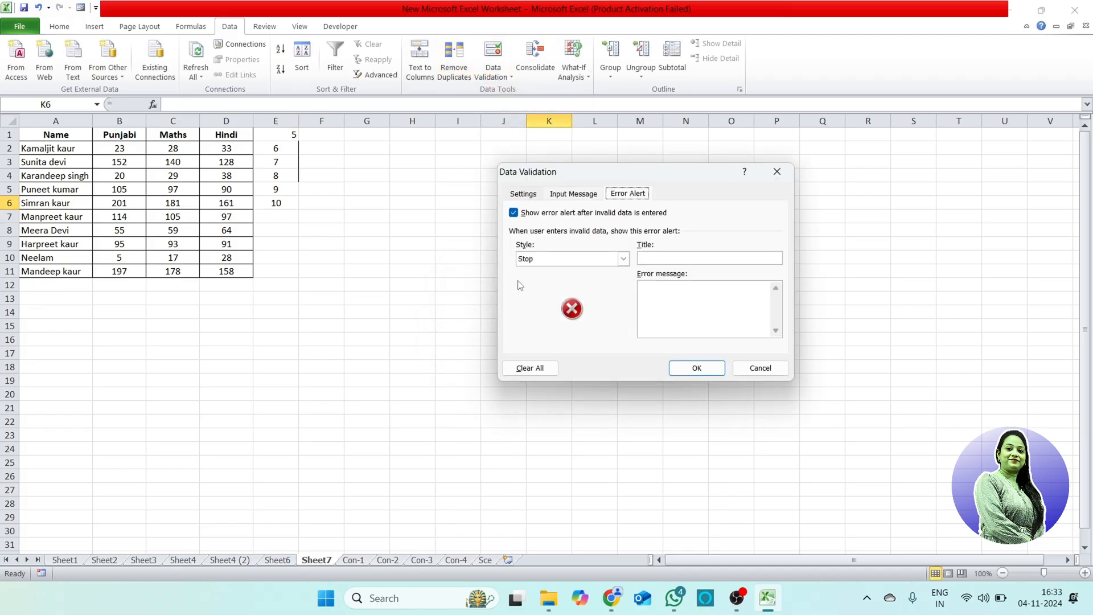
{"action": "left_click", "coordinate": [536, 194]}
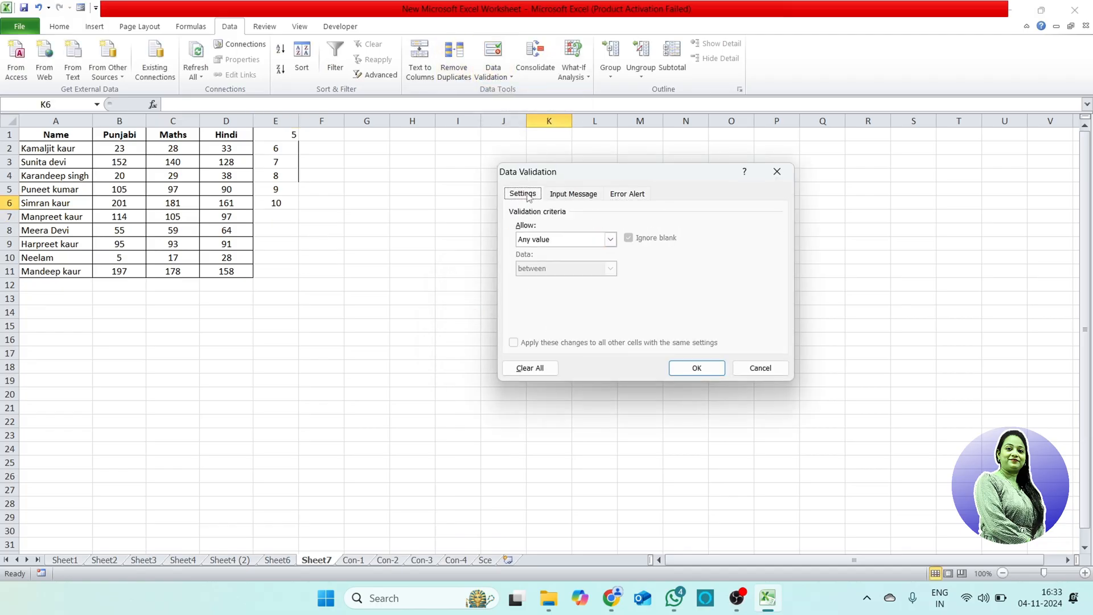
{"action": "left_click", "coordinate": [550, 241]}
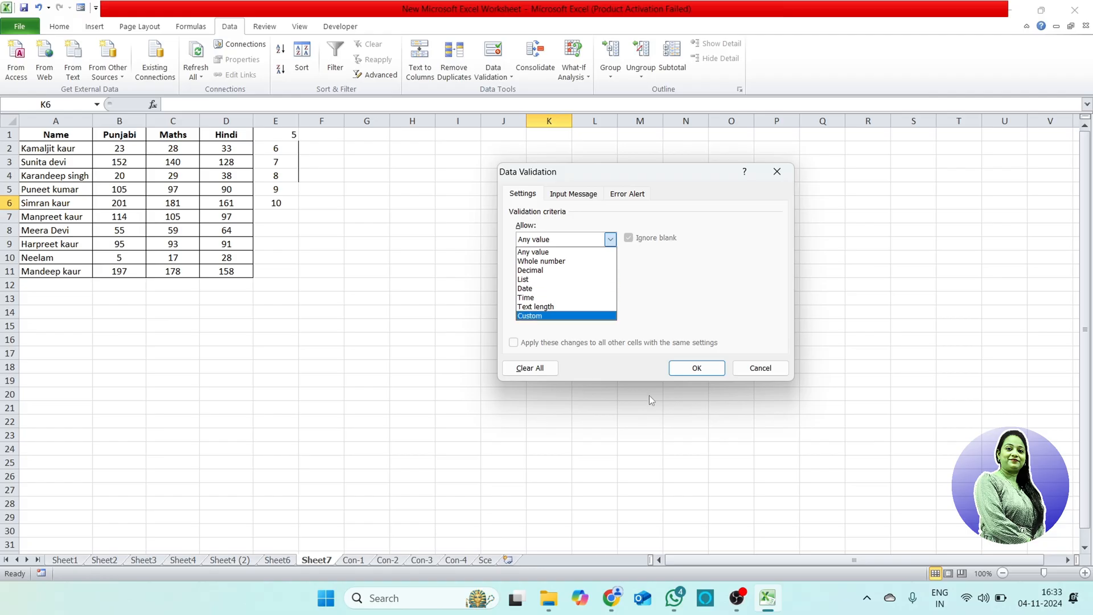
{"action": "left_click", "coordinate": [747, 371]}
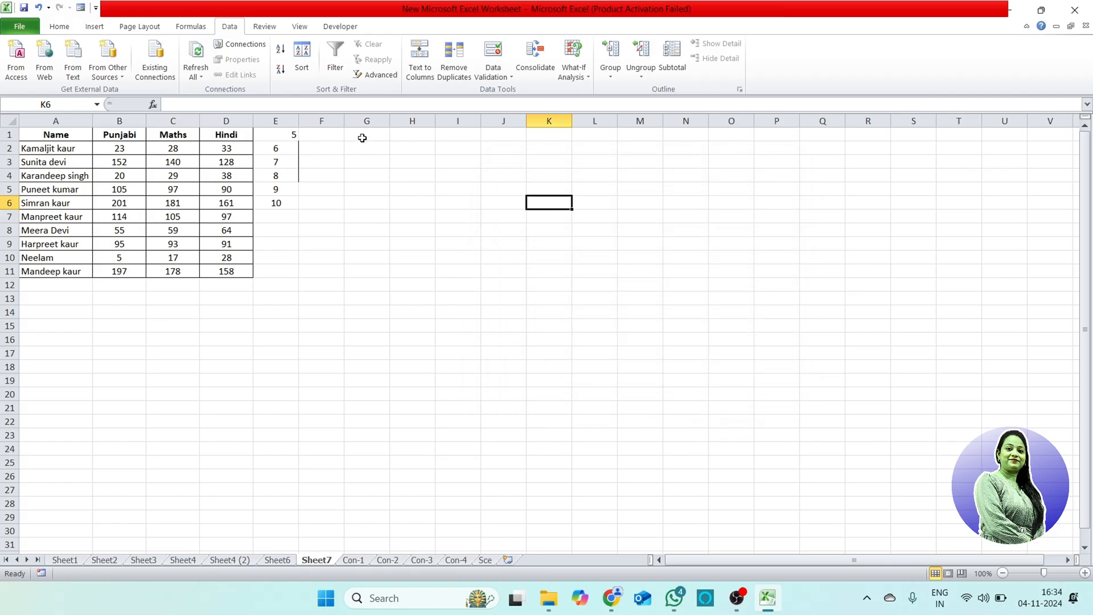
Step: Widen column G and apply a List validation to G1:G11 with the names in A2:A11 as the source
{"action": "left_click_drag", "start_coordinate": [382, 137], "coordinate": [378, 272]}
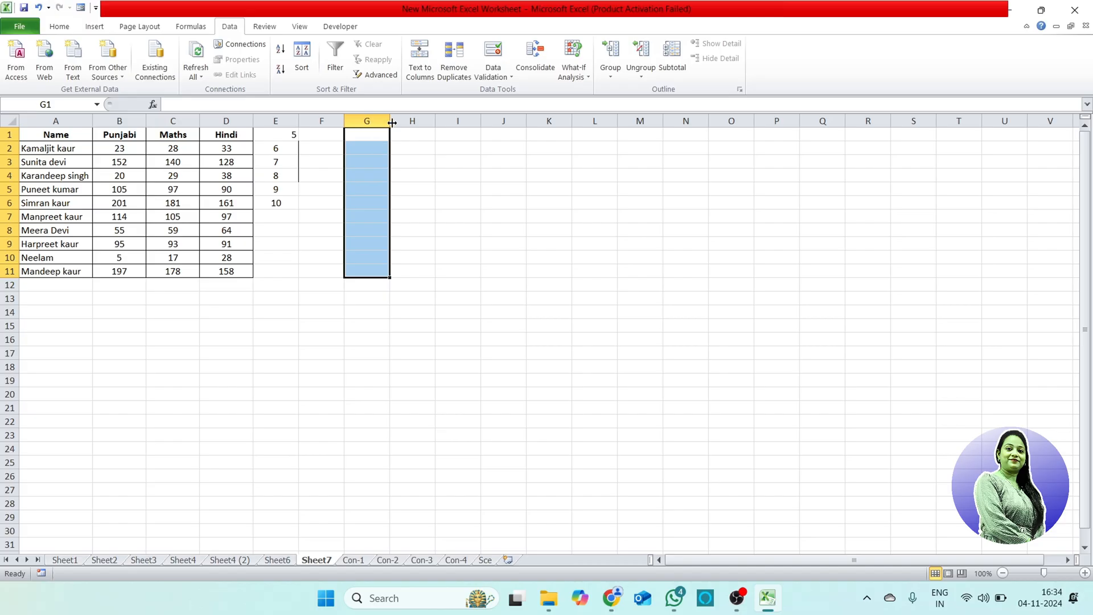
{"action": "left_click_drag", "start_coordinate": [390, 121], "coordinate": [427, 120]}
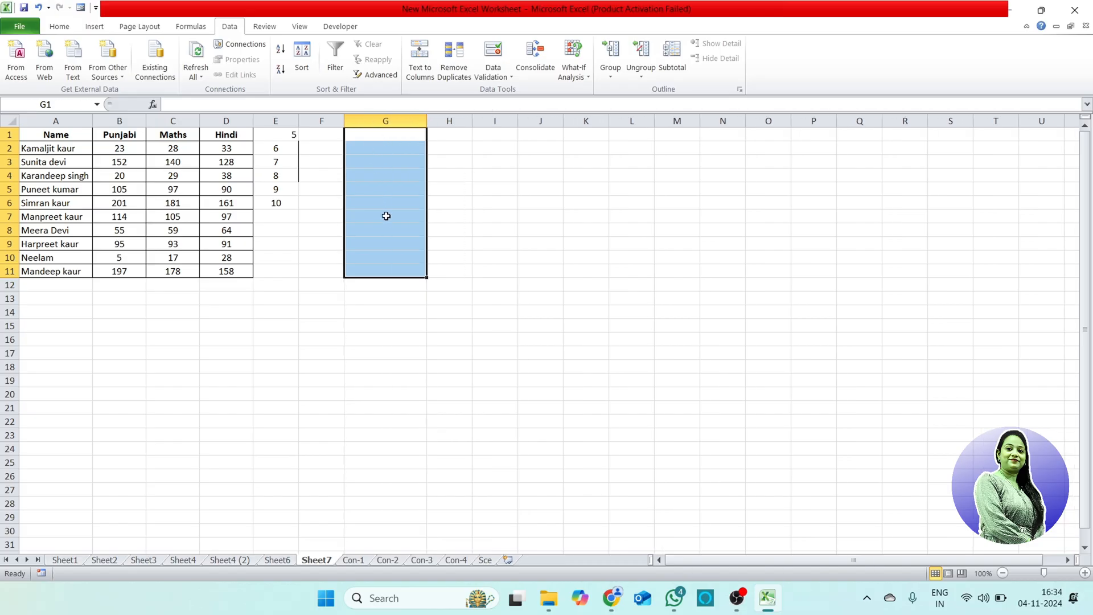
{"action": "left_click", "coordinate": [503, 80]}
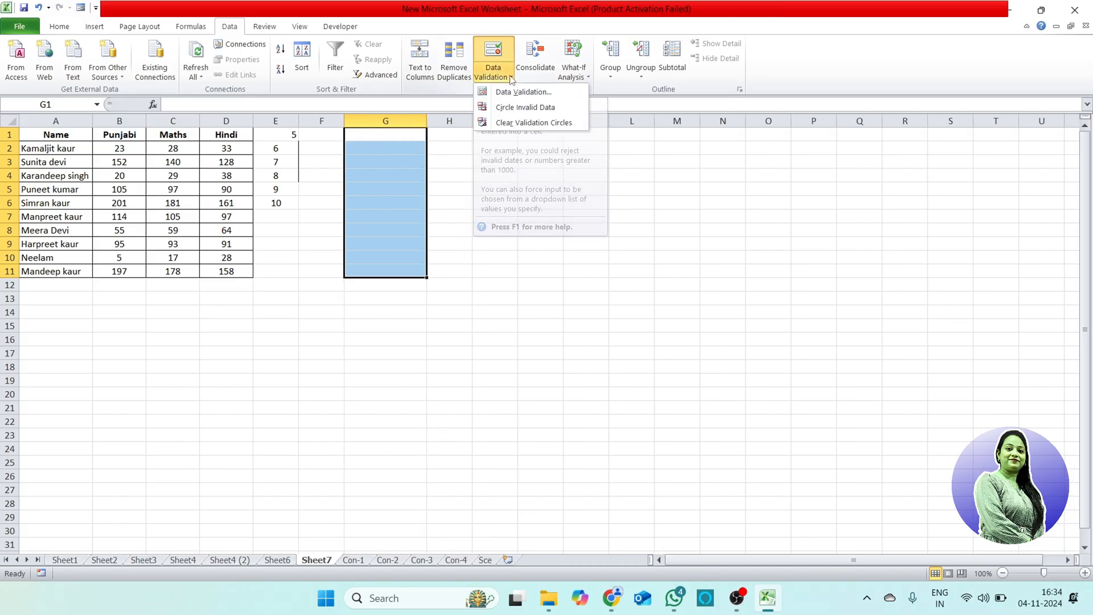
{"action": "left_click", "coordinate": [516, 92]}
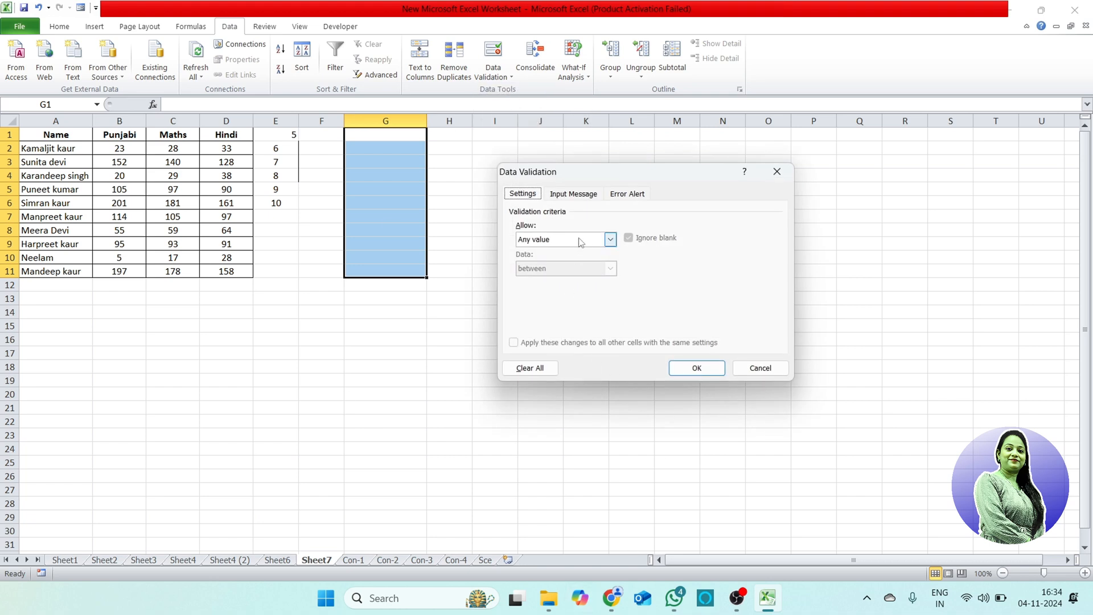
{"action": "left_click", "coordinate": [610, 239]}
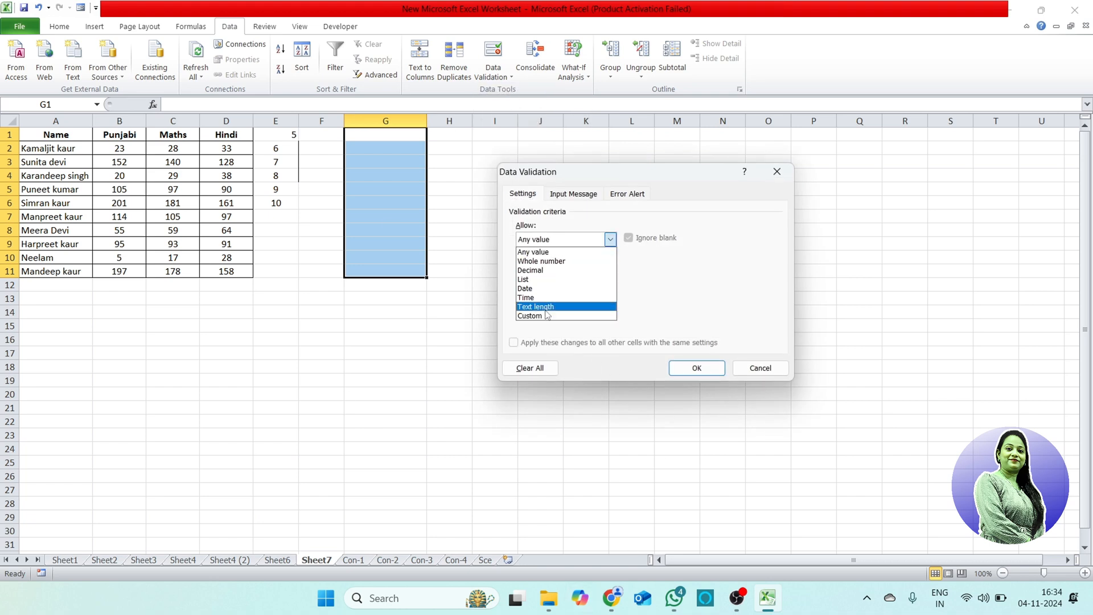
{"action": "left_click", "coordinate": [535, 279]}
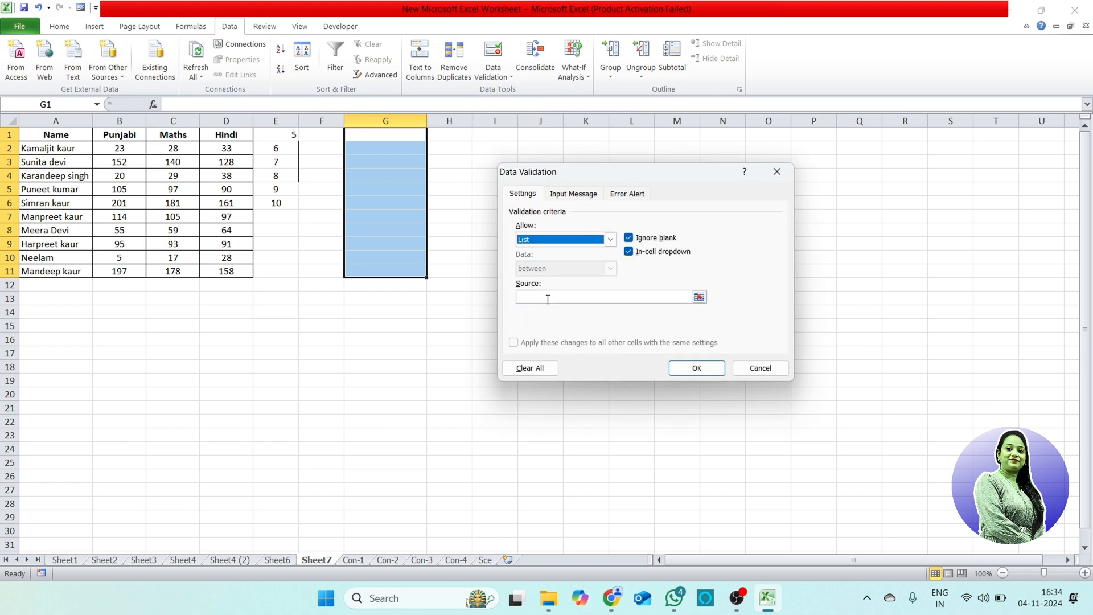
{"action": "left_click", "coordinate": [539, 295]}
{"action": "left_click_drag", "start_coordinate": [67, 150], "coordinate": [74, 271]}
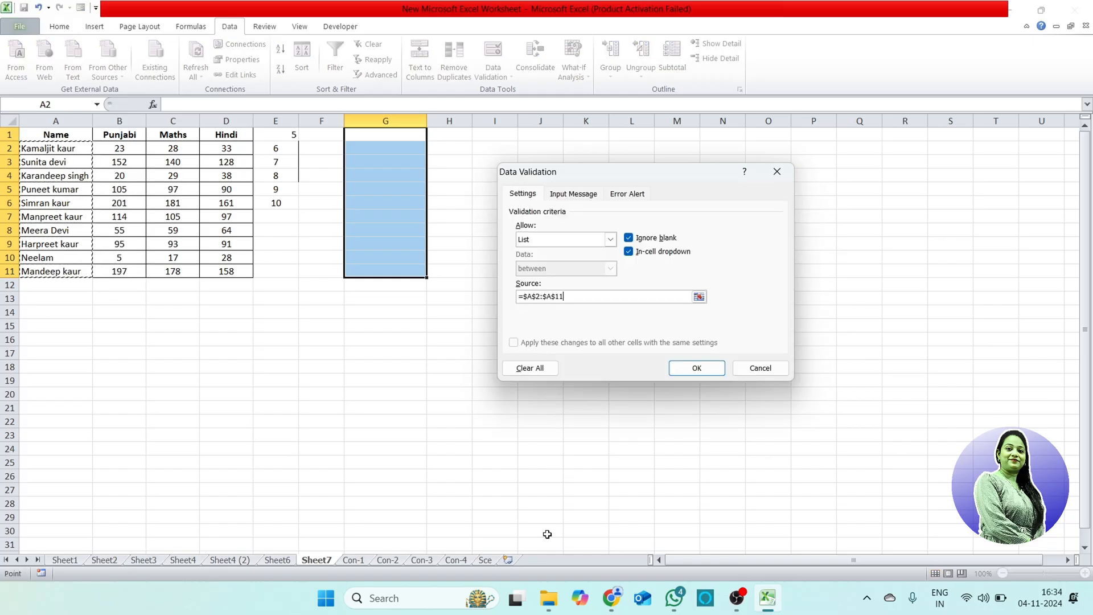
{"action": "left_click", "coordinate": [702, 368]}
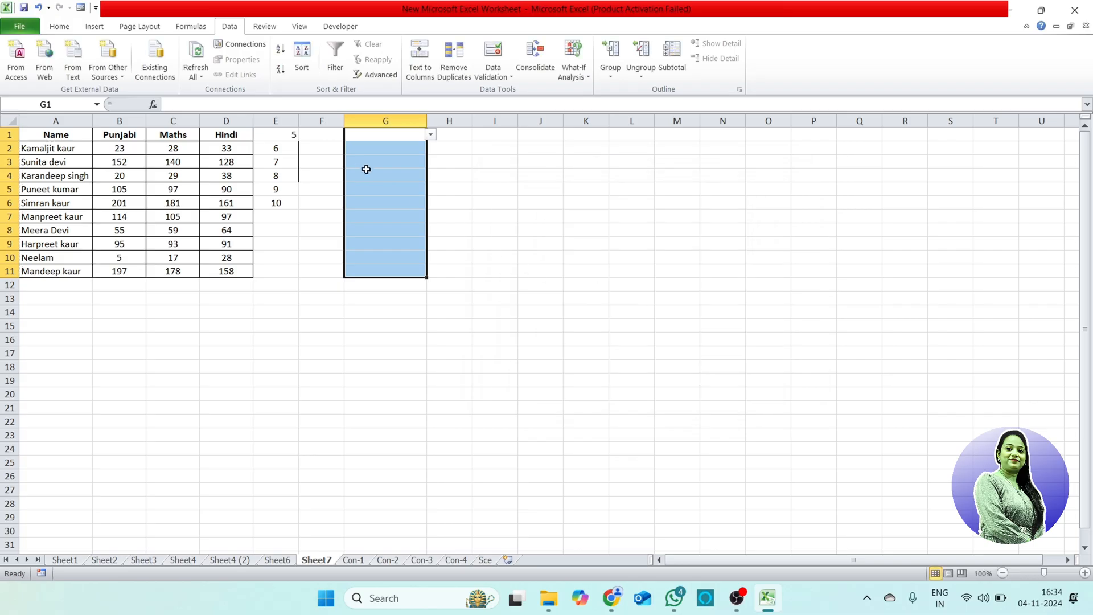
Step: Choose the name from A3 in G4's dropdown list and the name from A8 in the lists of G5 and G6
{"action": "left_click", "coordinate": [403, 177]}
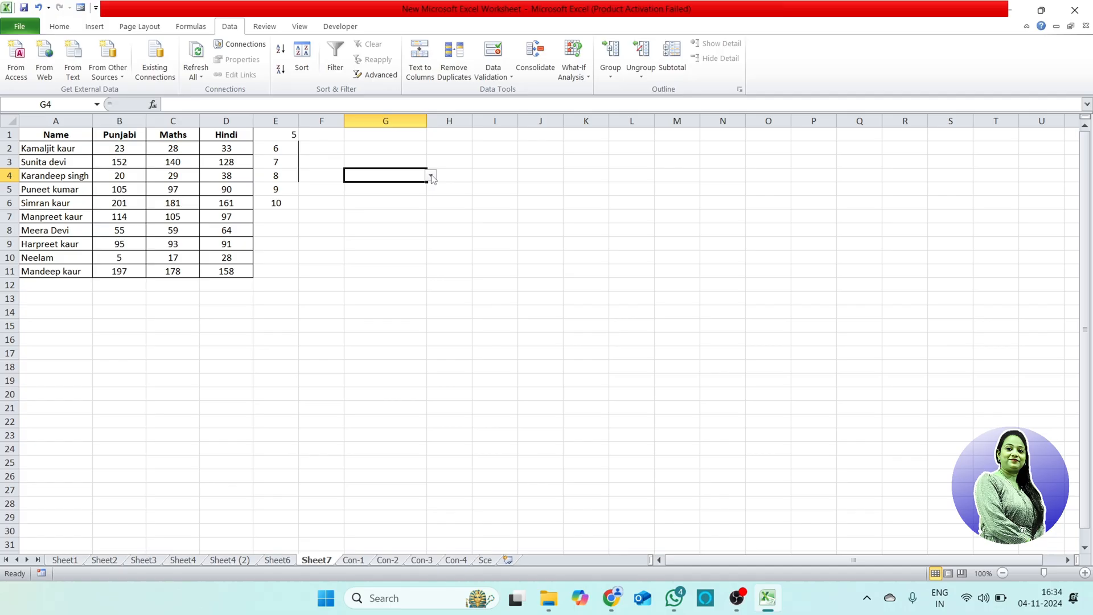
{"action": "left_click", "coordinate": [431, 177]}
{"action": "left_click", "coordinate": [366, 195]}
{"action": "left_click", "coordinate": [420, 188]}
{"action": "left_click", "coordinate": [433, 189]}
{"action": "left_click", "coordinate": [399, 257]}
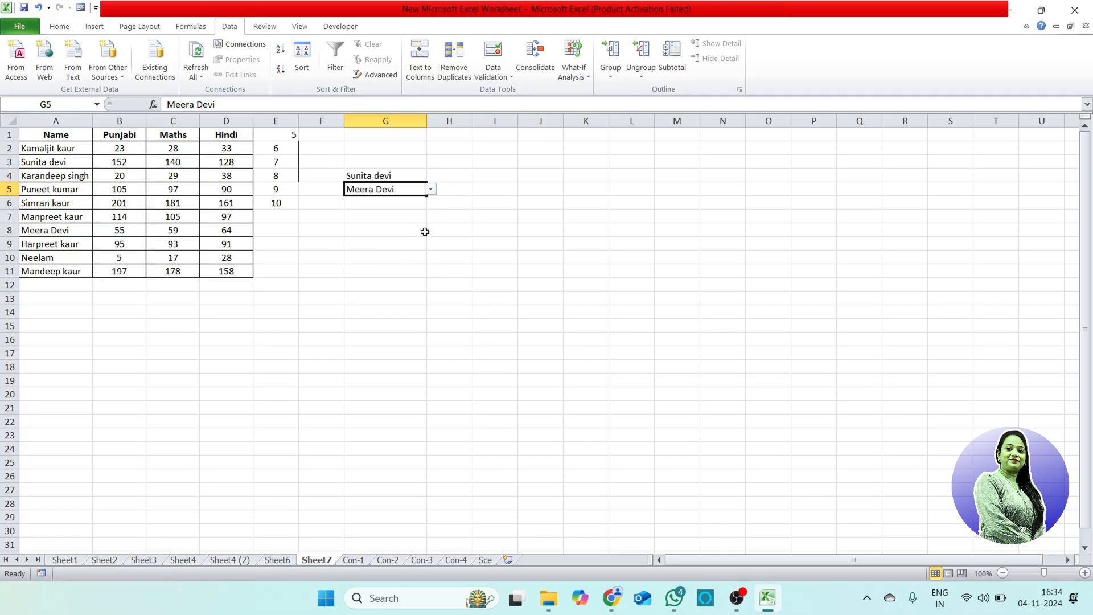
{"action": "left_click", "coordinate": [389, 208]}
{"action": "left_click", "coordinate": [431, 203]}
{"action": "left_click", "coordinate": [398, 270]}
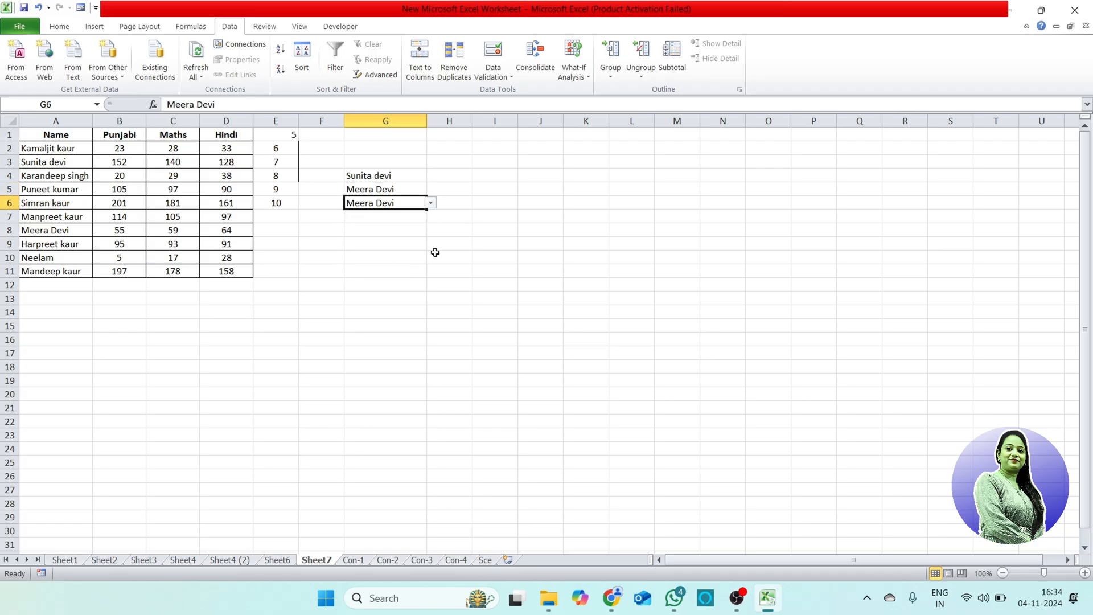
Step: Fill cells G7, G8 and G9 from their dropdown lists with the names from A9, A7 and A3
{"action": "key", "text": "Down"}
{"action": "left_click", "coordinate": [431, 216]}
{"action": "left_click", "coordinate": [396, 291]}
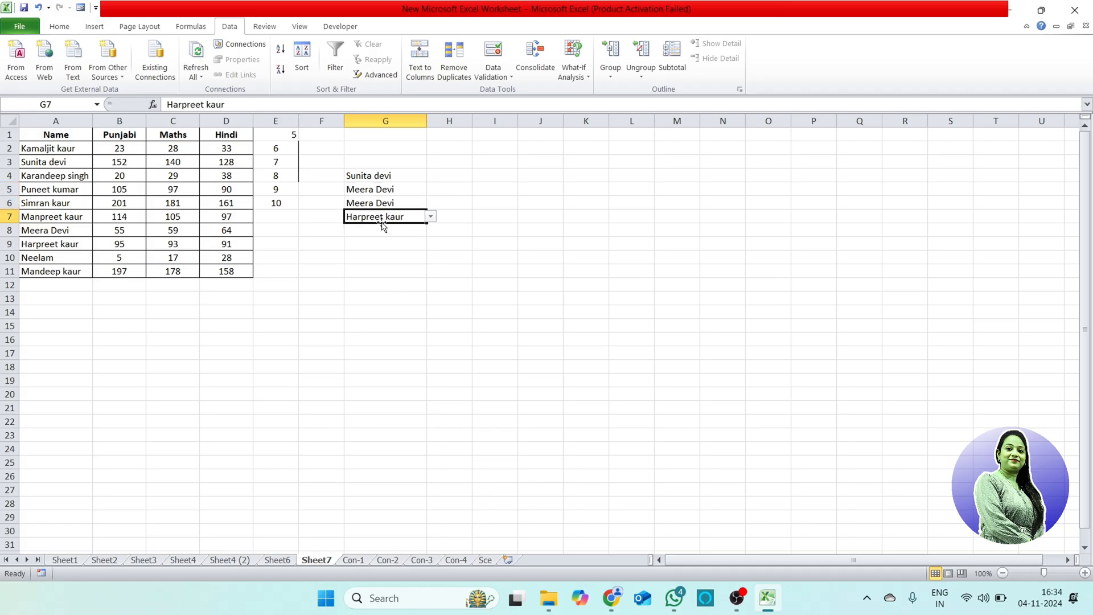
{"action": "left_click", "coordinate": [407, 232]}
{"action": "left_click", "coordinate": [431, 230]}
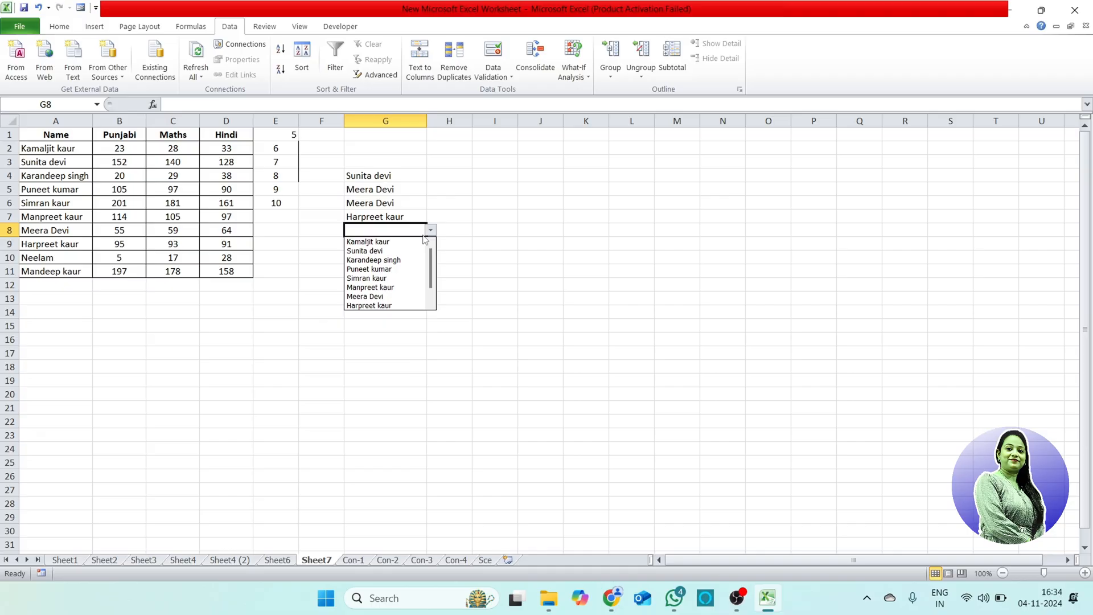
{"action": "left_click", "coordinate": [387, 287]}
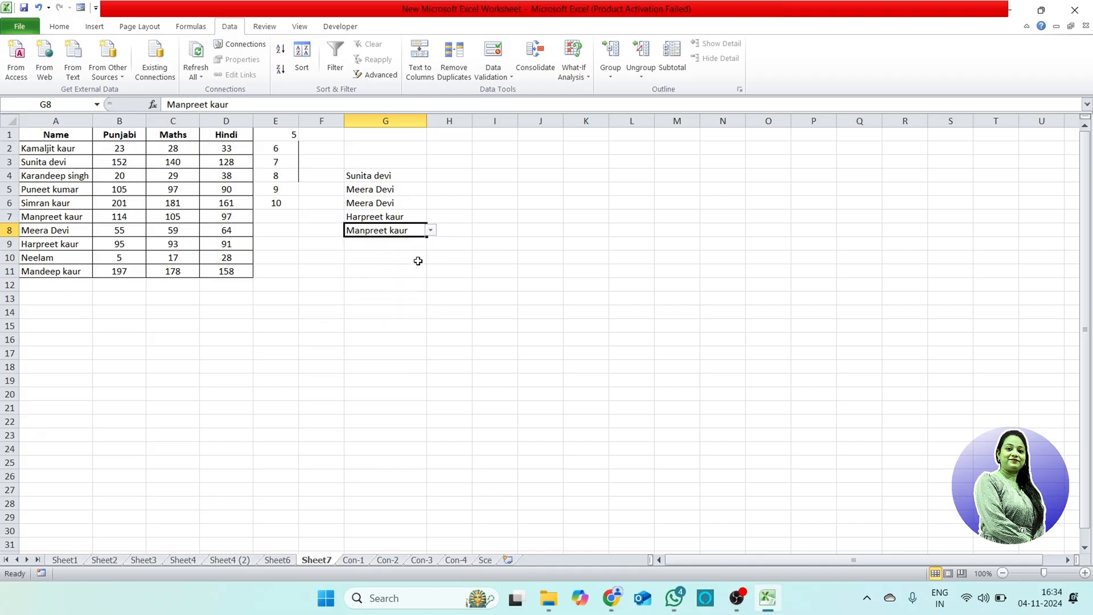
{"action": "left_click", "coordinate": [396, 245]}
{"action": "left_click", "coordinate": [431, 244]}
{"action": "left_click", "coordinate": [385, 264]}
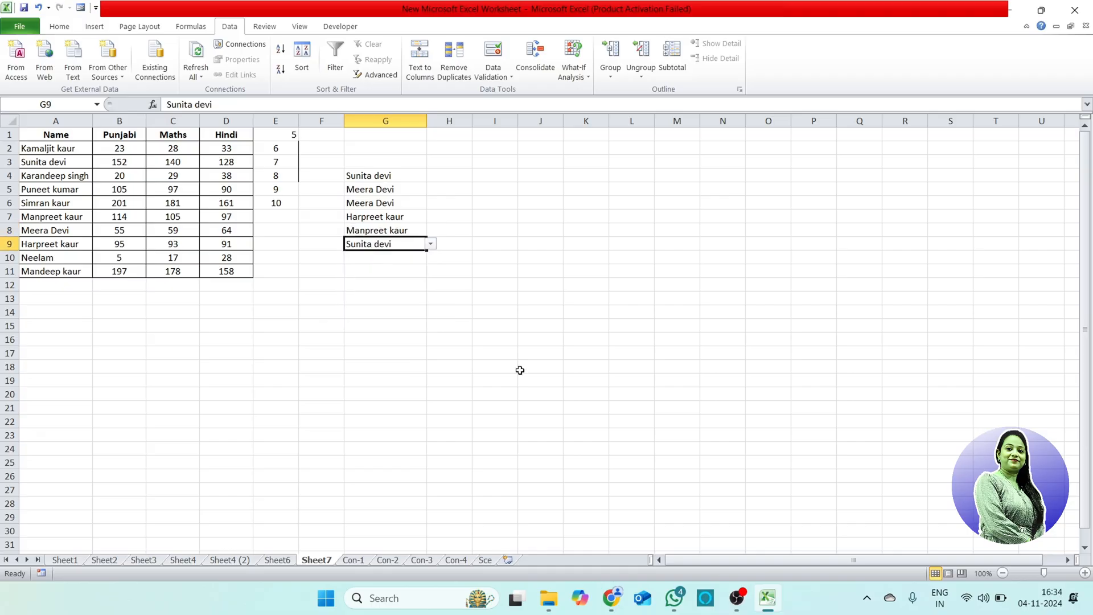
Step: Clear all validation from G1:G11 and check the filled and empty cells of column G for dropdown lists
{"action": "left_click_drag", "start_coordinate": [408, 135], "coordinate": [408, 272]}
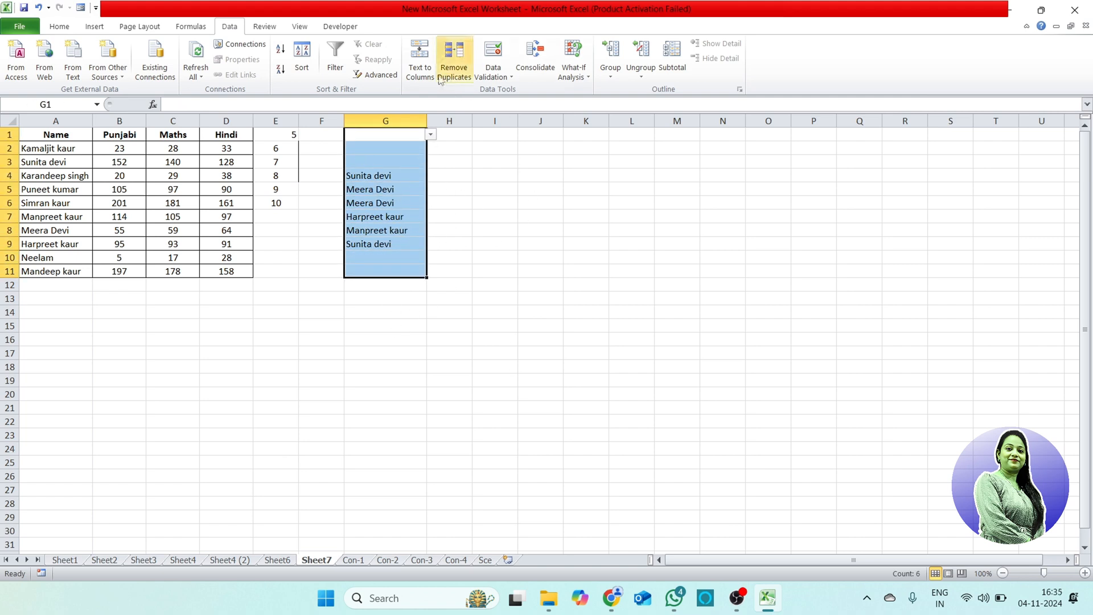
{"action": "left_click", "coordinate": [493, 74]}
{"action": "left_click", "coordinate": [526, 92]}
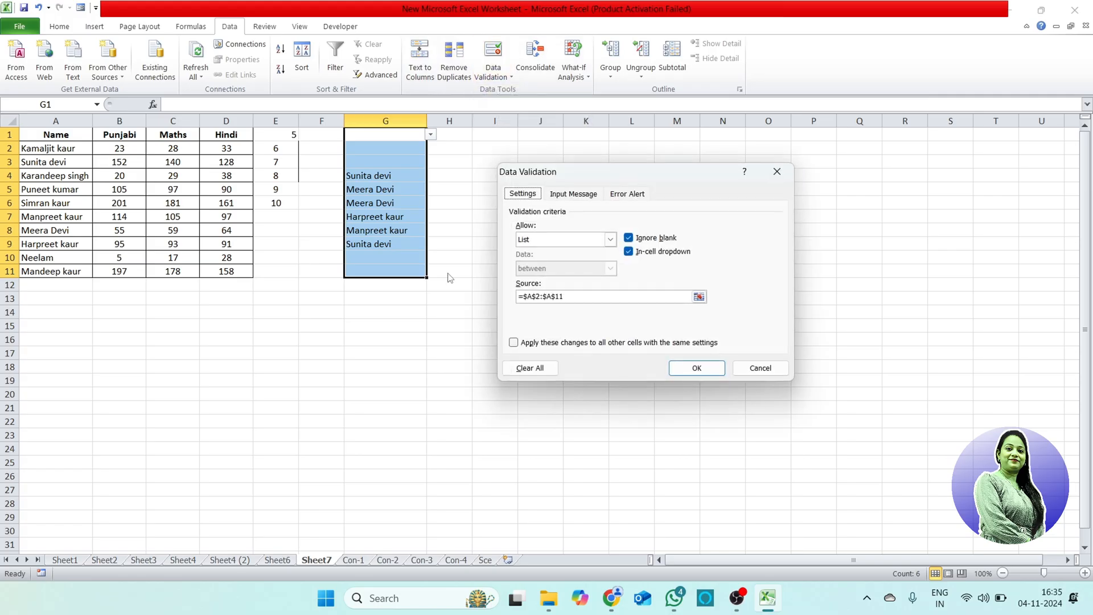
{"action": "left_click", "coordinate": [526, 368]}
{"action": "left_click", "coordinate": [698, 367]}
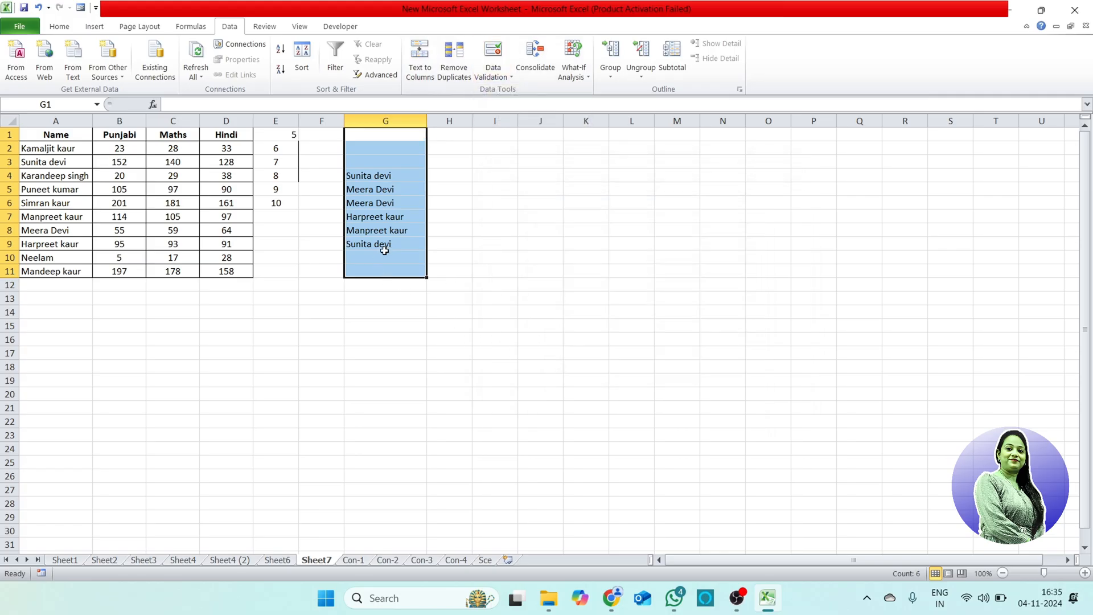
{"action": "left_click", "coordinate": [387, 244]}
{"action": "left_click", "coordinate": [422, 257]}
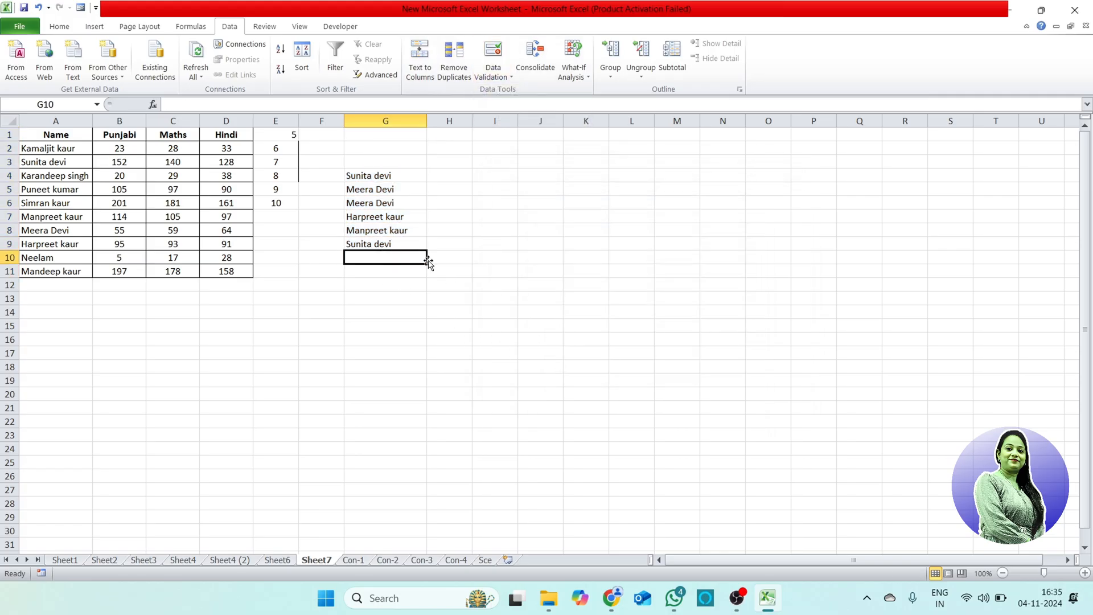
{"action": "left_click", "coordinate": [413, 157]}
{"action": "left_click", "coordinate": [415, 135]}
{"action": "left_click", "coordinate": [410, 164]}
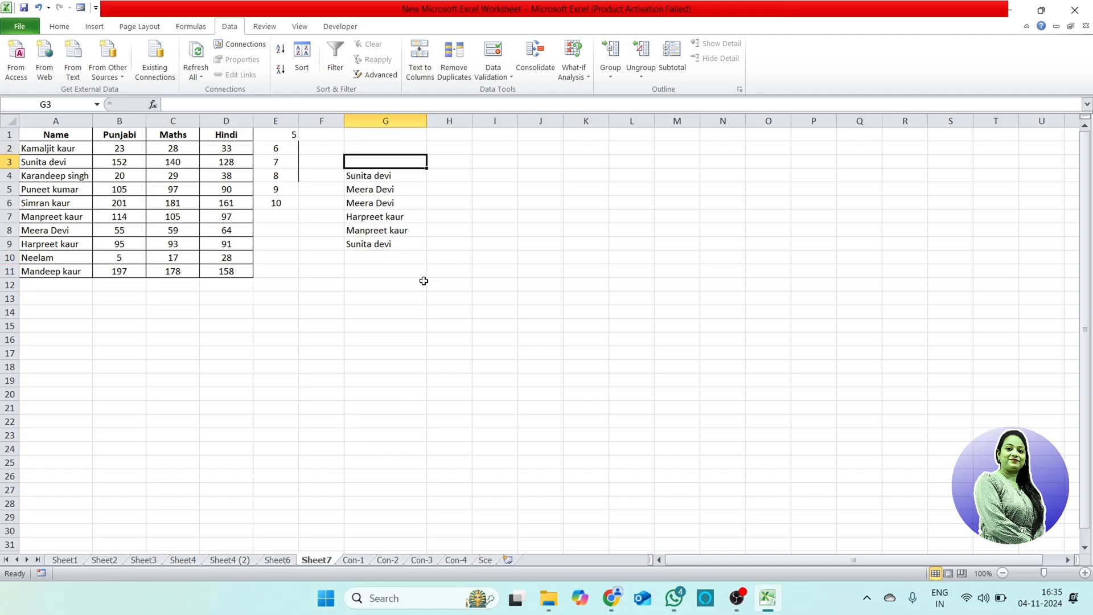
{"action": "left_click", "coordinate": [371, 259]}
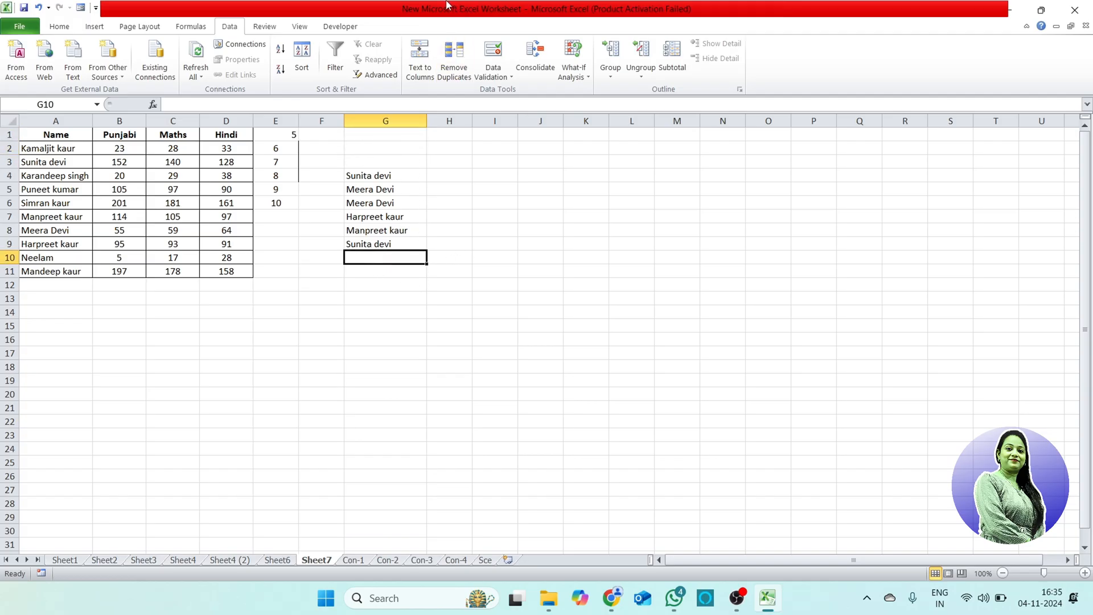
Step: Enter 1 and 2 in cells I1 and I2, and extend the series to 10 in cell I10
{"action": "left_click", "coordinate": [511, 76]}
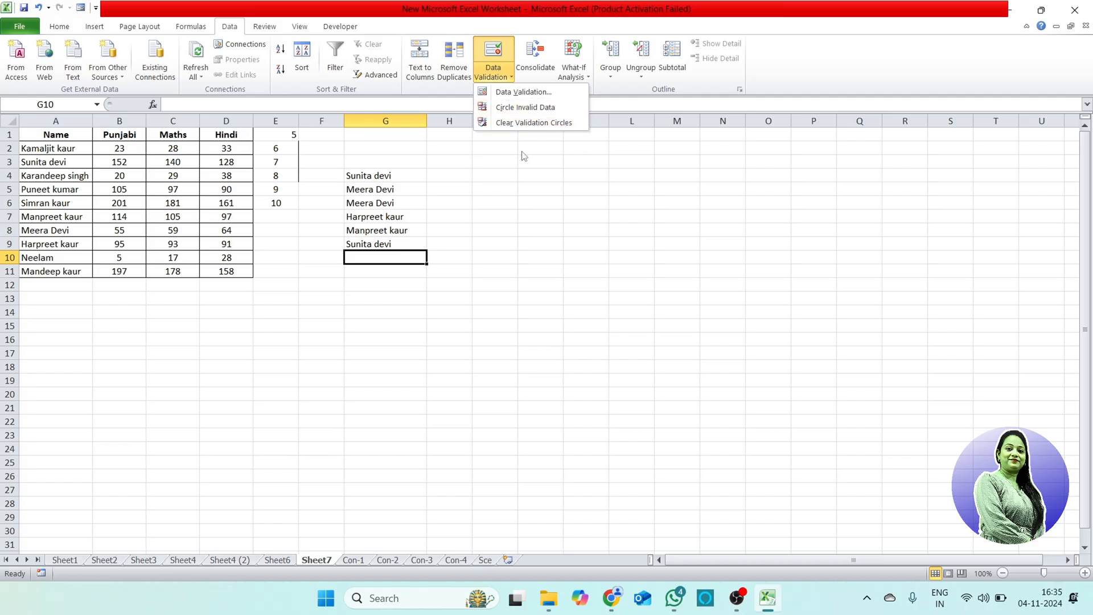
{"action": "left_click", "coordinate": [499, 135]}
{"action": "left_click", "coordinate": [499, 134]}
{"action": "type", "text": "1"}
{"action": "key", "text": "Return"}
{"action": "type", "text": "2"}
{"action": "key", "text": "Return"}
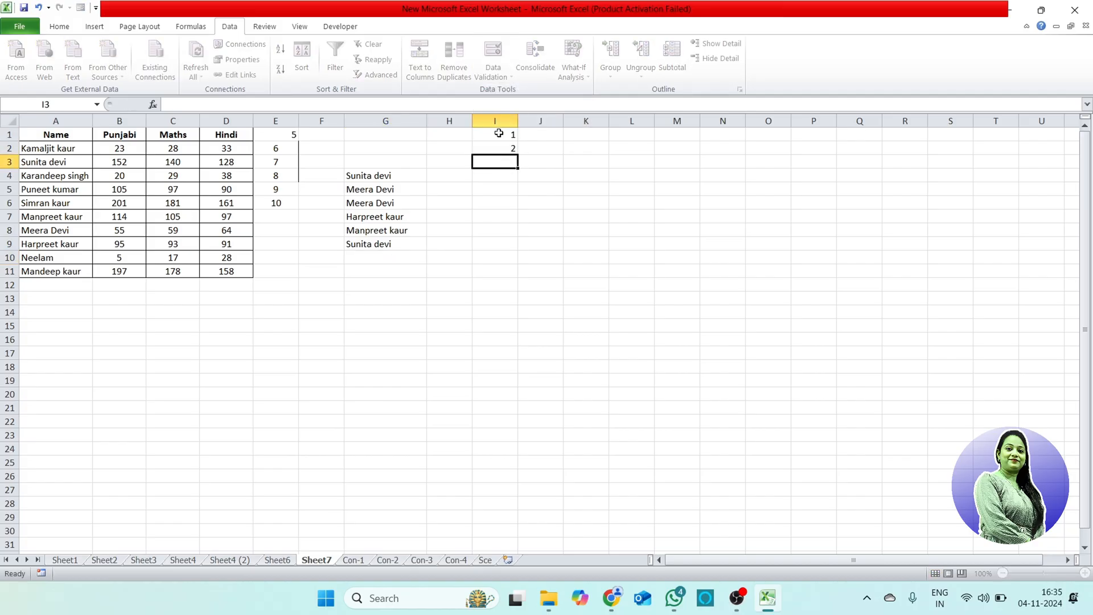
{"action": "left_click_drag", "start_coordinate": [499, 134], "coordinate": [514, 263]}
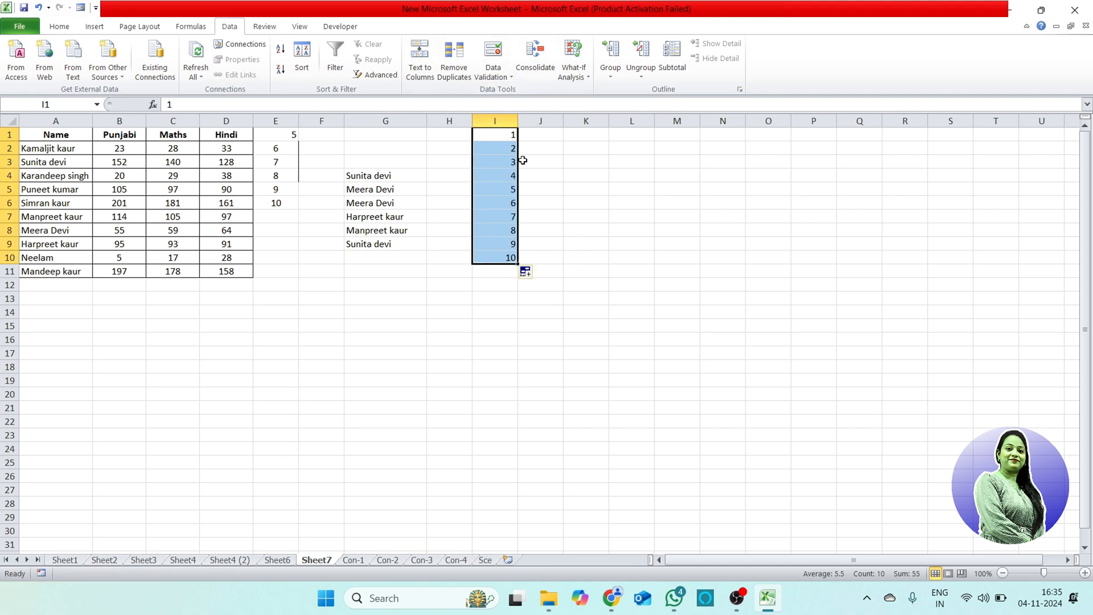
Step: Apply a validation to I1:I10 that allows only whole numbers between 2 and 5
{"action": "left_click", "coordinate": [504, 77]}
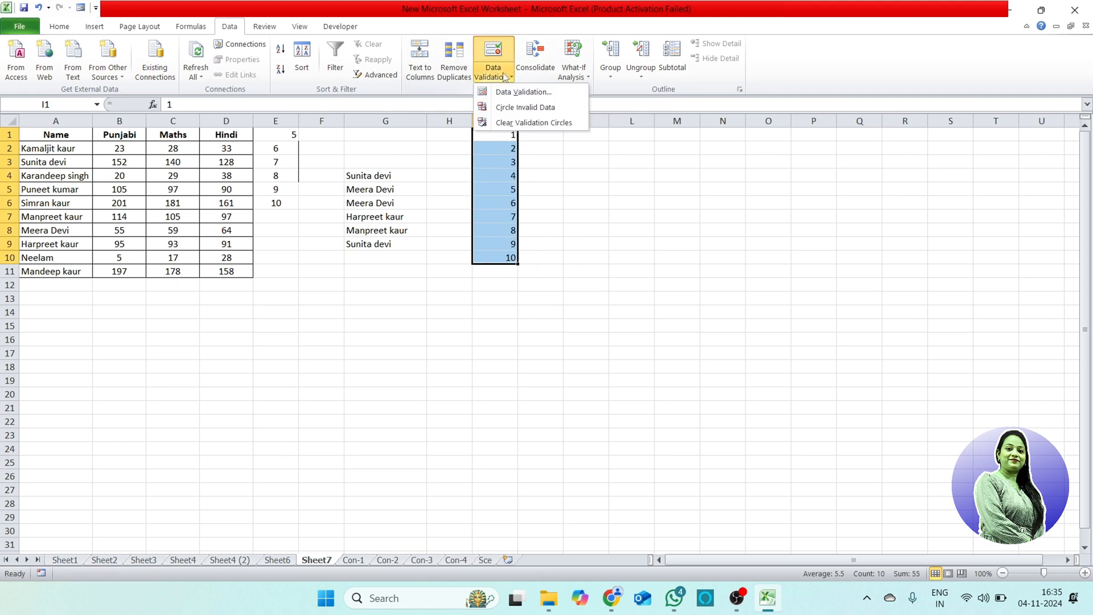
{"action": "left_click", "coordinate": [524, 93]}
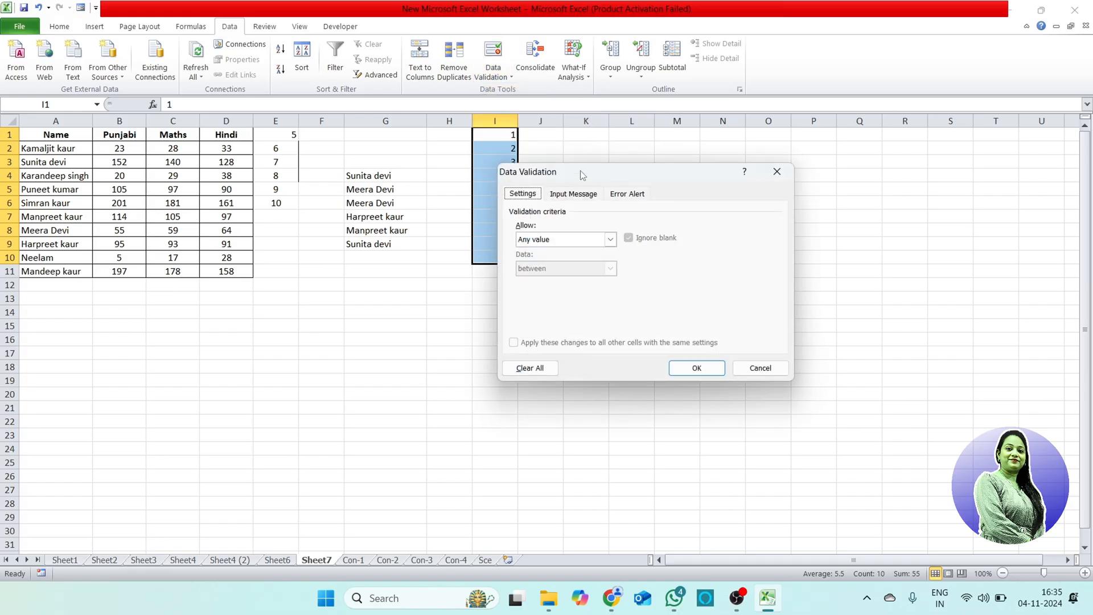
{"action": "left_click_drag", "start_coordinate": [579, 170], "coordinate": [814, 73]}
{"action": "left_click", "coordinate": [786, 143]}
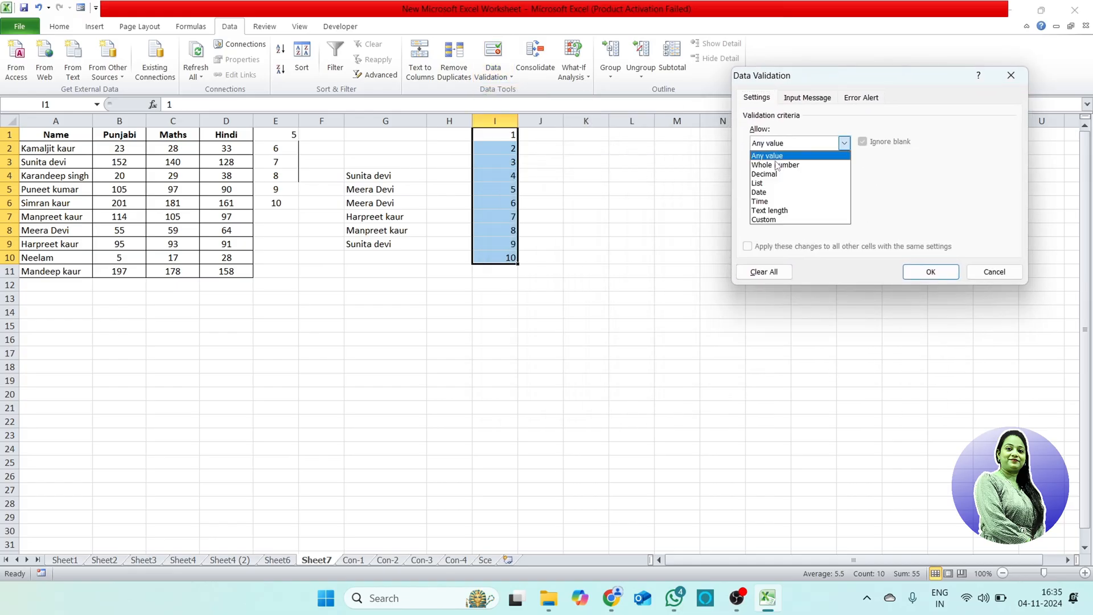
{"action": "left_click", "coordinate": [777, 165]}
{"action": "left_click", "coordinate": [810, 201]}
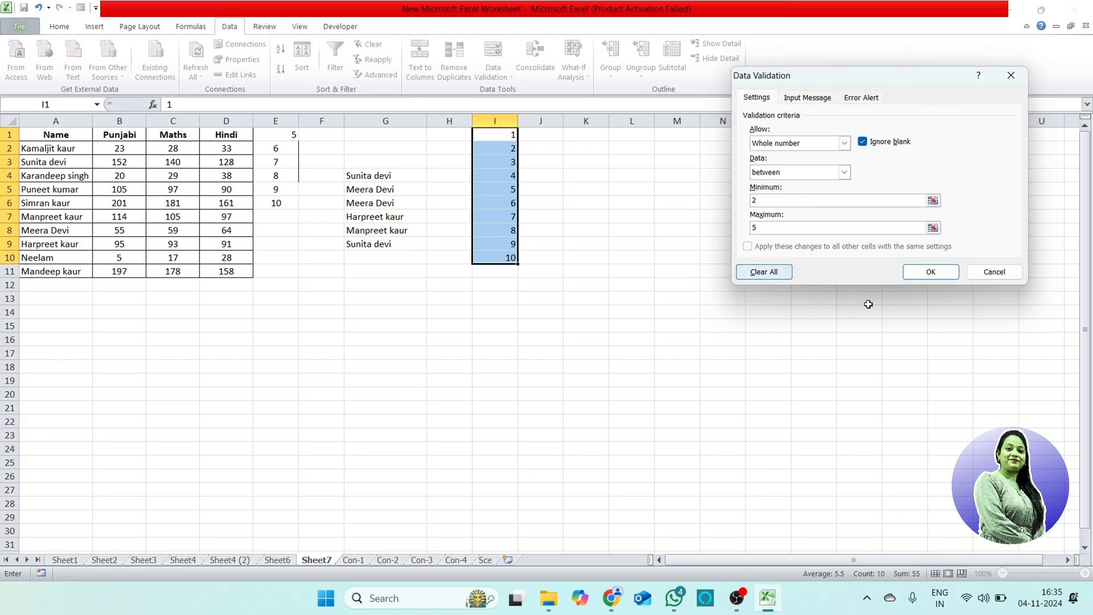
{"action": "left_click", "coordinate": [949, 272]}
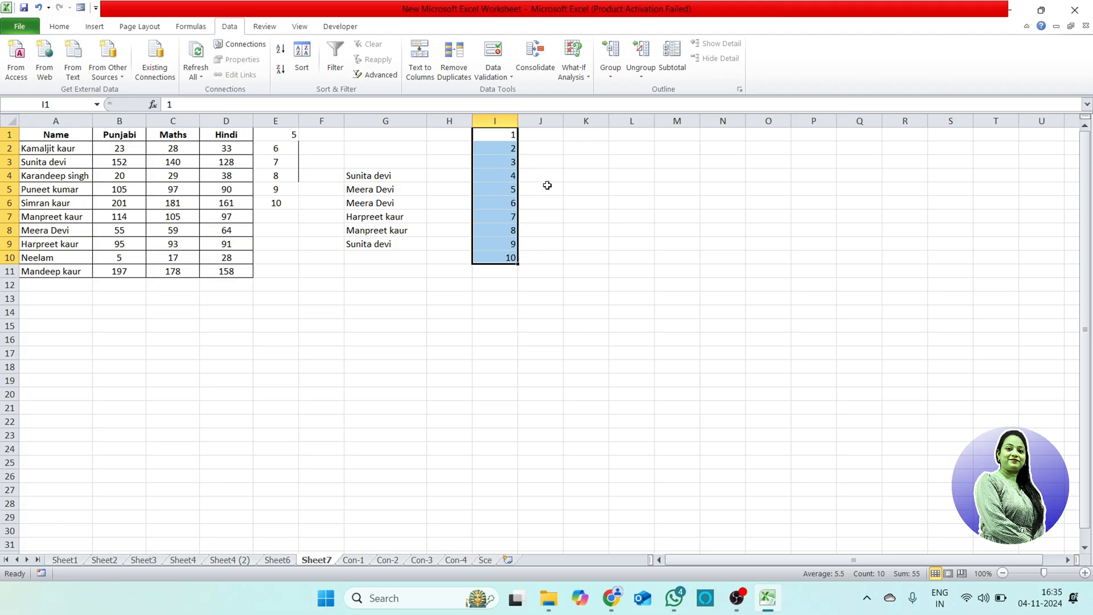
Step: Circle the invalid data in cells I1:I10
{"action": "left_click", "coordinate": [502, 75]}
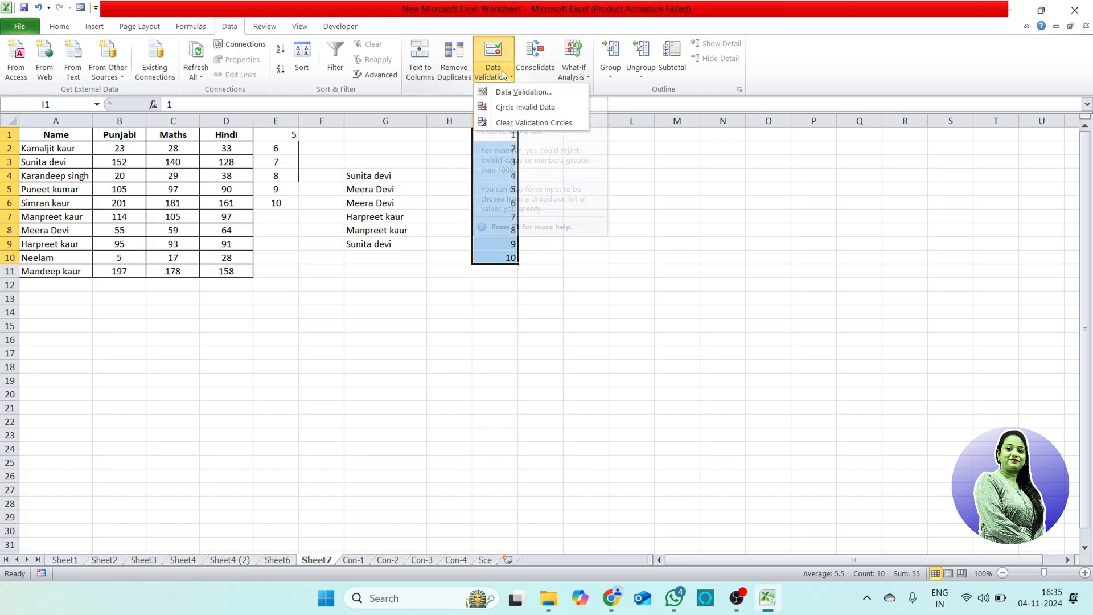
{"action": "left_click", "coordinate": [535, 109]}
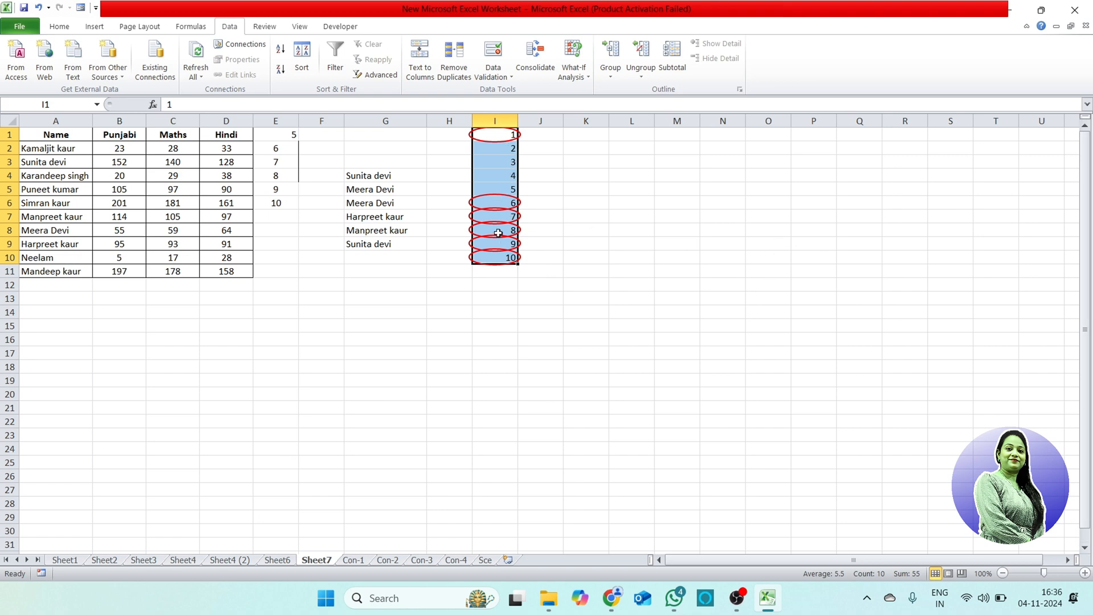
{"action": "left_click", "coordinate": [505, 287]}
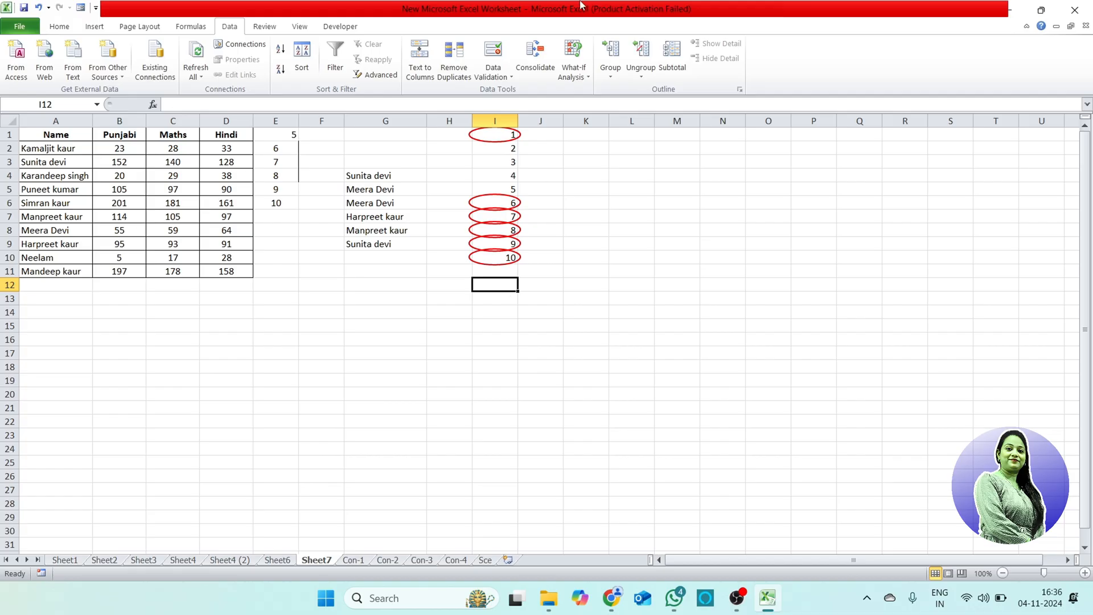
Step: Clear the validation circles from cells I1:I10
{"action": "left_click_drag", "start_coordinate": [496, 133], "coordinate": [495, 258]}
{"action": "left_click", "coordinate": [510, 73]}
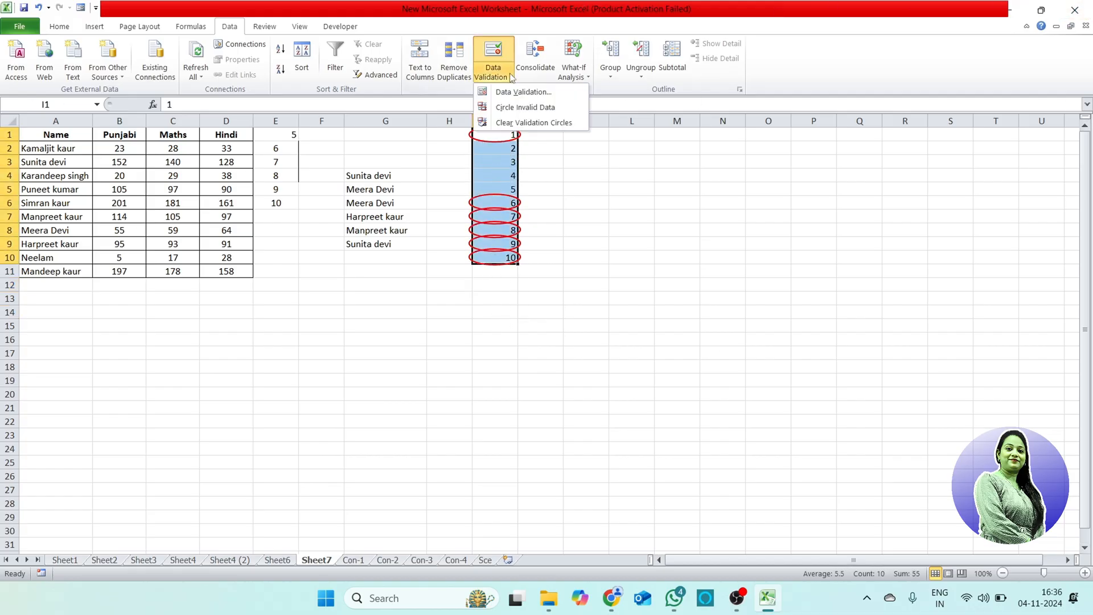
{"action": "left_click", "coordinate": [513, 127]}
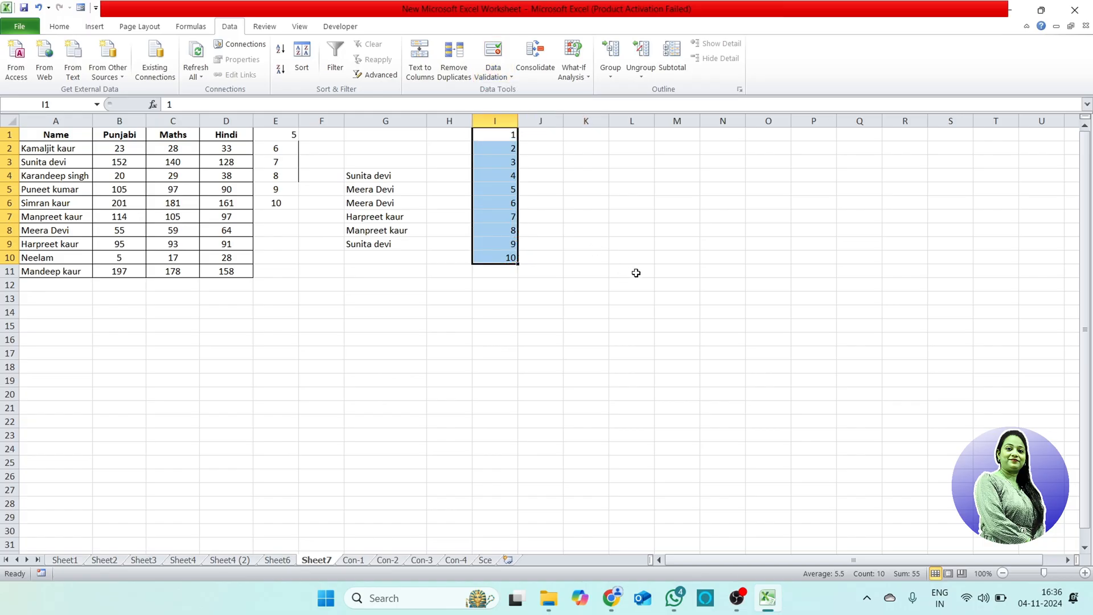
{"action": "left_click", "coordinate": [632, 271]}
{"action": "left_click", "coordinate": [535, 320]}
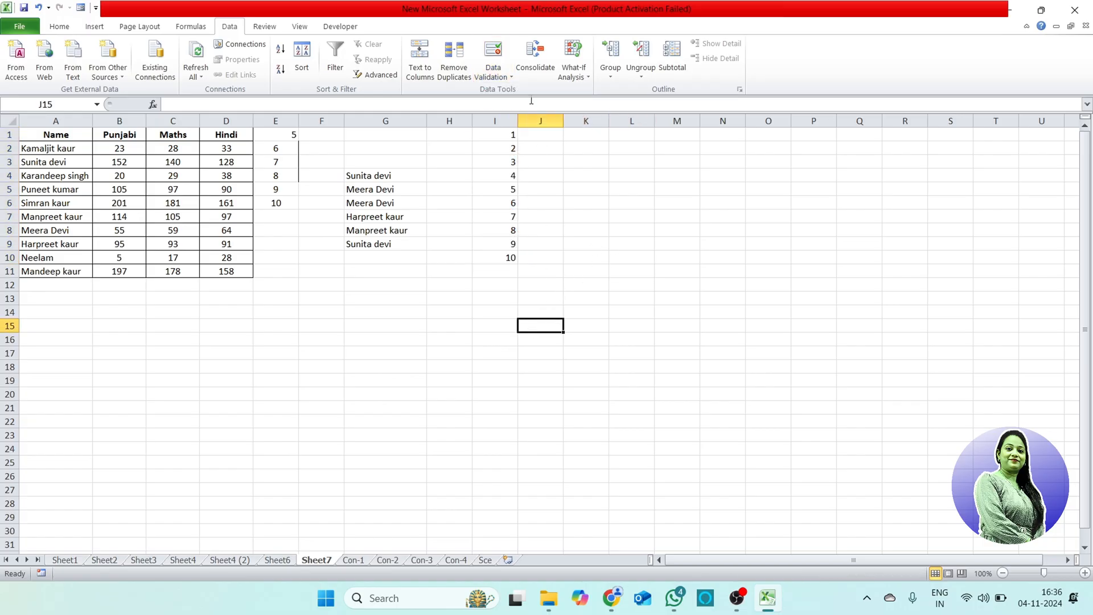
{"action": "left_click", "coordinate": [494, 74]}
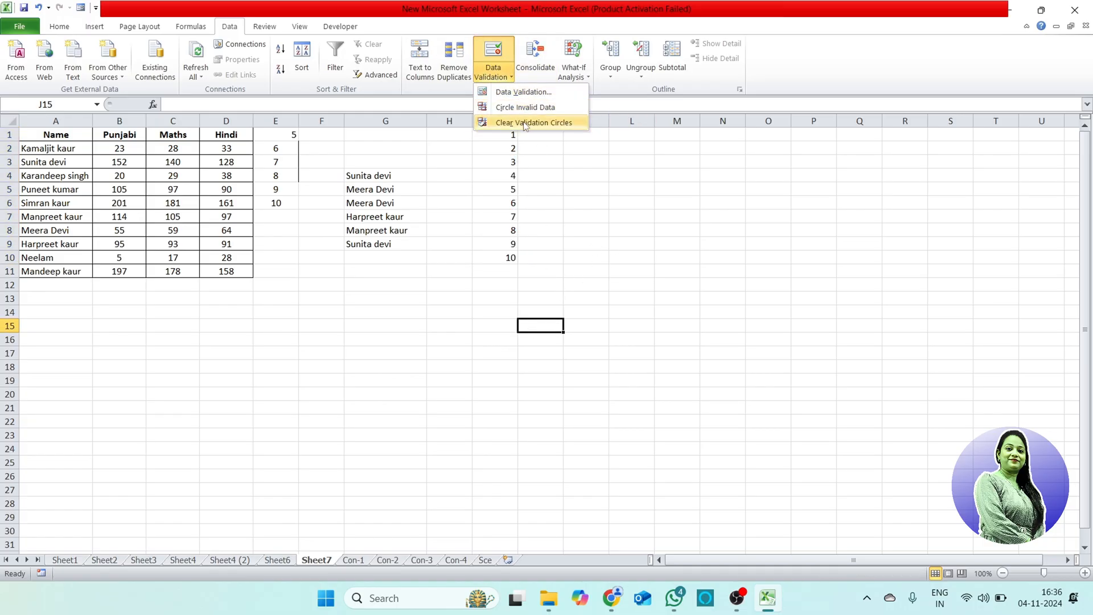
{"action": "left_click", "coordinate": [614, 222]}
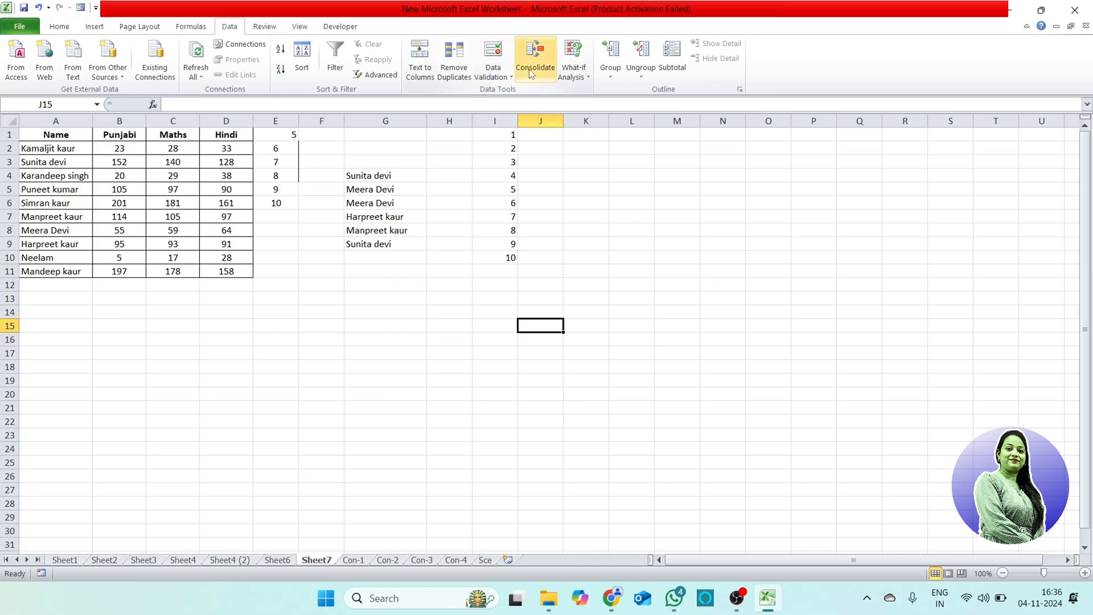
Step: Examine the Item and Qty table on the Con-1 sheet, cell by cell
{"action": "left_click", "coordinate": [354, 561]}
{"action": "left_click", "coordinate": [253, 272]}
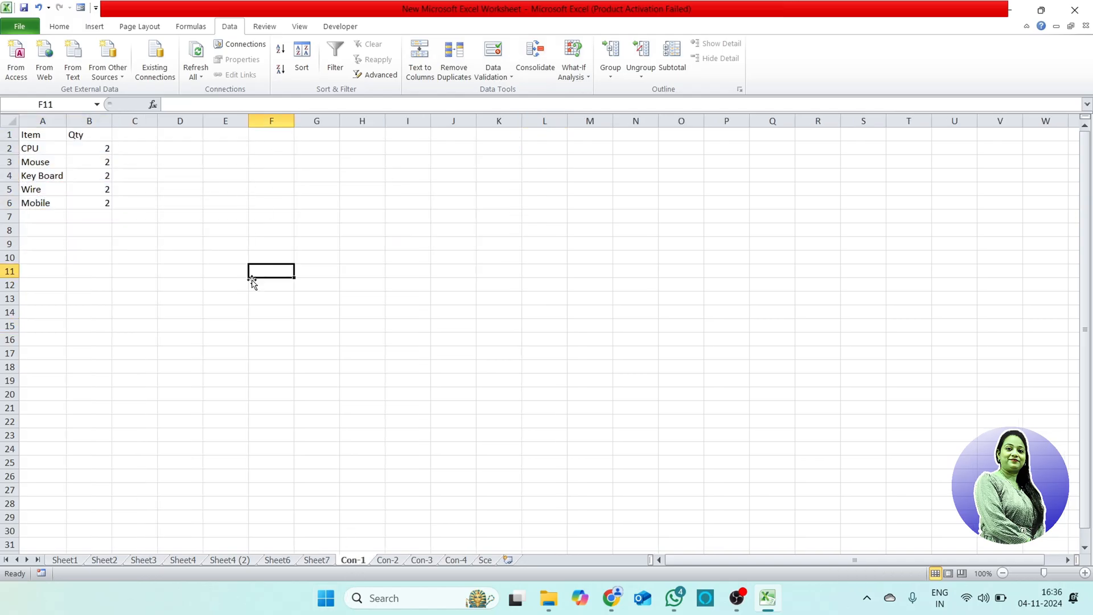
{"action": "left_click", "coordinate": [58, 138]}
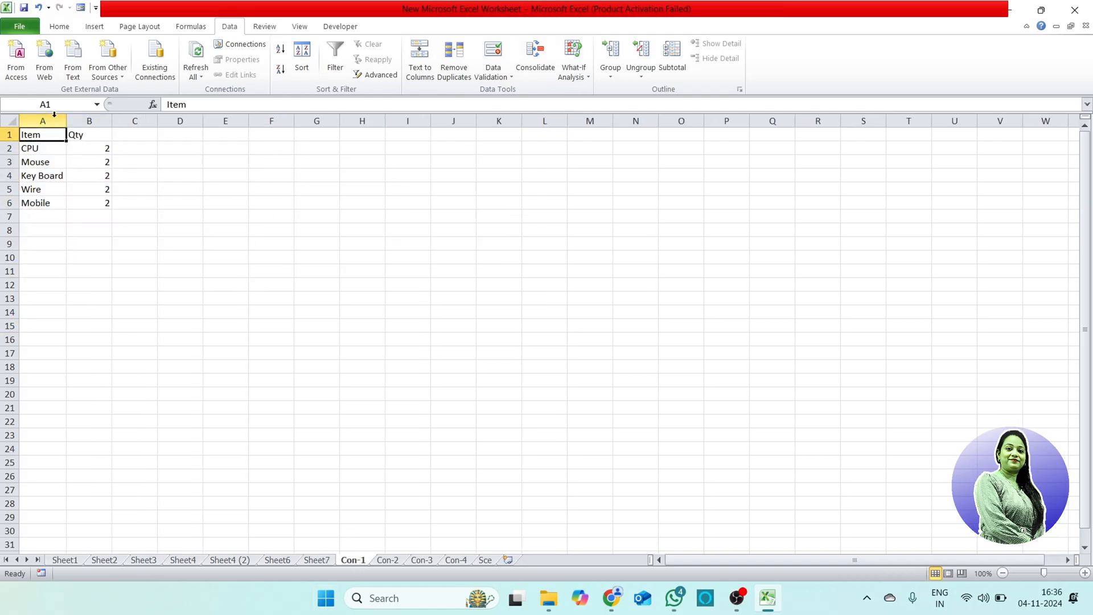
{"action": "left_click", "coordinate": [102, 135]}
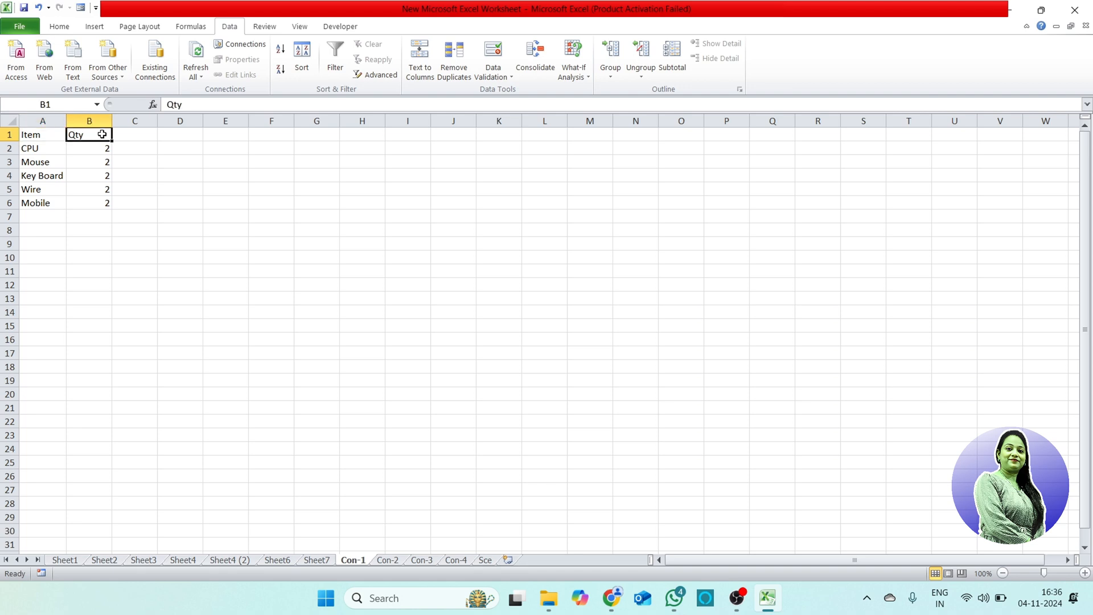
{"action": "left_click", "coordinate": [43, 149]}
{"action": "left_click", "coordinate": [97, 148]}
{"action": "left_click", "coordinate": [45, 167]}
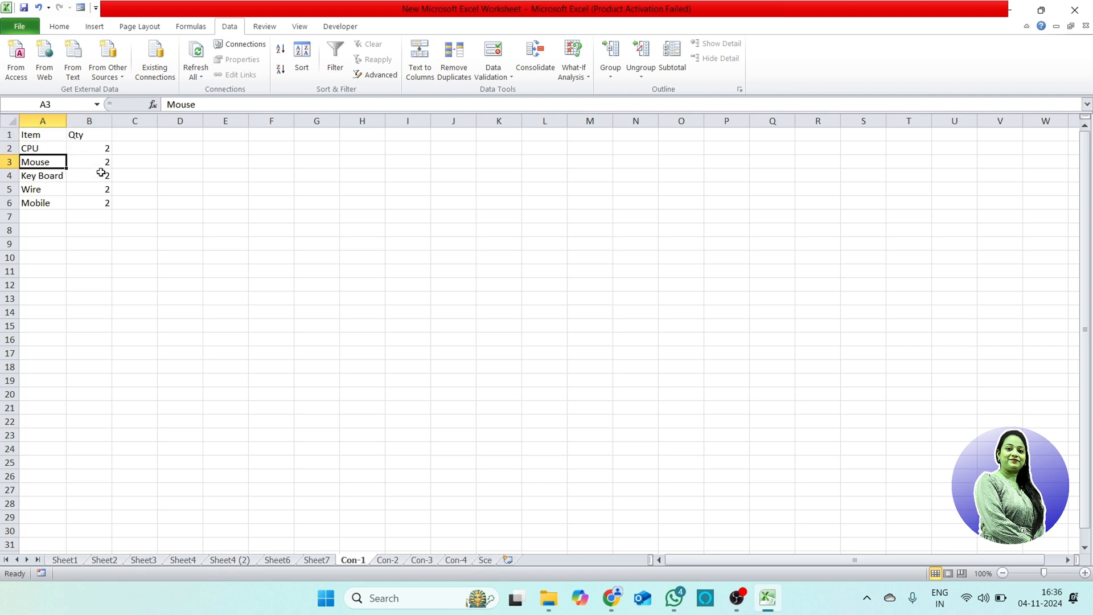
{"action": "left_click", "coordinate": [99, 163]}
{"action": "left_click", "coordinate": [39, 174]}
{"action": "left_click", "coordinate": [38, 190]}
{"action": "left_click", "coordinate": [45, 202]}
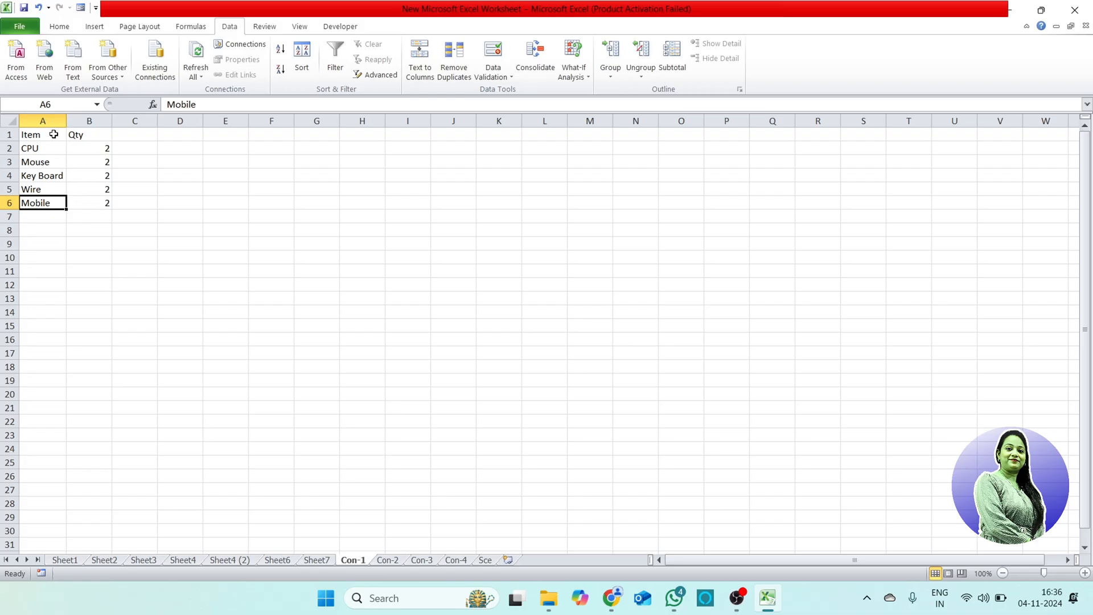
Step: Compare the item quantities on sheets Con-1, Con-2 and Con-3, and check the Con-4 sheet for existing data
{"action": "left_click", "coordinate": [390, 560]}
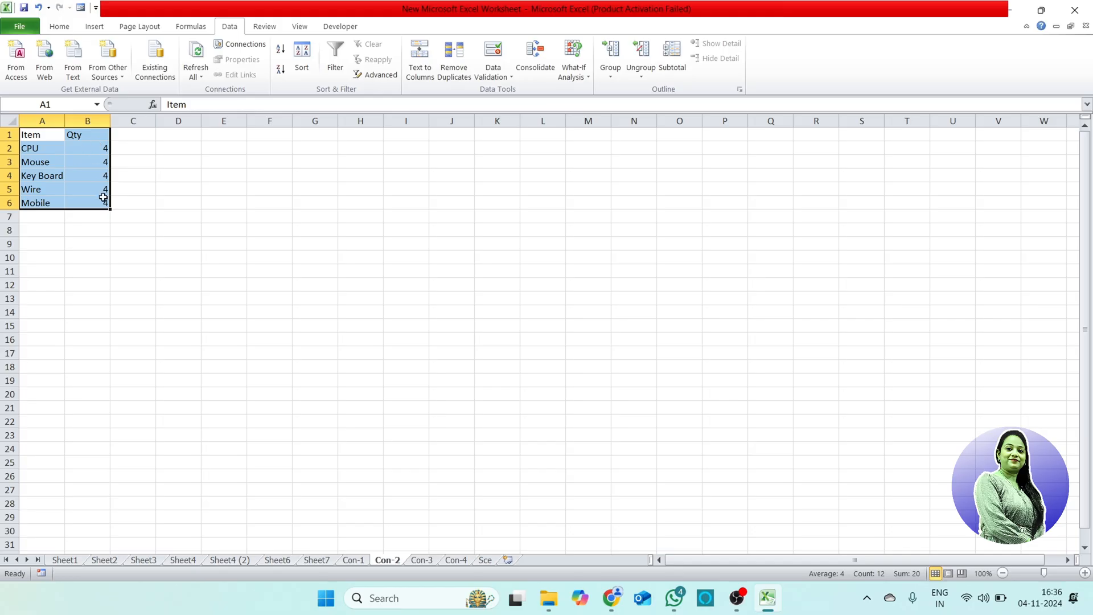
{"action": "left_click", "coordinate": [420, 561]}
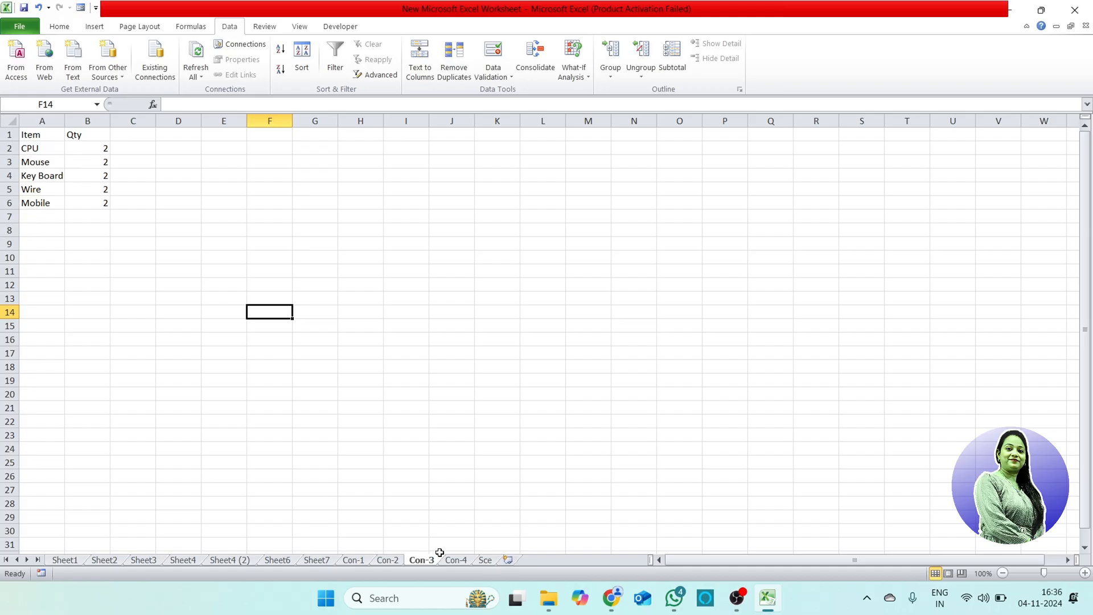
{"action": "left_click", "coordinate": [365, 560]}
{"action": "left_click", "coordinate": [104, 149]}
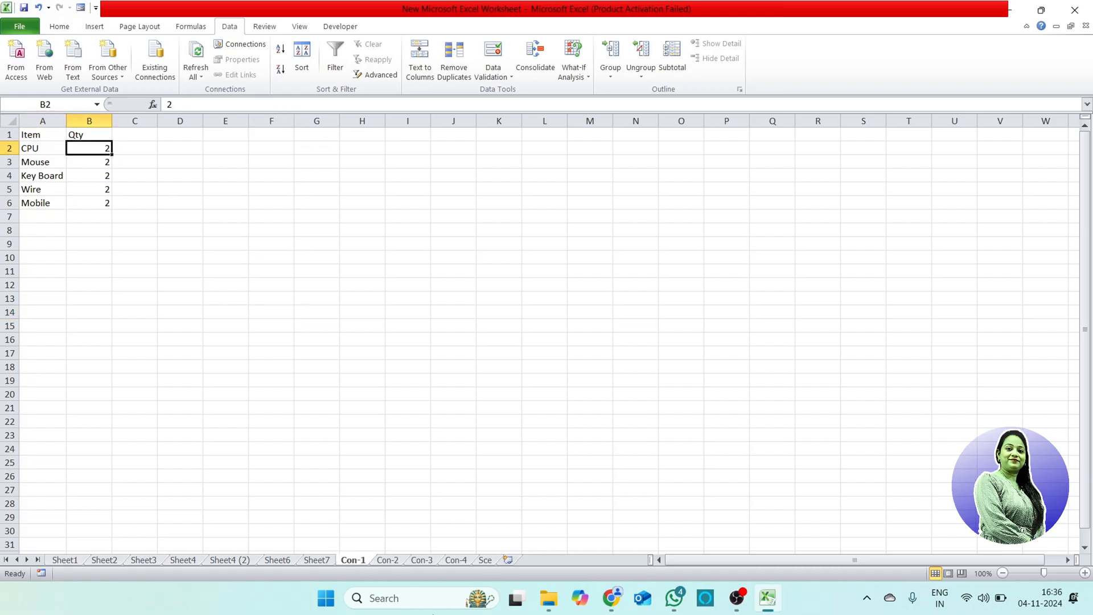
{"action": "left_click", "coordinate": [387, 561]}
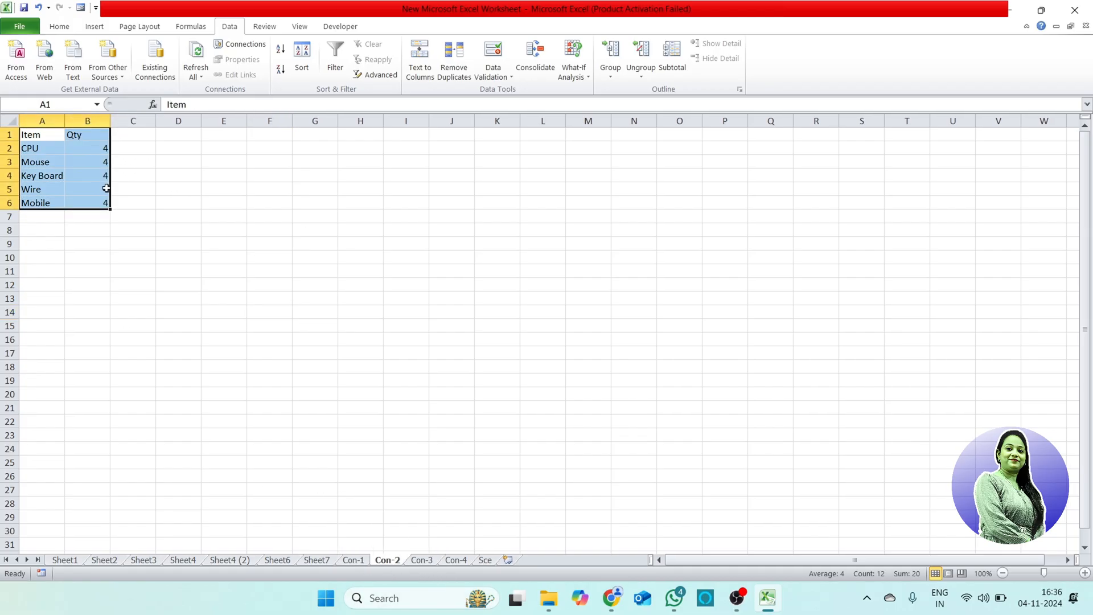
{"action": "left_click", "coordinate": [433, 563]}
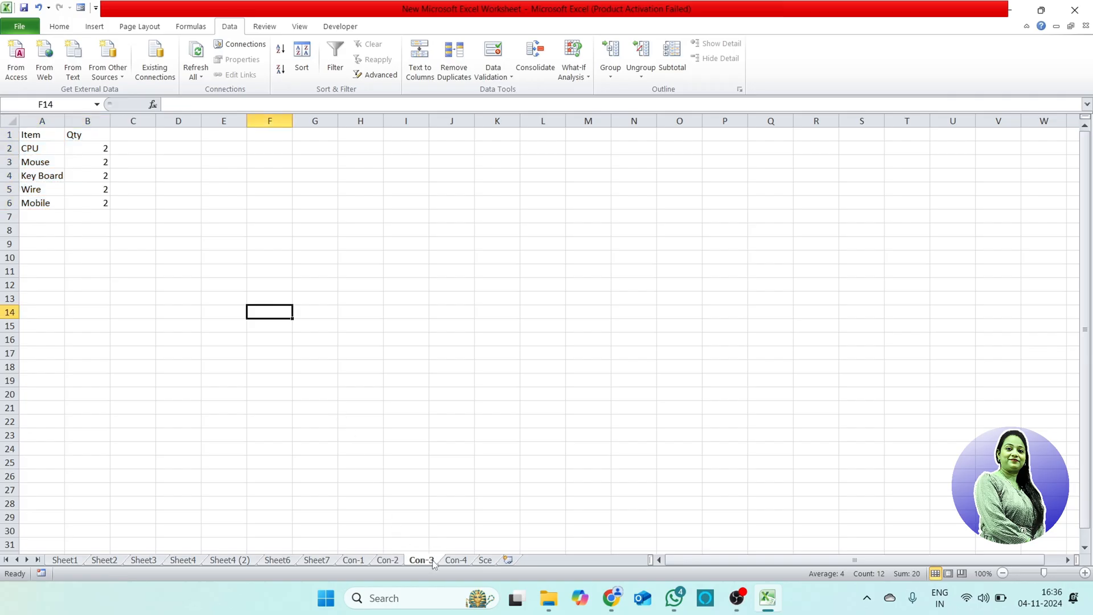
{"action": "left_click", "coordinate": [107, 148]}
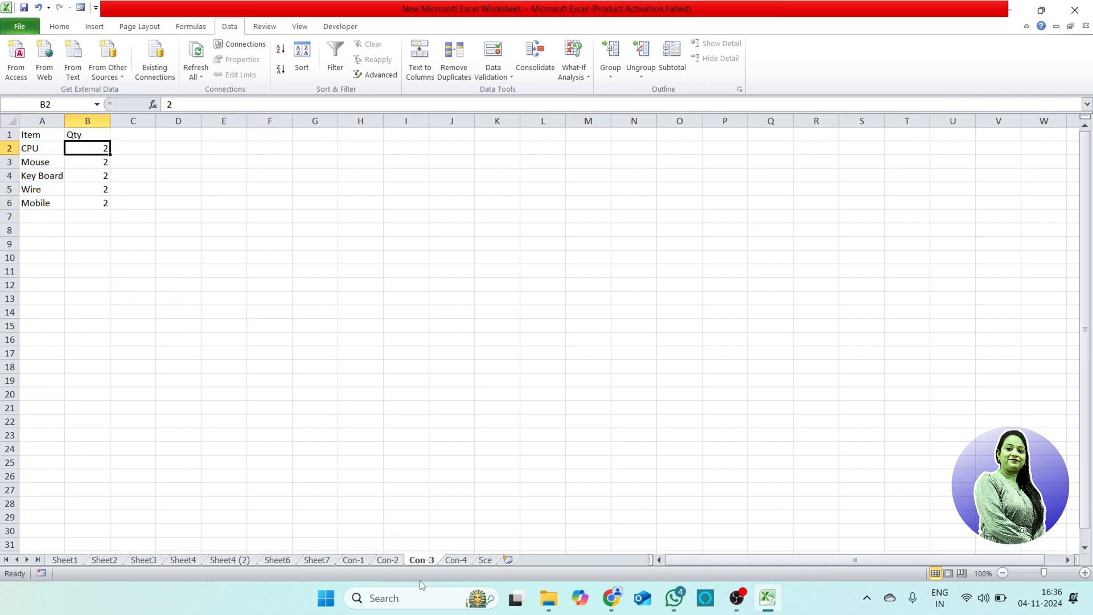
{"action": "left_click", "coordinate": [361, 562]}
{"action": "left_click", "coordinate": [387, 562]}
{"action": "left_click", "coordinate": [421, 562]}
{"action": "left_click", "coordinate": [463, 563]}
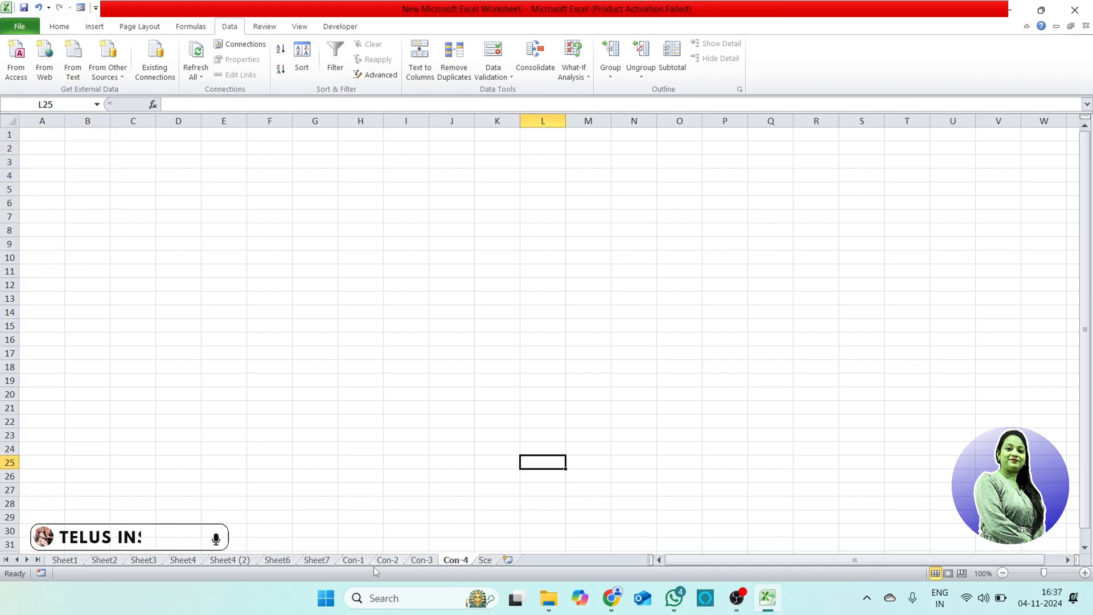
{"action": "left_click", "coordinate": [354, 562]}
{"action": "left_click", "coordinate": [387, 562]}
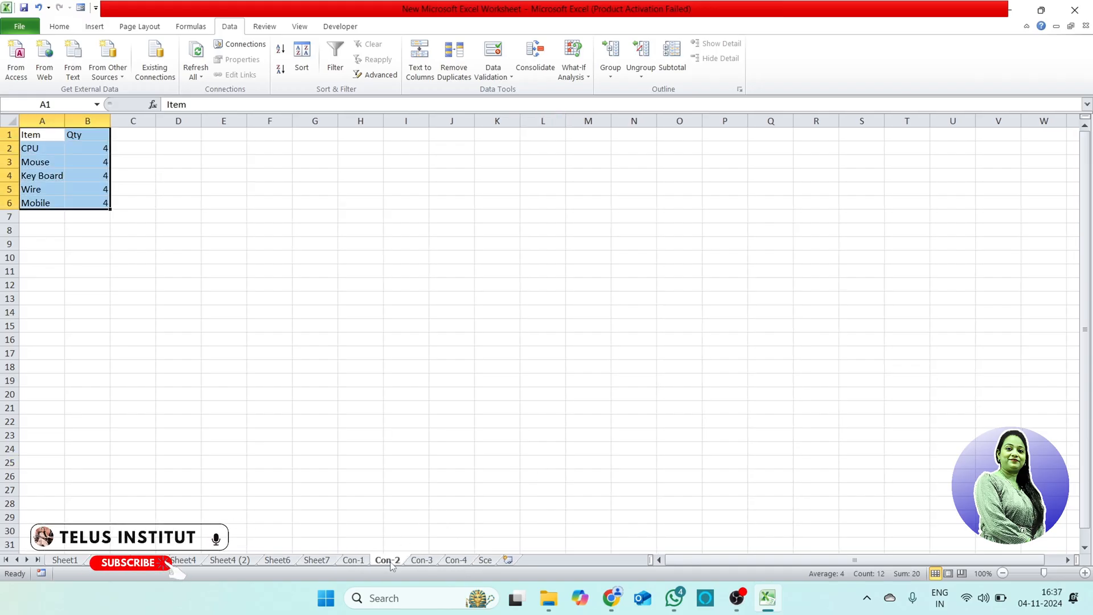
{"action": "left_click", "coordinate": [424, 562]}
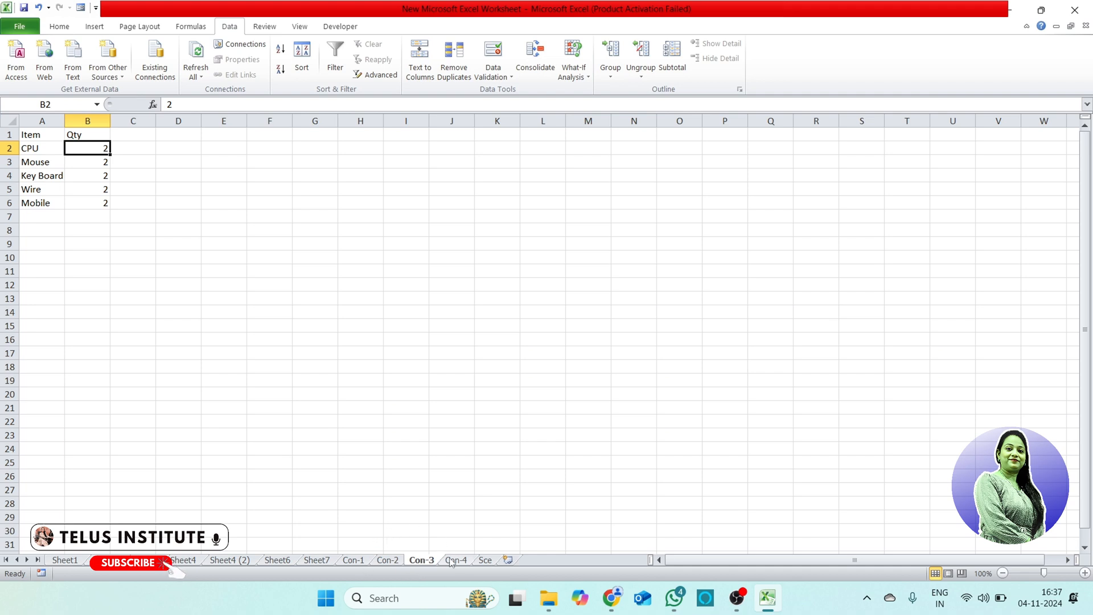
{"action": "left_click", "coordinate": [460, 560]}
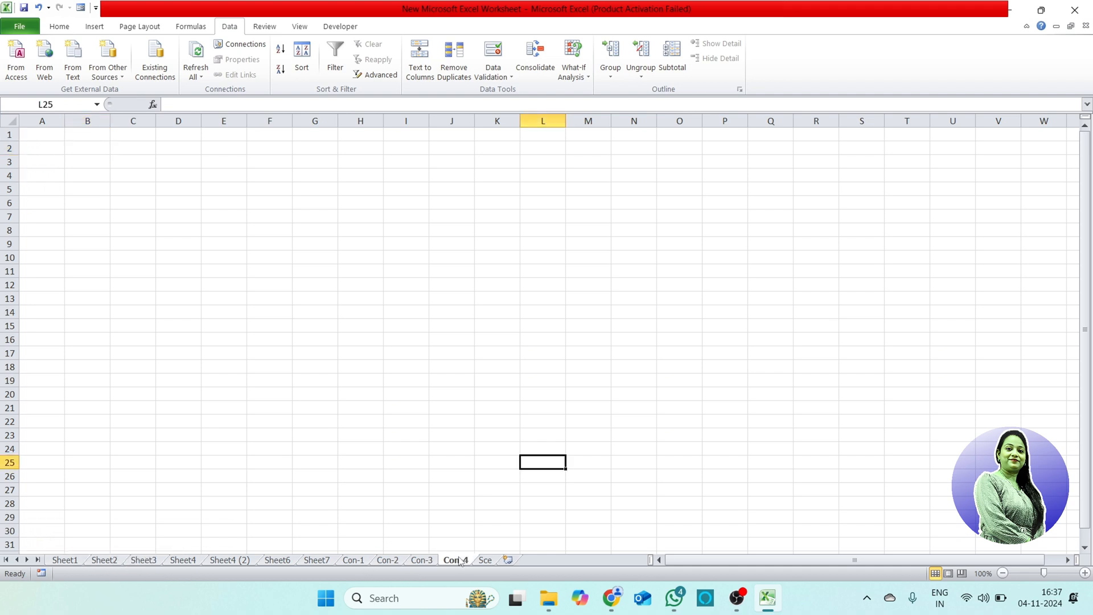
Step: Start a consolidation on the Con-1 sheet with the Sum function and add its range A1:B6 as the first reference
{"action": "left_click", "coordinate": [364, 562]}
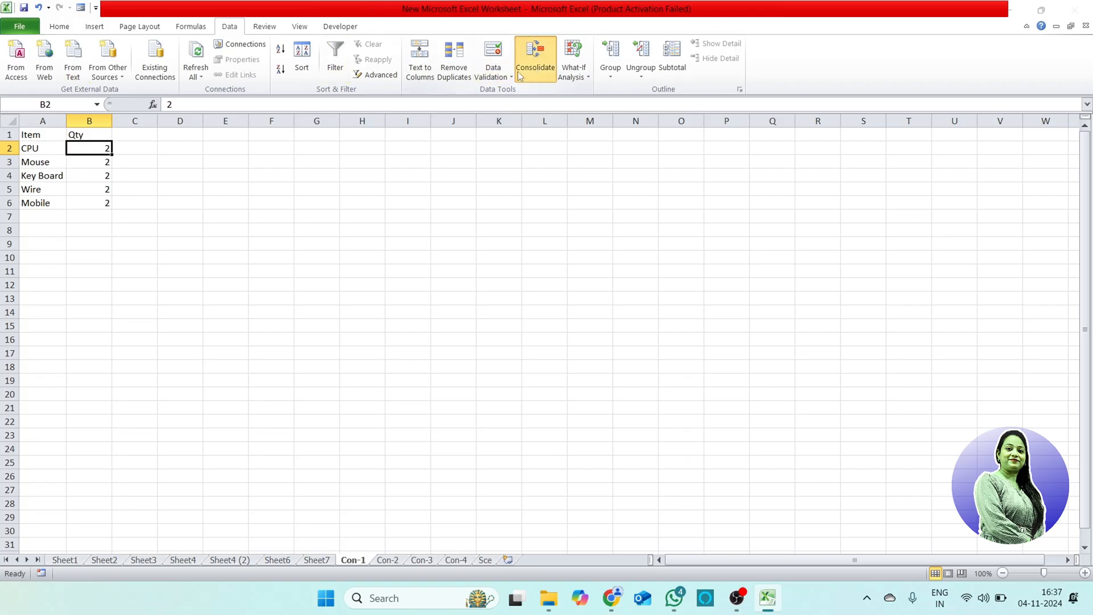
{"action": "left_click", "coordinate": [536, 57]}
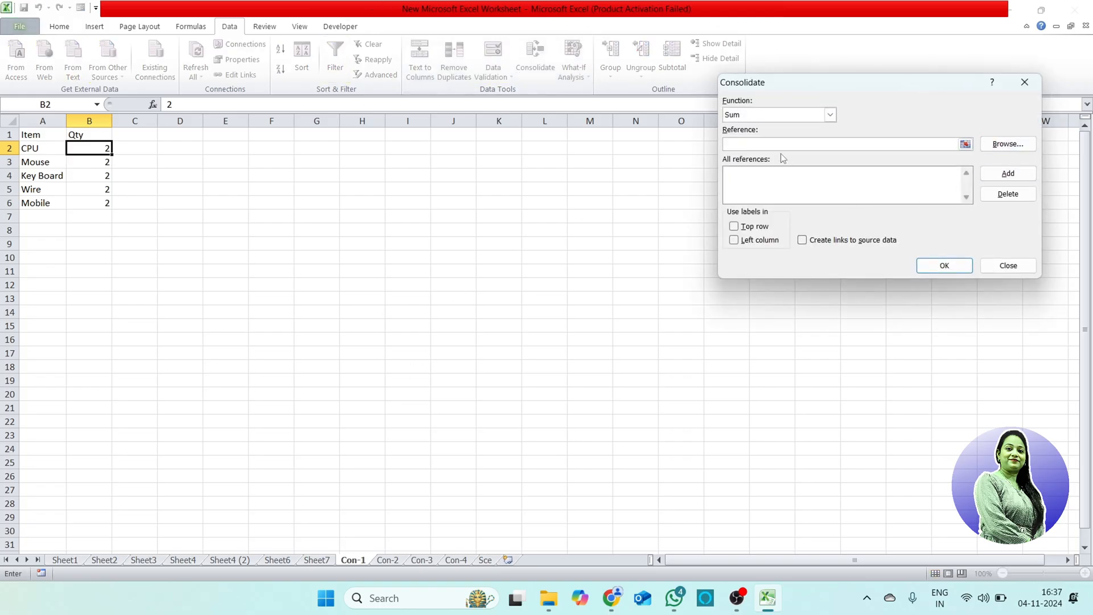
{"action": "left_click", "coordinate": [830, 115]}
{"action": "left_click", "coordinate": [831, 116]}
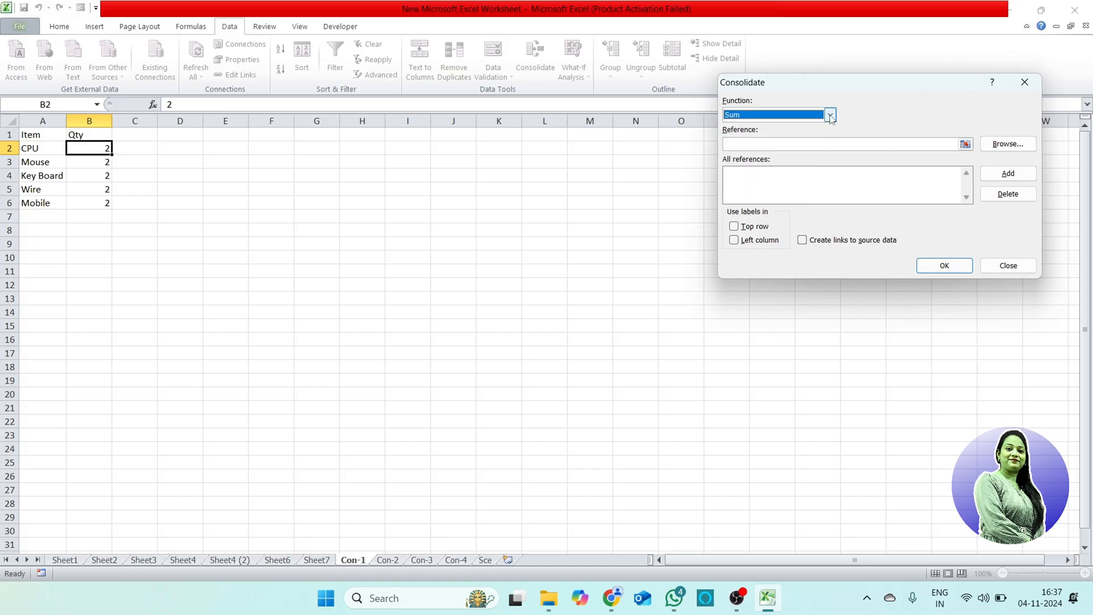
{"action": "left_click", "coordinate": [793, 143]}
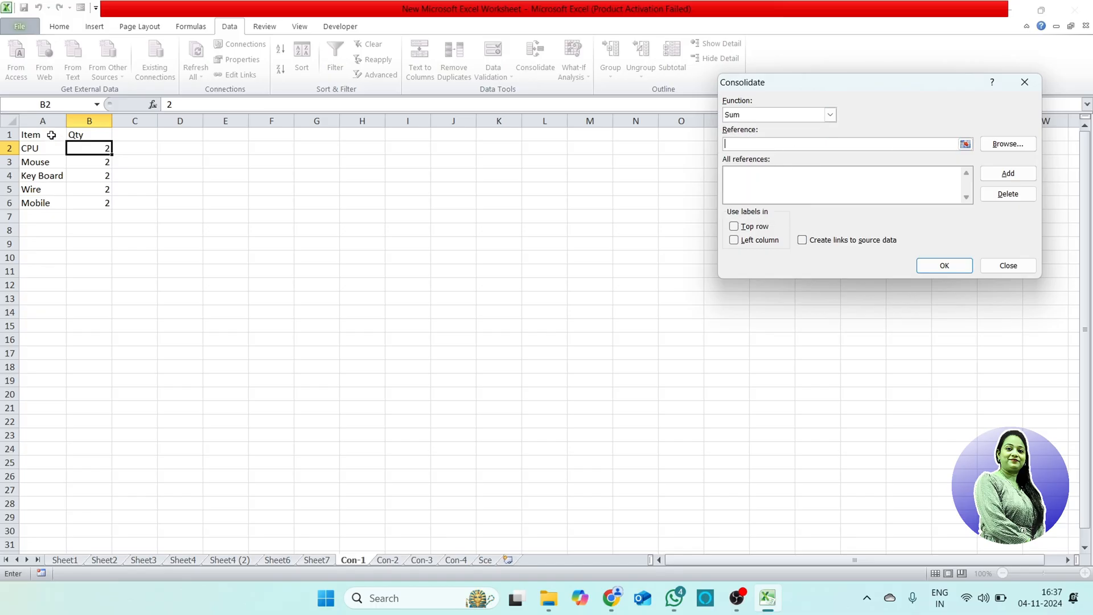
{"action": "left_click_drag", "start_coordinate": [51, 135], "coordinate": [106, 203]}
{"action": "left_click", "coordinate": [1005, 176]}
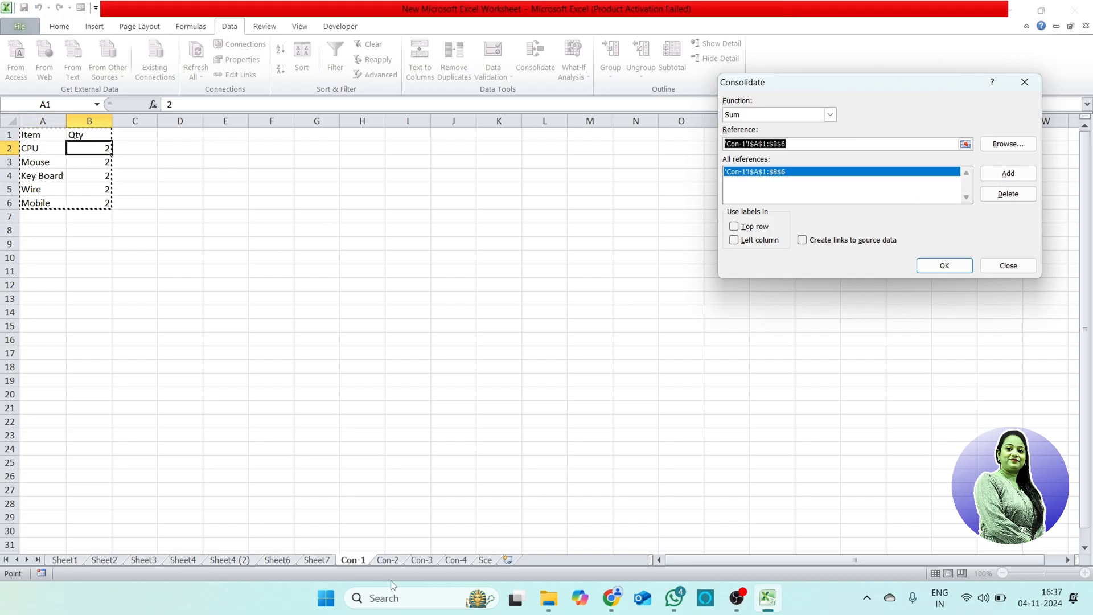
Step: Add range A1:B6 from both the Con-2 and Con-3 sheets to the consolidation references
{"action": "left_click", "coordinate": [388, 560]}
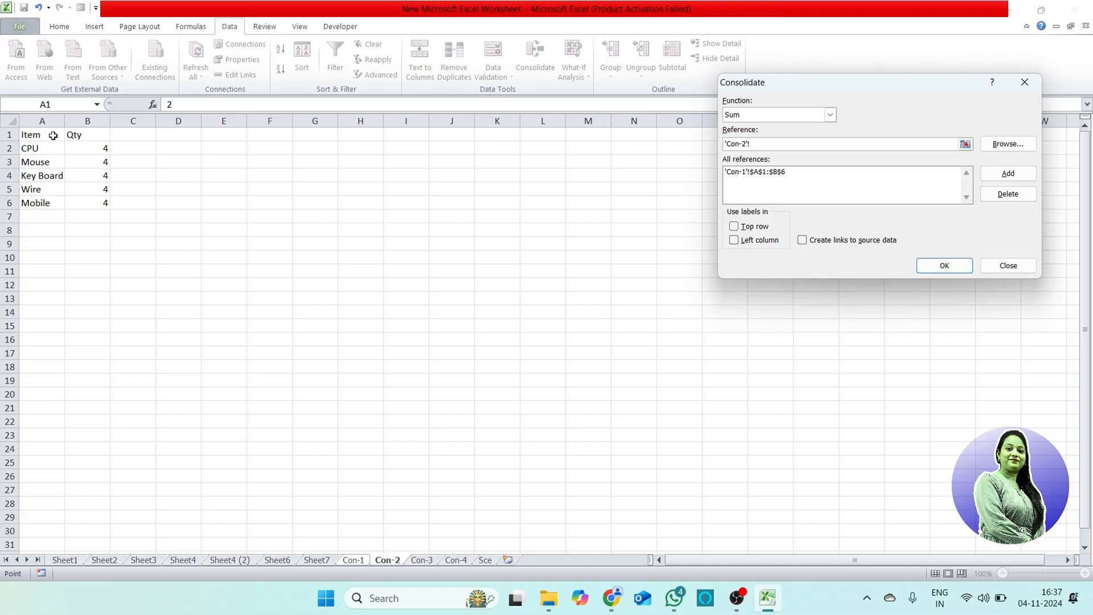
{"action": "left_click_drag", "start_coordinate": [53, 135], "coordinate": [106, 203]}
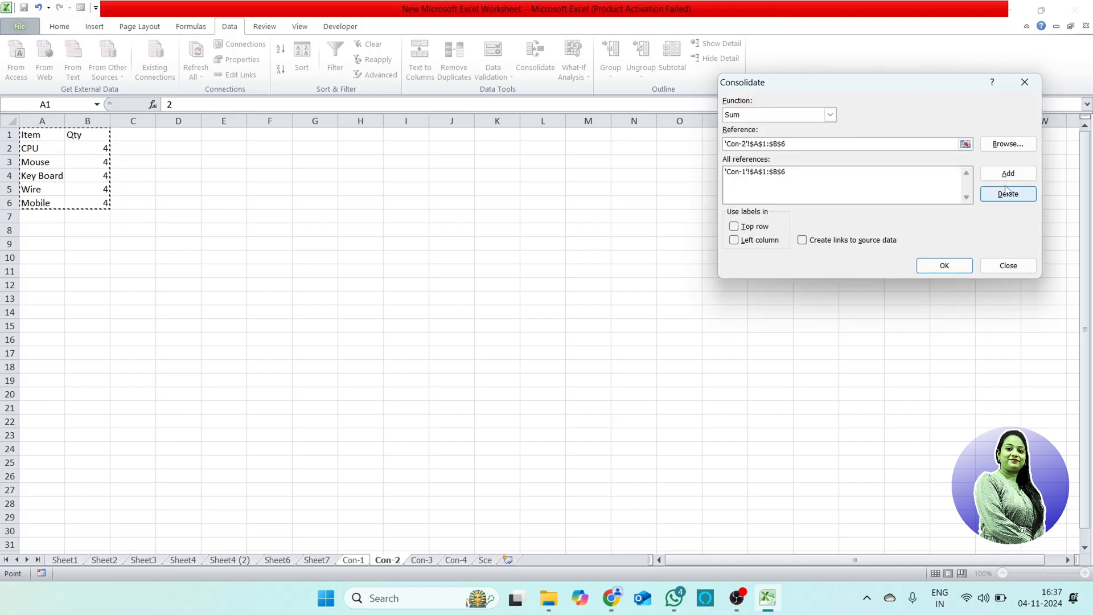
{"action": "left_click", "coordinate": [1016, 178]}
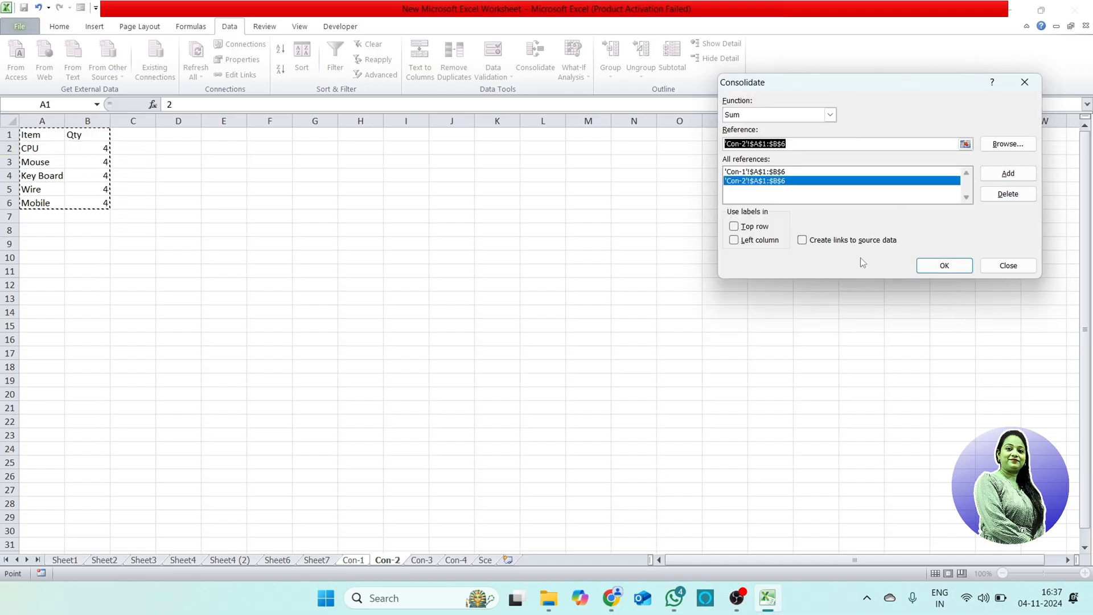
{"action": "left_click", "coordinate": [422, 560]}
{"action": "left_click_drag", "start_coordinate": [49, 134], "coordinate": [104, 203]}
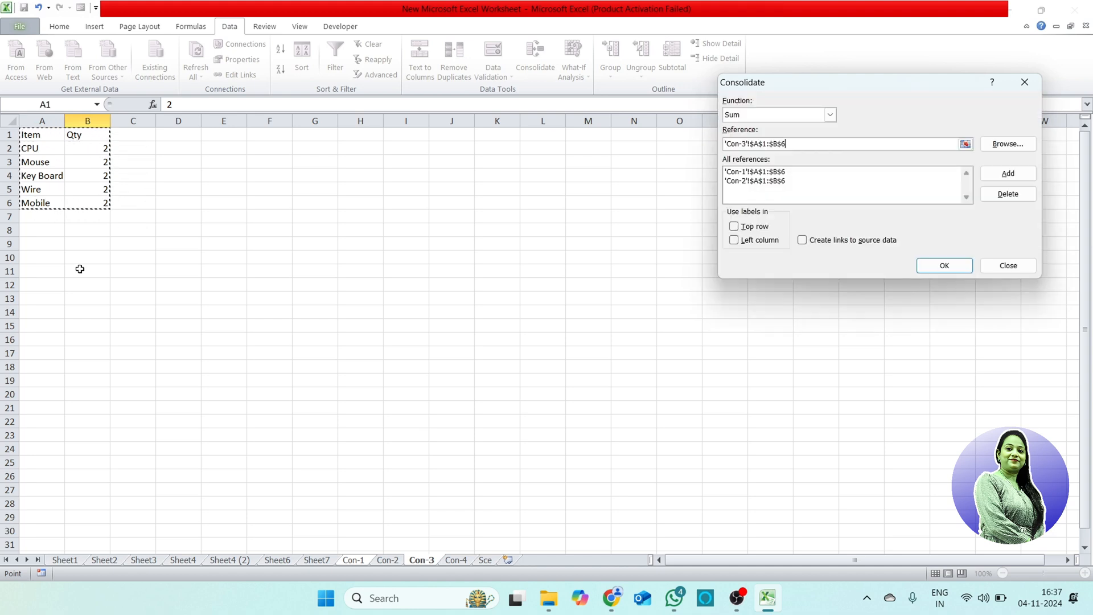
{"action": "left_click", "coordinate": [1008, 174]}
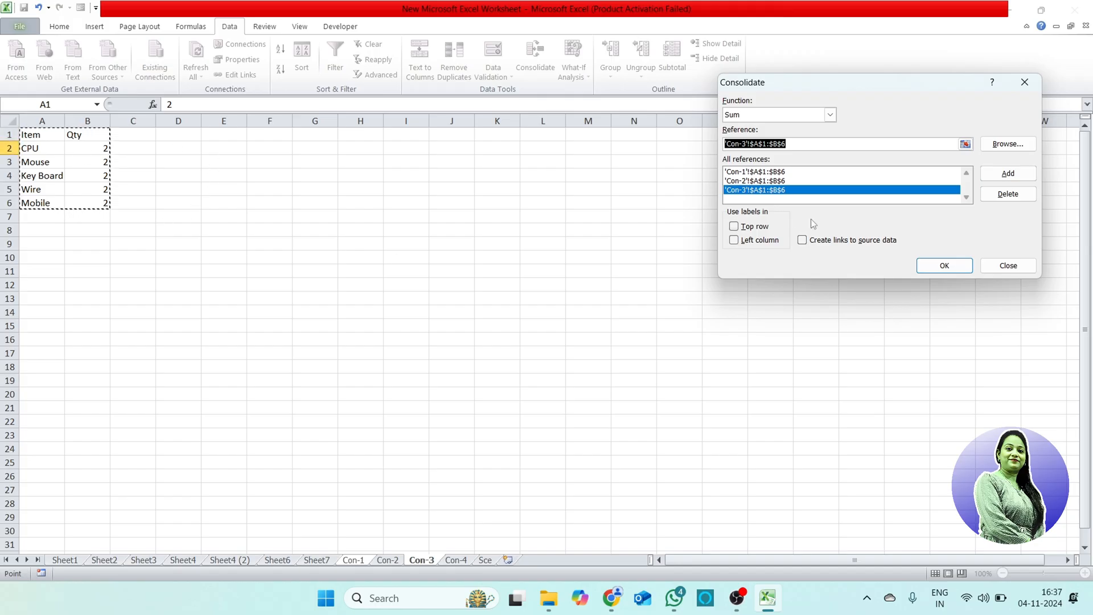
Step: Try to run the consolidation on the Con-1 sheet with top row labels, left column labels and links to source data
{"action": "left_click", "coordinate": [734, 226]}
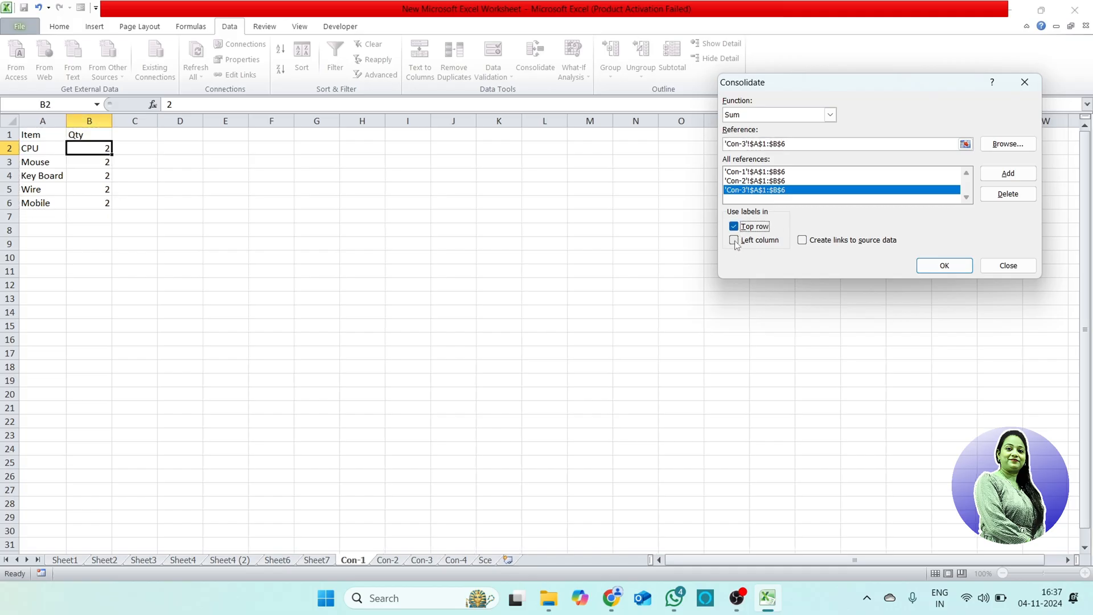
{"action": "left_click", "coordinate": [735, 241]}
{"action": "left_click", "coordinate": [803, 241]}
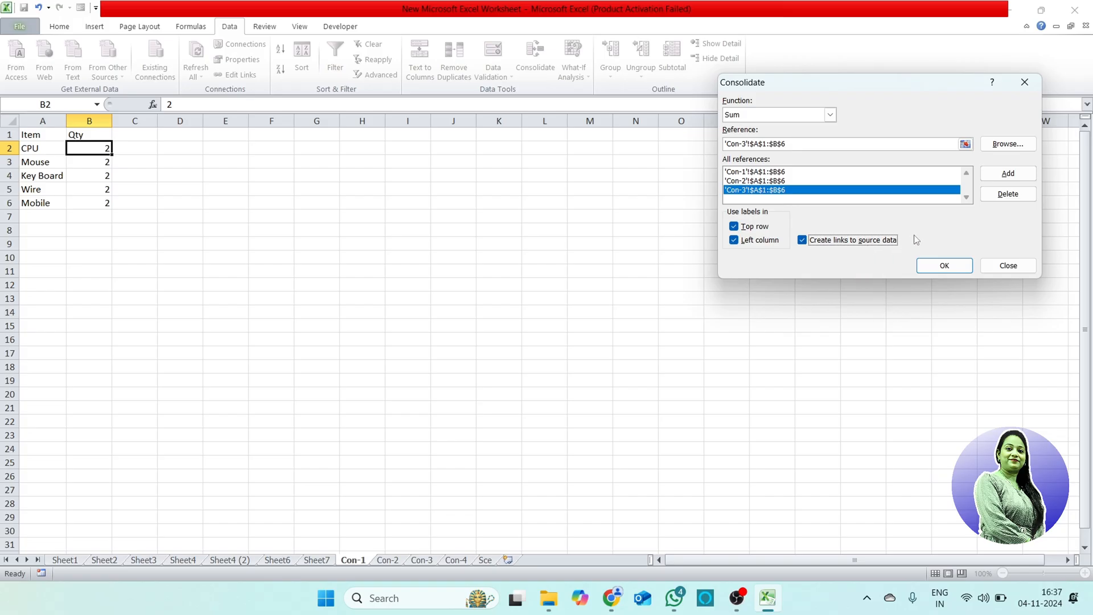
{"action": "left_click", "coordinate": [943, 265]}
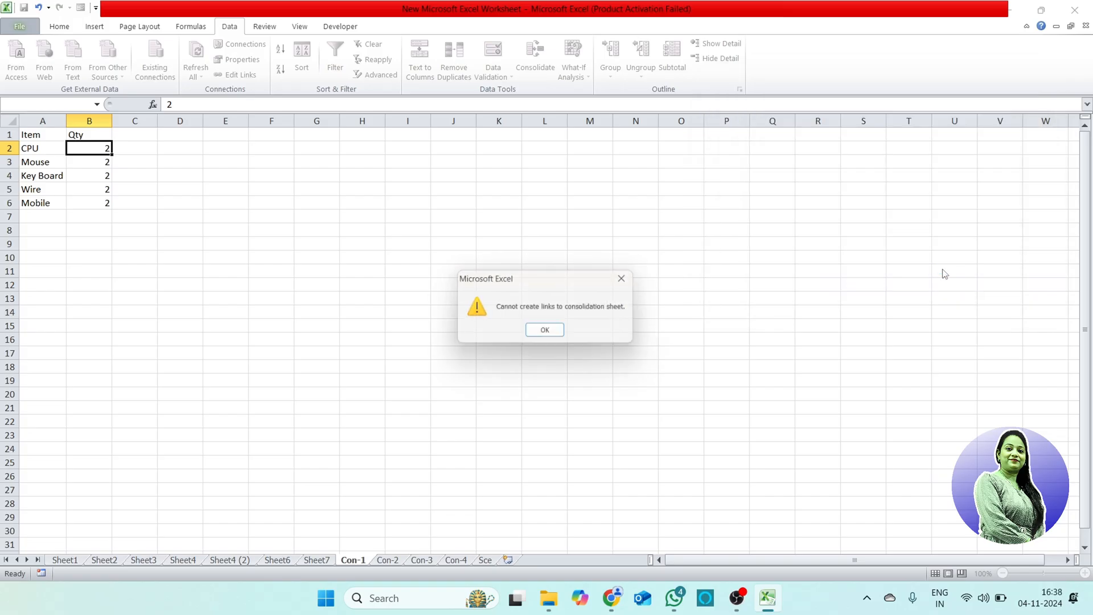
{"action": "left_click", "coordinate": [546, 332]}
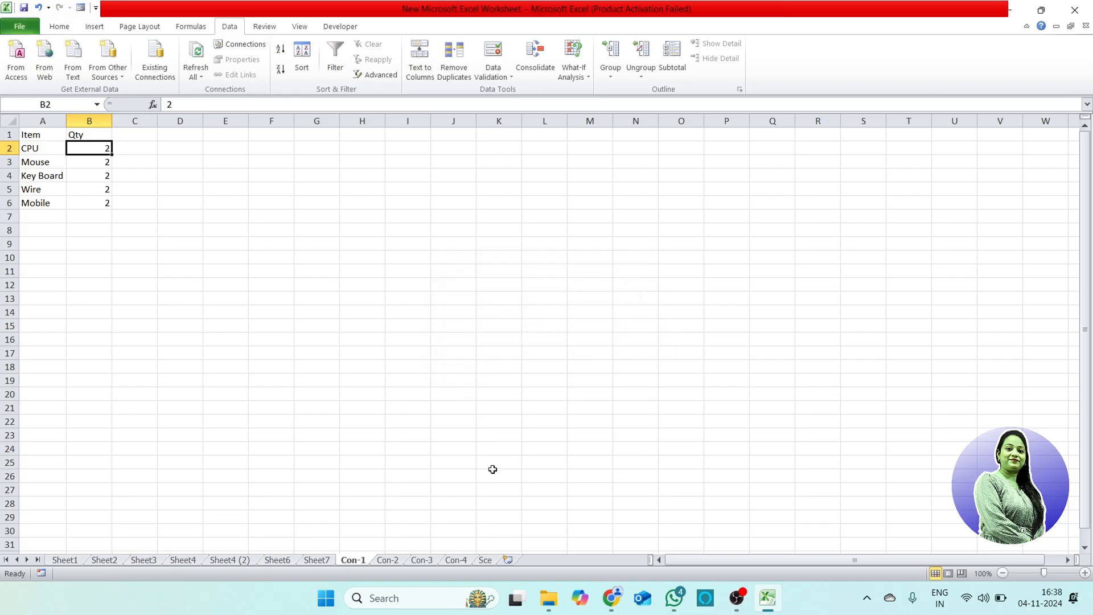
Step: Start a Sum consolidation at cell E4 of the Con-4 sheet and add range A1:B6 from Con-1 as the first reference
{"action": "left_click", "coordinate": [456, 560]}
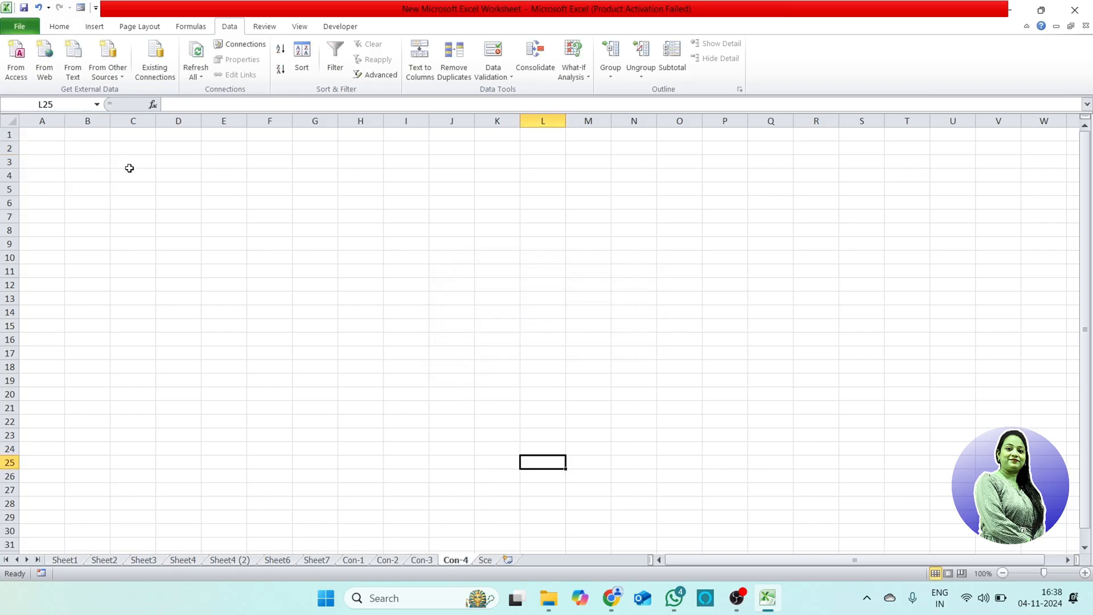
{"action": "left_click", "coordinate": [230, 181]}
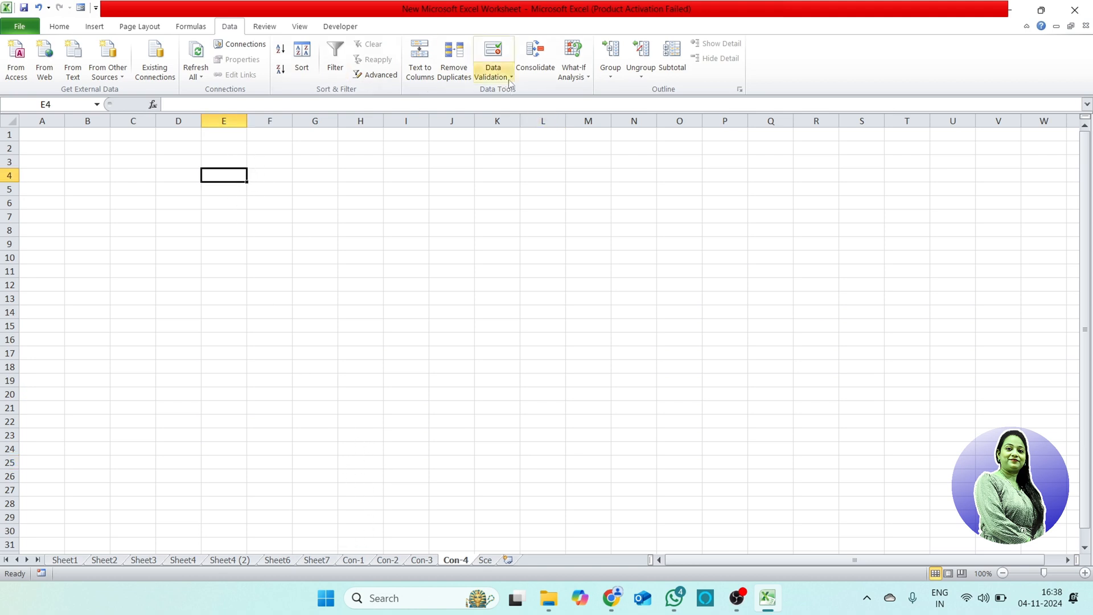
{"action": "left_click", "coordinate": [535, 62]}
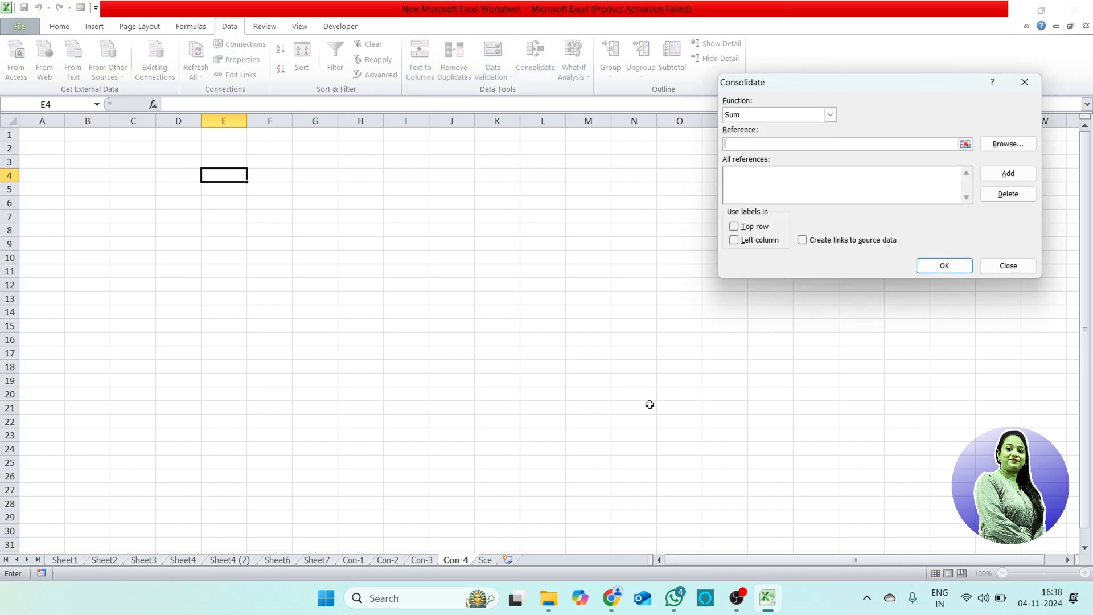
{"action": "left_click", "coordinate": [357, 562]}
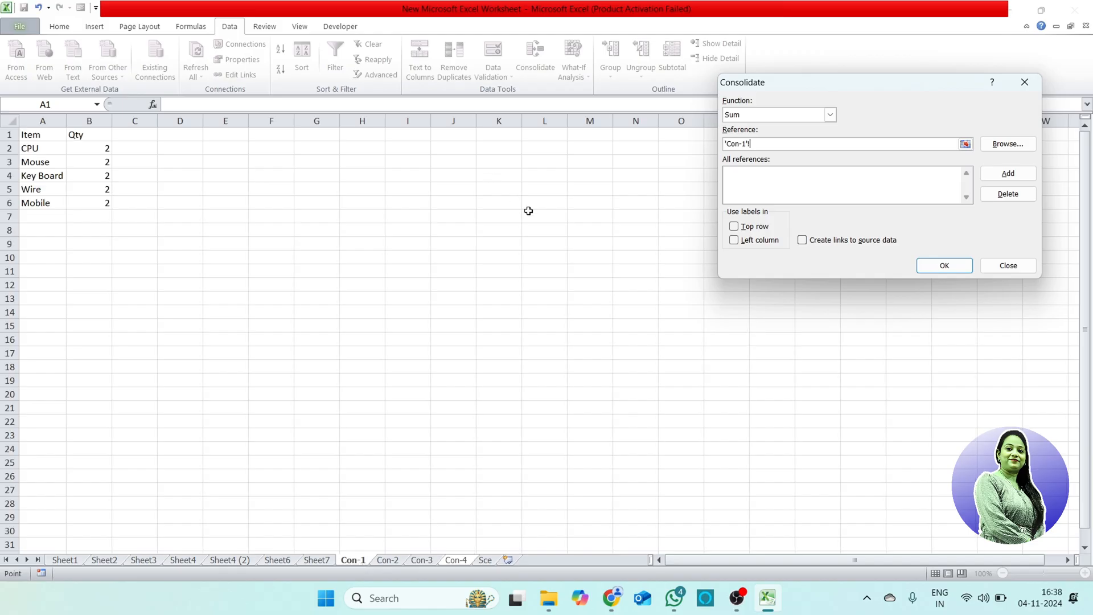
{"action": "left_click_drag", "start_coordinate": [51, 140], "coordinate": [104, 203]}
{"action": "left_click", "coordinate": [1006, 173]}
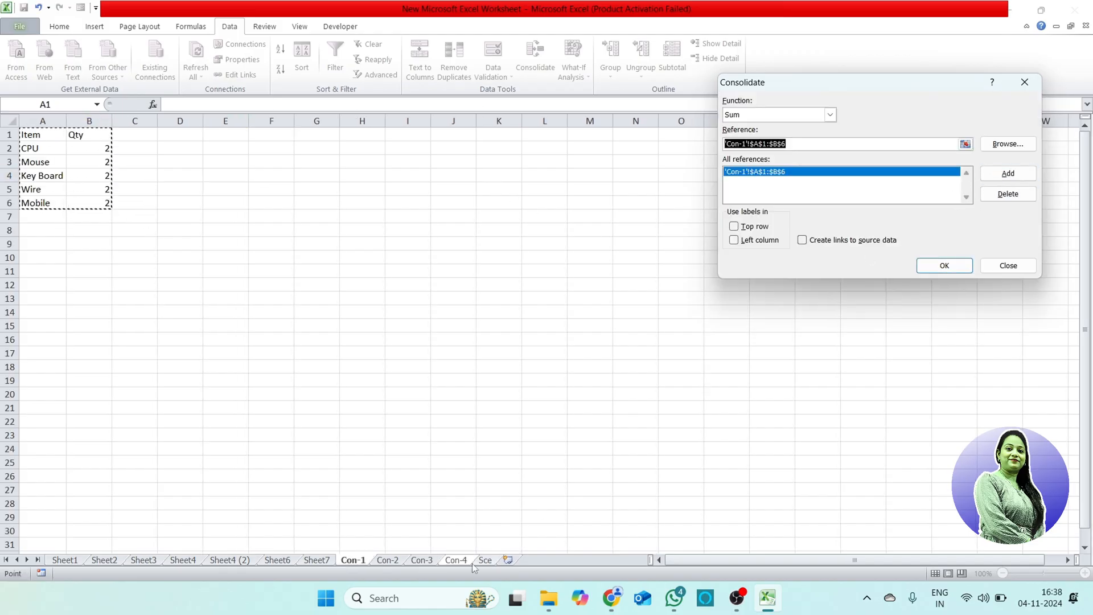
Step: Add the A1:B6 ranges of the Con-2 and Con-3 sheets as further consolidation references
{"action": "left_click", "coordinate": [393, 561]}
{"action": "left_click", "coordinate": [1006, 173]}
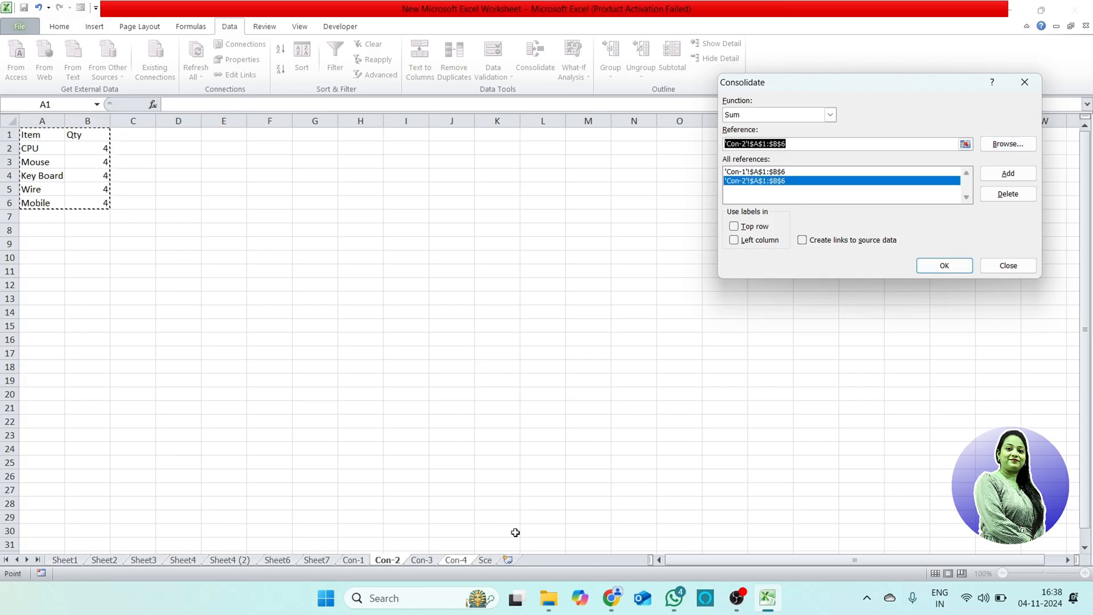
{"action": "left_click", "coordinate": [422, 561]}
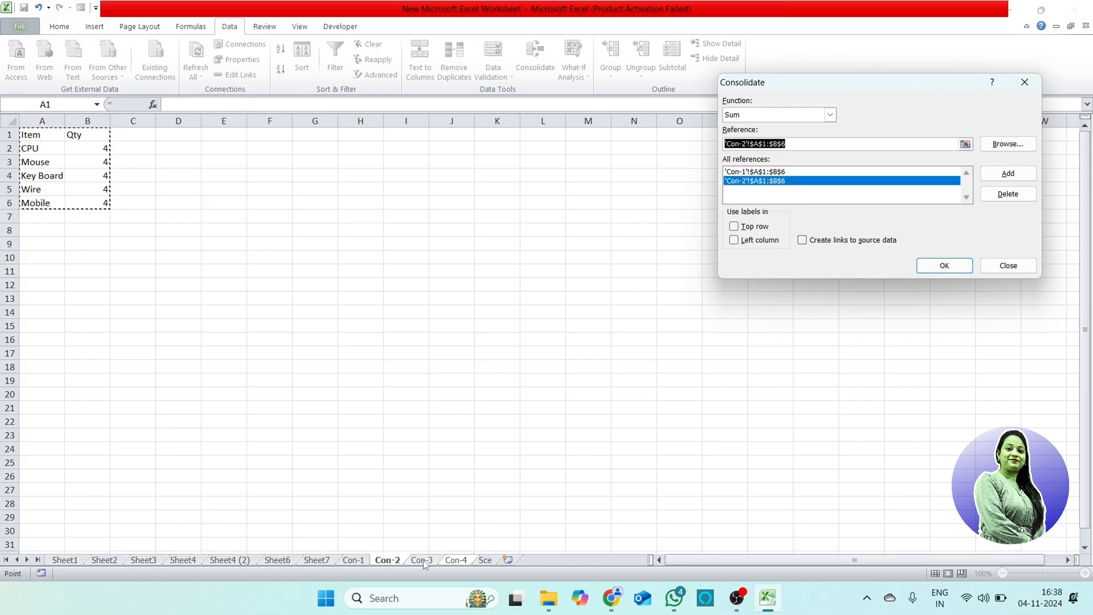
{"action": "left_click", "coordinate": [1008, 174]}
Step: Use top row and left column labels, create links to source data, and generate the consolidated table on Con-4
{"action": "left_click", "coordinate": [734, 226]}
{"action": "left_click", "coordinate": [734, 240]}
{"action": "left_click", "coordinate": [832, 241]}
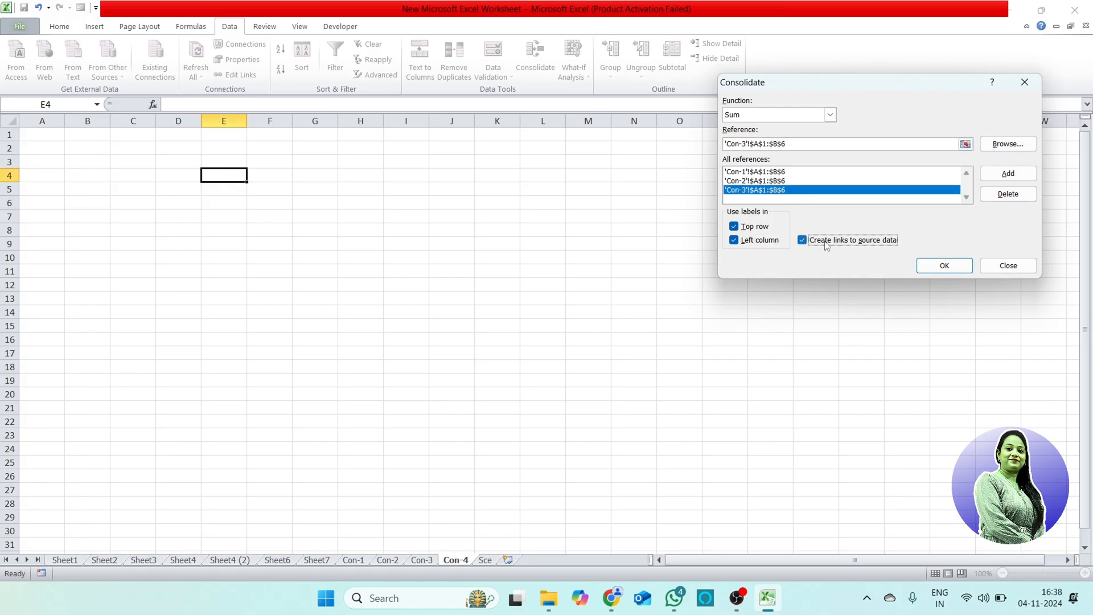
{"action": "left_click", "coordinate": [945, 265]}
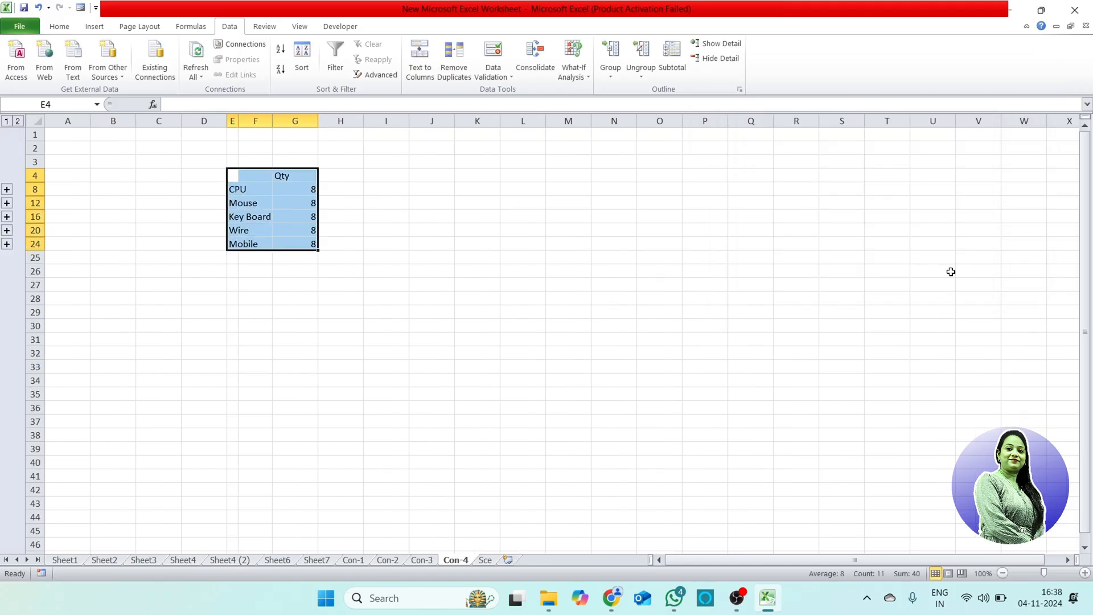
Step: Compare the consolidated CPU quantity on Con-4 with the source quantities on Con-1, Con-2 and Con-3
{"action": "left_click", "coordinate": [444, 322]}
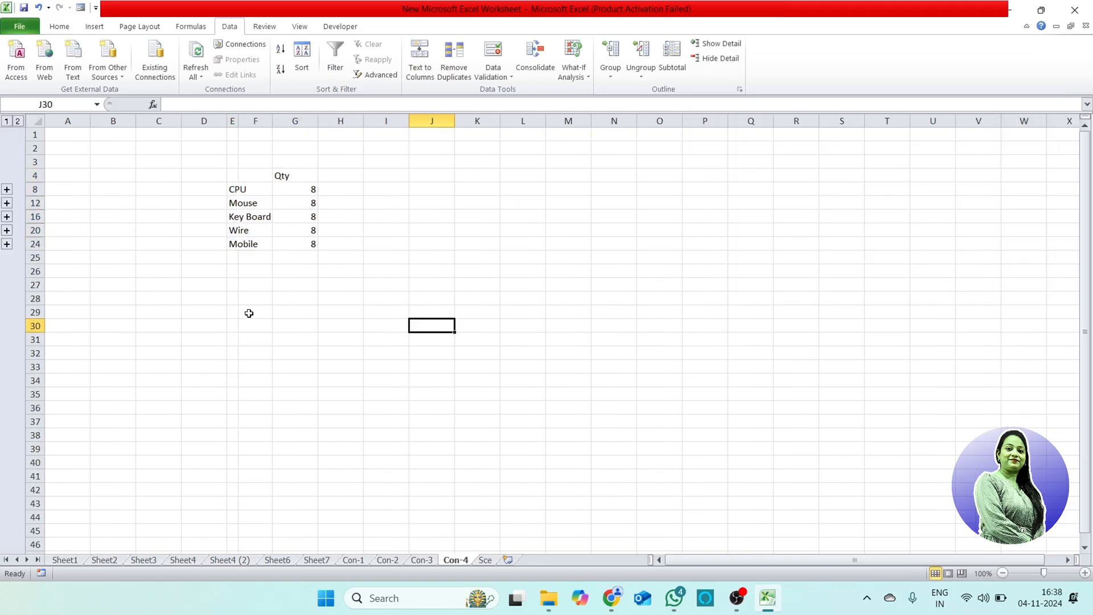
{"action": "left_click", "coordinate": [268, 297]}
{"action": "left_click", "coordinate": [252, 189]}
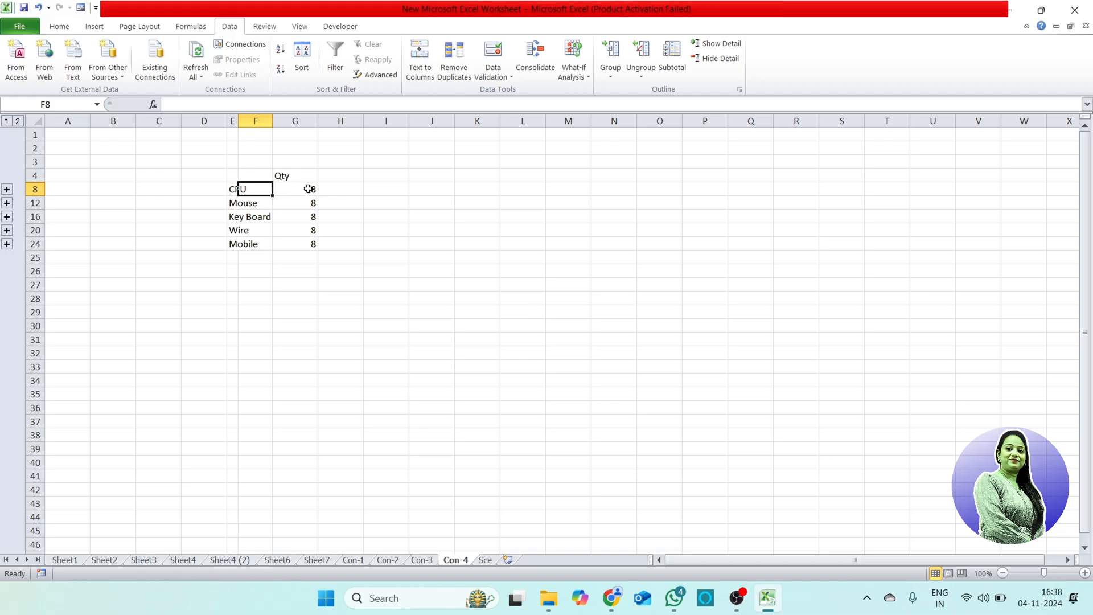
{"action": "left_click", "coordinate": [297, 191]}
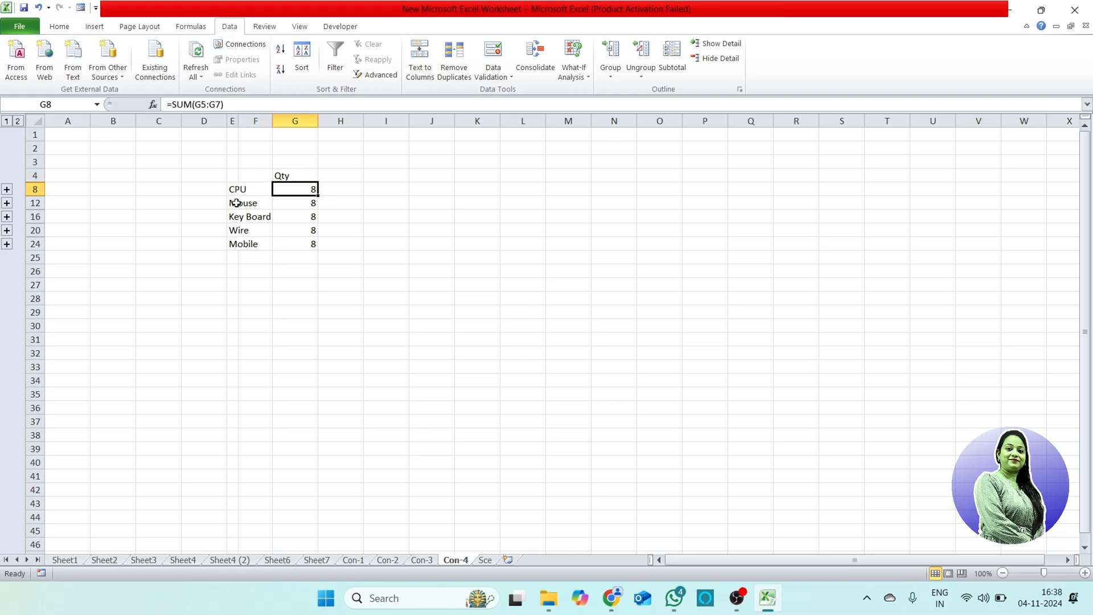
{"action": "left_click", "coordinate": [365, 562]}
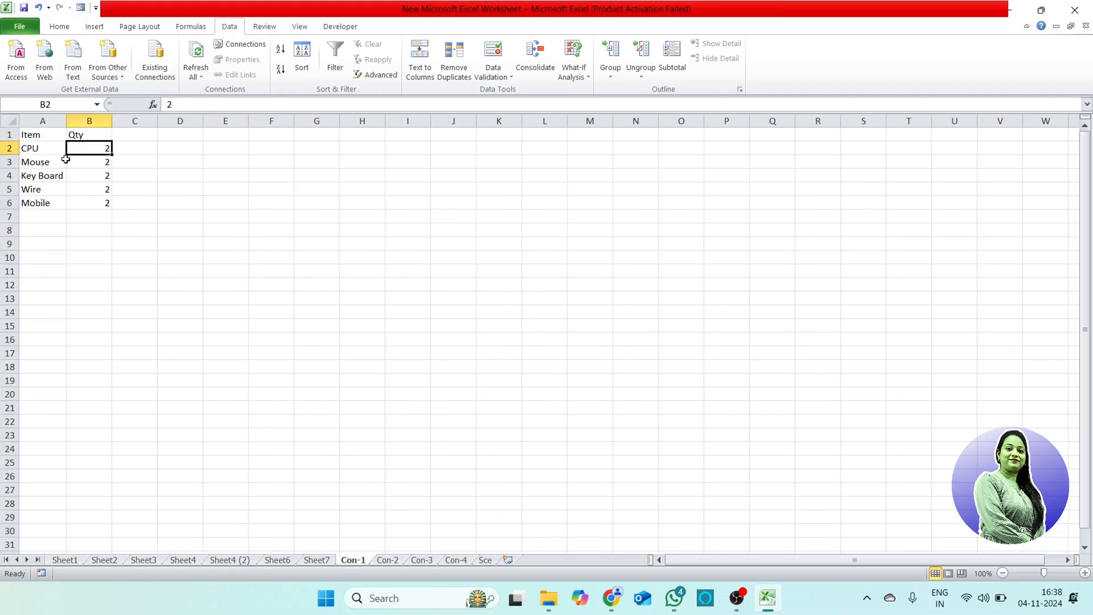
{"action": "left_click", "coordinate": [387, 561]}
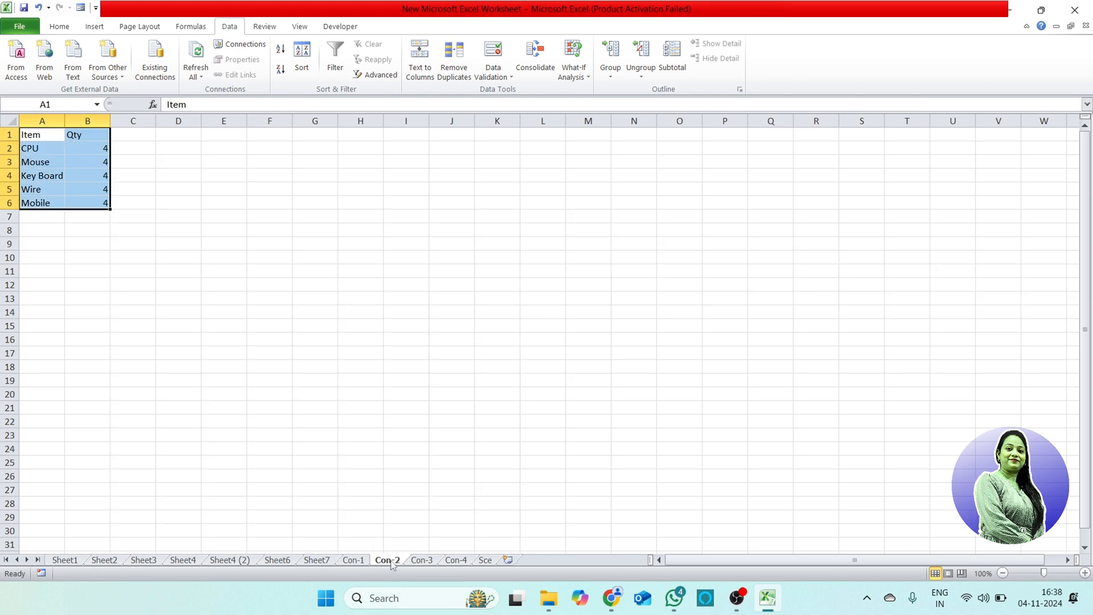
{"action": "left_click", "coordinate": [419, 561]}
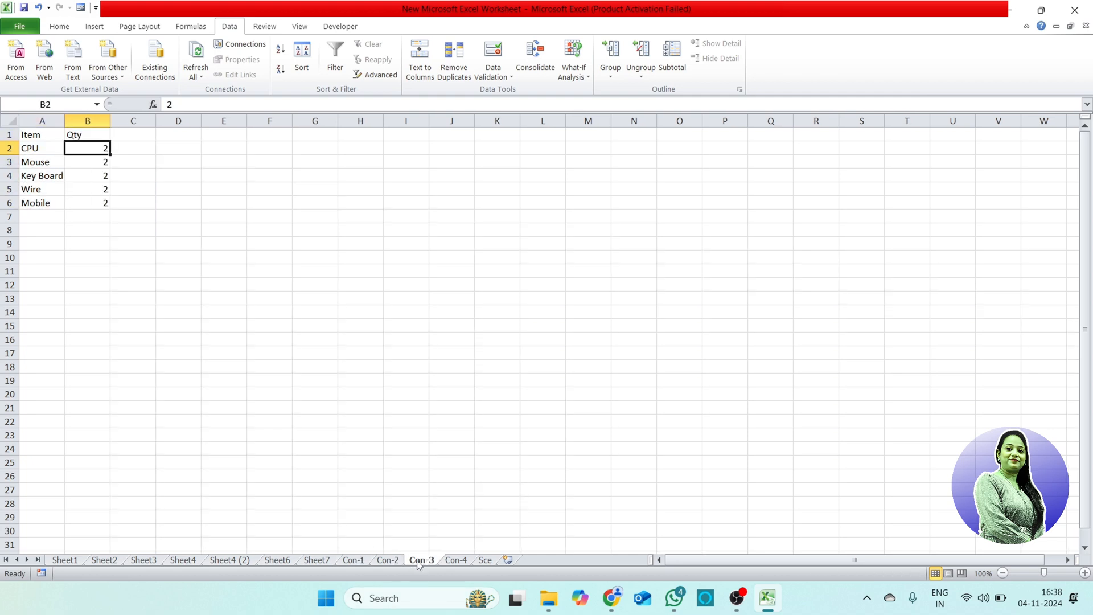
{"action": "left_click", "coordinate": [454, 562]}
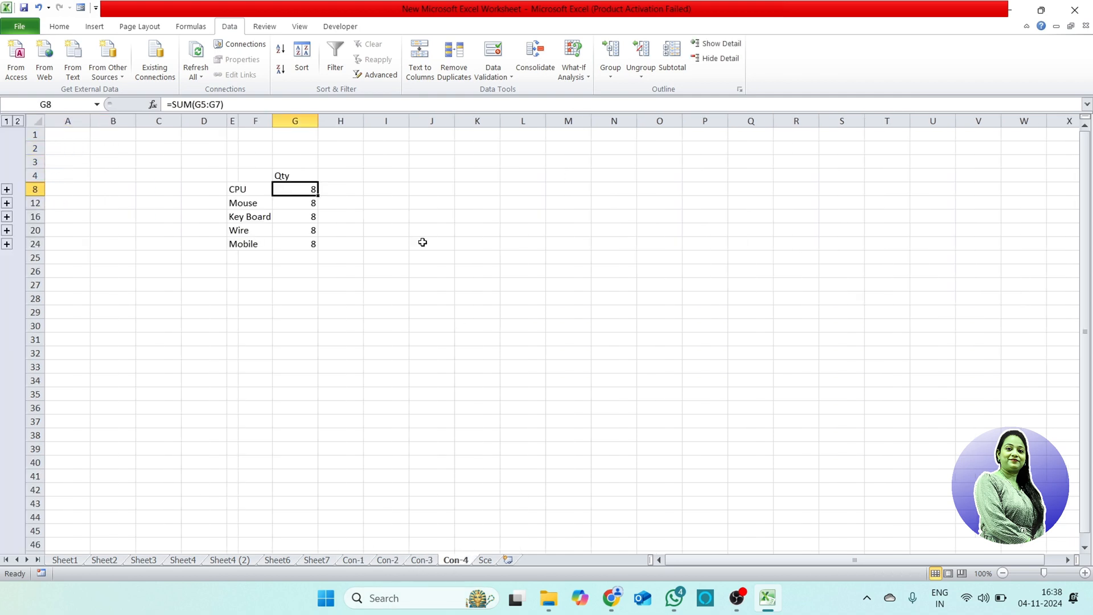
Step: Set the CPU quantity on the Con-1 sheet to 3 and check the linked total on Con-4
{"action": "left_click", "coordinate": [361, 561]}
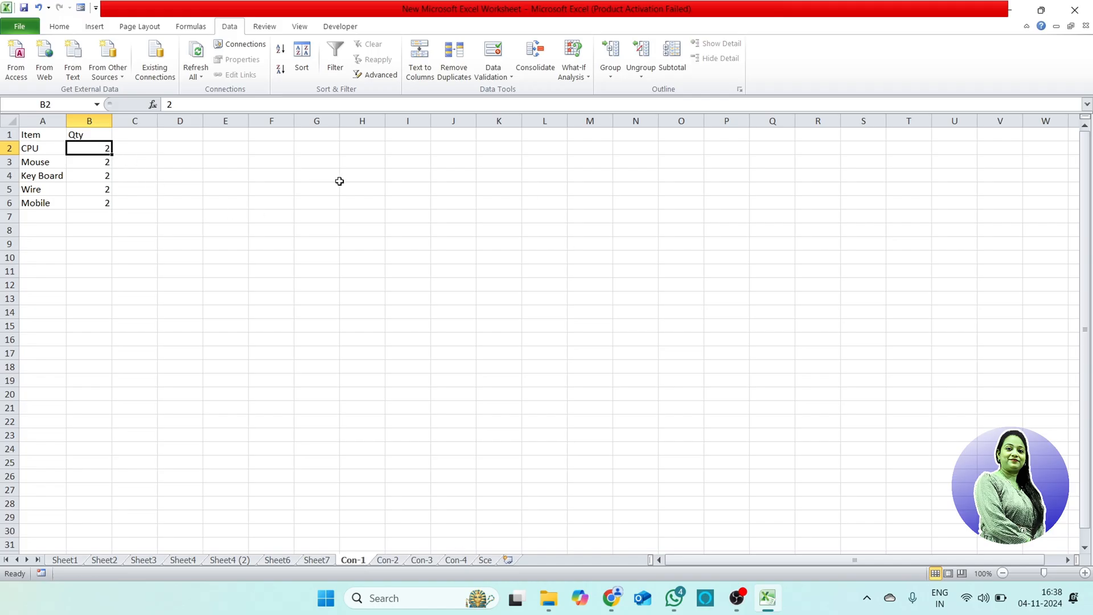
{"action": "type", "text": "3"}
{"action": "key", "text": "Return"}
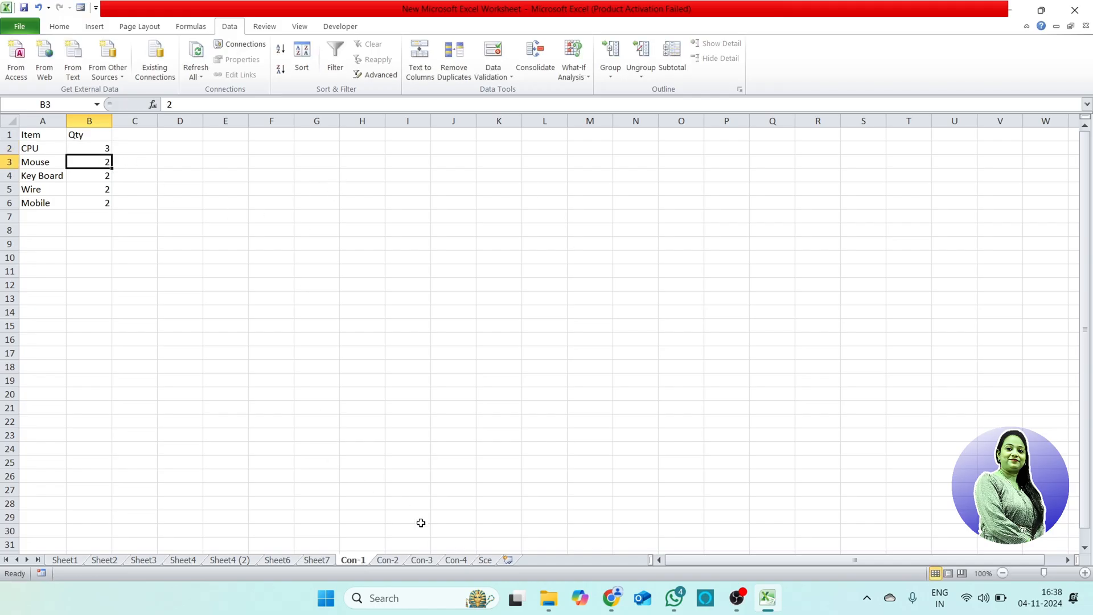
{"action": "left_click", "coordinate": [456, 560]}
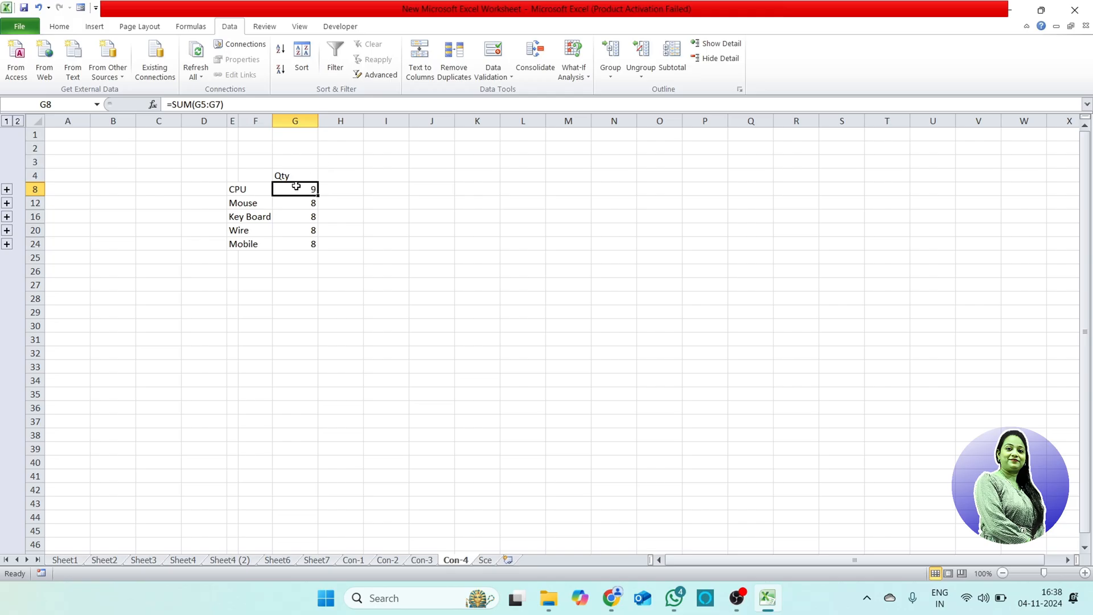
Step: Set the CPU quantity on the Con-2 sheet to 5 and check the linked total on Con-4
{"action": "left_click", "coordinate": [392, 561]}
{"action": "left_click", "coordinate": [103, 152]}
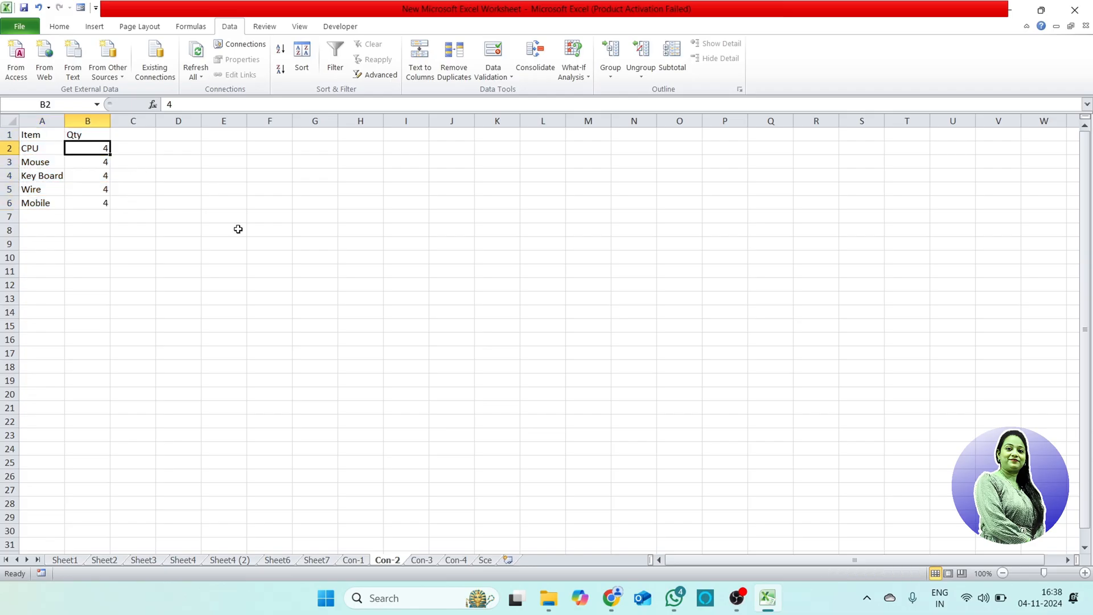
{"action": "type", "text": "5"}
{"action": "key", "text": "Return"}
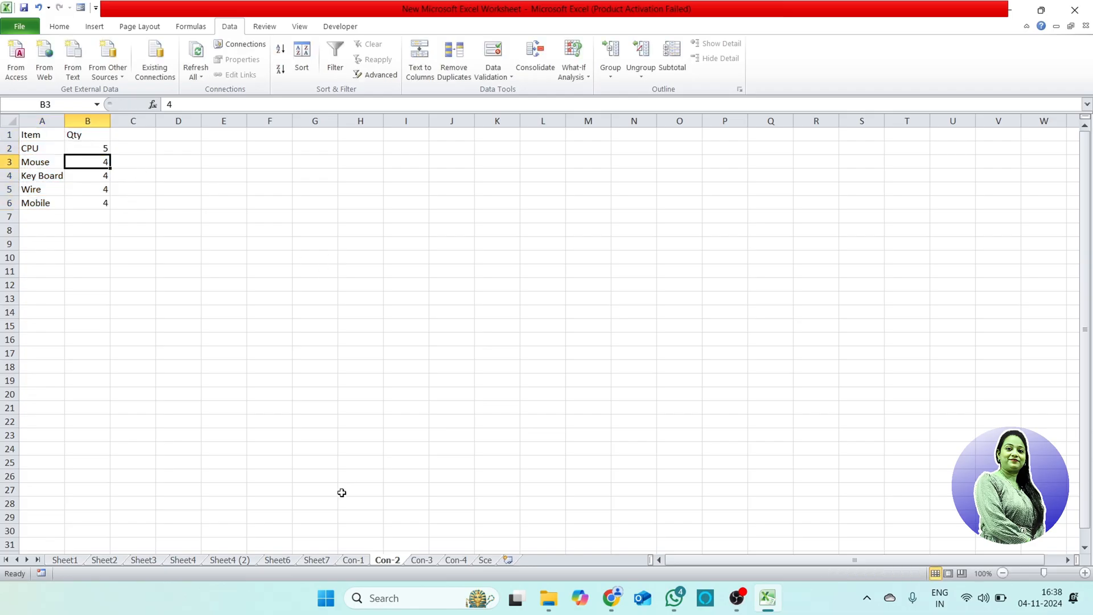
{"action": "left_click", "coordinate": [459, 561]}
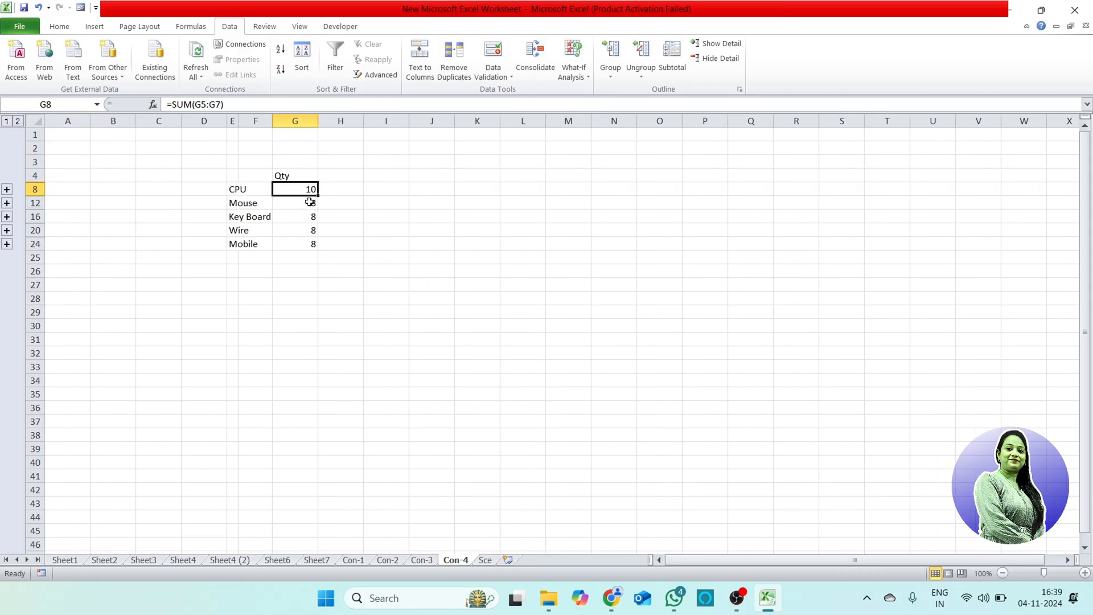
Step: Expand the CPU group in the consolidated table and widen column F to fit the full source workbook names
{"action": "left_click", "coordinate": [7, 189]}
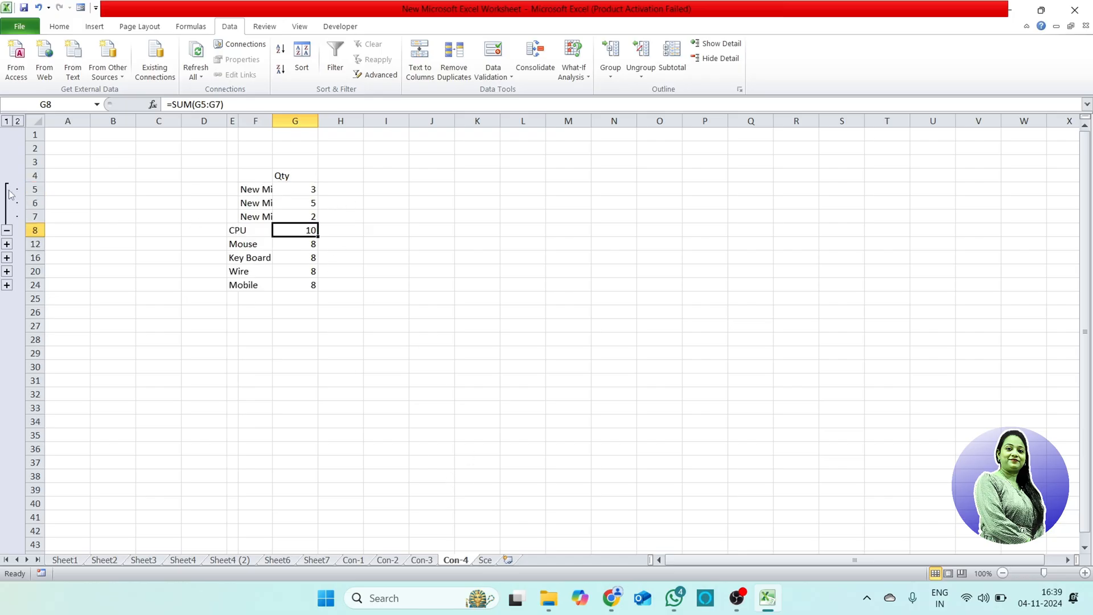
{"action": "left_click_drag", "start_coordinate": [273, 121], "coordinate": [393, 120]}
{"action": "left_click", "coordinate": [316, 188]}
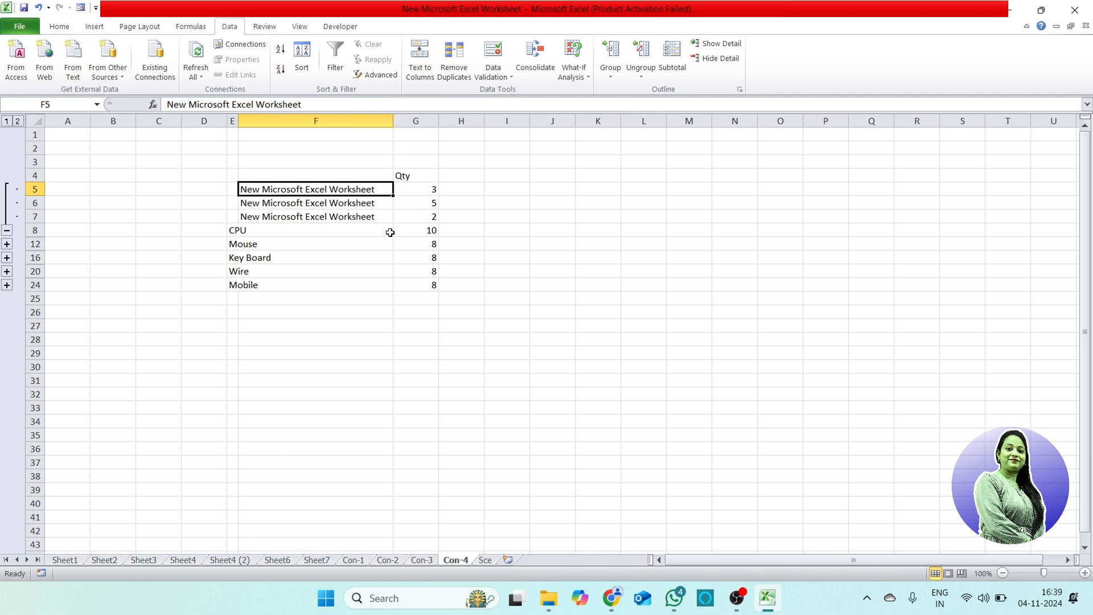
Step: Examine the three source quantities in G5:G7 and the CPU total they feed
{"action": "left_click", "coordinate": [283, 231]}
{"action": "left_click", "coordinate": [434, 203]}
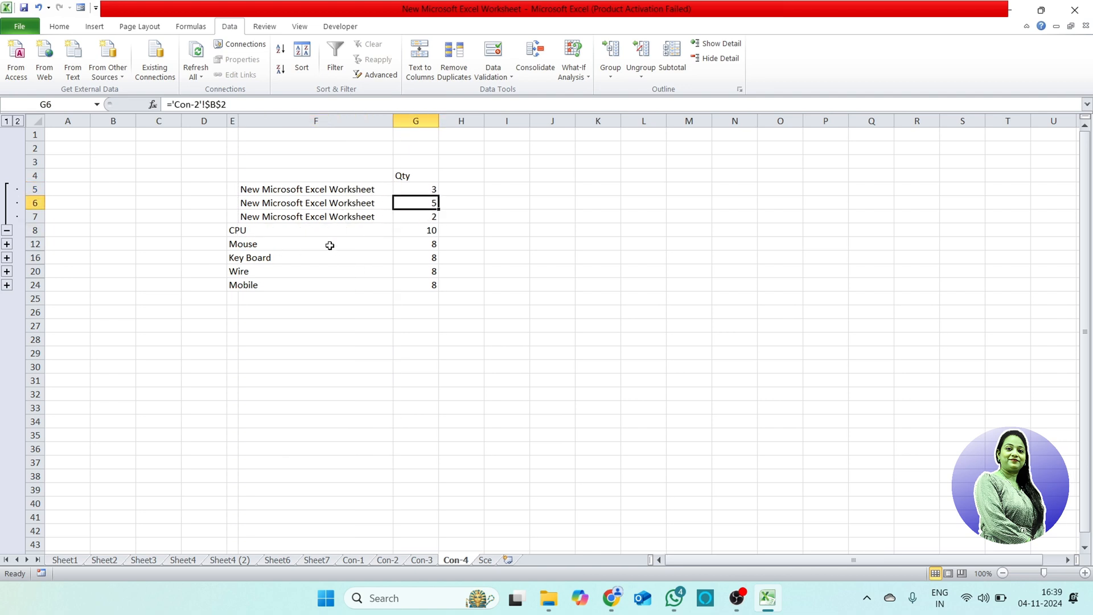
{"action": "left_click", "coordinate": [242, 231]}
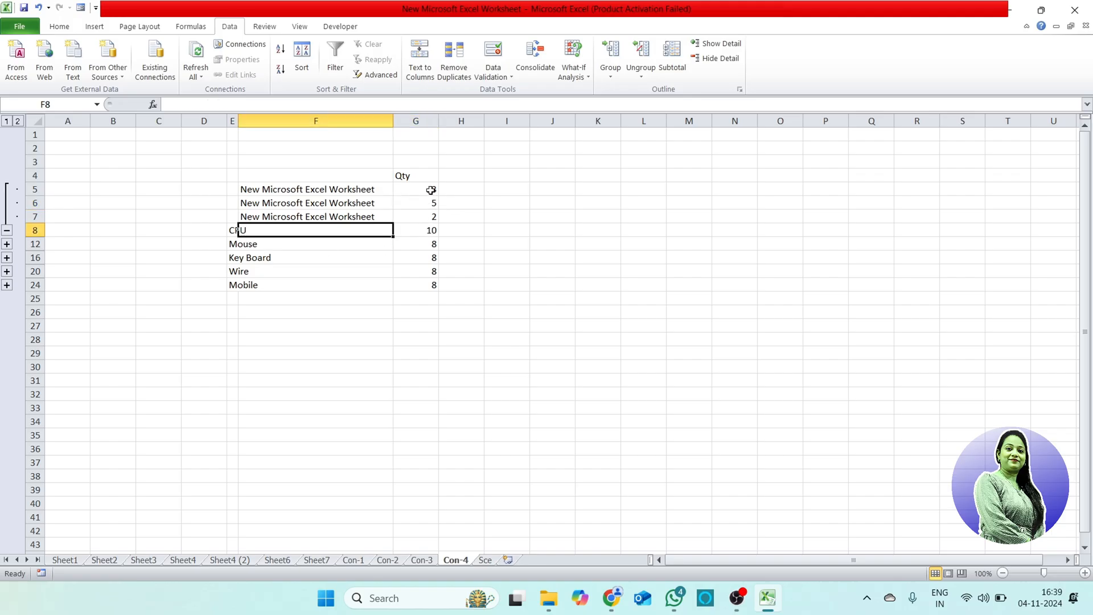
{"action": "left_click_drag", "start_coordinate": [433, 190], "coordinate": [434, 219]}
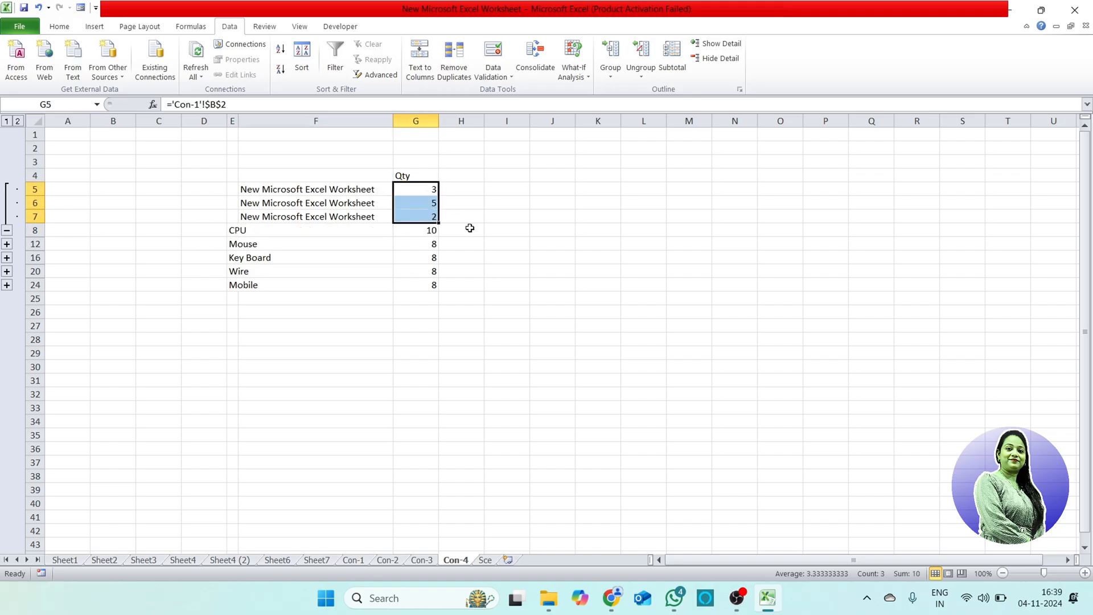
{"action": "left_click", "coordinate": [404, 231]}
Step: Expand the Mouse group and inspect its three source quantities
{"action": "left_click", "coordinate": [246, 244]}
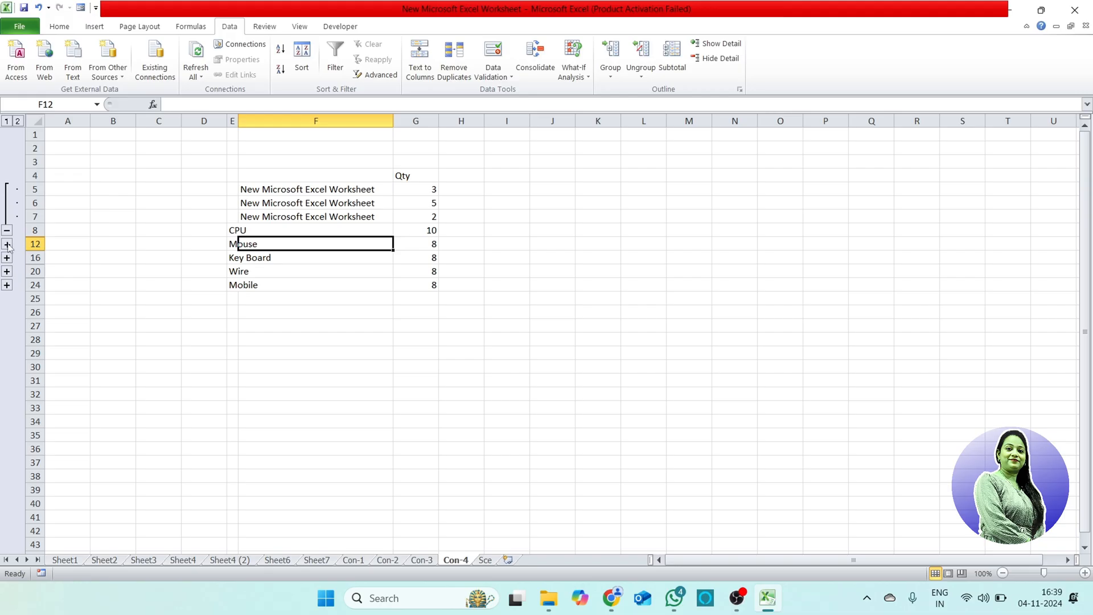
{"action": "left_click", "coordinate": [7, 244]}
{"action": "left_click_drag", "start_coordinate": [420, 245], "coordinate": [424, 271]}
{"action": "left_click", "coordinate": [426, 396]}
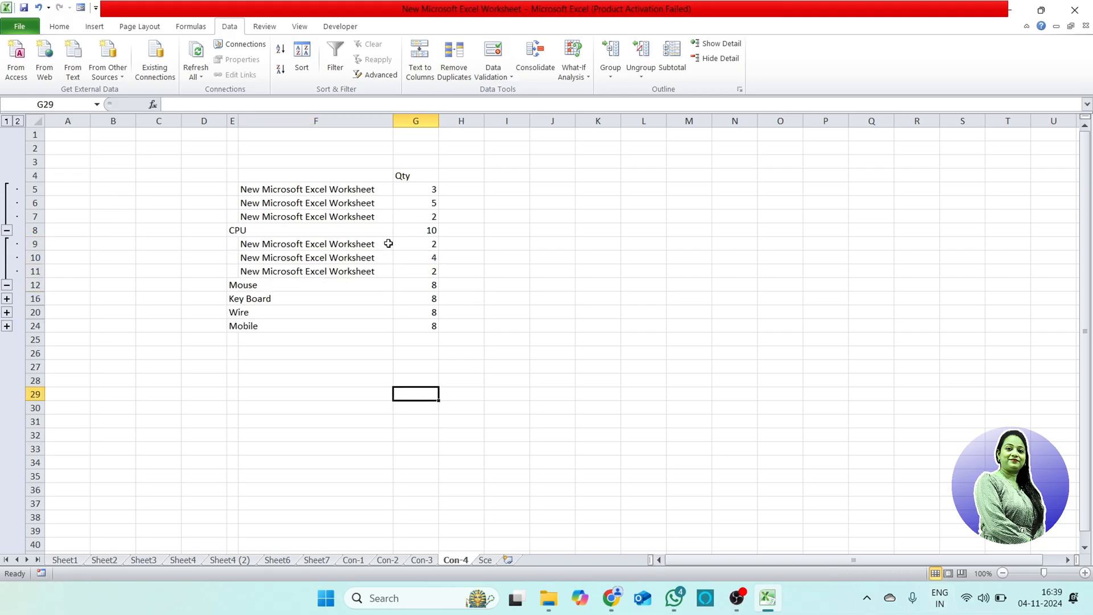
Step: Check each CPU source row and its quantity in turn, ending with the CPU sum formula
{"action": "left_click", "coordinate": [336, 189]}
{"action": "left_click", "coordinate": [430, 189]}
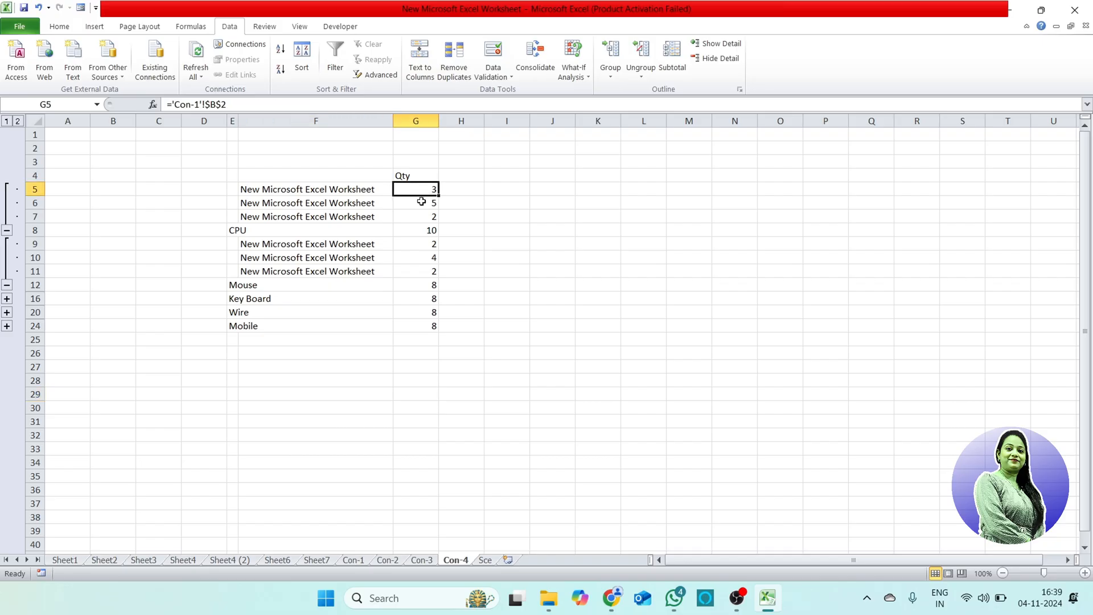
{"action": "left_click", "coordinate": [354, 206]}
{"action": "left_click", "coordinate": [420, 203]}
{"action": "left_click", "coordinate": [370, 218]}
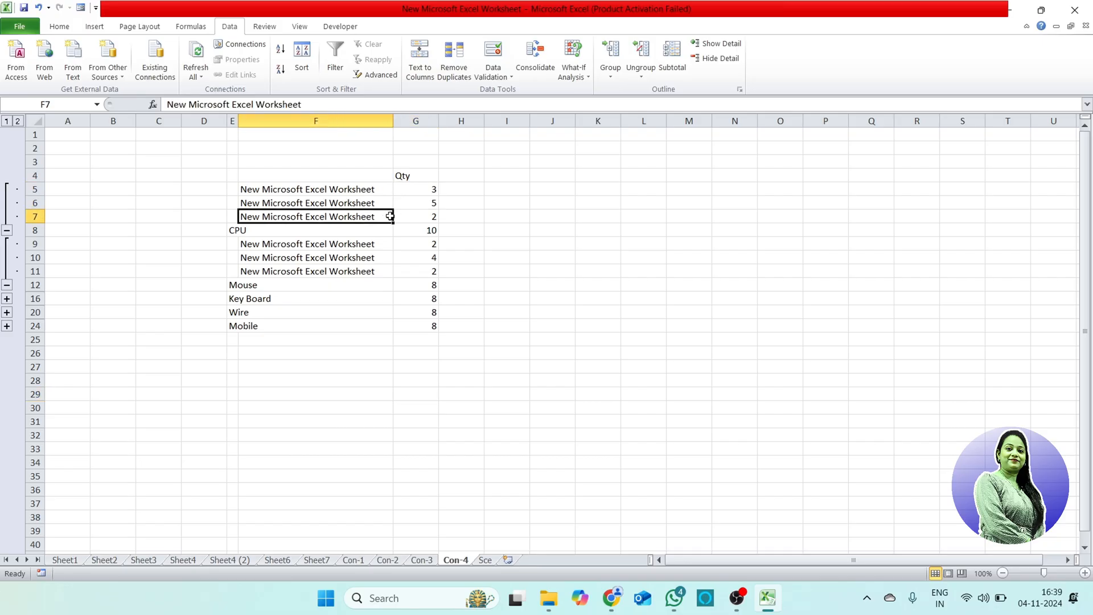
{"action": "left_click", "coordinate": [419, 217]}
{"action": "left_click", "coordinate": [426, 230]}
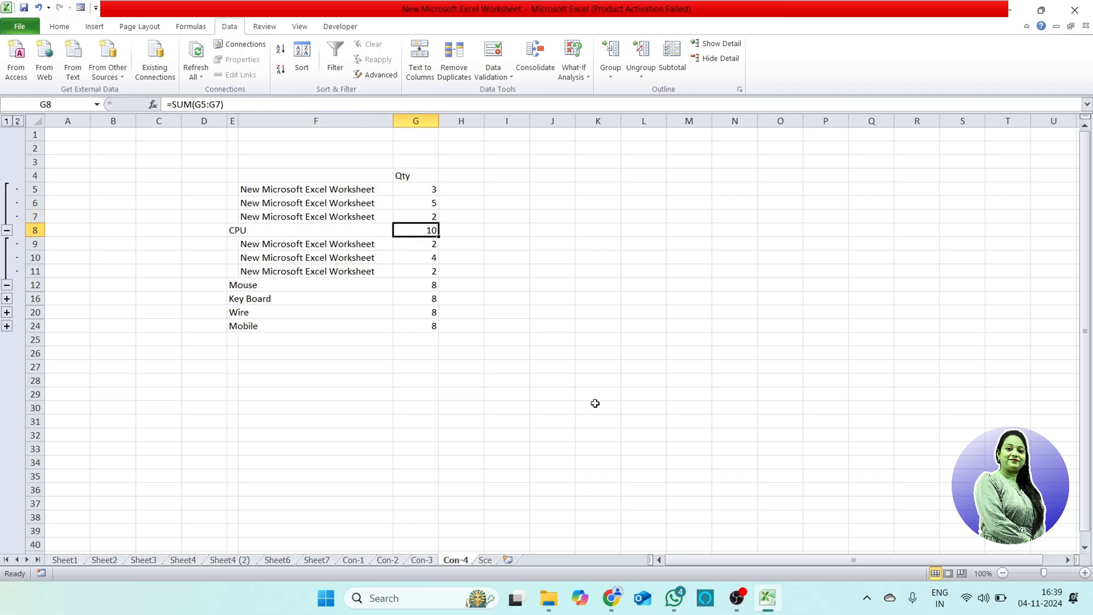
Step: Collapse the CPU and Mouse groups so only the item totals are displayed
{"action": "left_click", "coordinate": [7, 231]}
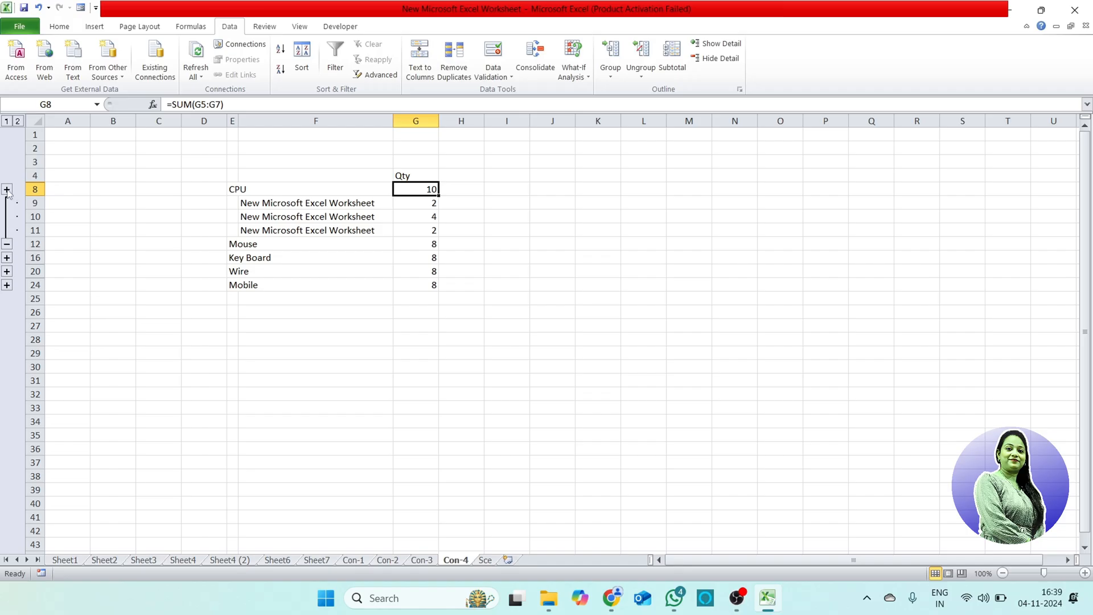
{"action": "left_click", "coordinate": [6, 189]}
{"action": "left_click", "coordinate": [7, 231]}
{"action": "left_click", "coordinate": [7, 244]}
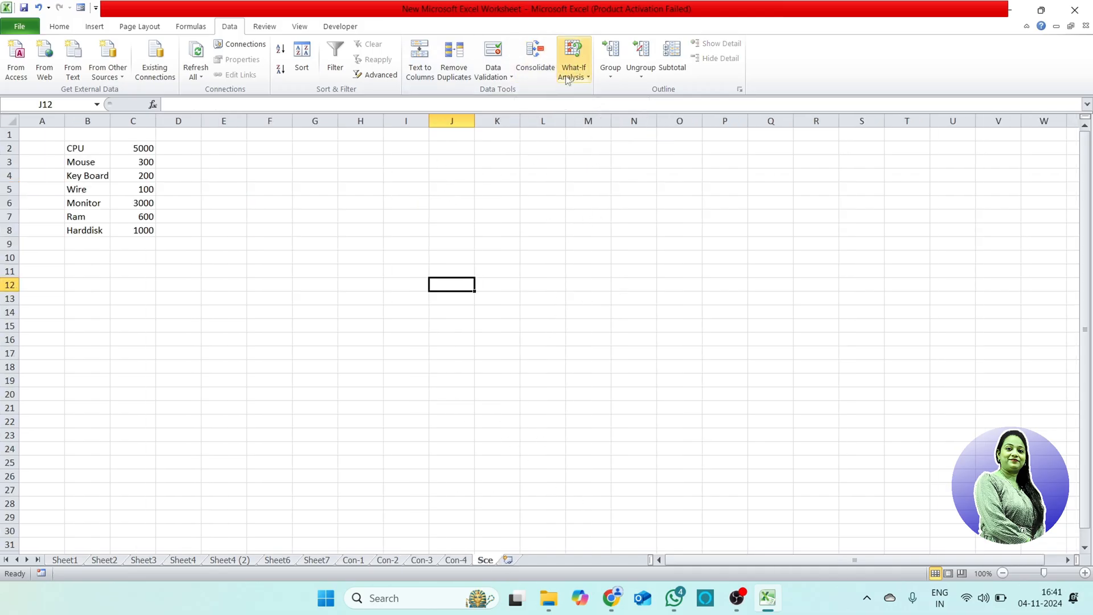
Step: Open the What-If Analysis choices for the item price list on the Sce sheet
{"action": "left_click", "coordinate": [573, 71]}
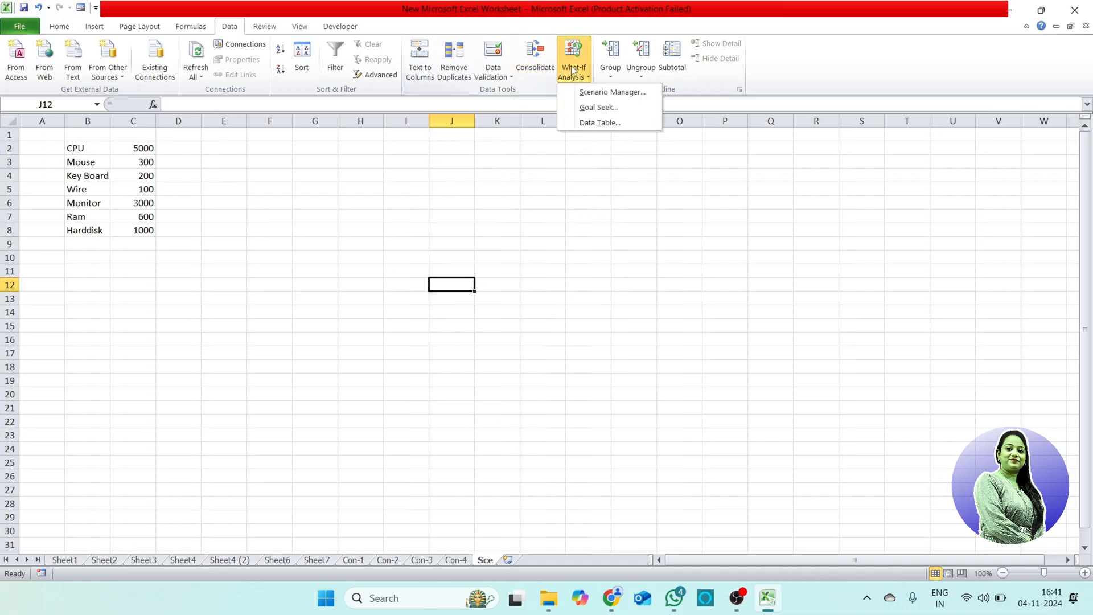
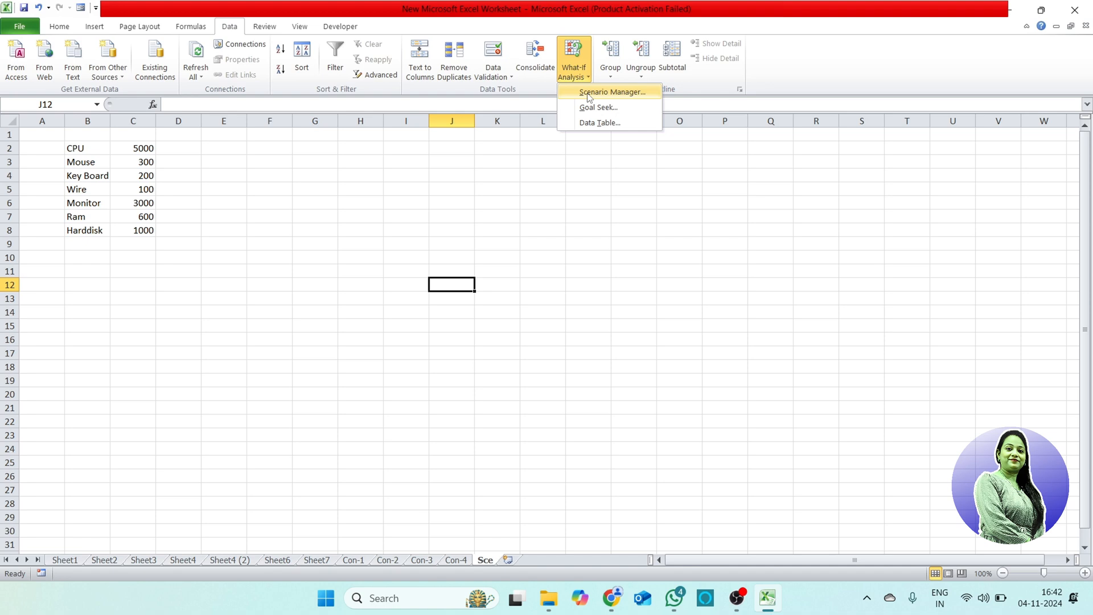
Step: Total the item prices C2:C8 with AutoSum in cell C9 and select the total
{"action": "left_click", "coordinate": [582, 171]}
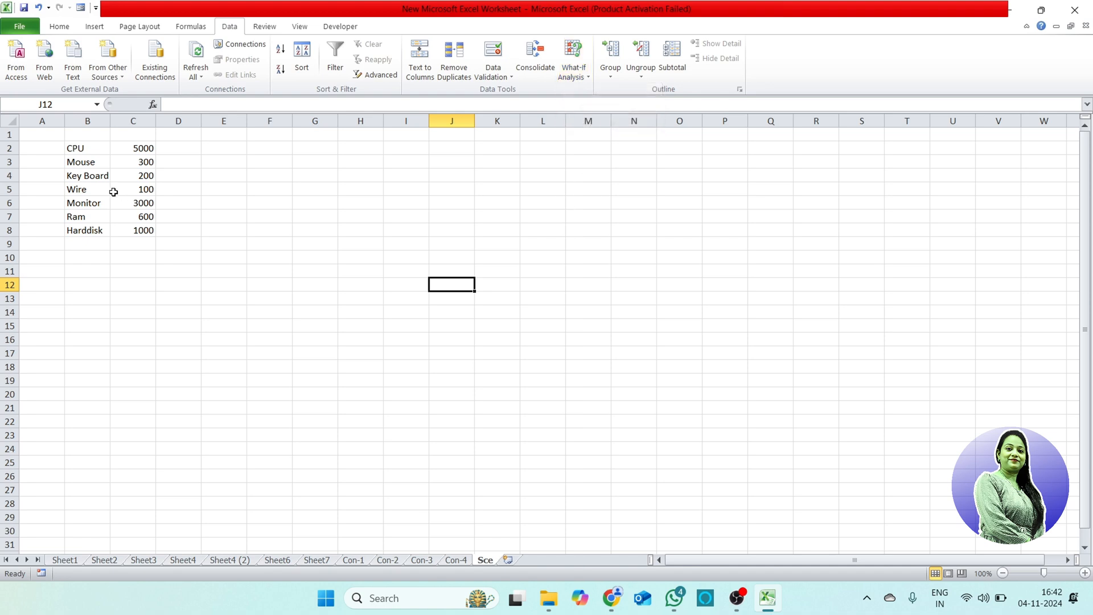
{"action": "left_click", "coordinate": [84, 149]}
{"action": "left_click_drag", "start_coordinate": [145, 148], "coordinate": [151, 243]}
{"action": "left_click", "coordinate": [60, 26]}
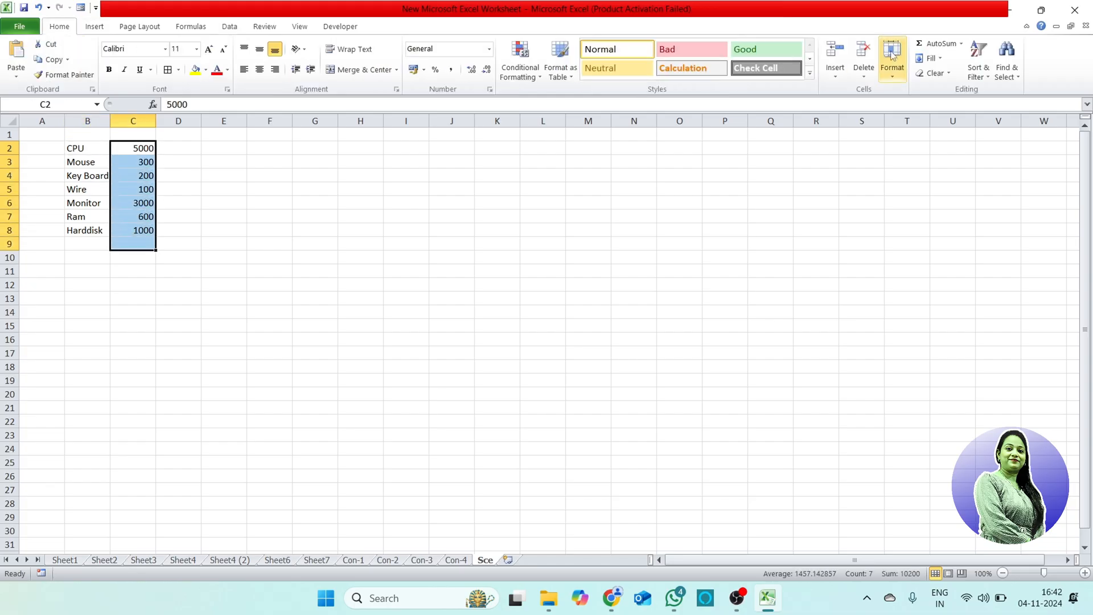
{"action": "left_click", "coordinate": [926, 42]}
{"action": "left_click", "coordinate": [493, 324]}
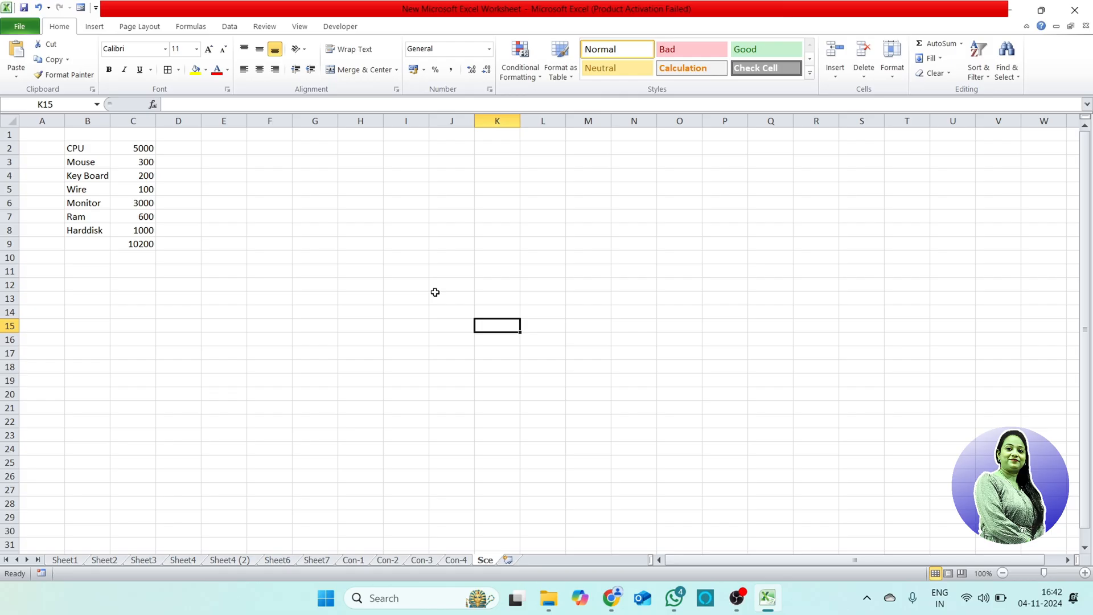
{"action": "left_click", "coordinate": [150, 246]}
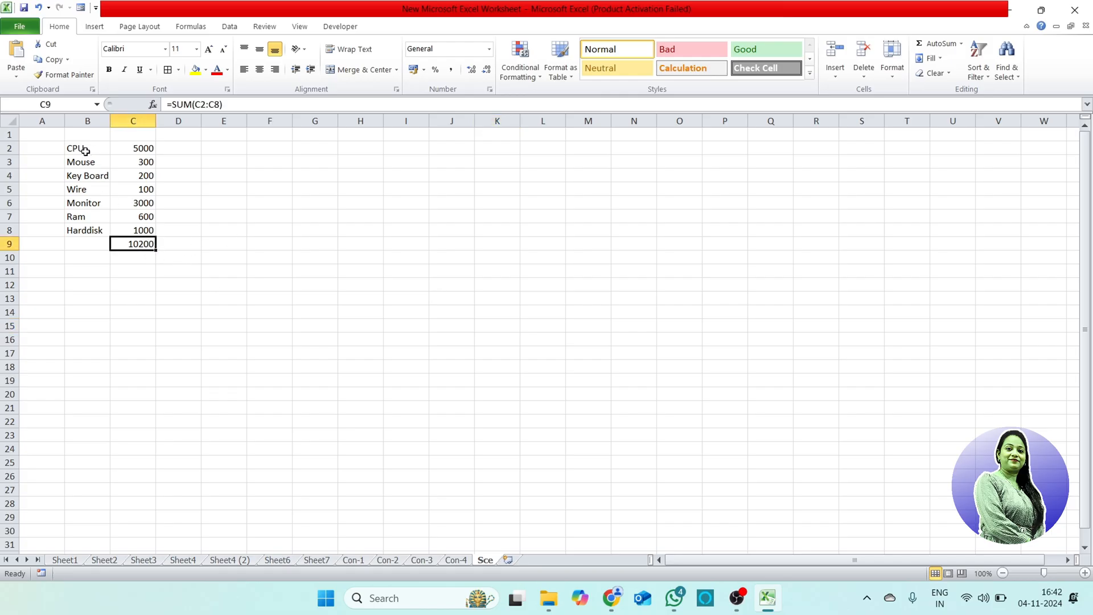
Step: Create a scenario named L in Scenario Manager with changing cells B2:C8, keeping the sheet's prices as its values
{"action": "left_click_drag", "start_coordinate": [88, 147], "coordinate": [152, 234]}
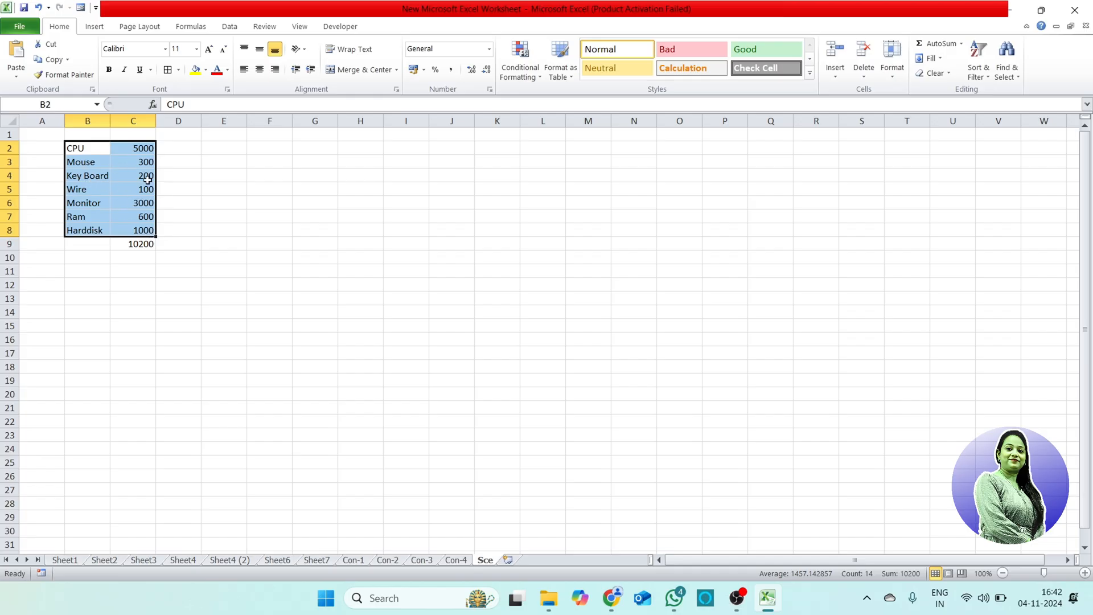
{"action": "left_click", "coordinate": [263, 28]}
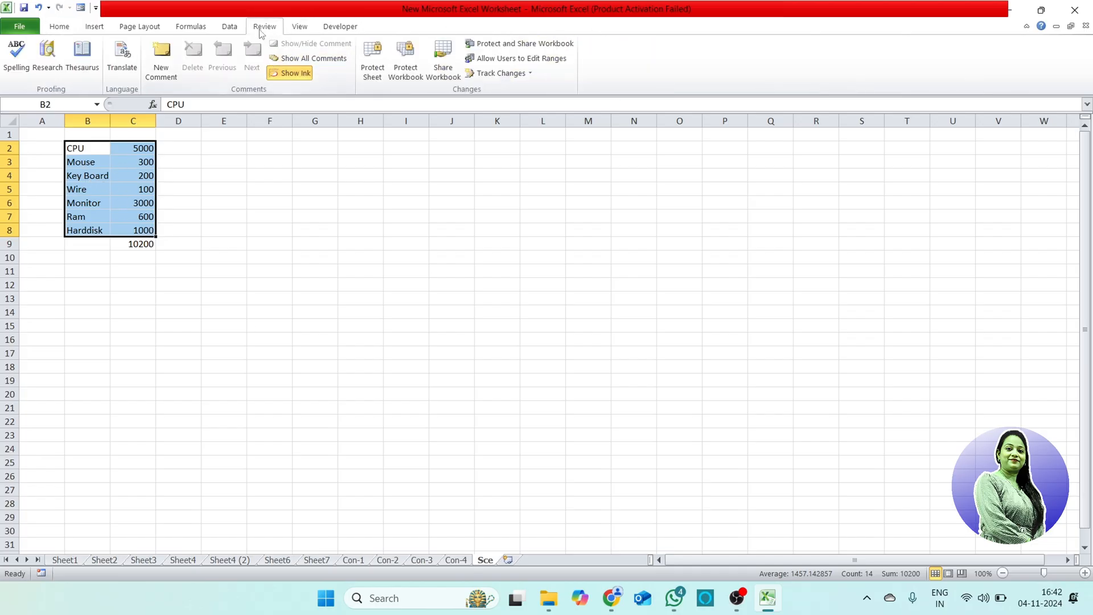
{"action": "left_click", "coordinate": [227, 27]}
{"action": "left_click", "coordinate": [573, 72]}
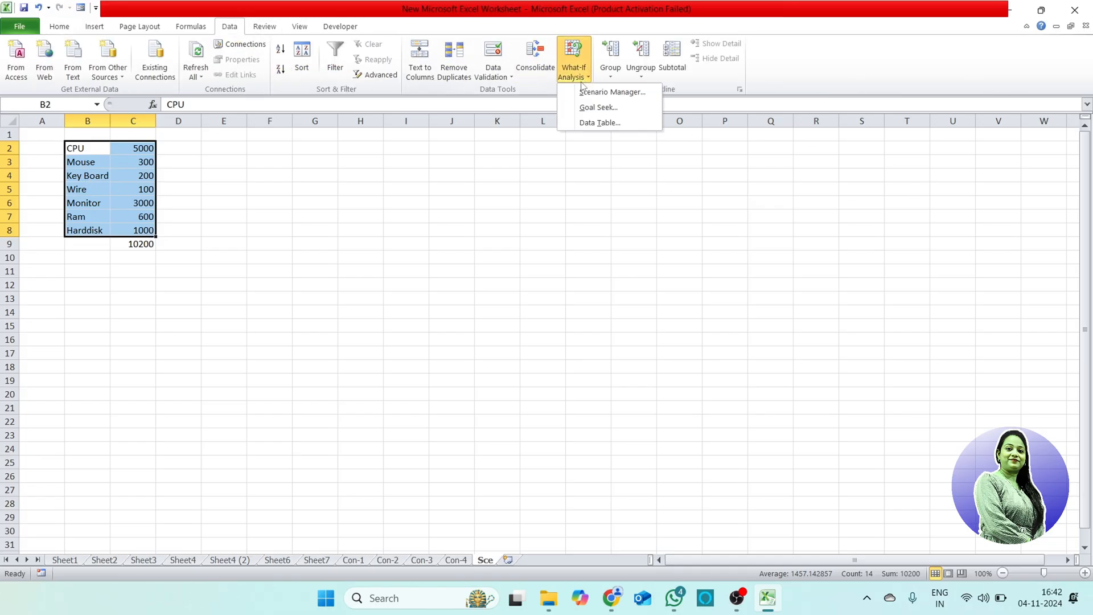
{"action": "left_click", "coordinate": [580, 93]}
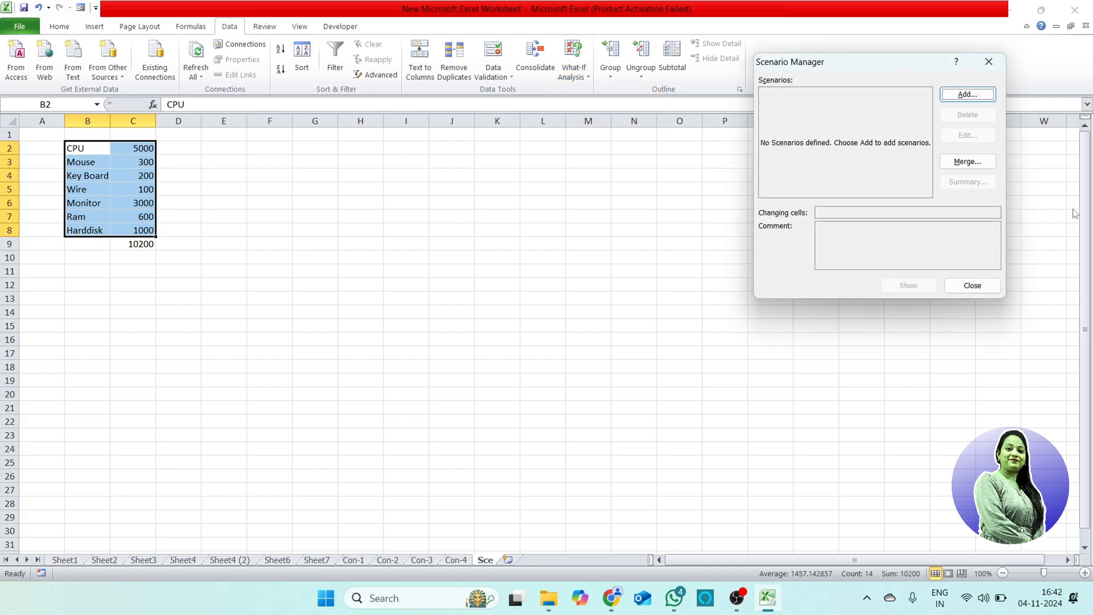
{"action": "left_click", "coordinate": [968, 95]}
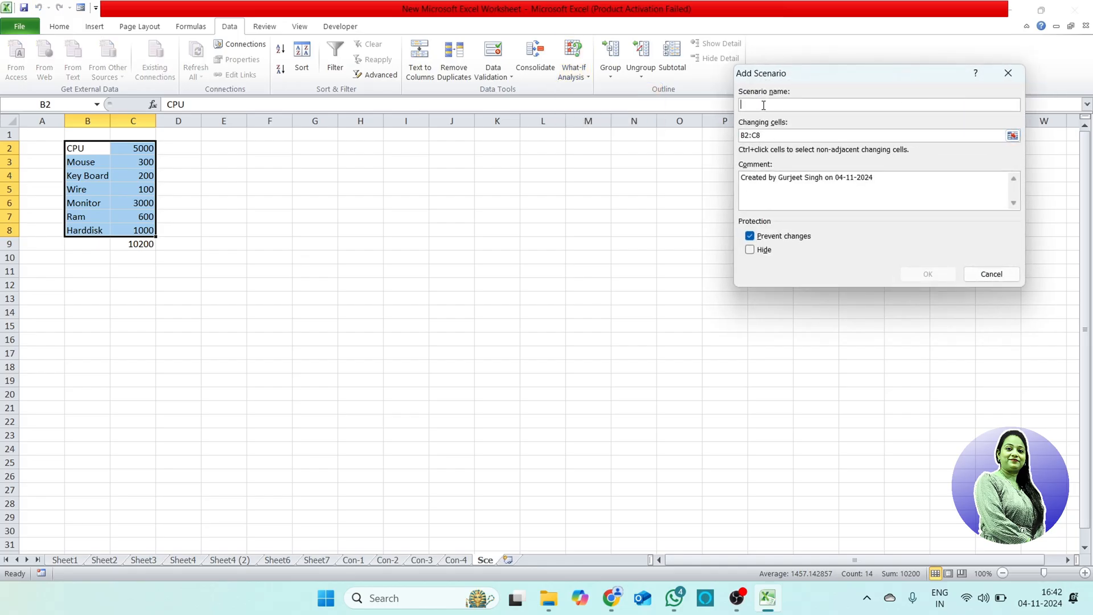
{"action": "type", "text": "l"}
{"action": "left_click", "coordinate": [937, 275]}
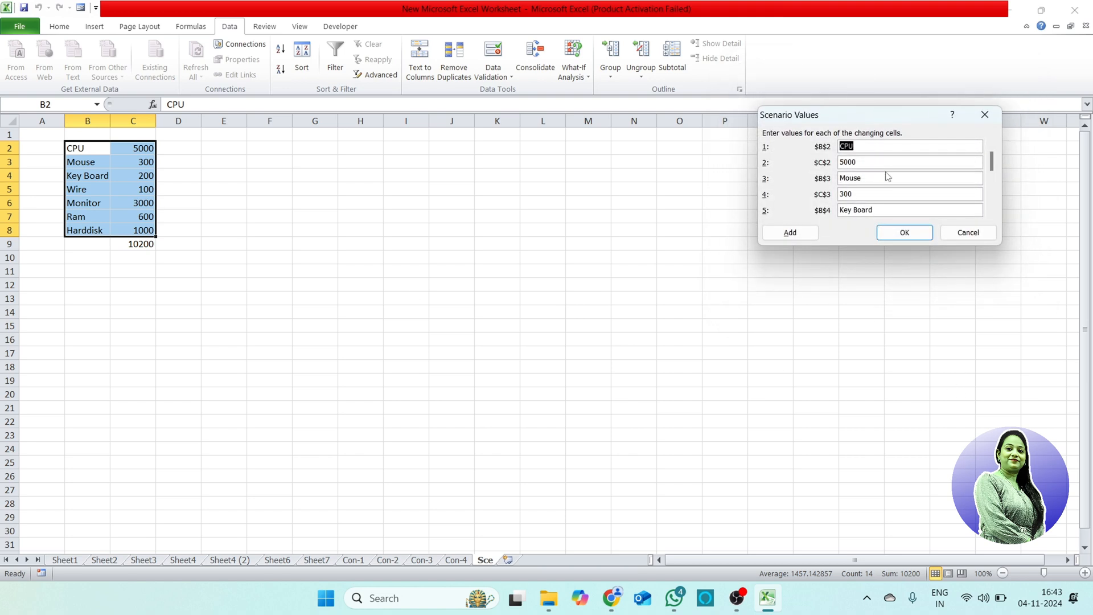
{"action": "key", "text": "Tab"}
{"action": "key", "text": "Tab"}
{"action": "key", "text": "Tab"}
{"action": "key", "text": "Tab"}
{"action": "key", "text": "Tab"}
{"action": "key", "text": "Tab"}
{"action": "key", "text": "Tab"}
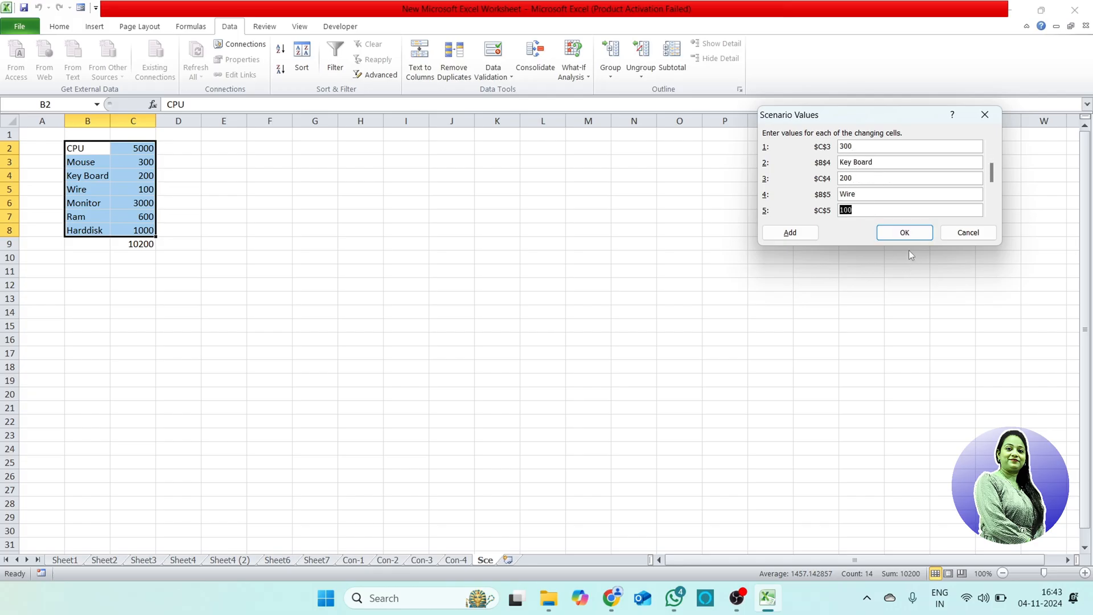
{"action": "left_click", "coordinate": [791, 234]}
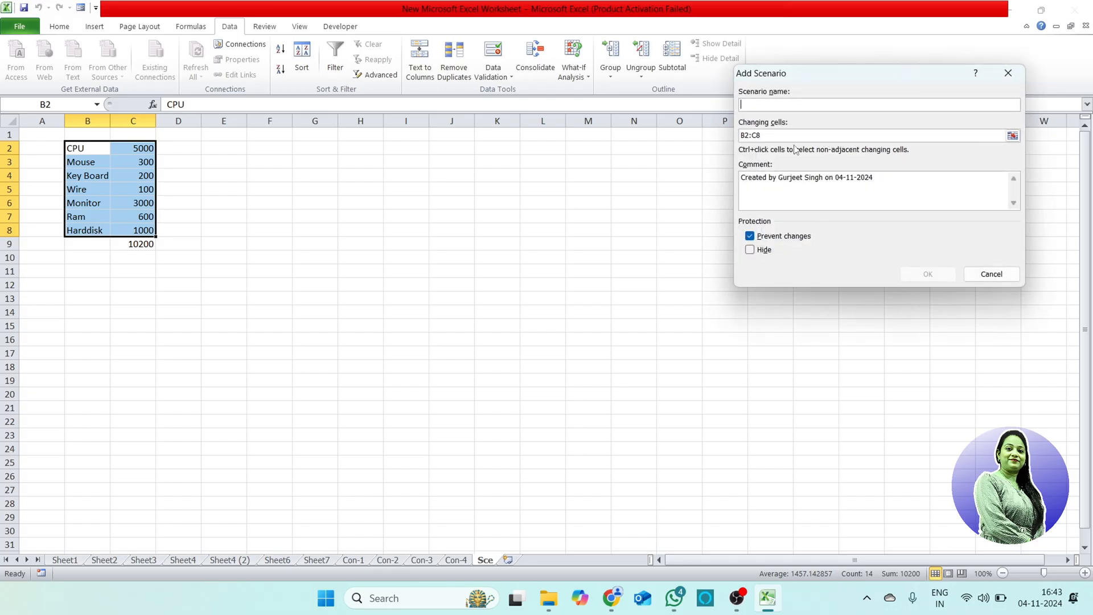
Step: Add scenario M for B2:C8 with CPU 7000, Mouse 400 and Key Board 300
{"action": "type", "text": "M"}
{"action": "left_click", "coordinate": [927, 274]}
{"action": "key", "text": "Tab"}
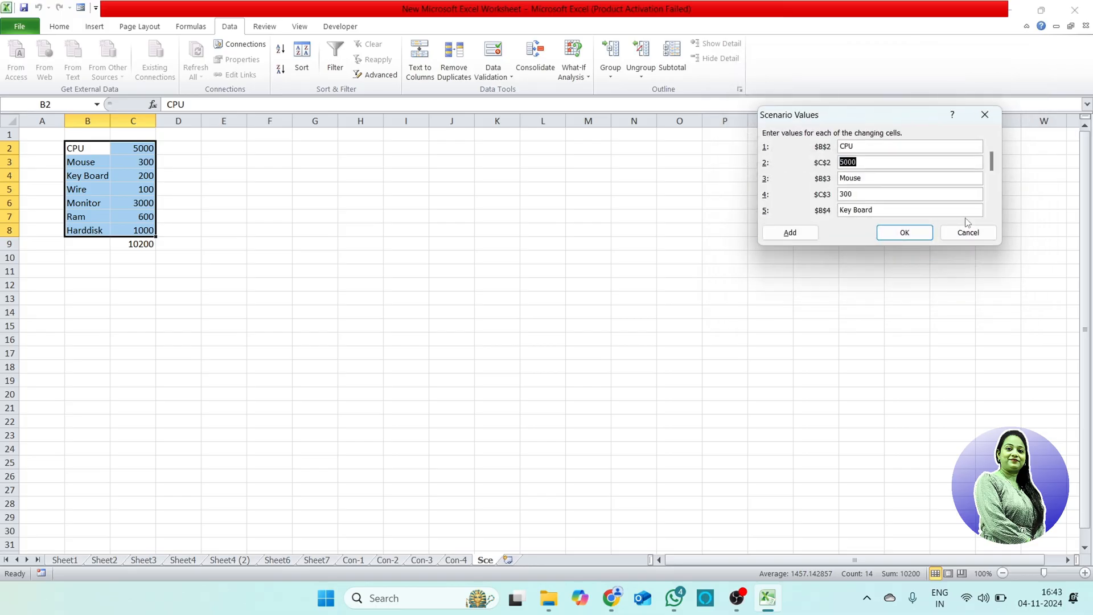
{"action": "type", "text": "7000"}
{"action": "key", "text": "Tab"}
{"action": "key", "text": "Tab"}
{"action": "type", "text": "4"}
{"action": "key", "text": "Tab"}
{"action": "key", "text": "Tab"}
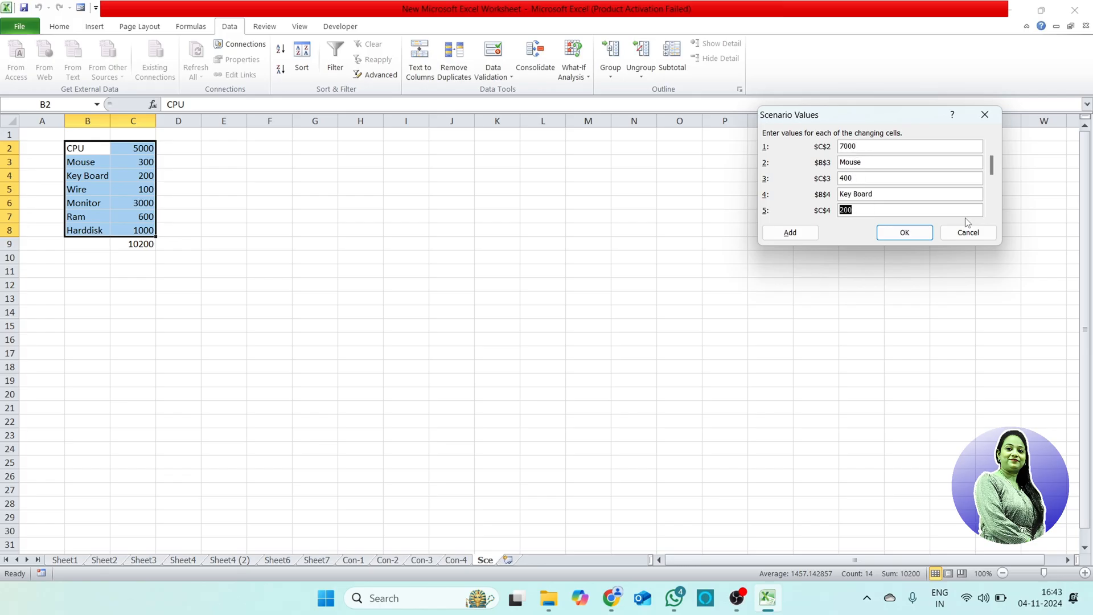
{"action": "type", "text": "300"}
Step: Complete scenario M with Wire 200, Monitor 4000, Ram 700 and Harddisk 2000, and save it
{"action": "key", "text": "Tab"}
{"action": "key", "text": "Tab"}
{"action": "type", "text": "200"}
{"action": "key", "text": "Tab"}
{"action": "key", "text": "Tab"}
{"action": "type", "text": "4000"}
{"action": "key", "text": "Tab"}
{"action": "key", "text": "Tab"}
{"action": "type", "text": "700"}
{"action": "key", "text": "Tab"}
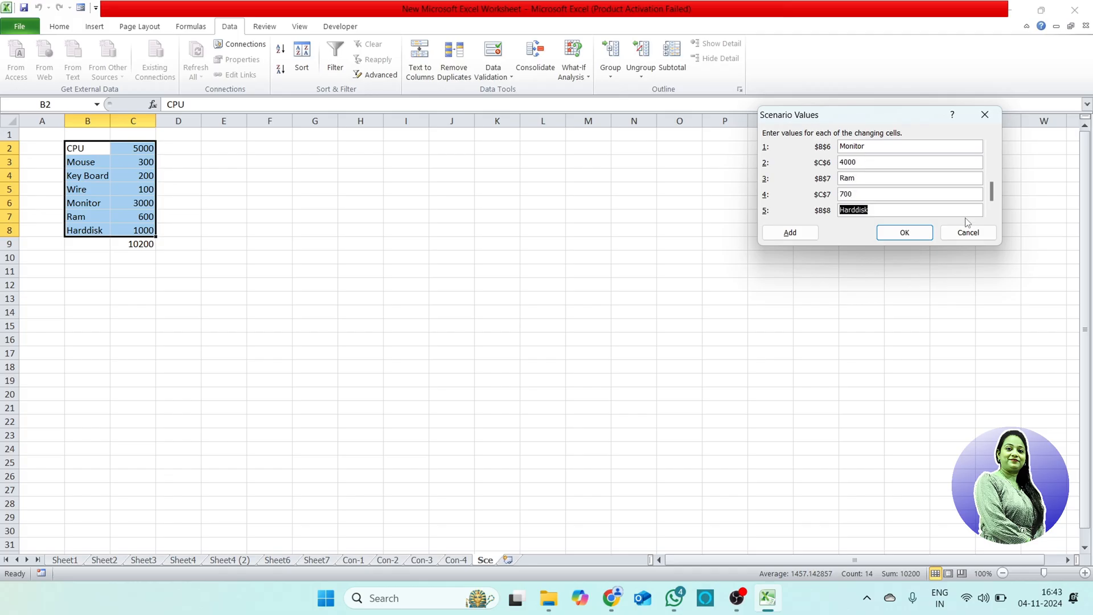
{"action": "key", "text": "Tab"}
{"action": "type", "text": "200"}
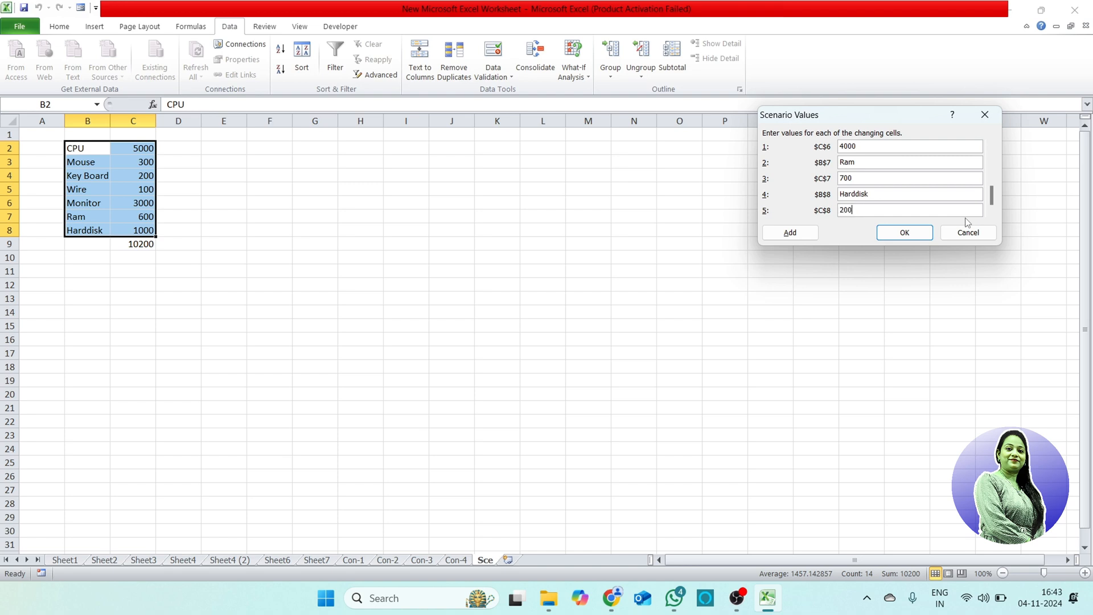
{"action": "type", "text": "0"}
{"action": "left_click", "coordinate": [790, 233]}
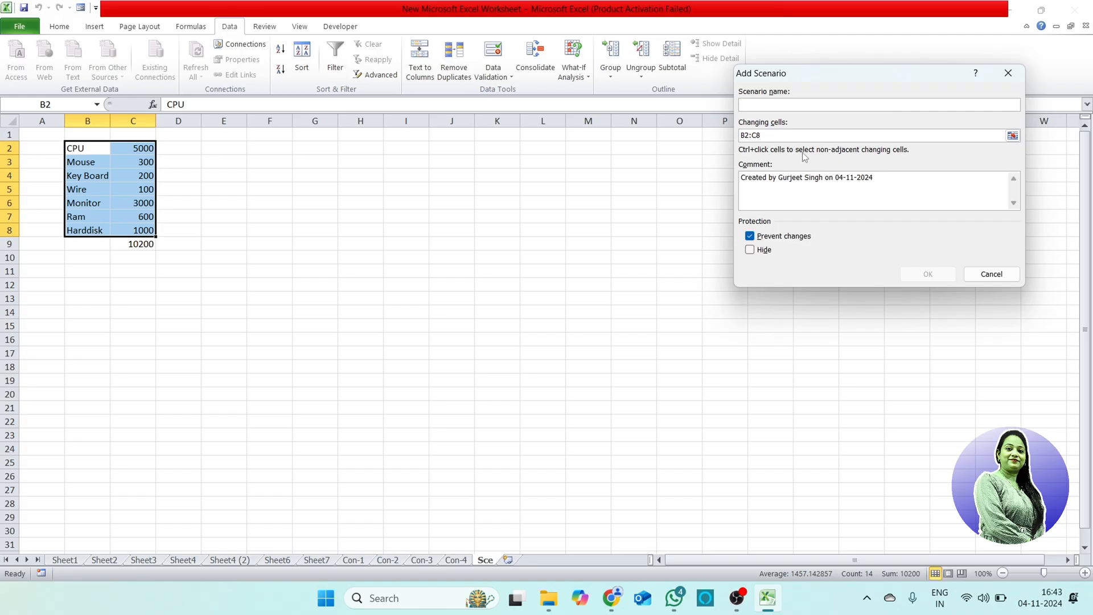
Step: Add scenario H for B2:C8 with CPU 8000, Mouse 500 and Key Board 600
{"action": "type", "text": "H"}
{"action": "left_click", "coordinate": [938, 276]}
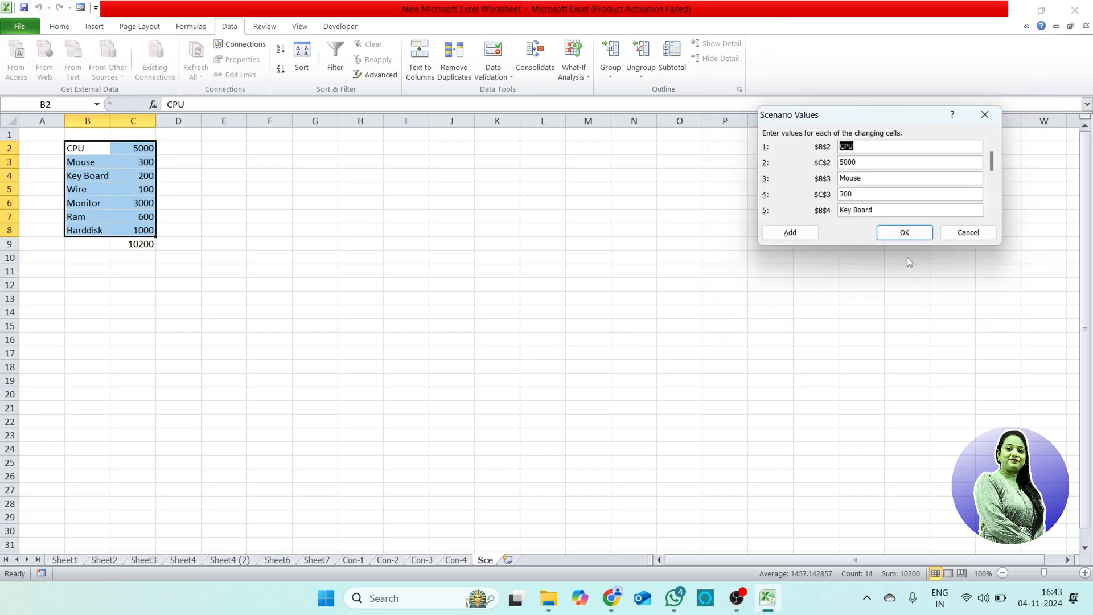
{"action": "key", "text": "Tab"}
{"action": "type", "text": "8000"}
{"action": "key", "text": "Tab"}
{"action": "key", "text": "Tab"}
{"action": "type", "text": "500"}
{"action": "key", "text": "Tab"}
{"action": "key", "text": "Tab"}
{"action": "type", "text": "600"}
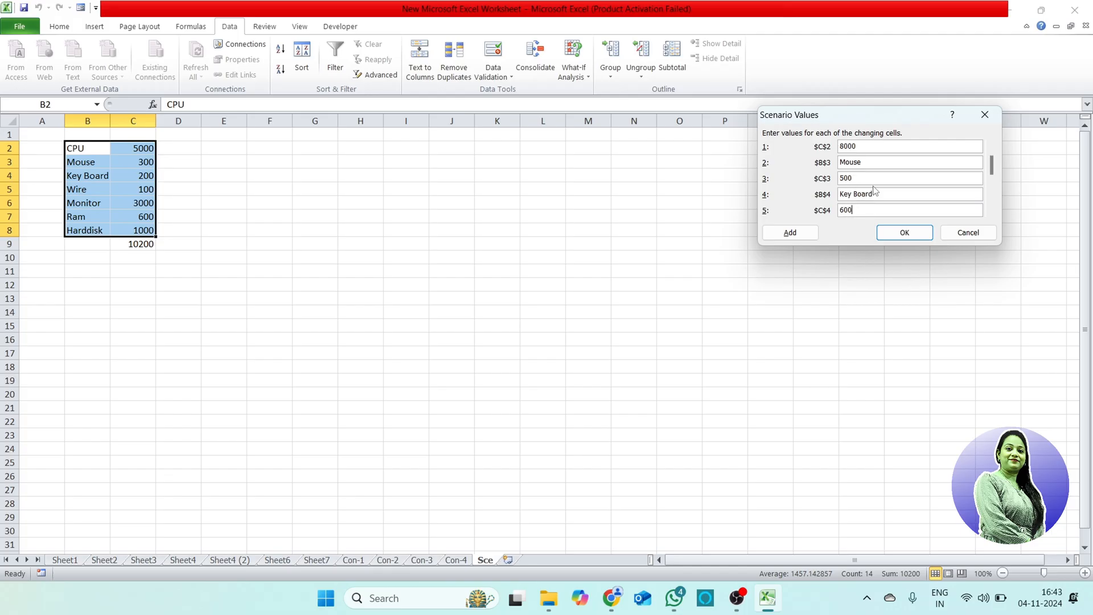
Step: Complete scenario H with Wire 400, Monitor 5000, Ram 900 and Harddisk 1300, and finish adding scenarios
{"action": "key", "text": "Tab"}
{"action": "key", "text": "Tab"}
{"action": "type", "text": "400"}
{"action": "key", "text": "Tab"}
{"action": "key", "text": "Tab"}
{"action": "type", "text": "5000"}
{"action": "key", "text": "Tab"}
{"action": "key", "text": "Tab"}
{"action": "type", "text": "9"}
{"action": "key", "text": "Tab"}
{"action": "key", "text": "Tab"}
{"action": "type", "text": "1300"}
{"action": "left_click", "coordinate": [797, 233]}
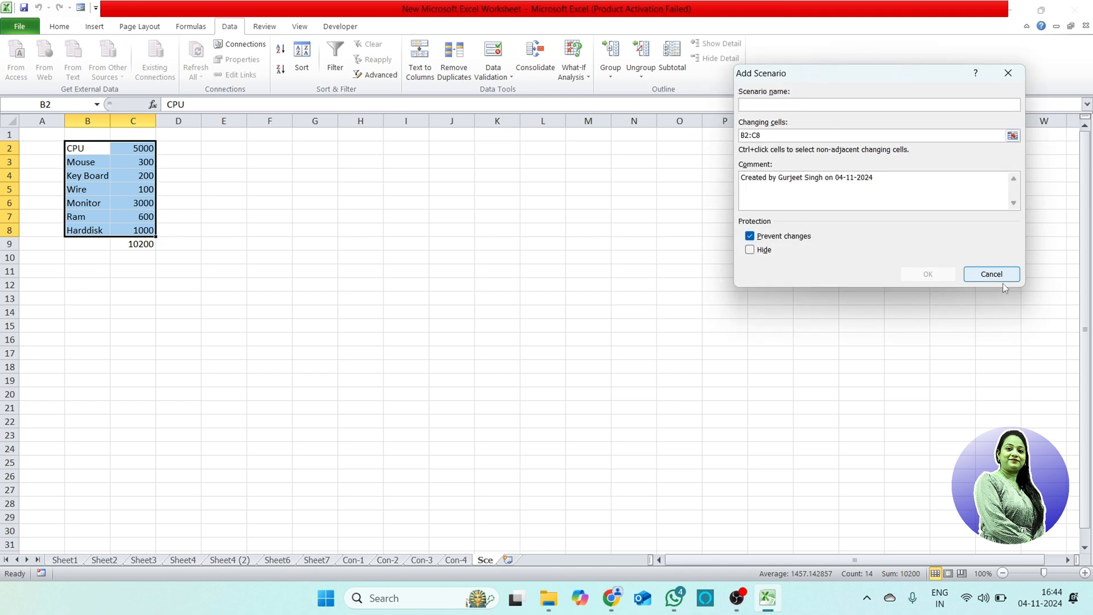
{"action": "left_click", "coordinate": [990, 275]}
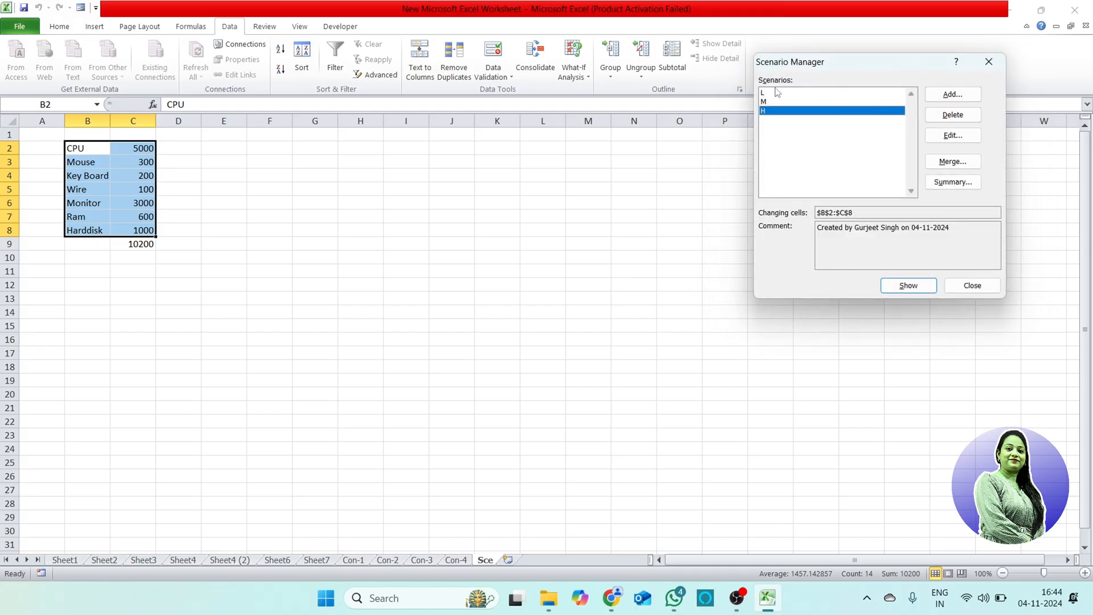
Step: Show scenario M, then H, then M again on the sheet to compare the item prices and total
{"action": "left_click", "coordinate": [773, 102]}
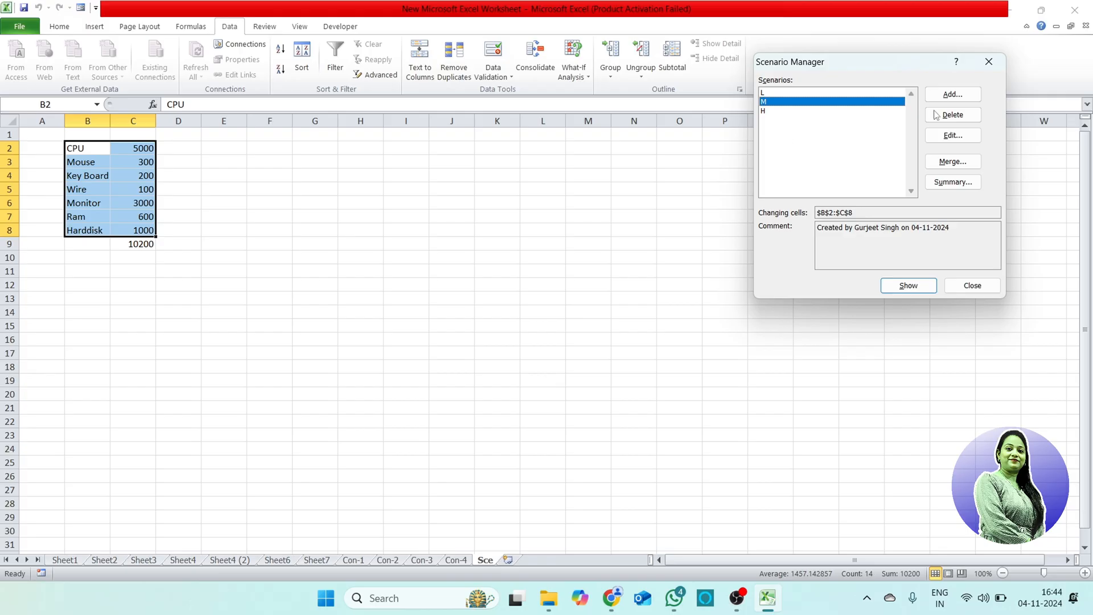
{"action": "left_click", "coordinate": [916, 289]}
{"action": "left_click", "coordinate": [773, 111]}
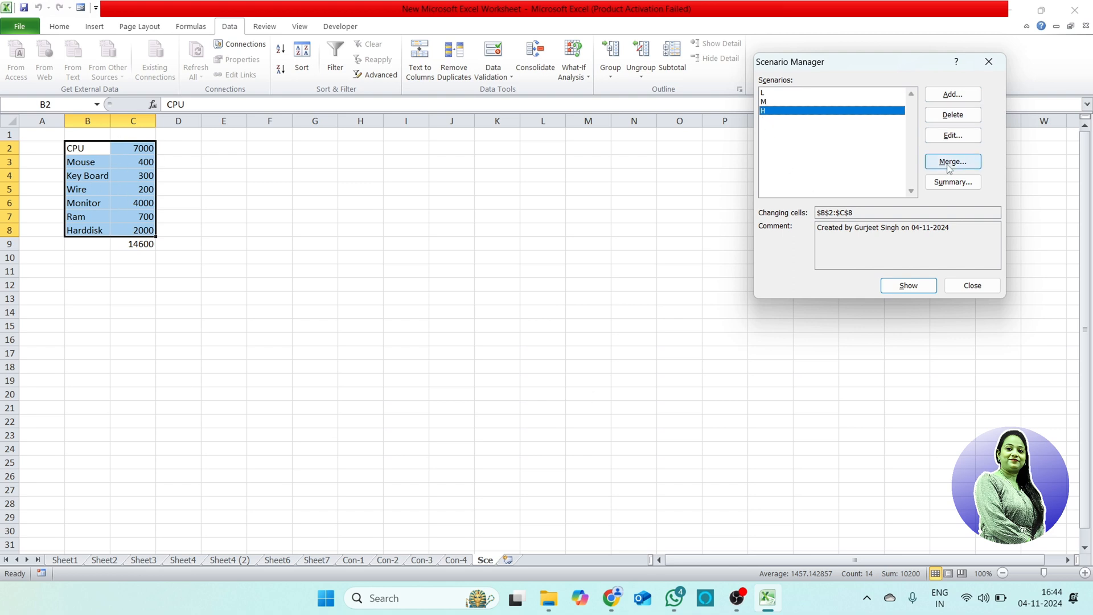
{"action": "left_click", "coordinate": [907, 287]}
{"action": "left_click", "coordinate": [773, 103]}
{"action": "left_click", "coordinate": [916, 288]}
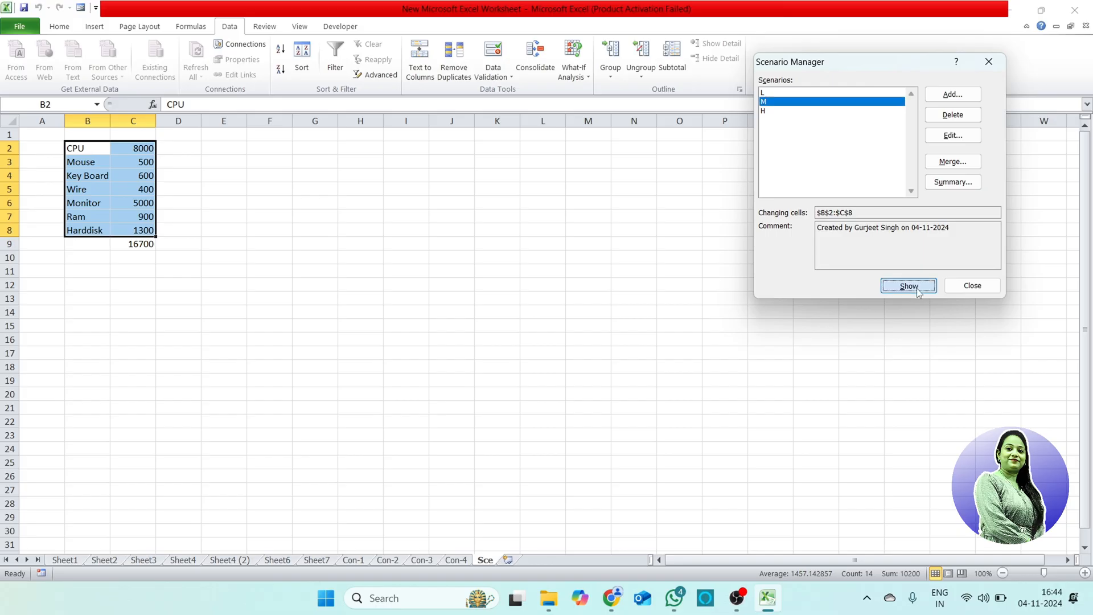
Step: Apply scenario L to the price list and close Scenario Manager
{"action": "left_click", "coordinate": [778, 93]}
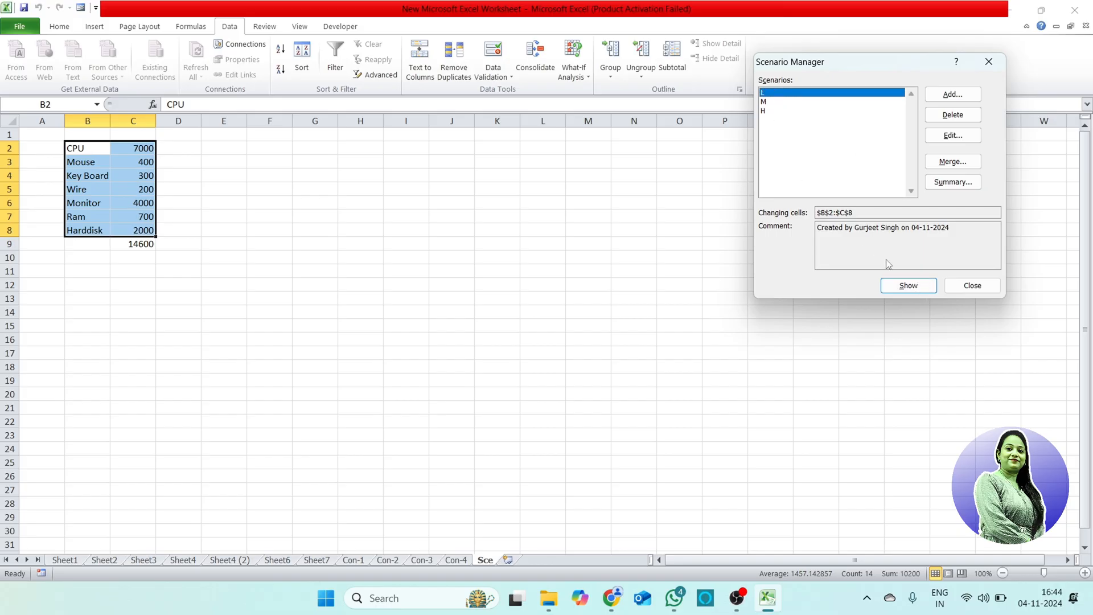
{"action": "left_click", "coordinate": [903, 291]}
{"action": "left_click", "coordinate": [978, 288]}
Step: Enter the values 50, 20 and 80 in cells G2 to G4
{"action": "left_click", "coordinate": [582, 76]}
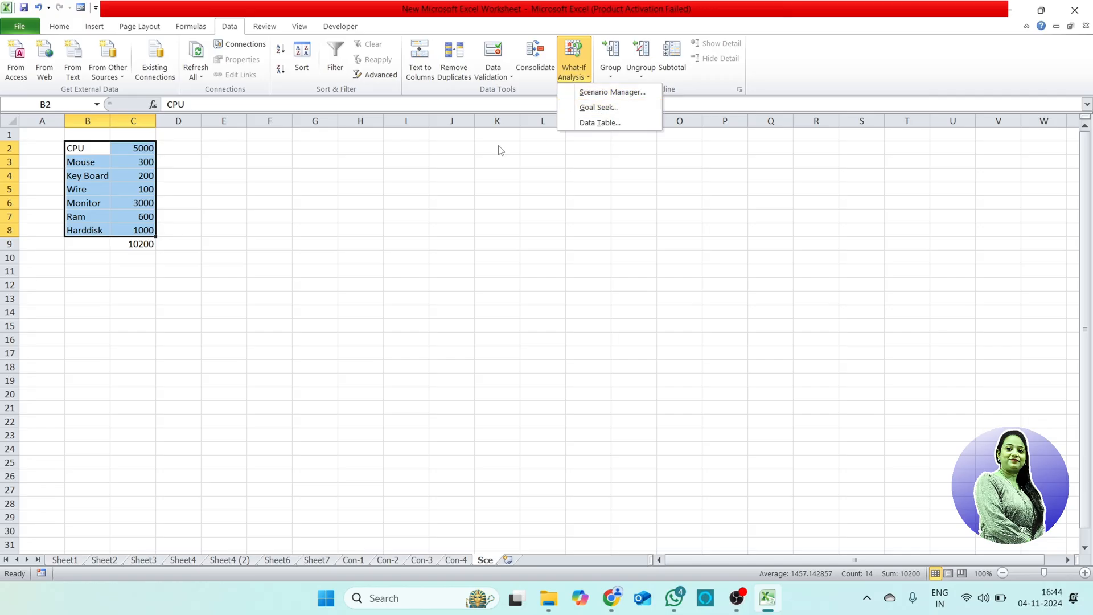
{"action": "left_click", "coordinate": [334, 152]}
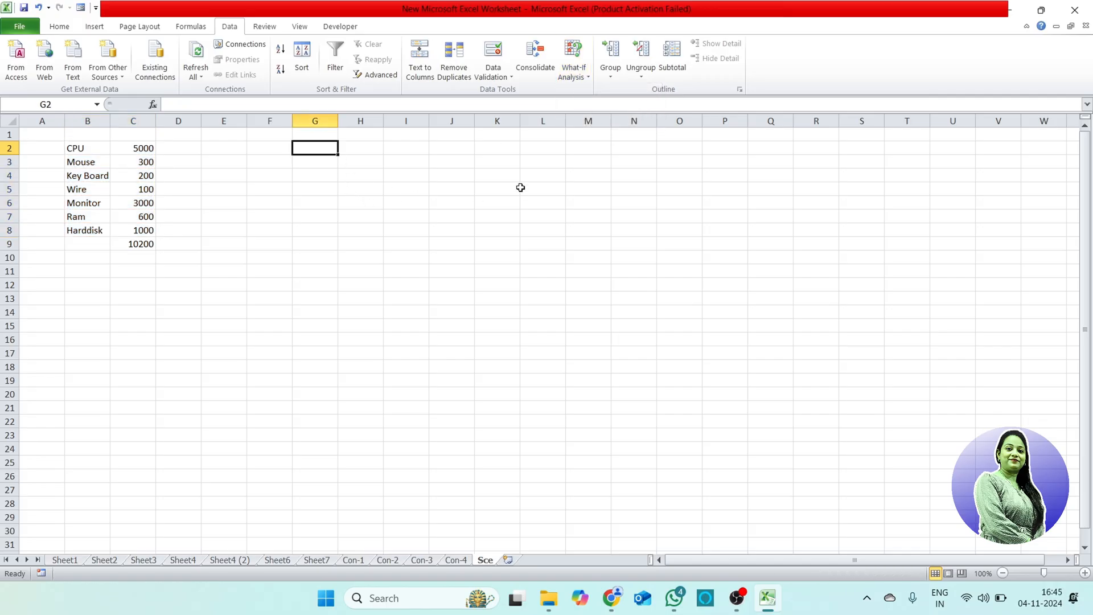
{"action": "type", "text": "50"}
{"action": "key", "text": "Return"}
{"action": "type", "text": "20"}
{"action": "key", "text": "Return"}
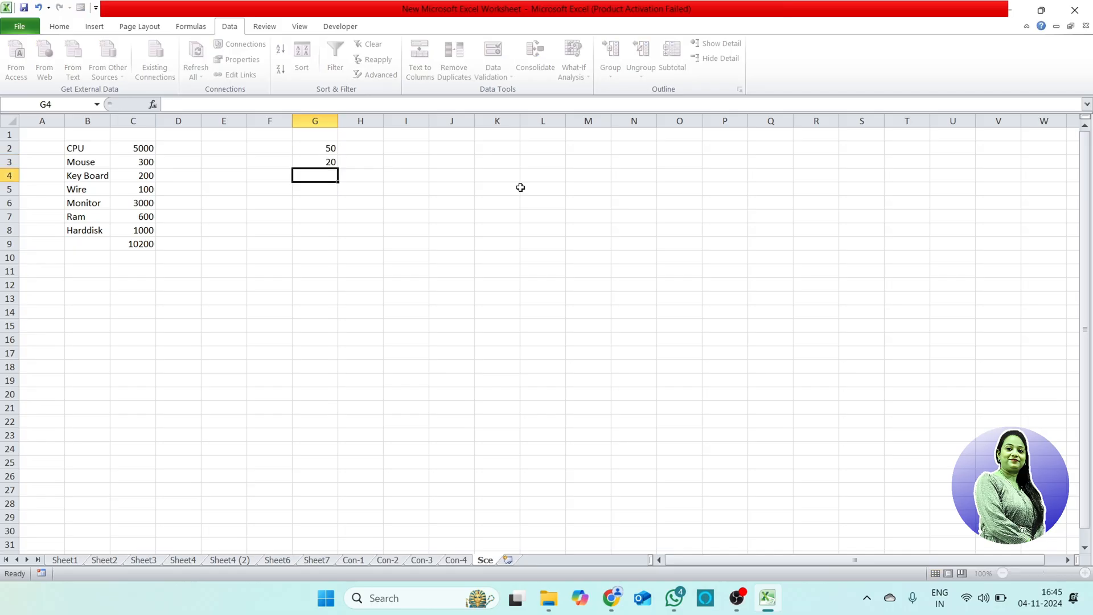
{"action": "type", "text": "80"}
{"action": "key", "text": "Return"}
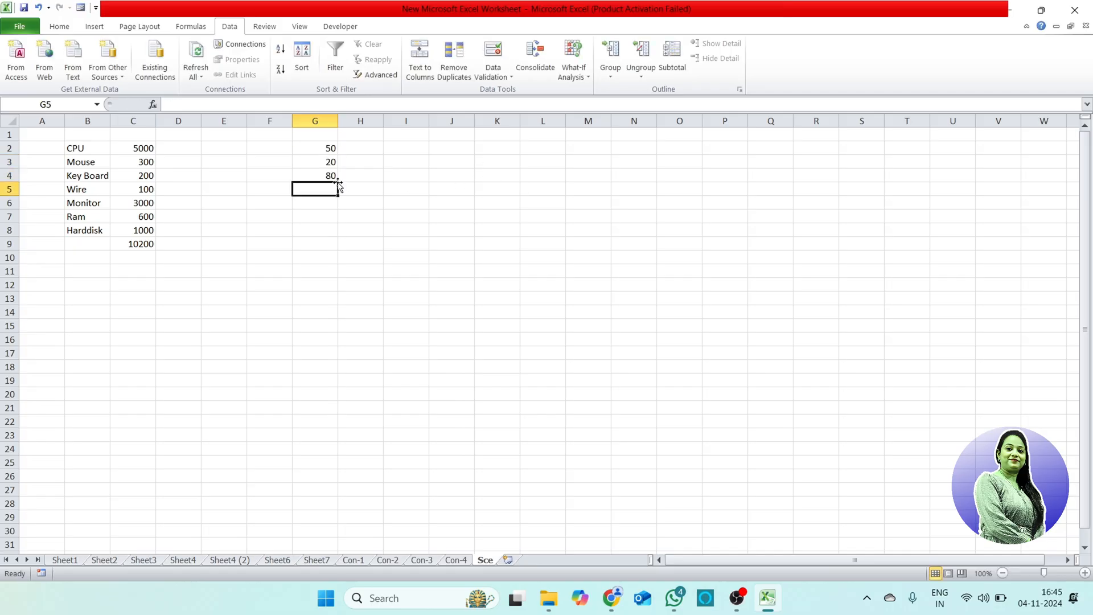
Step: Total the values in G2:G4 with AutoSum in cell G5
{"action": "left_click", "coordinate": [316, 149]}
{"action": "left_click_drag", "start_coordinate": [316, 149], "coordinate": [317, 185]}
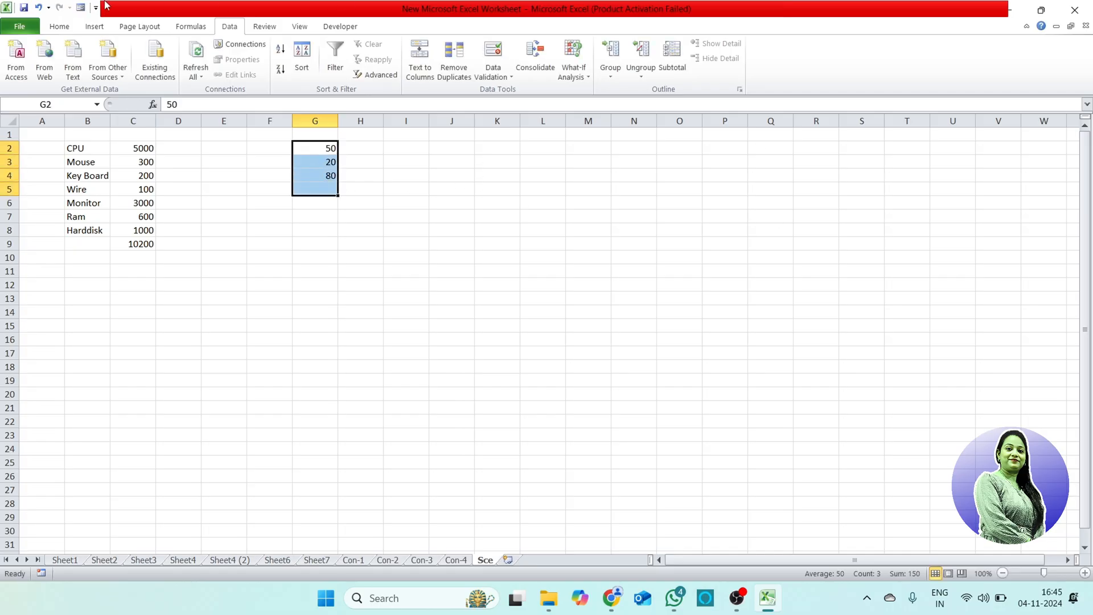
{"action": "left_click", "coordinate": [58, 26]}
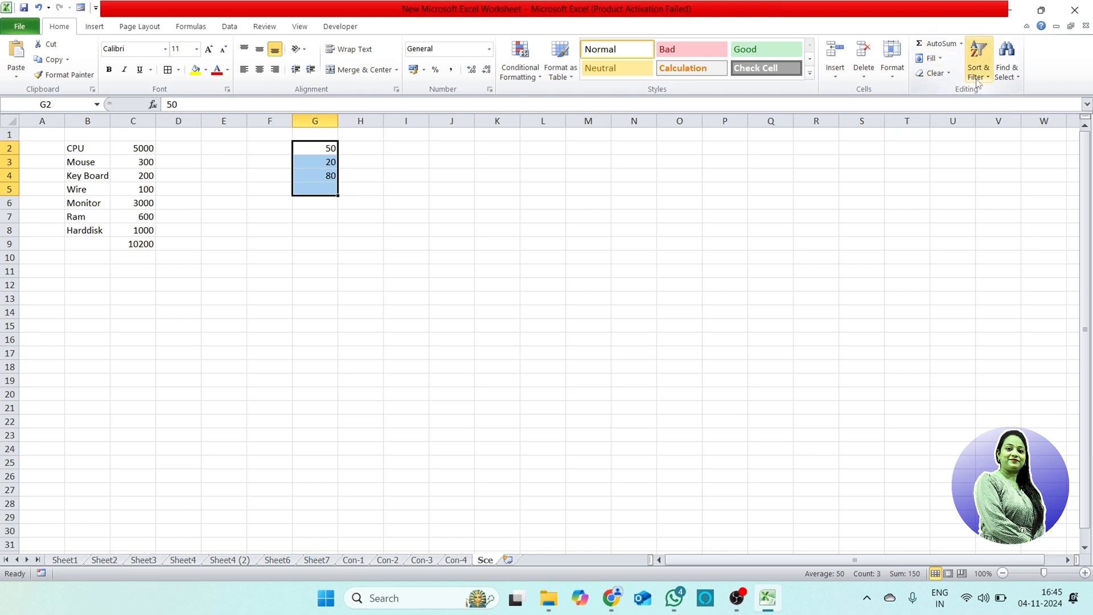
{"action": "left_click", "coordinate": [930, 48]}
{"action": "left_click", "coordinate": [349, 239]}
Step: Use Goal Seek to bring the total in G5 to 155 by changing cell G3, and keep the solution
{"action": "left_click", "coordinate": [325, 192]}
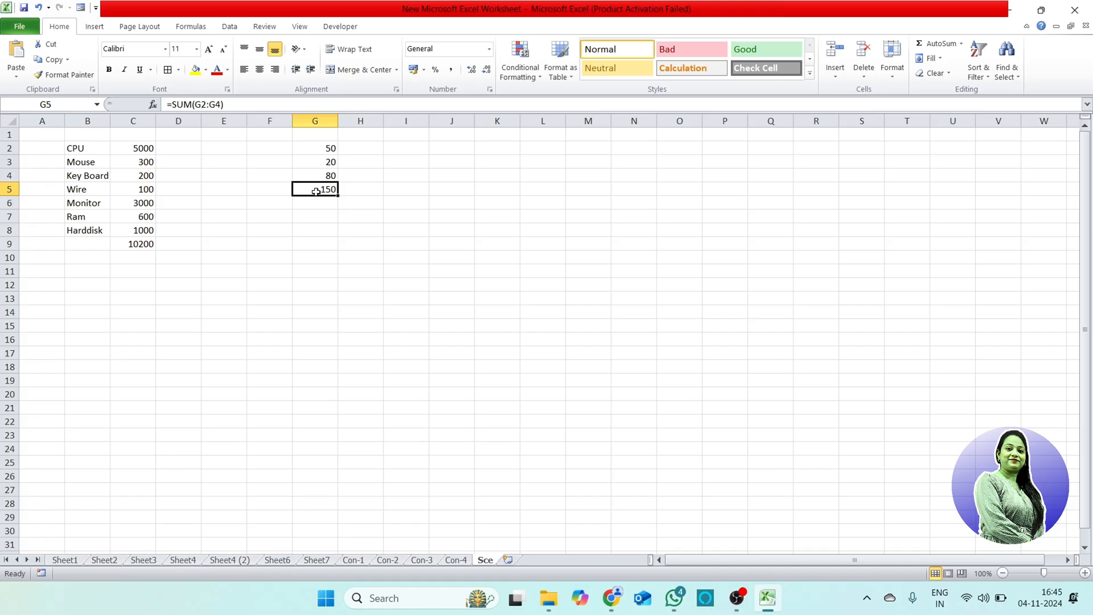
{"action": "left_click", "coordinate": [264, 27]}
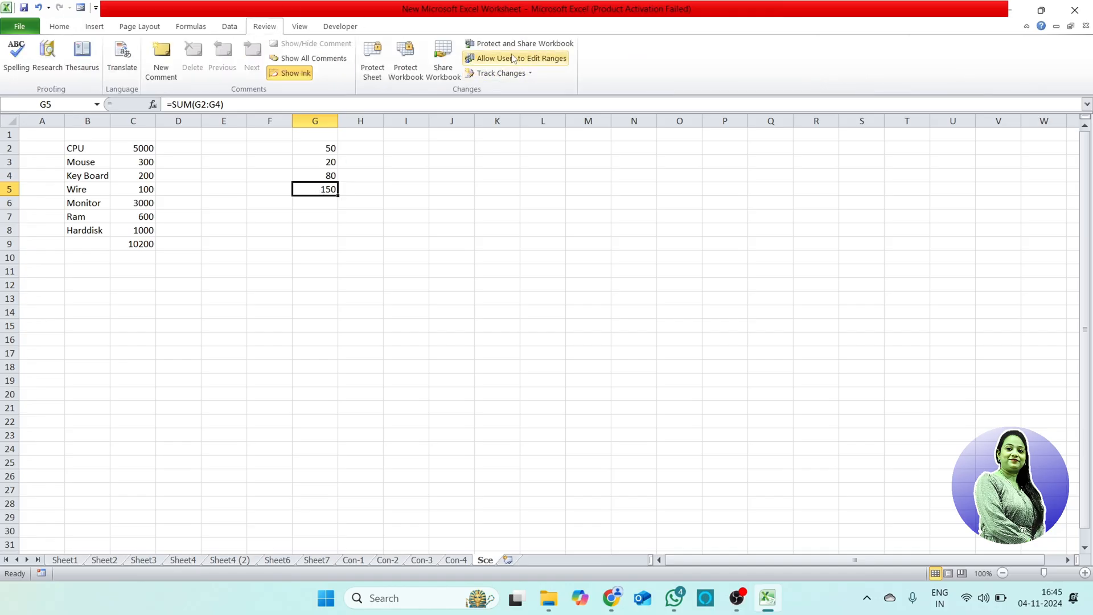
{"action": "left_click", "coordinate": [231, 27]}
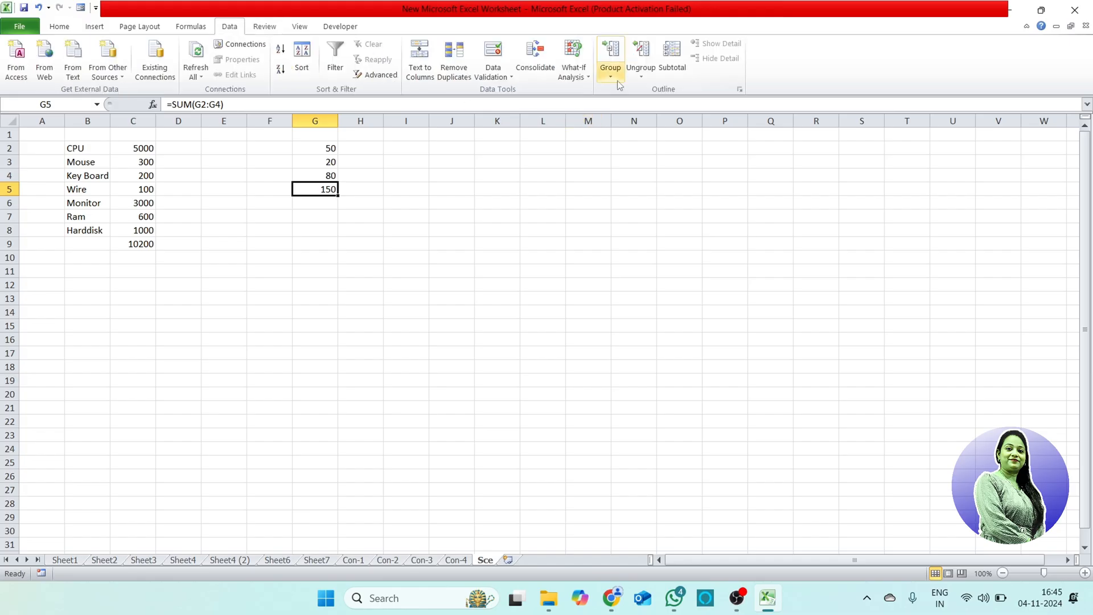
{"action": "left_click", "coordinate": [573, 69]}
{"action": "left_click", "coordinate": [599, 108]}
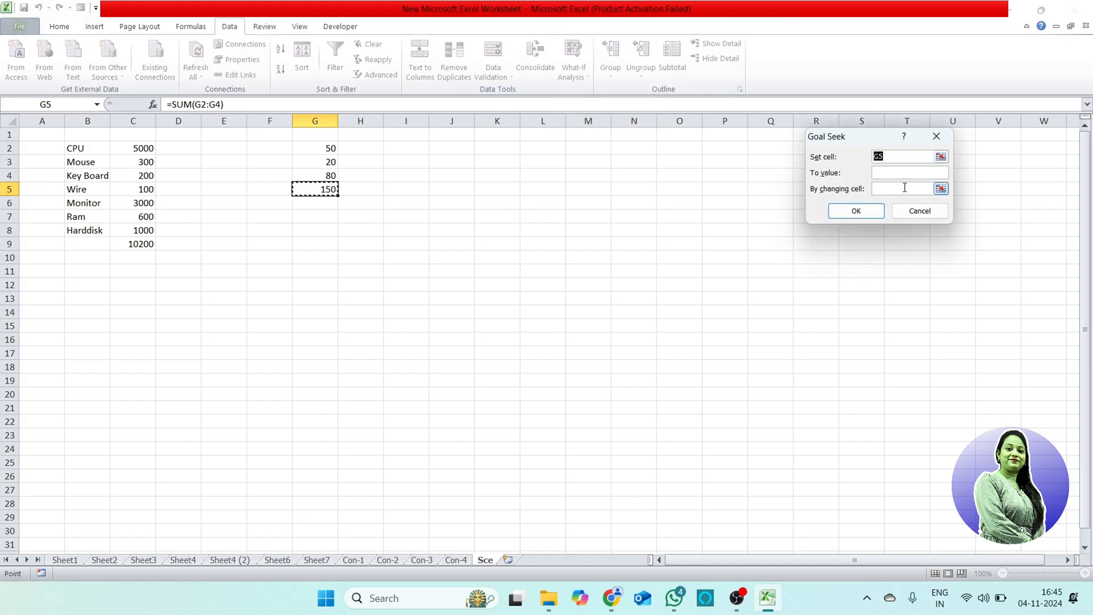
{"action": "left_click_drag", "start_coordinate": [879, 142], "coordinate": [600, 164]}
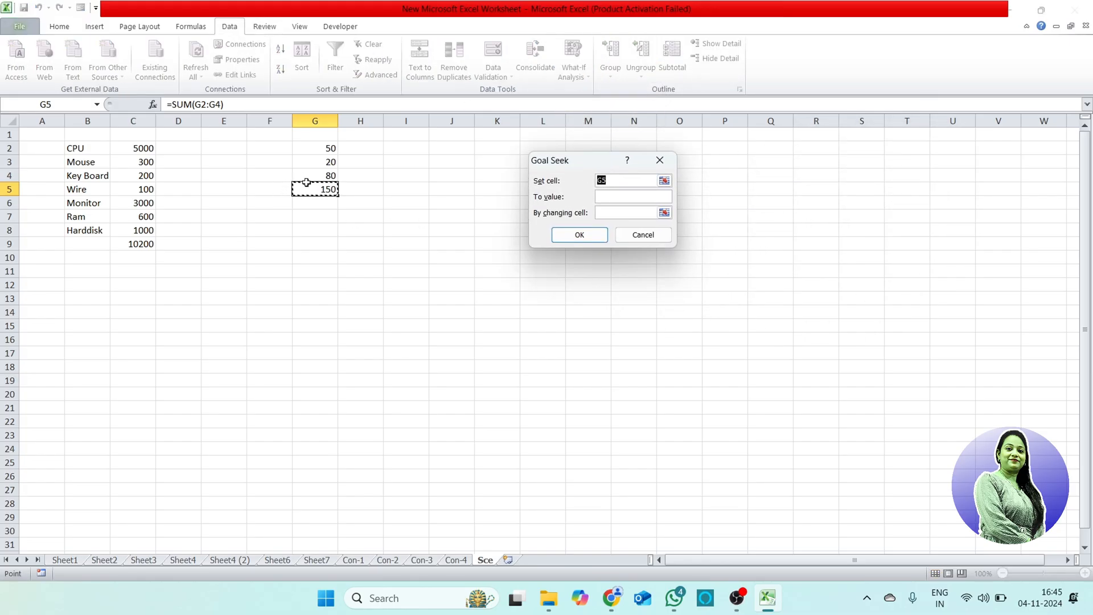
{"action": "left_click", "coordinate": [622, 197]}
{"action": "type", "text": "155"}
{"action": "left_click", "coordinate": [613, 213]}
{"action": "left_click", "coordinate": [319, 162]}
{"action": "left_click", "coordinate": [588, 235]}
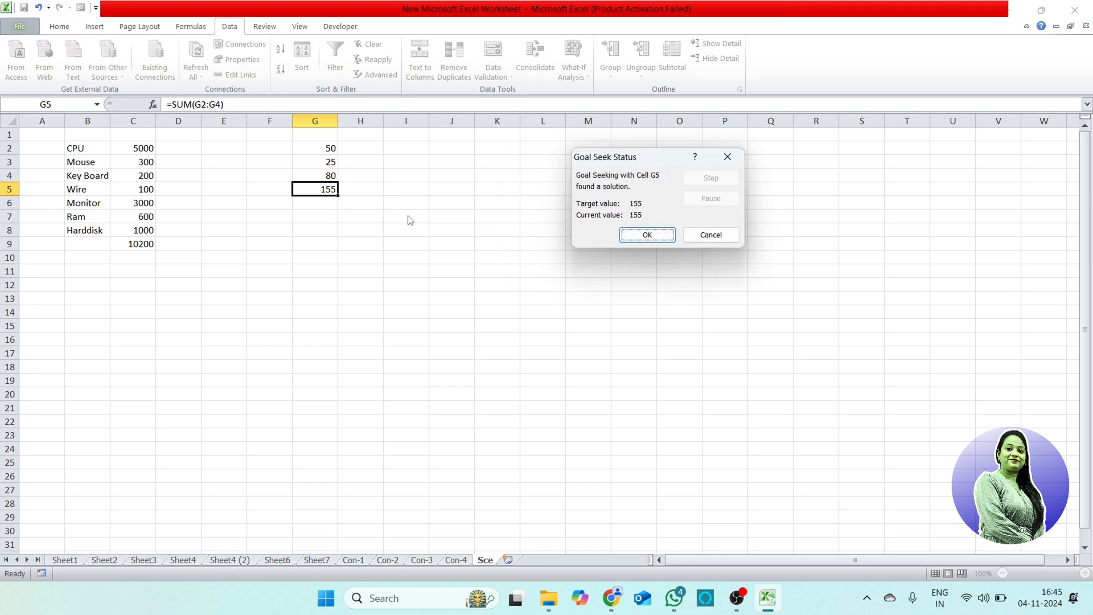
{"action": "left_click", "coordinate": [651, 238]}
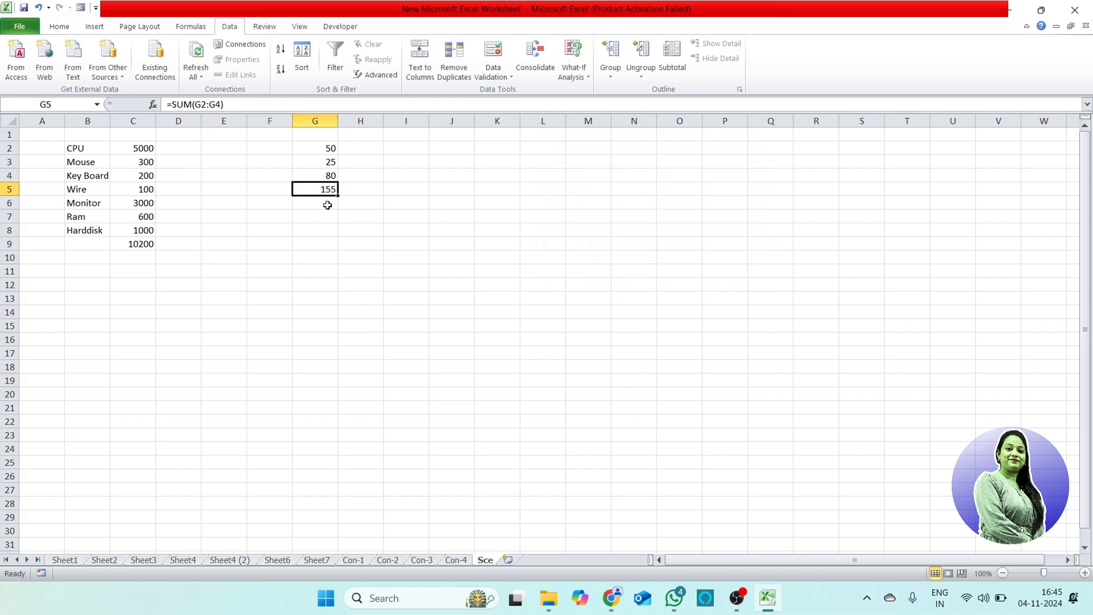
{"action": "left_click", "coordinate": [316, 160]}
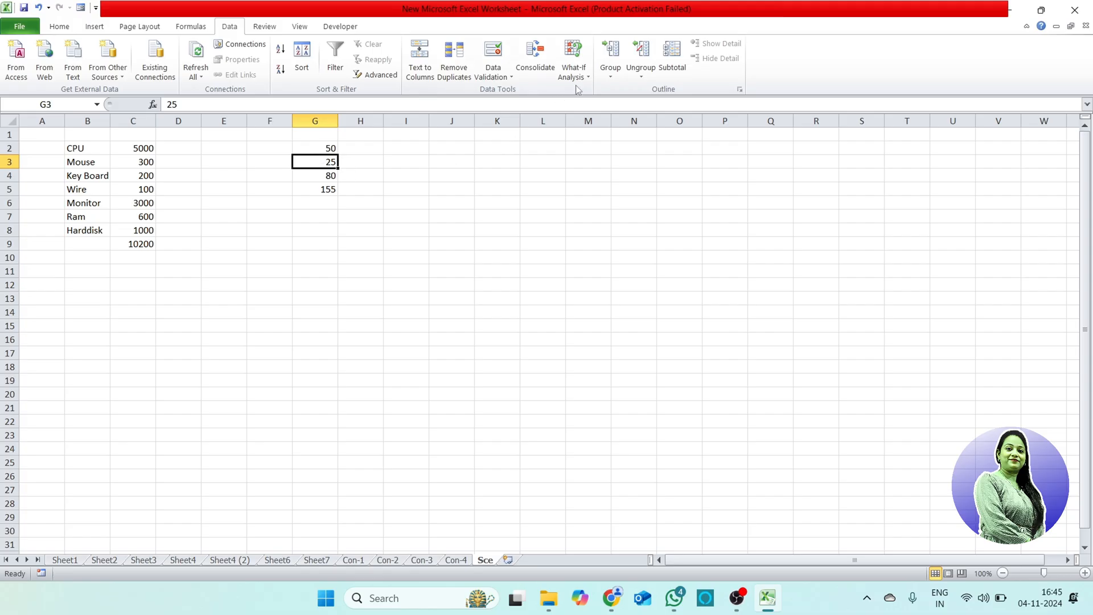
{"action": "left_click", "coordinate": [573, 67]}
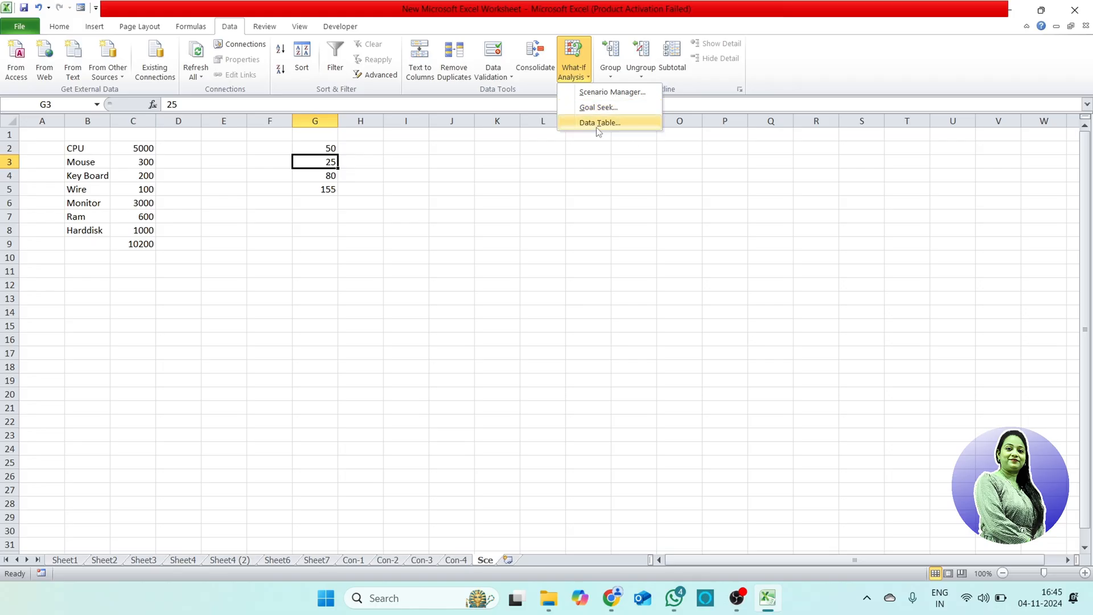
{"action": "left_click", "coordinate": [403, 234]}
Step: Enter the heading Amount in cell H7 with the value 1000 below it
{"action": "left_click", "coordinate": [349, 219]}
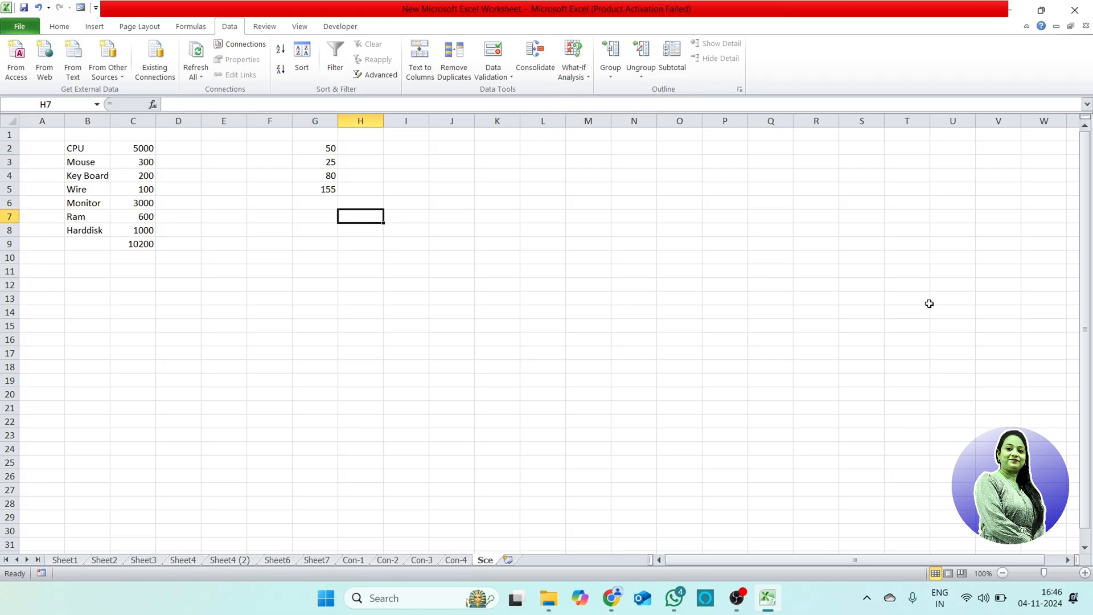
{"action": "type", "text": "Amount'"}
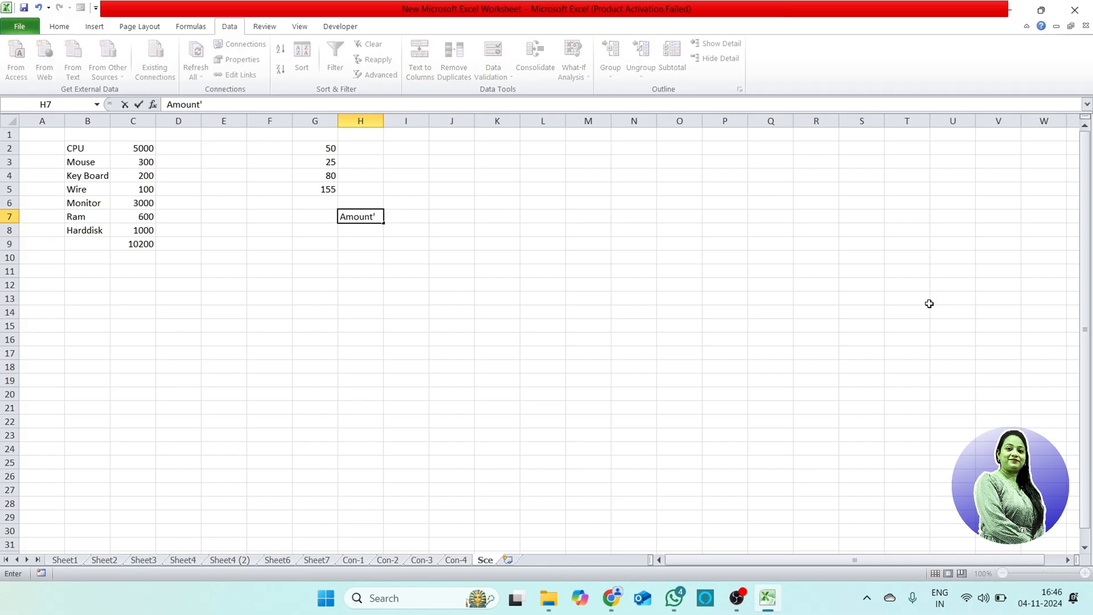
{"action": "key", "text": "Return"}
{"action": "type", "text": "1000"}
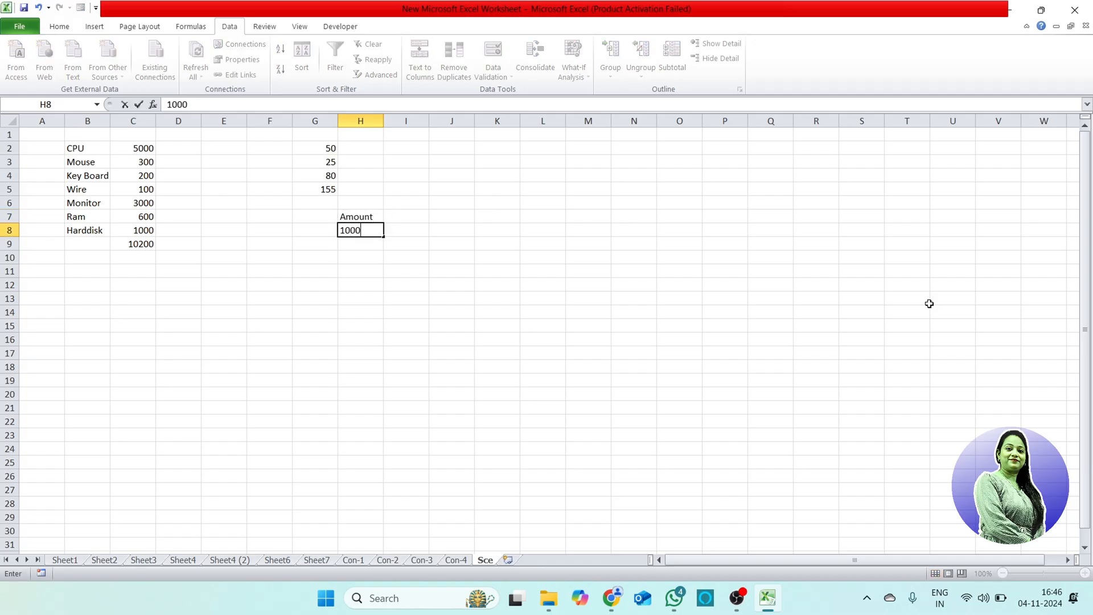
{"action": "key", "text": "Tab"}
Step: Enter the heading Interest in cell I7 with the value 10% below it
{"action": "key", "text": "Up"}
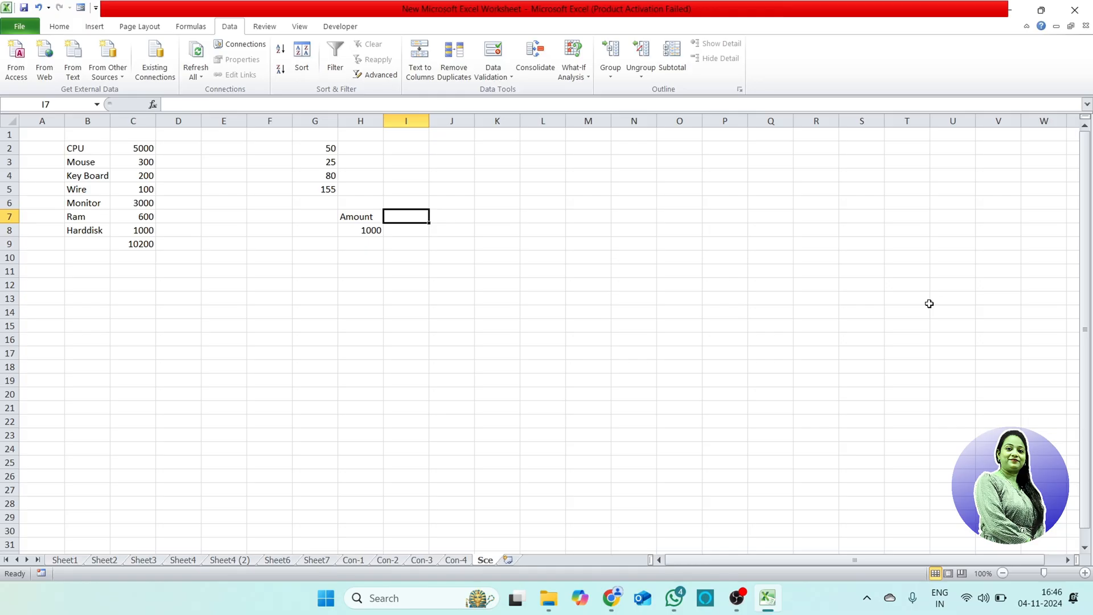
{"action": "type", "text": "I"}
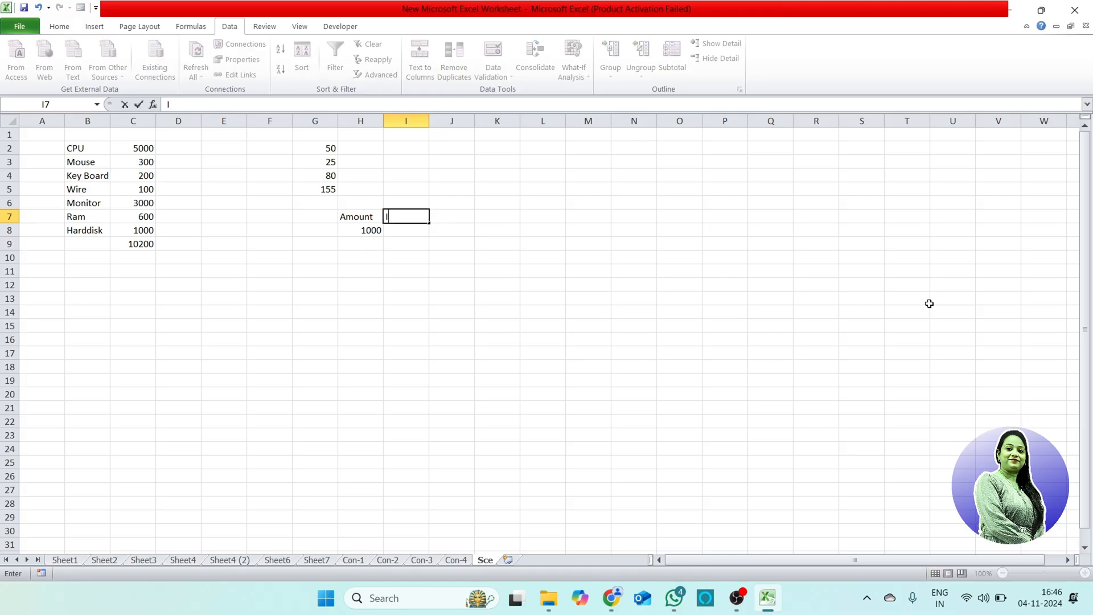
{"action": "type", "text": "nterest"}
{"action": "key", "text": "Return"}
{"action": "type", "text": "10"}
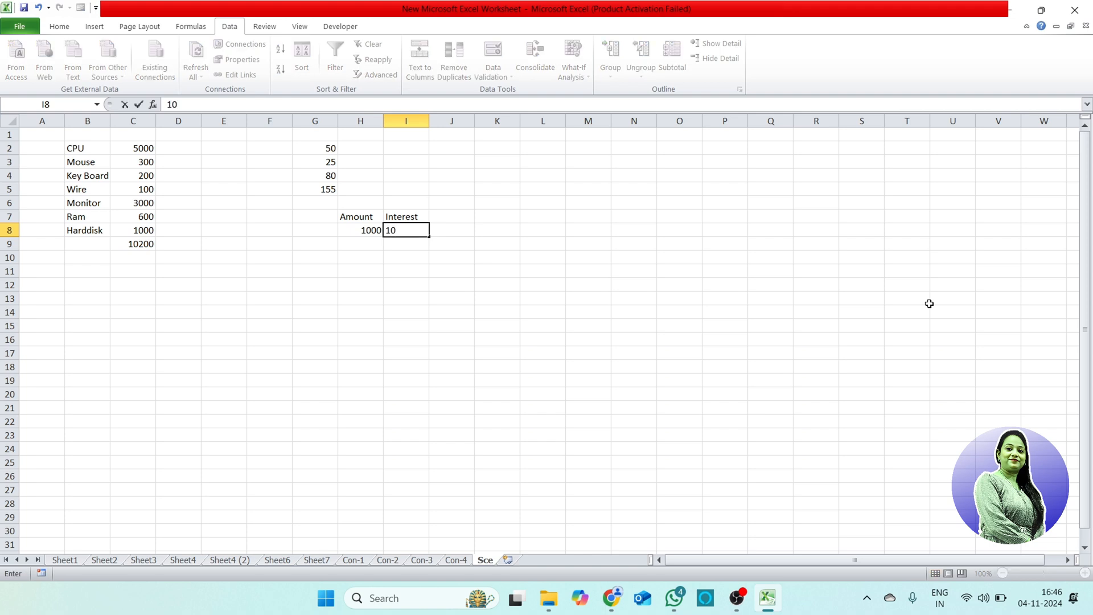
{"action": "type", "text": "%"}
Step: Enter the heading Months in cell J7 with the value 2 below it
{"action": "key", "text": "Up"}
{"action": "key", "text": "Right"}
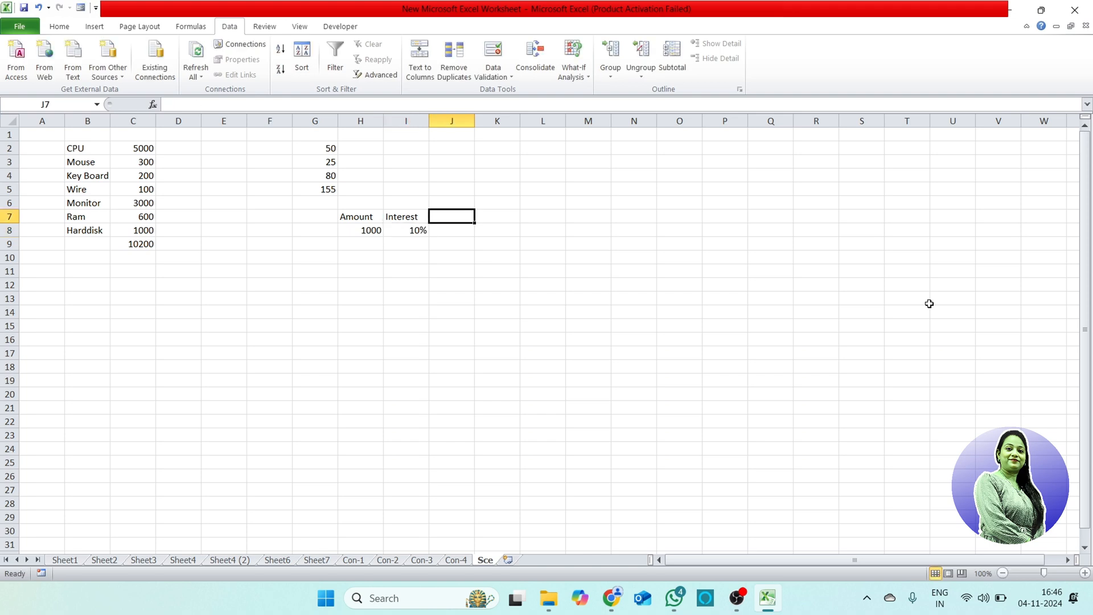
{"action": "type", "text": "Mon"}
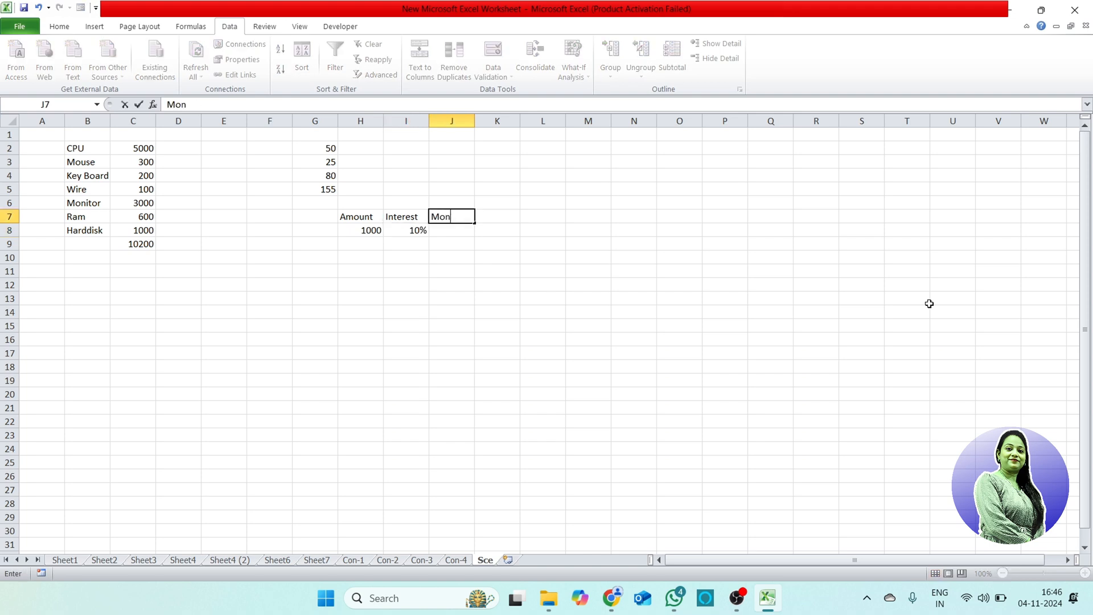
{"action": "type", "text": "ths"}
{"action": "key", "text": "Return"}
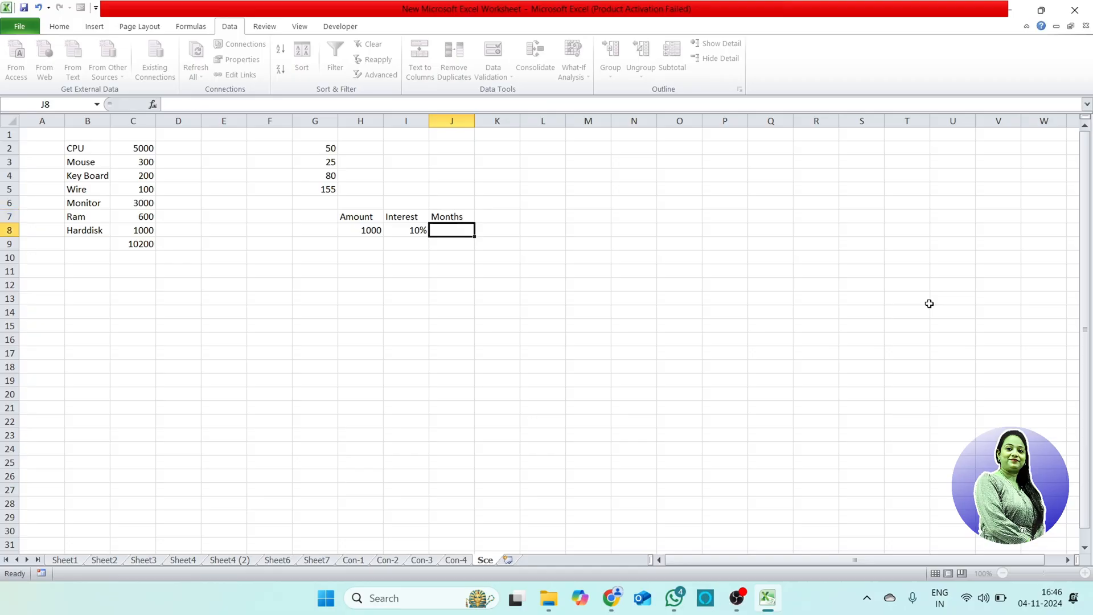
{"action": "type", "text": "2"}
{"action": "key", "text": "Return"}
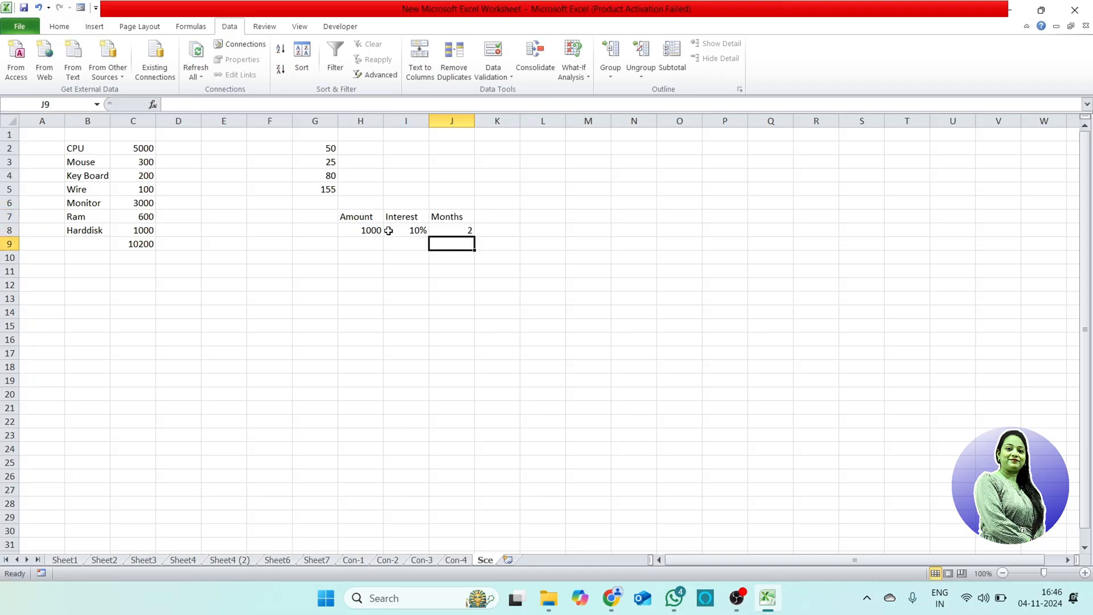
Step: Center the contents of H7:K8 and apply borders to all of its cells
{"action": "left_click_drag", "start_coordinate": [360, 216], "coordinate": [508, 232]}
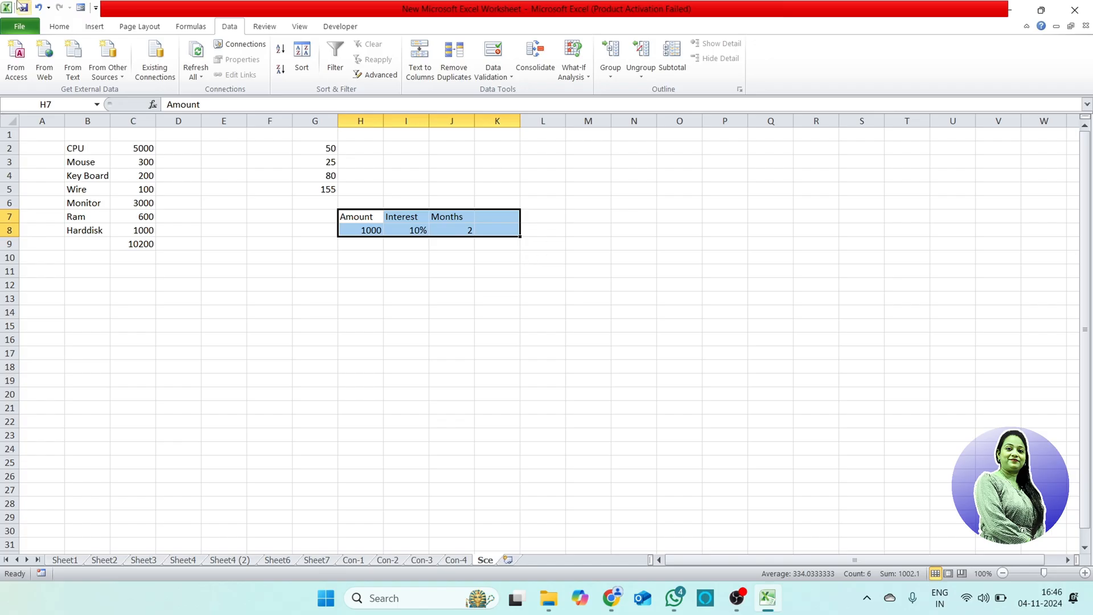
{"action": "left_click", "coordinate": [62, 26]}
{"action": "left_click", "coordinate": [256, 73]}
{"action": "left_click", "coordinate": [167, 69]}
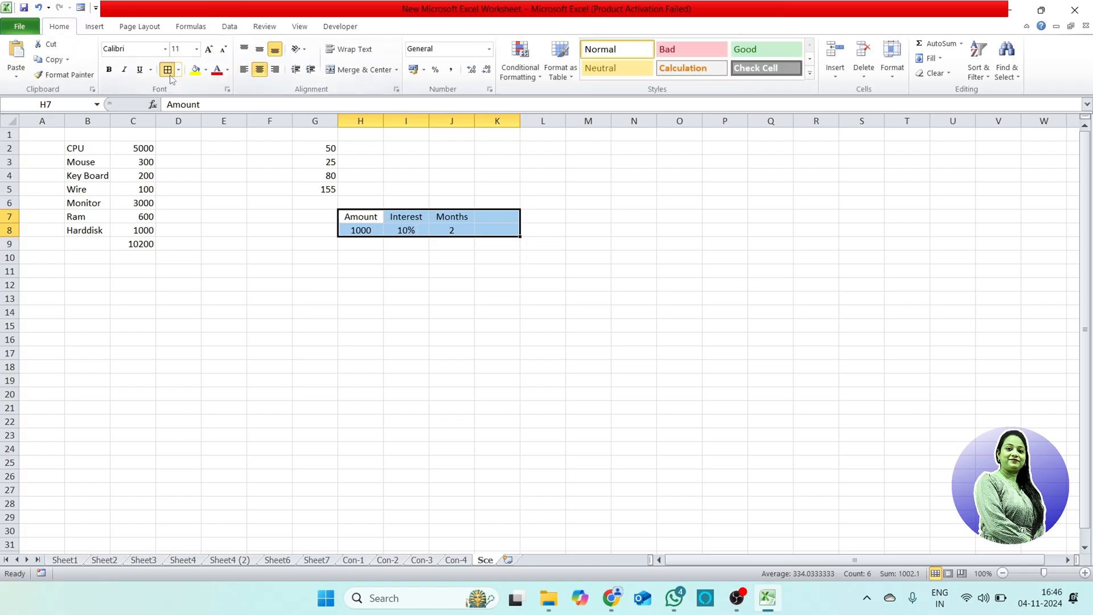
{"action": "left_click", "coordinate": [540, 258]}
Step: Enter the formula =H8*I8 in cell K8 to multiply the amount by the interest rate
{"action": "left_click", "coordinate": [497, 230]}
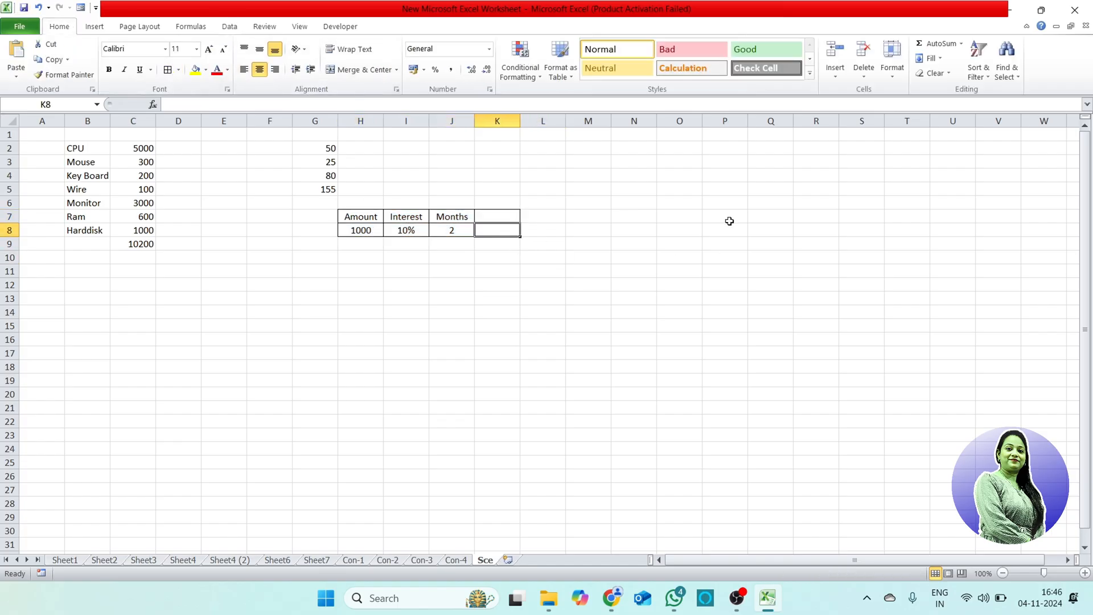
{"action": "key", "text": "Left"}
{"action": "key", "text": "Left"}
{"action": "key", "text": "Left"}
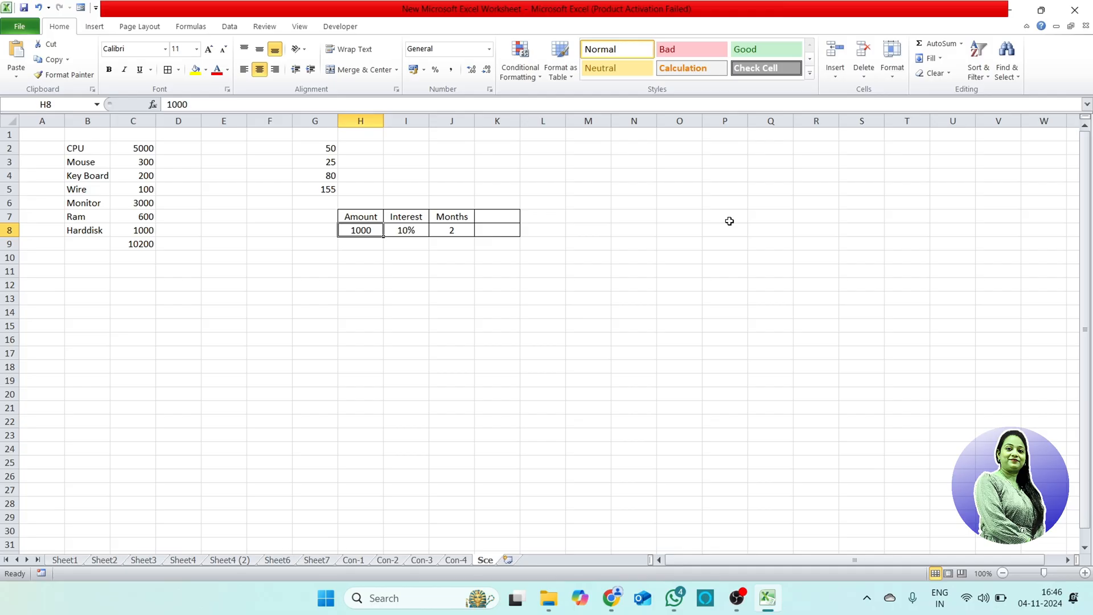
{"action": "key", "text": "Right"}
{"action": "key", "text": "Right"}
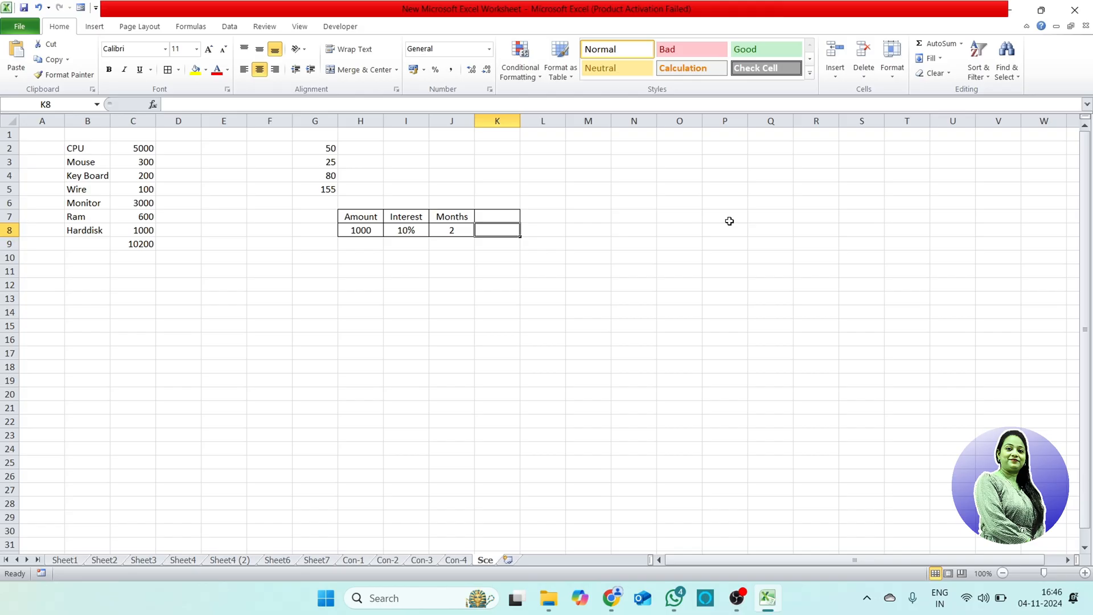
{"action": "type", "text": "="}
{"action": "key", "text": "Left"}
{"action": "key", "text": "Left"}
{"action": "key", "text": "Left"}
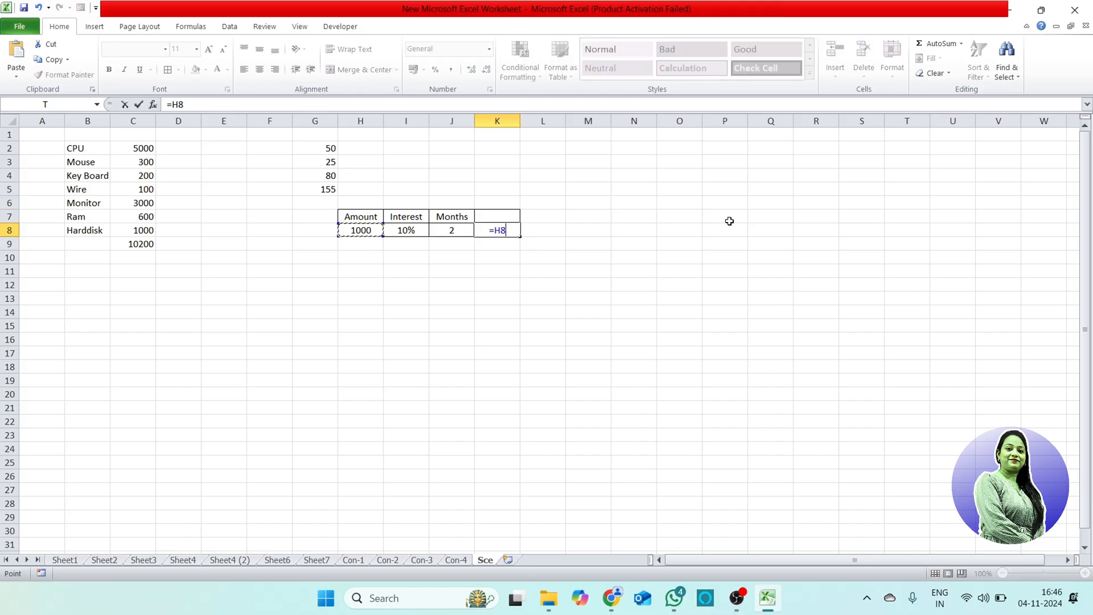
{"action": "type", "text": "*"}
{"action": "key", "text": "Left"}
{"action": "key", "text": "Left"}
{"action": "key", "text": "Return"}
Step: Extend the formula in K8 to =H8*I8*J8 and clear the stray asterisk from K9
{"action": "type", "text": "*"}
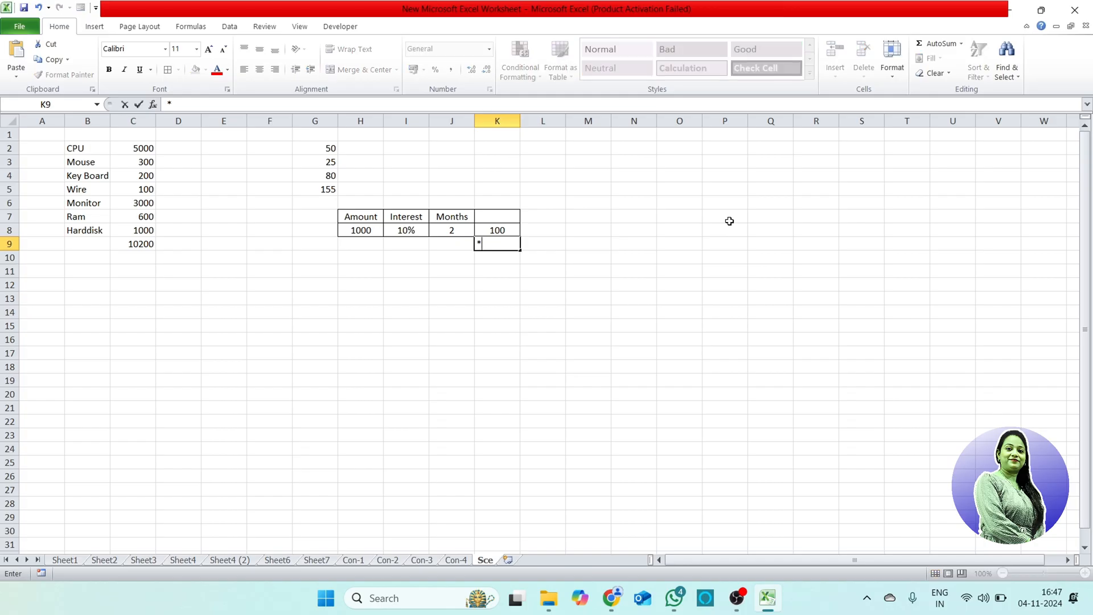
{"action": "double_click", "coordinate": [514, 230]}
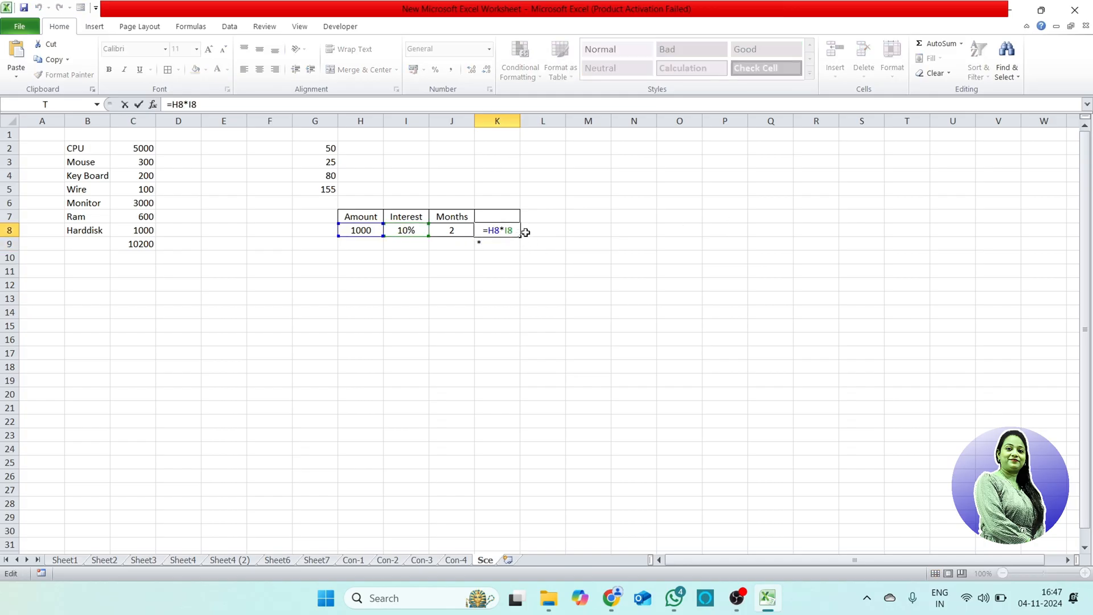
{"action": "type", "text": "*"}
{"action": "left_click", "coordinate": [461, 233]}
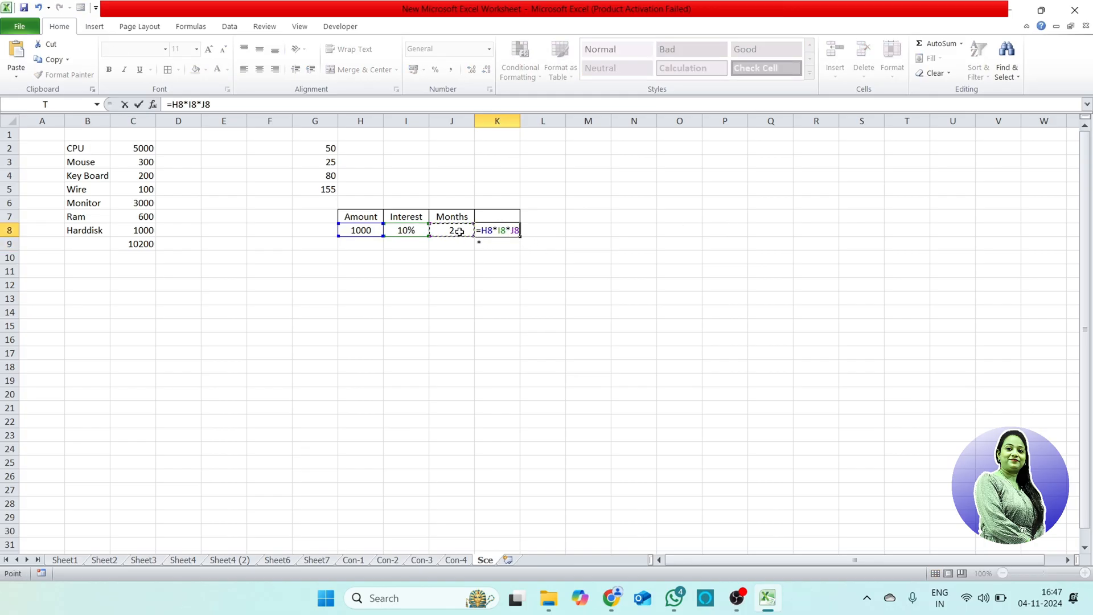
{"action": "key", "text": "Return"}
{"action": "key", "text": "Up"}
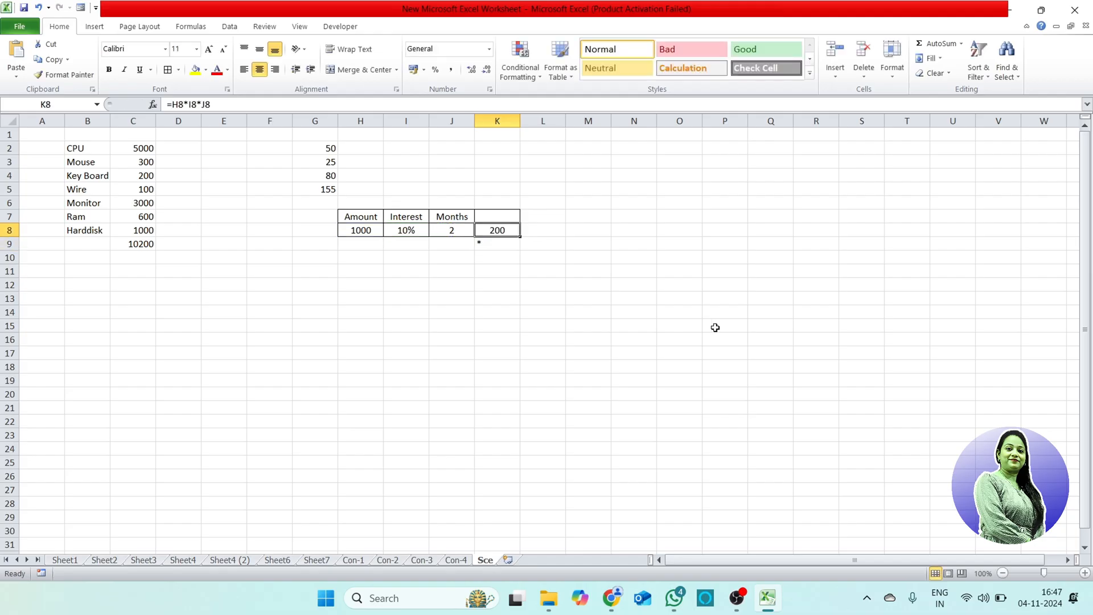
{"action": "key", "text": "Down"}
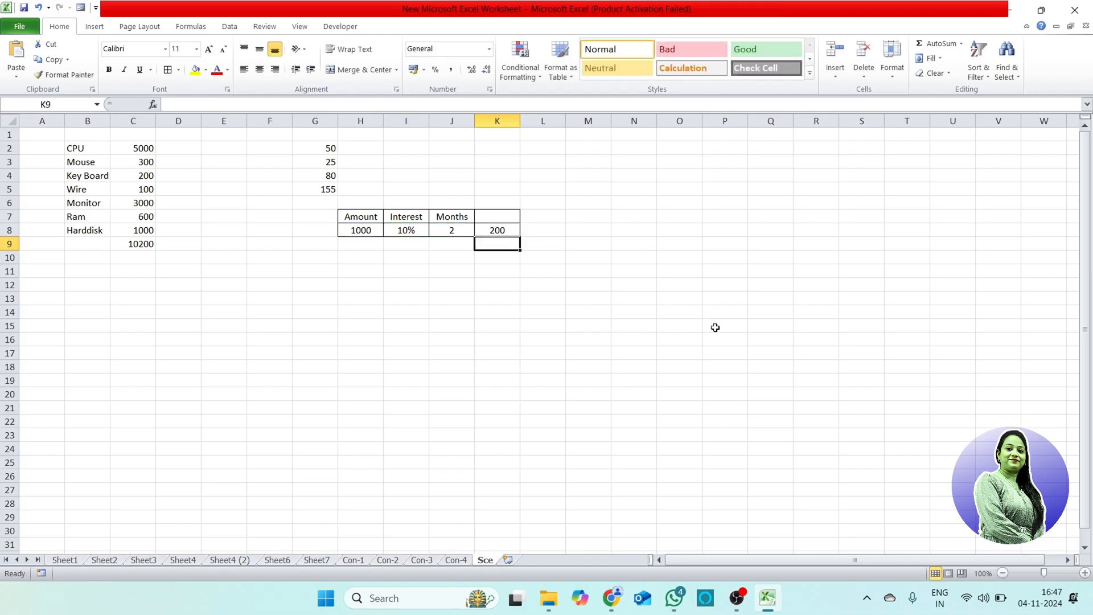
Step: Set the number of months in J8 to 1 and select the interest result in K8
{"action": "left_click", "coordinate": [507, 231]}
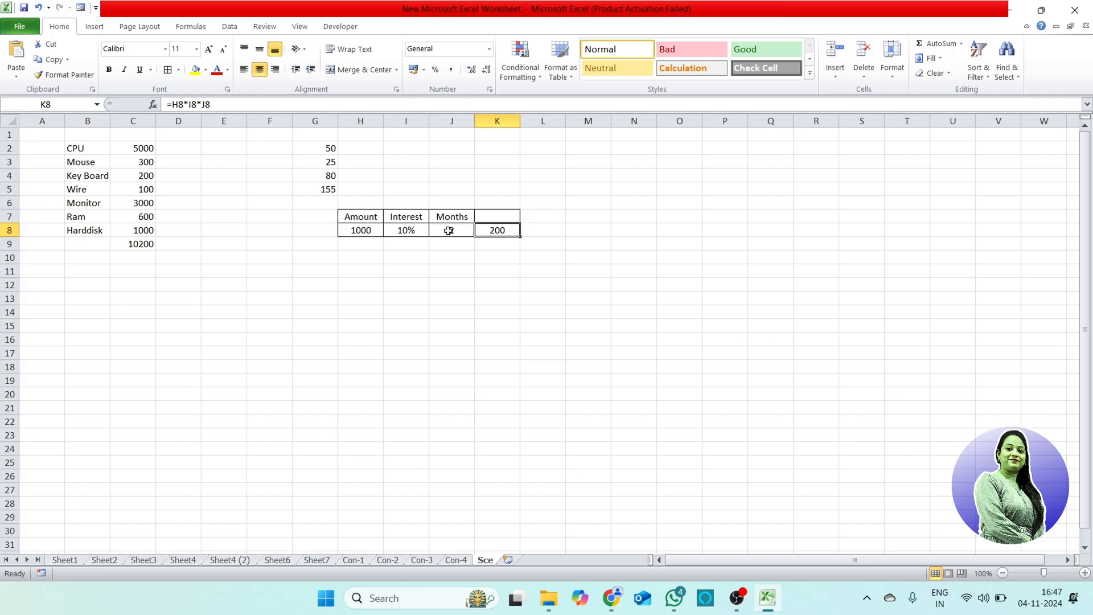
{"action": "key", "text": "Left"}
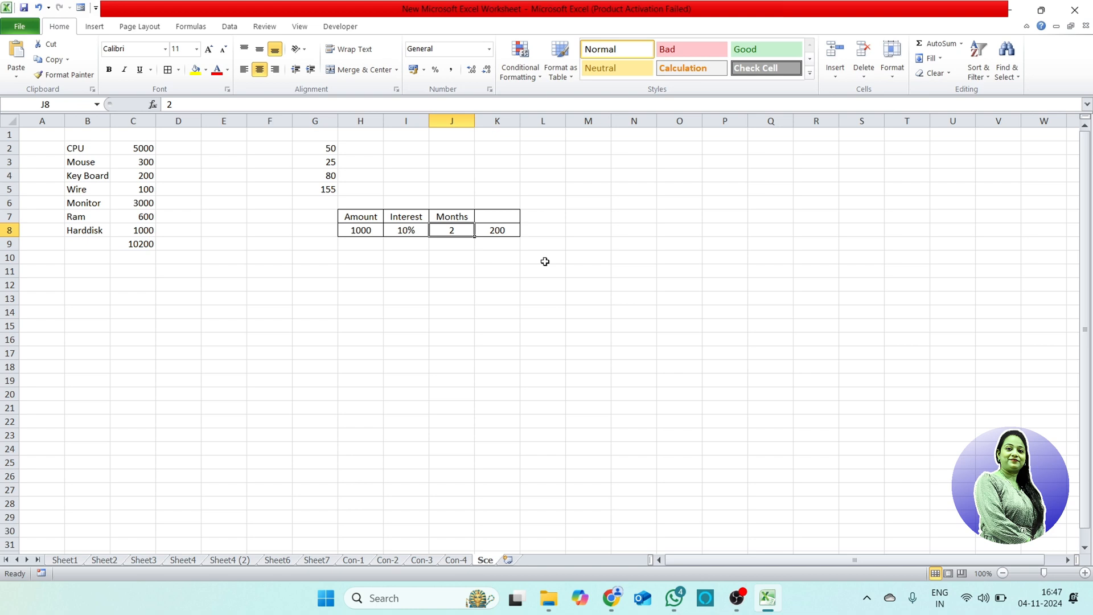
{"action": "key", "text": "Right"}
{"action": "key", "text": "Left"}
{"action": "type", "text": "1"}
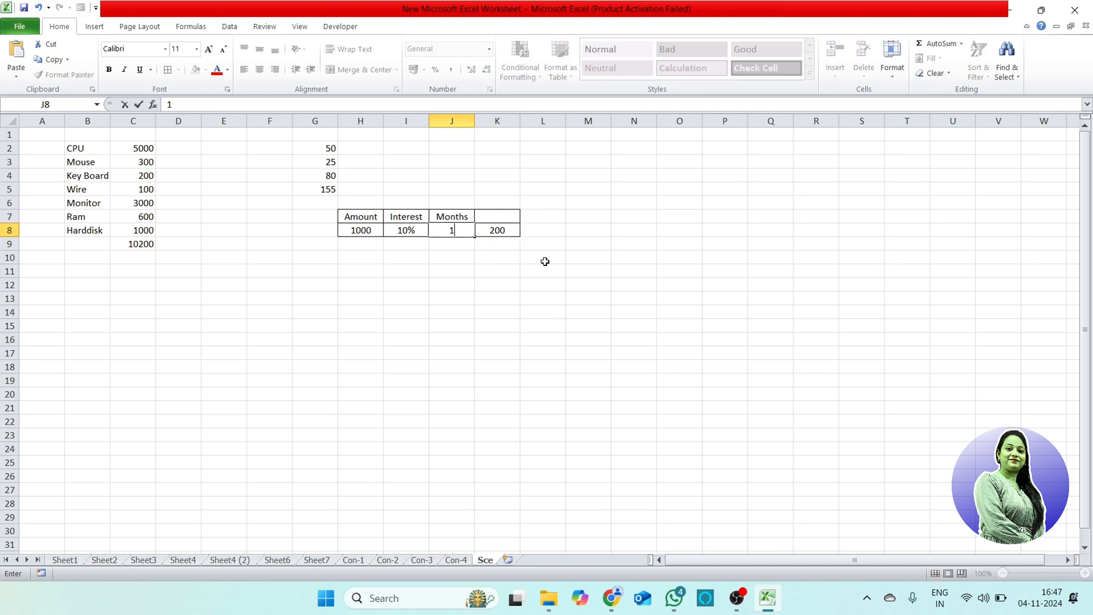
{"action": "key", "text": "Return"}
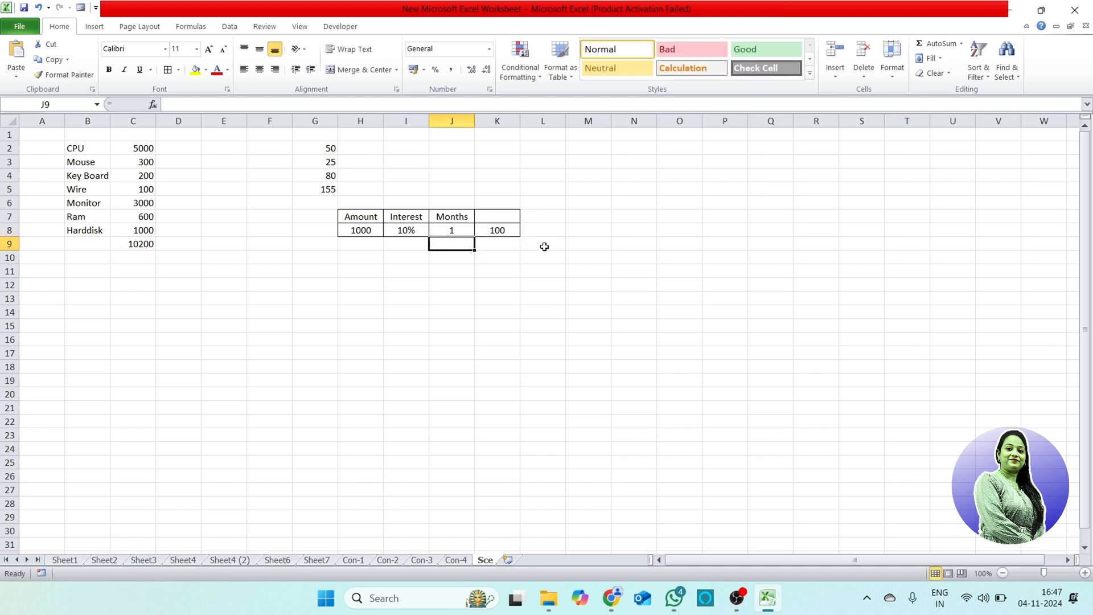
{"action": "left_click", "coordinate": [514, 232]}
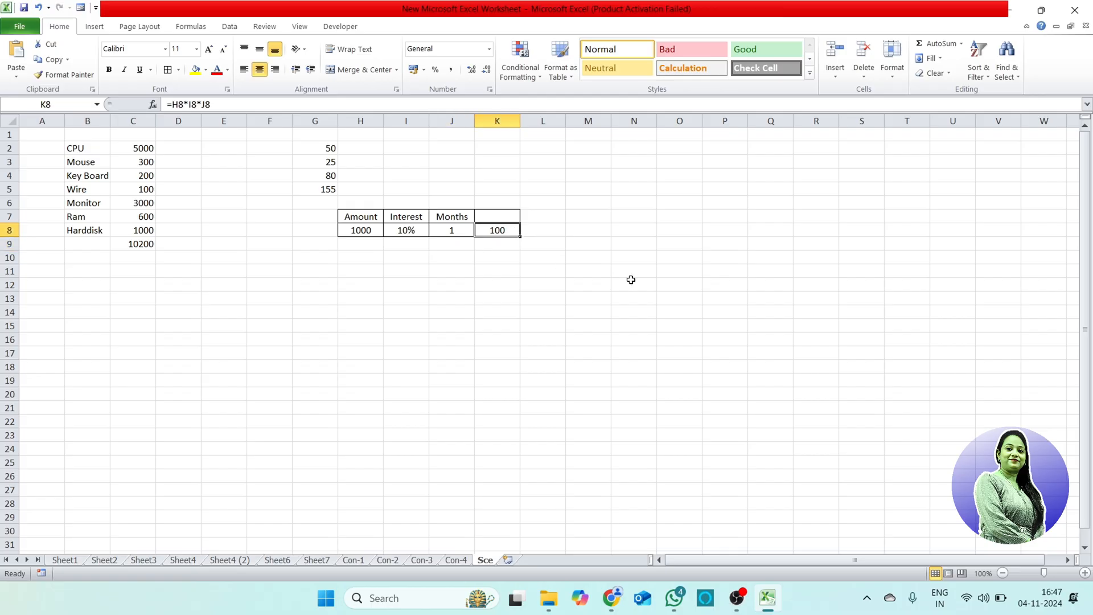
Step: Set the interest rate in I8 to 8% and the number of months in J8 to 2
{"action": "key", "text": "Left"}
{"action": "key", "text": "Left"}
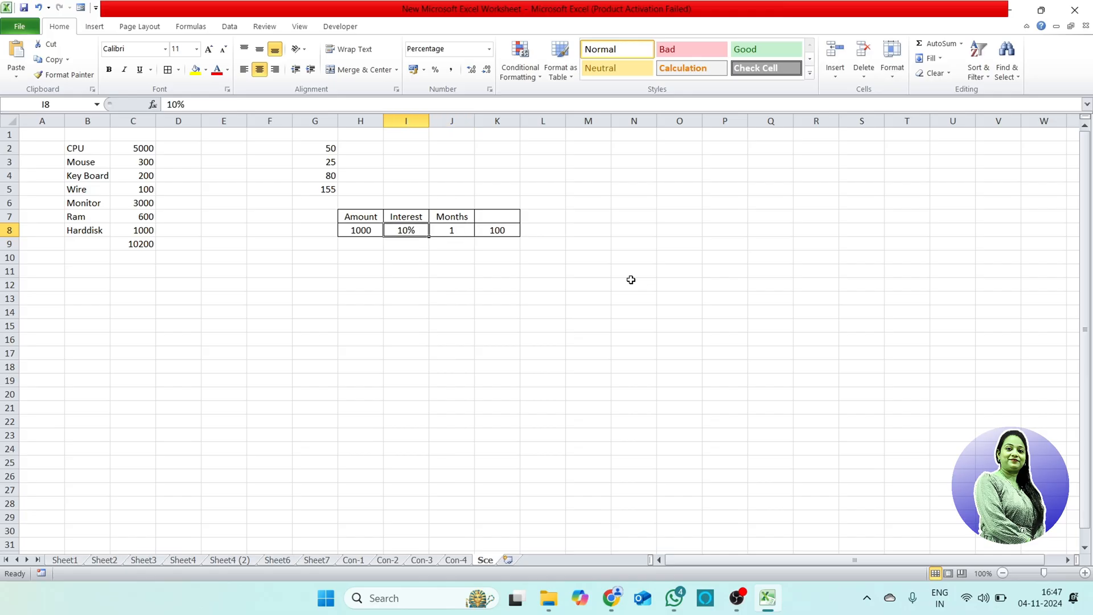
{"action": "type", "text": "8"}
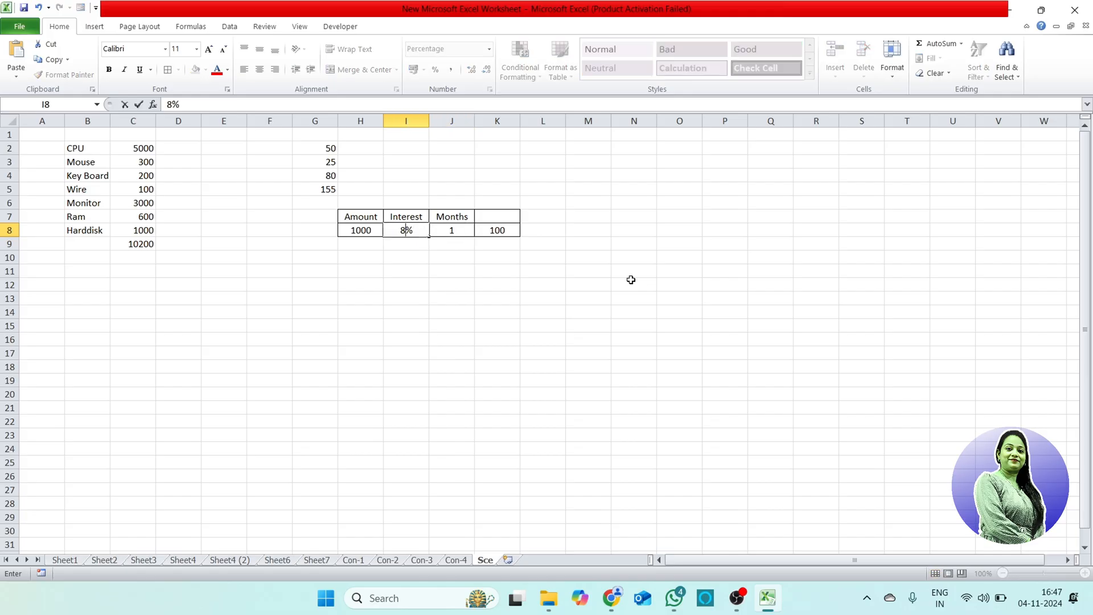
{"action": "key", "text": "Return"}
{"action": "left_click", "coordinate": [510, 232]}
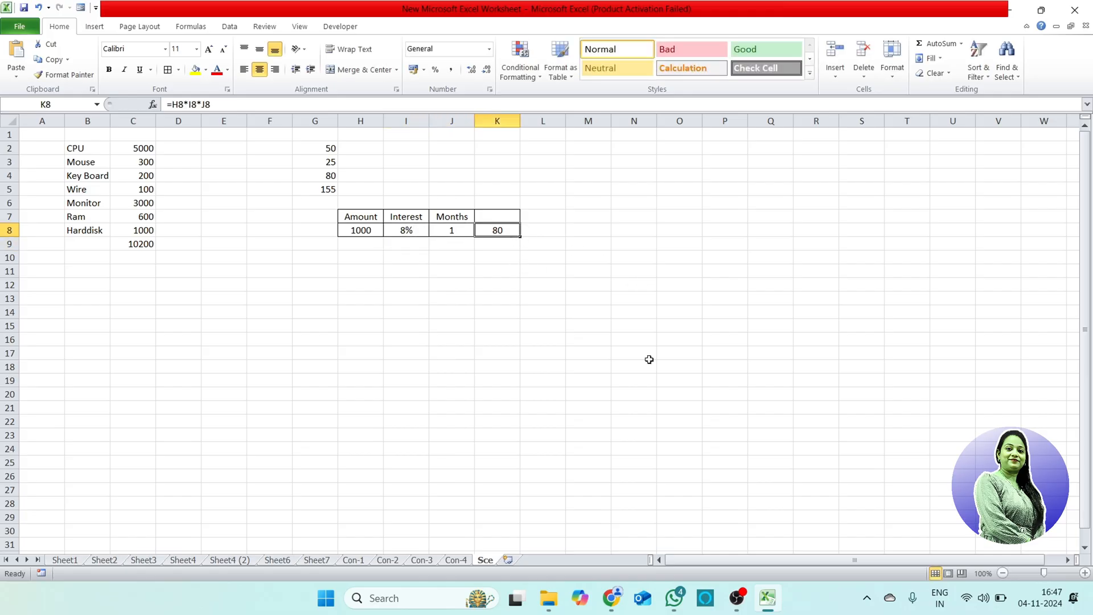
{"action": "left_click", "coordinate": [458, 233]}
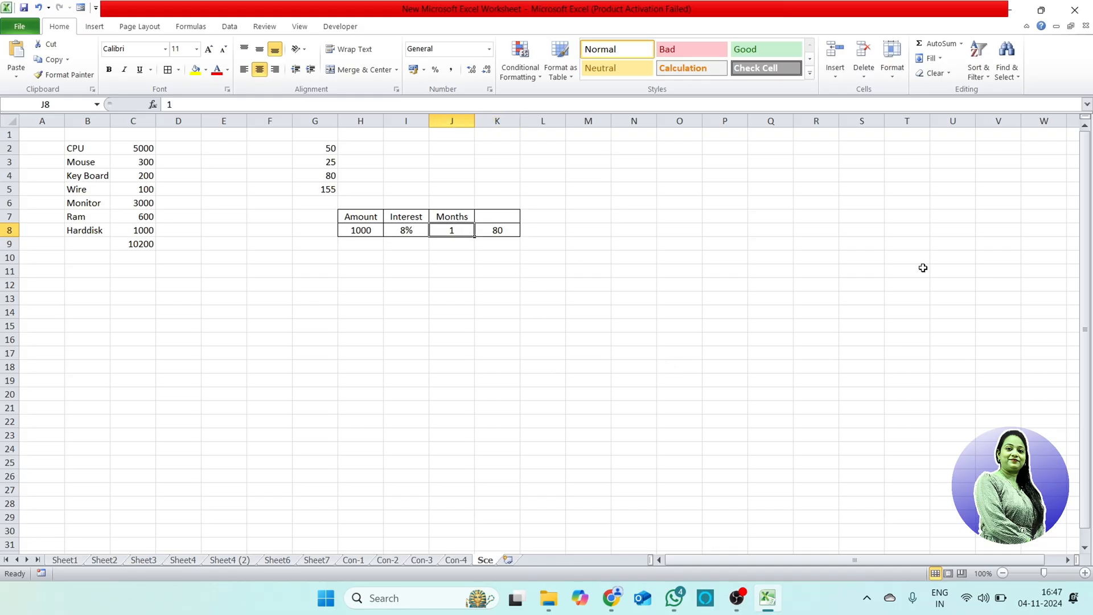
{"action": "type", "text": "2"}
{"action": "key", "text": "Return"}
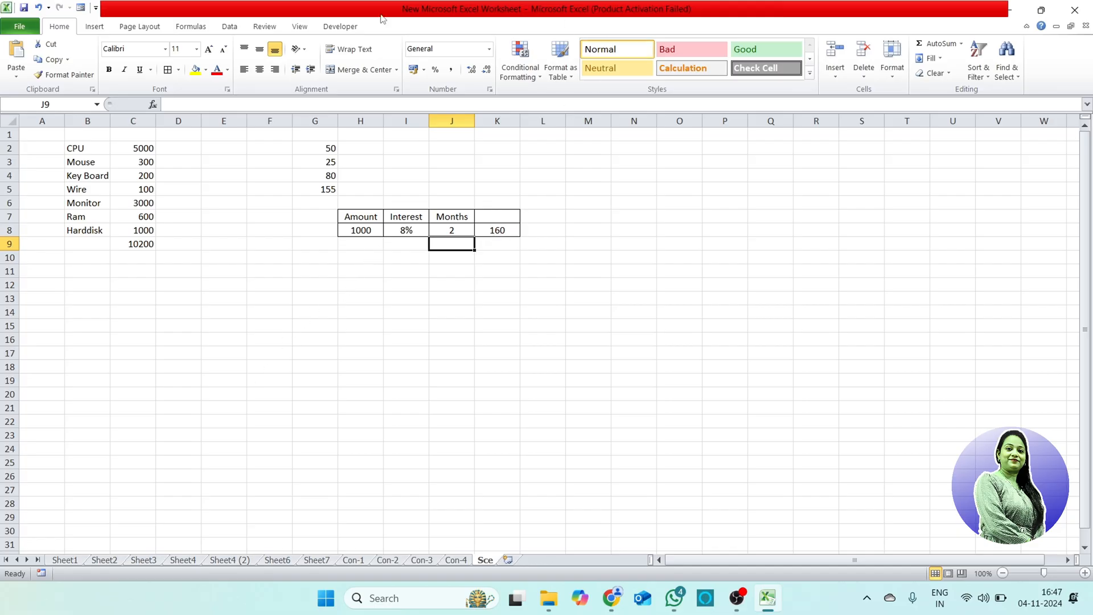
Step: Enter the formula =K8 in cell H10 to link it to the calculated interest
{"action": "left_click", "coordinate": [265, 27]}
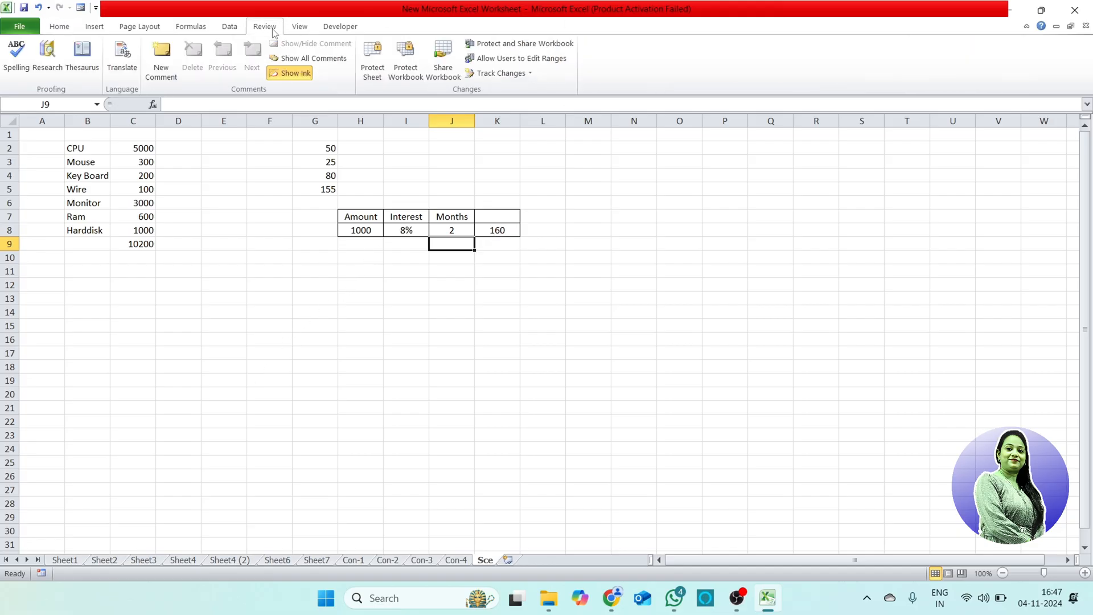
{"action": "left_click", "coordinate": [230, 27]}
{"action": "left_click", "coordinate": [586, 74]}
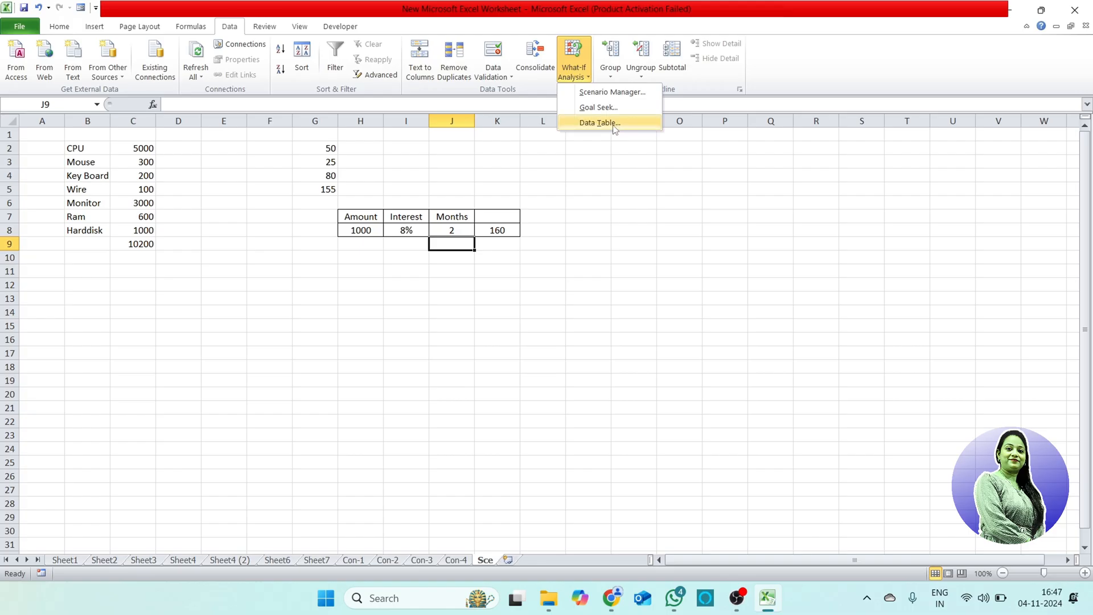
{"action": "left_click", "coordinate": [374, 285]}
{"action": "left_click", "coordinate": [365, 257]}
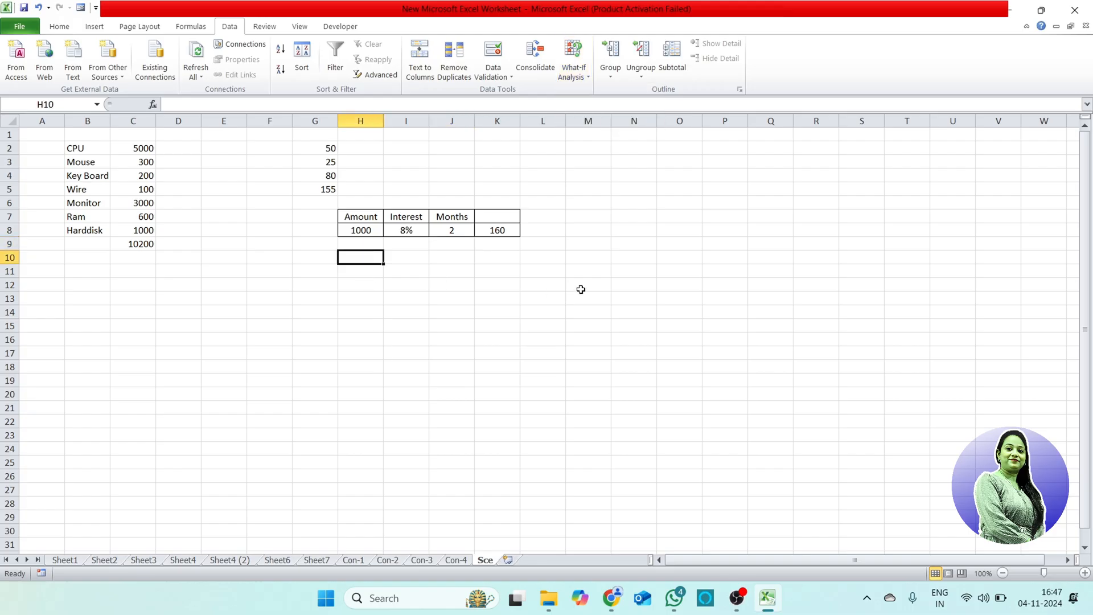
{"action": "type", "text": "="}
{"action": "left_click", "coordinate": [500, 231]}
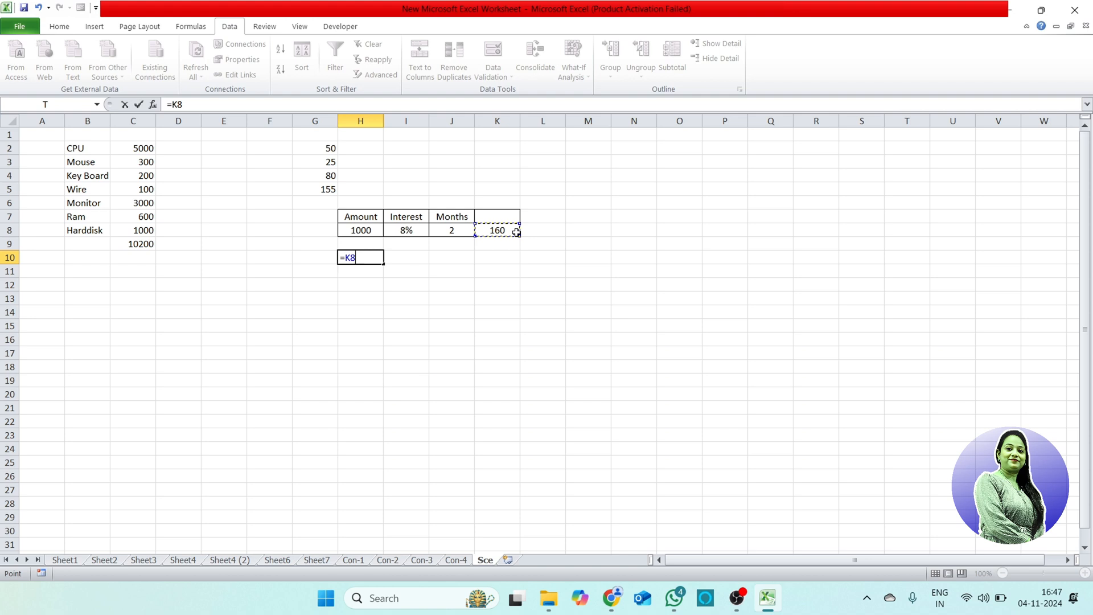
{"action": "key", "text": "Return"}
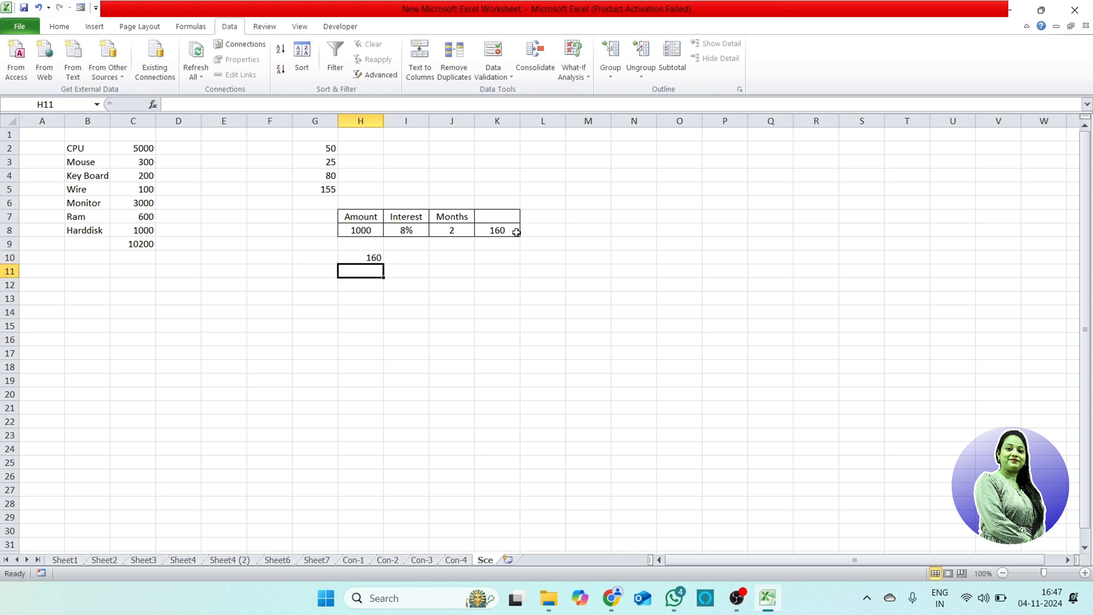
{"action": "key", "text": "Up"}
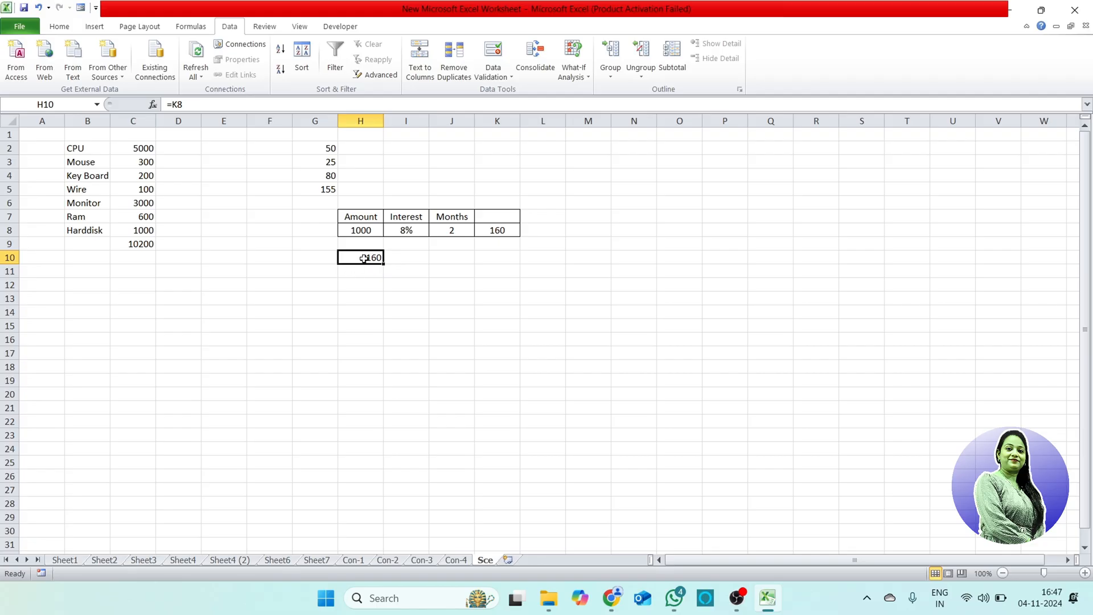
Step: Enter the amounts 2000, 5000 and 8000 across cells I10 to K10
{"action": "left_click", "coordinate": [407, 256]}
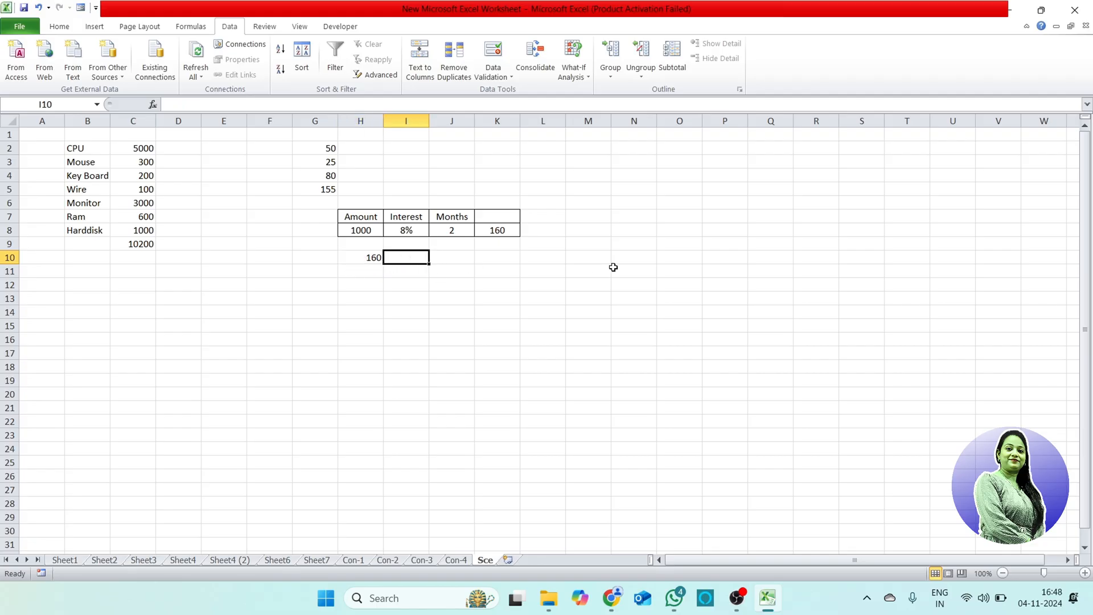
{"action": "type", "text": "2000"}
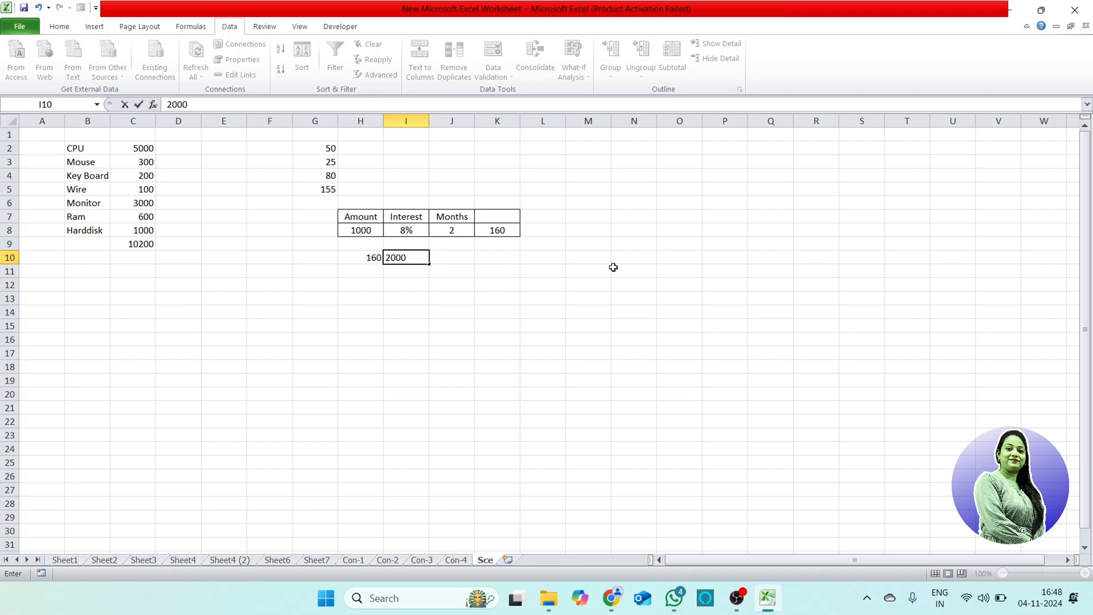
{"action": "key", "text": "Tab"}
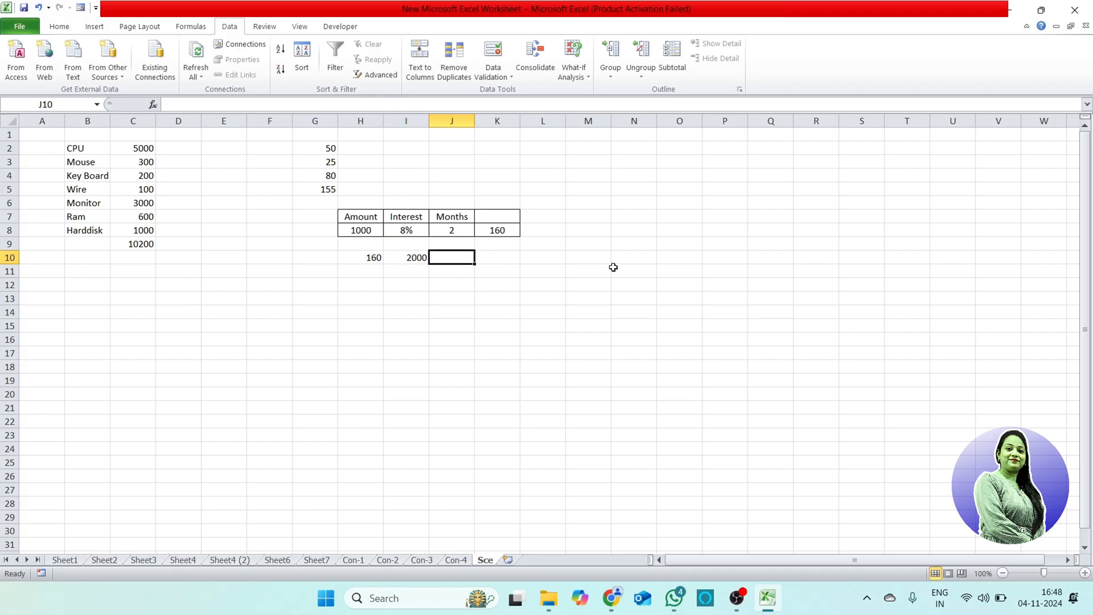
{"action": "type", "text": "5000"}
{"action": "key", "text": "Tab"}
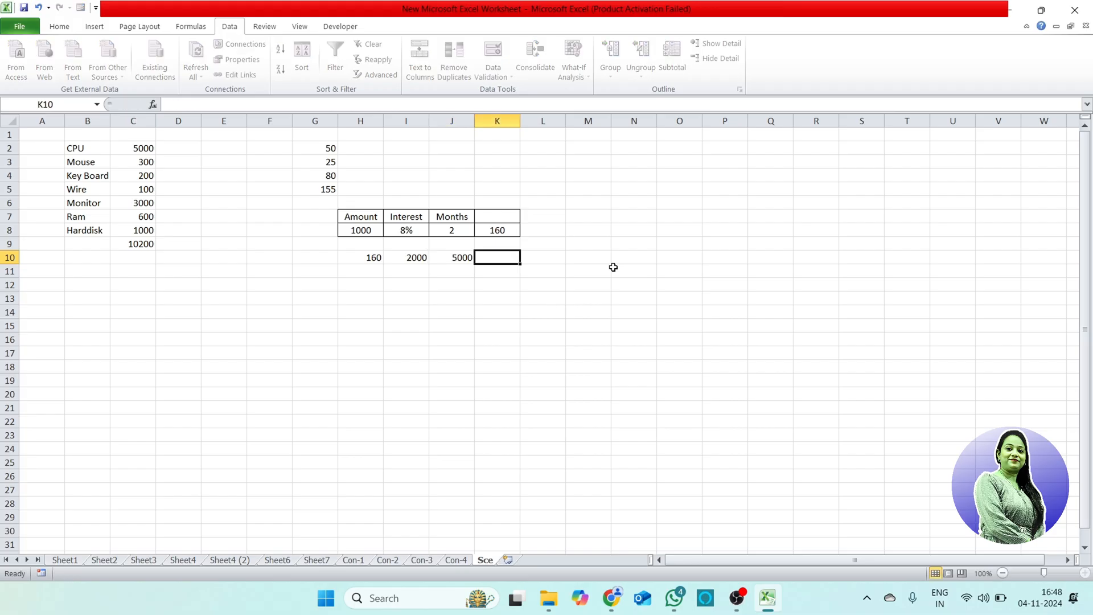
{"action": "type", "text": "8000"}
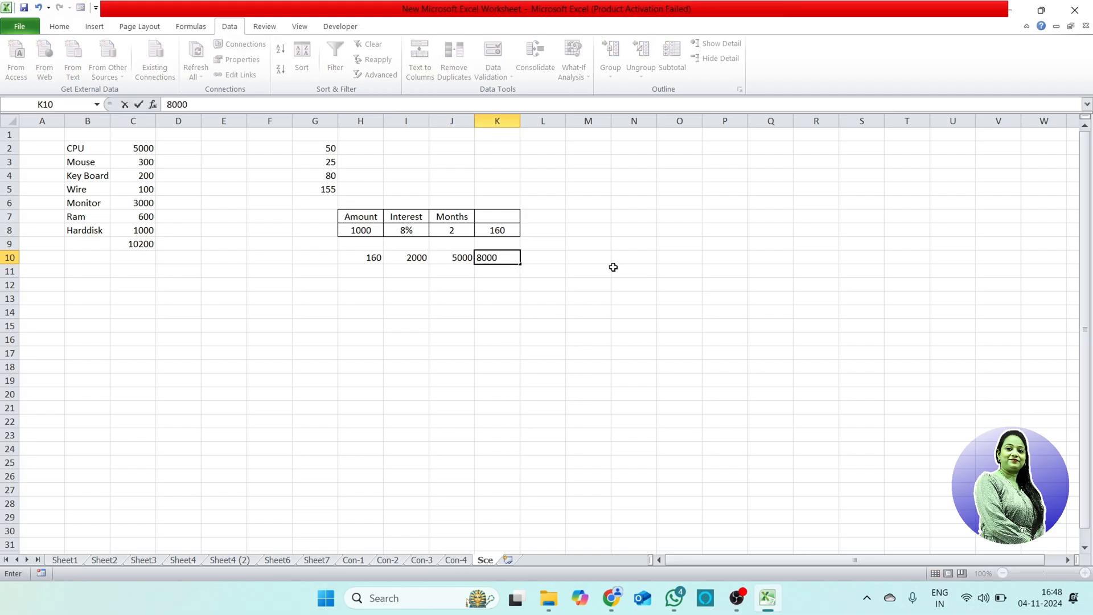
{"action": "key", "text": "Return"}
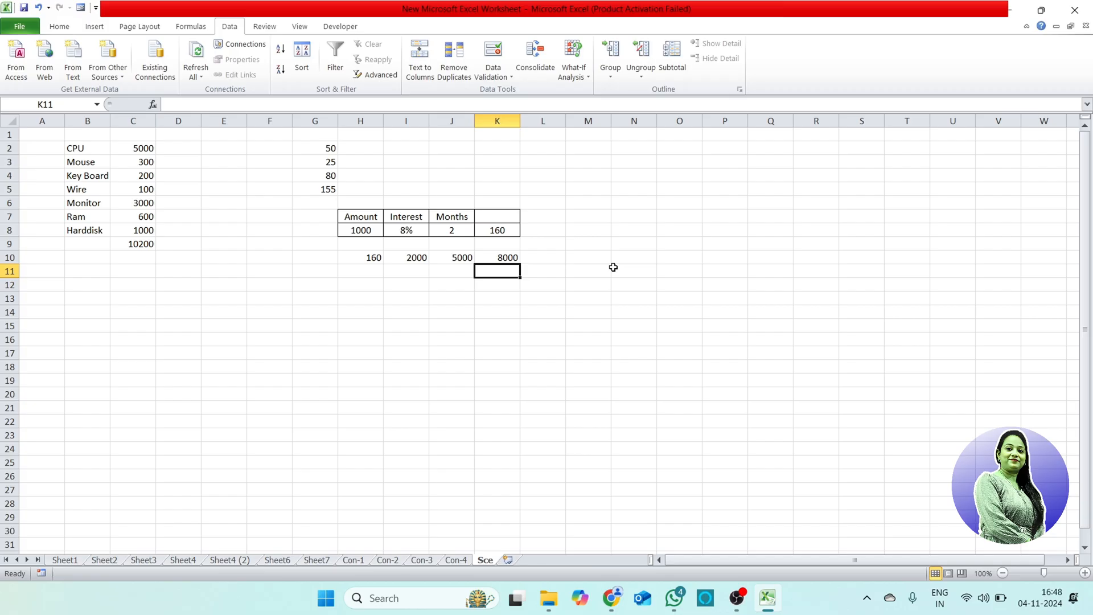
Step: Enter the month counts 2, 3, 4 and 5 down cells H11 to H14
{"action": "key", "text": "Left"}
{"action": "key", "text": "Left"}
{"action": "key", "text": "Left"}
{"action": "type", "text": "2"}
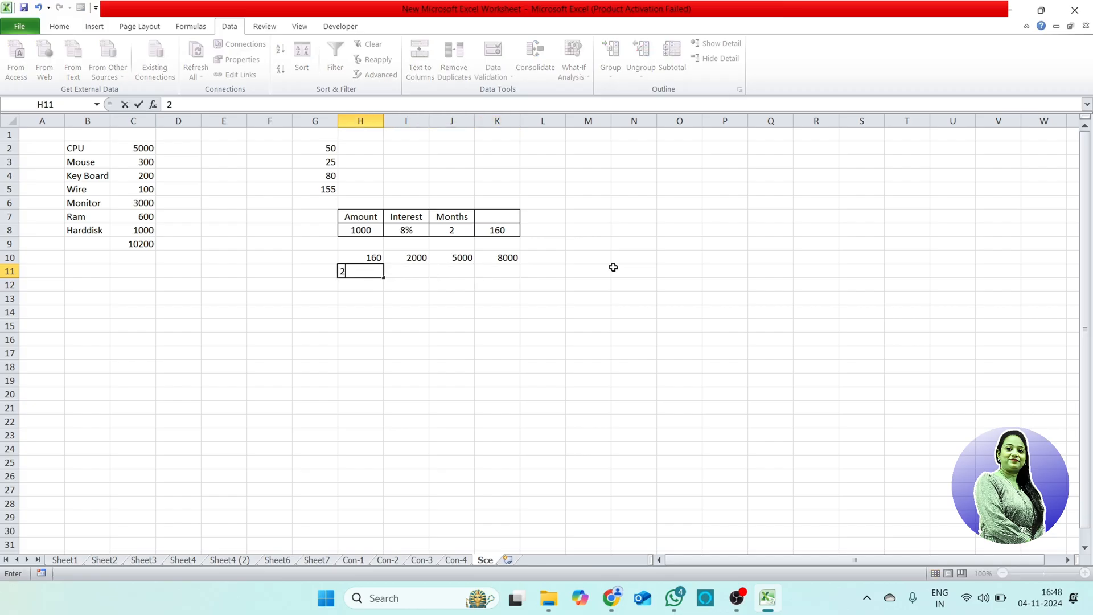
{"action": "key", "text": "Return"}
{"action": "type", "text": "3"}
{"action": "key", "text": "Return"}
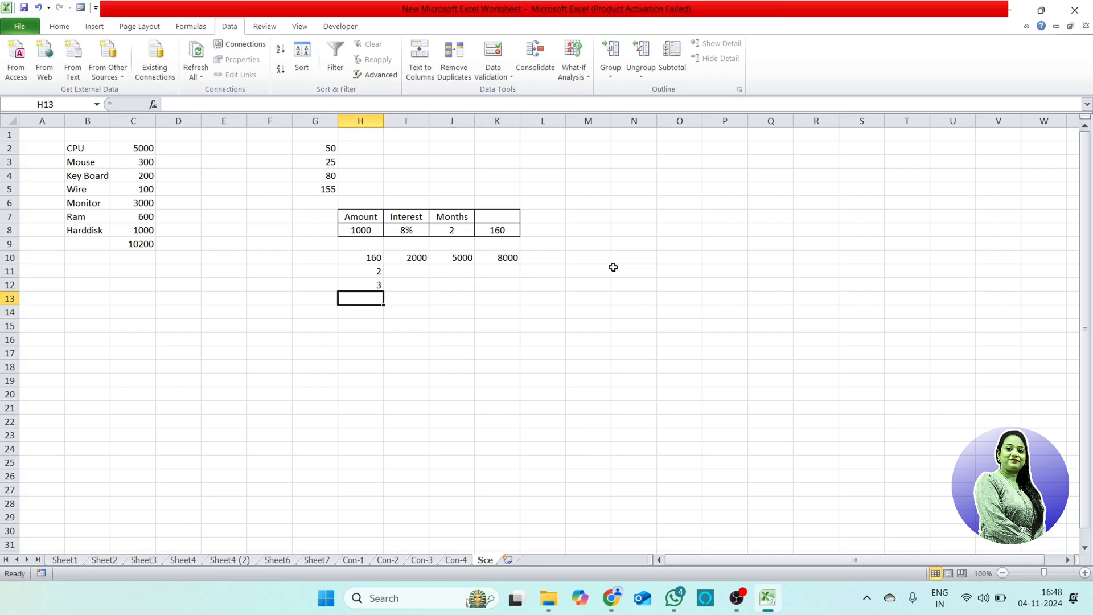
{"action": "type", "text": "4"}
{"action": "key", "text": "Return"}
{"action": "type", "text": "5"}
{"action": "key", "text": "Return"}
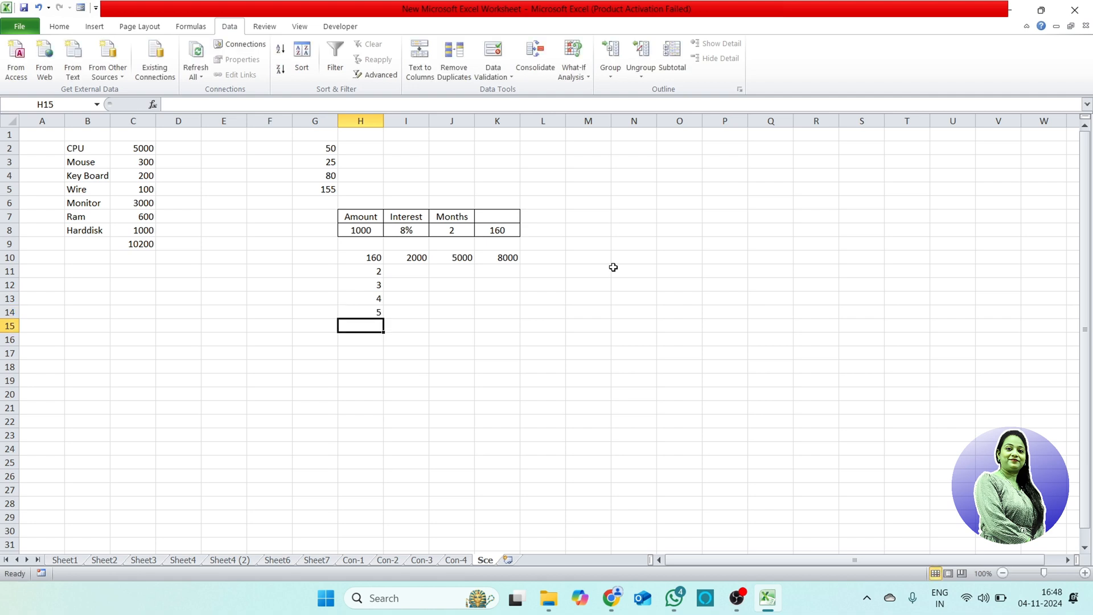
Step: Create a what-if Data Table over H10:K14 with row input cell H8 and column input cell J8
{"action": "left_click_drag", "start_coordinate": [373, 257], "coordinate": [503, 306]}
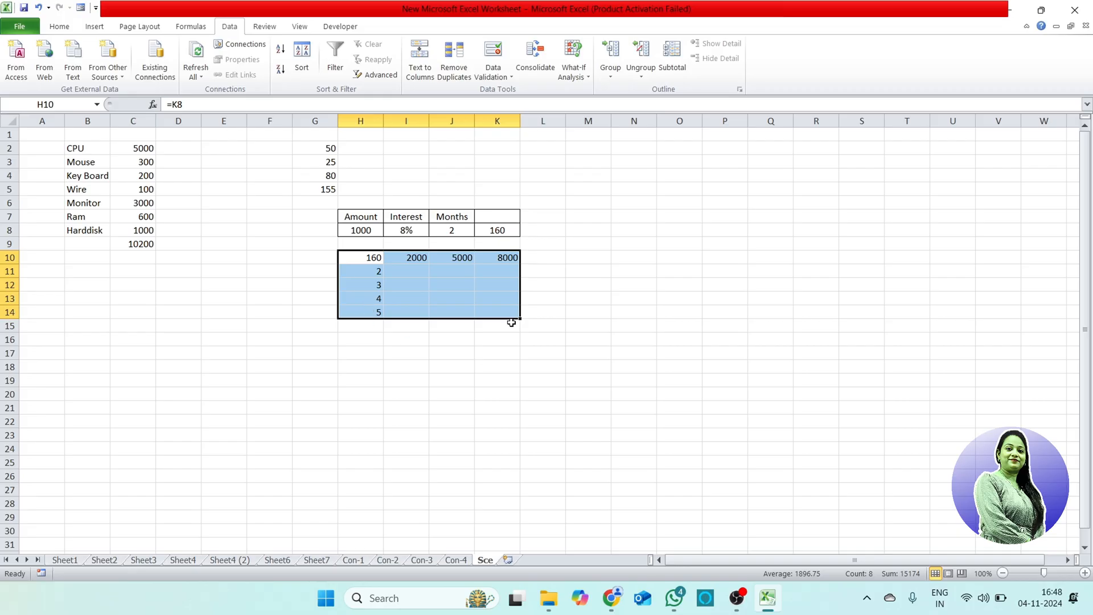
{"action": "left_click", "coordinate": [428, 345]}
{"action": "left_click_drag", "start_coordinate": [369, 259], "coordinate": [508, 306]}
{"action": "left_click", "coordinate": [573, 71]}
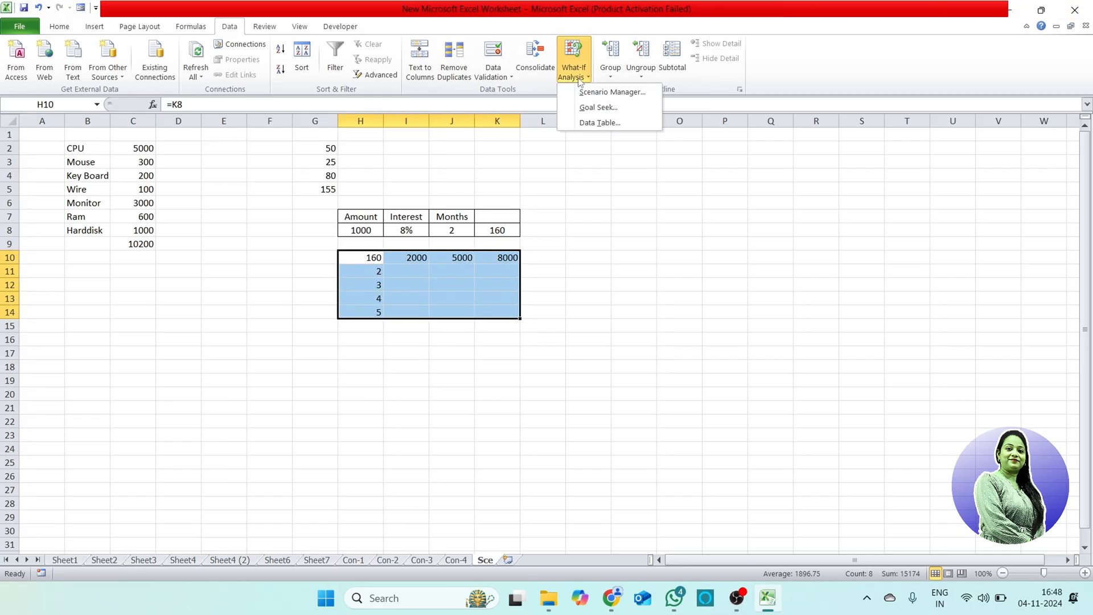
{"action": "left_click", "coordinate": [593, 122]}
{"action": "left_click_drag", "start_coordinate": [658, 166], "coordinate": [695, 225]}
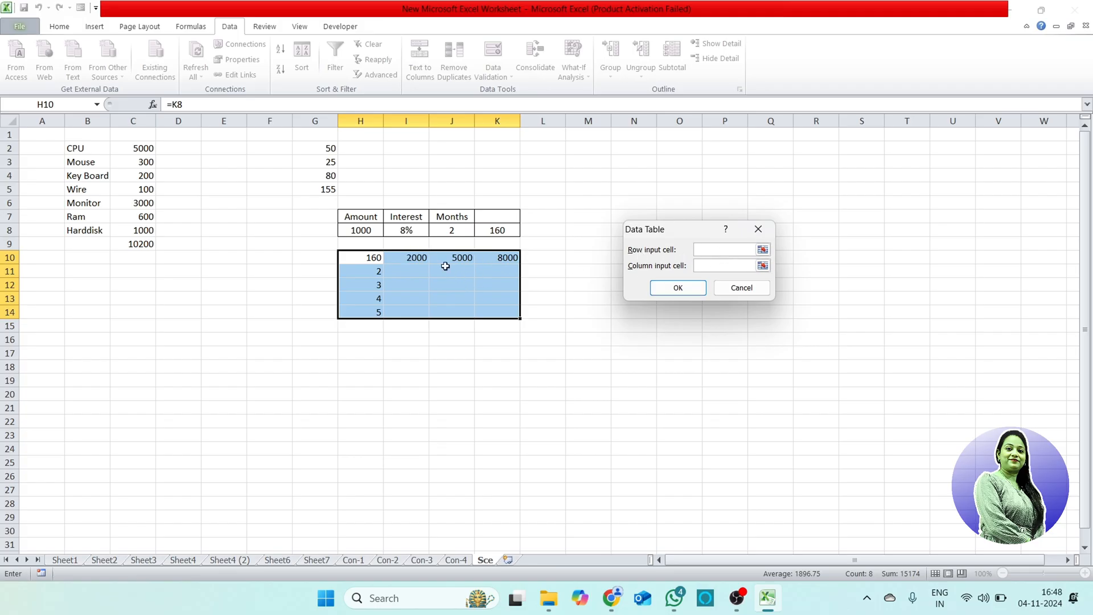
{"action": "left_click", "coordinate": [366, 235]}
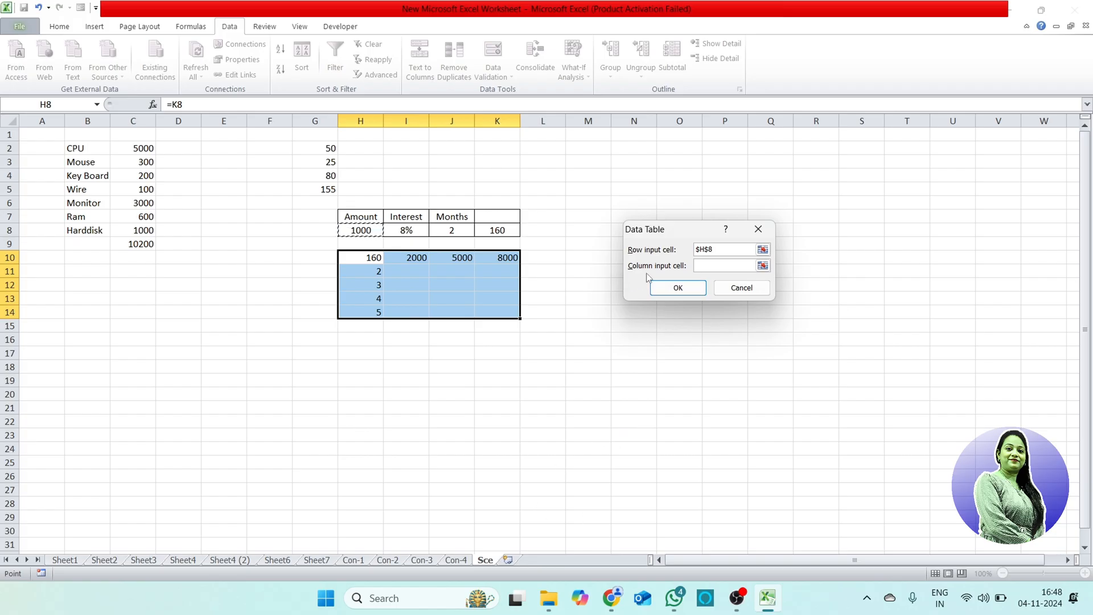
{"action": "left_click", "coordinate": [714, 267]}
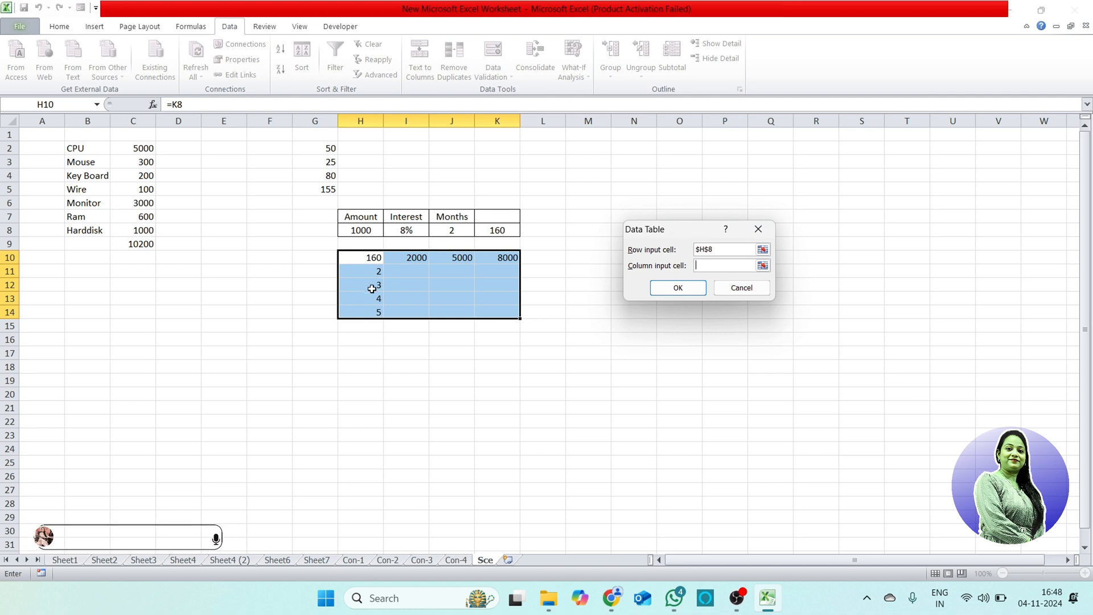
{"action": "left_click", "coordinate": [453, 230]}
{"action": "left_click", "coordinate": [677, 288]}
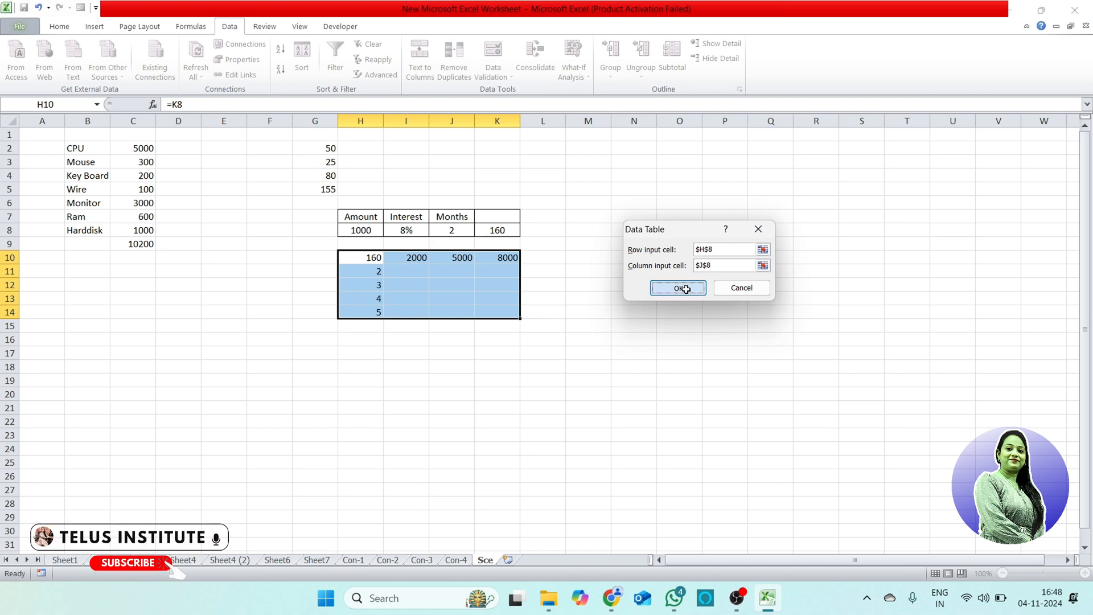
Step: Check the two-month interest in I11, J11 and K11 against the amounts above each cell
{"action": "left_click", "coordinate": [509, 376]}
{"action": "left_click", "coordinate": [406, 260]}
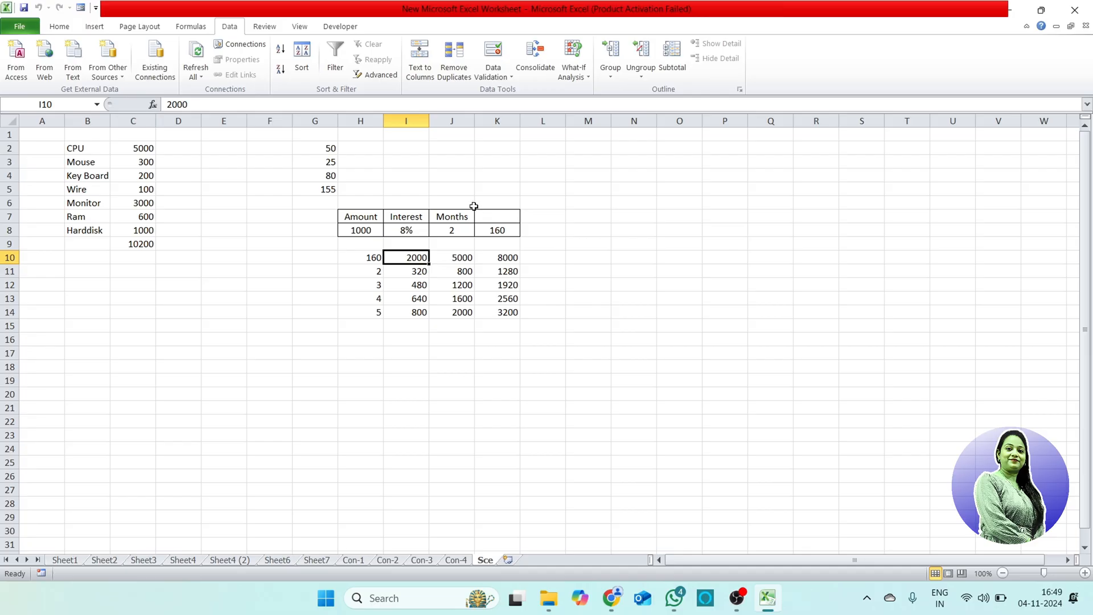
{"action": "left_click", "coordinate": [418, 272]}
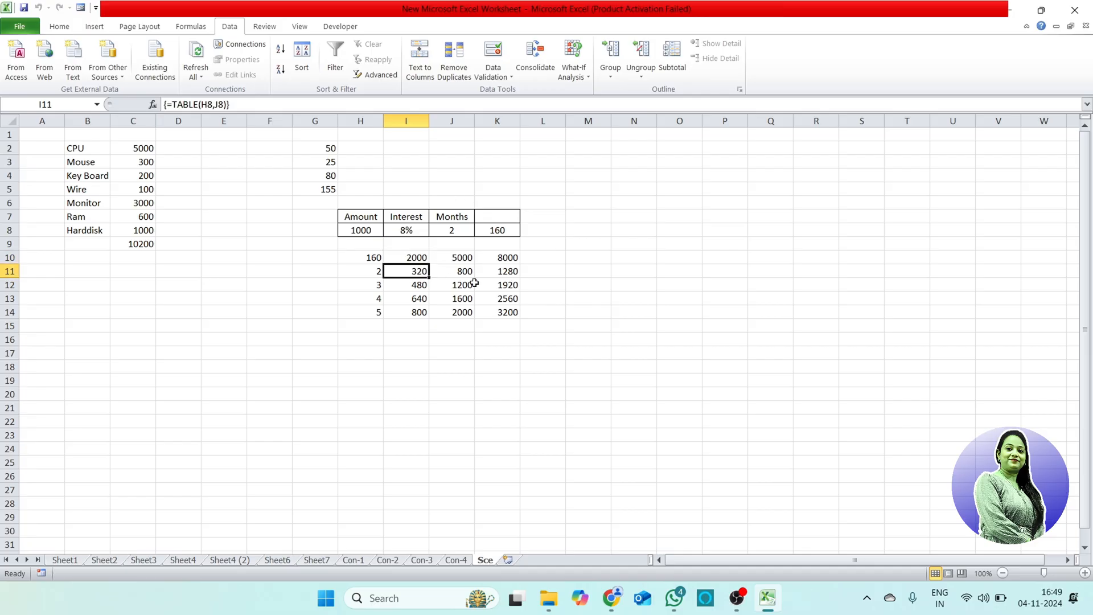
{"action": "left_click", "coordinate": [463, 257]}
{"action": "left_click", "coordinate": [466, 273]}
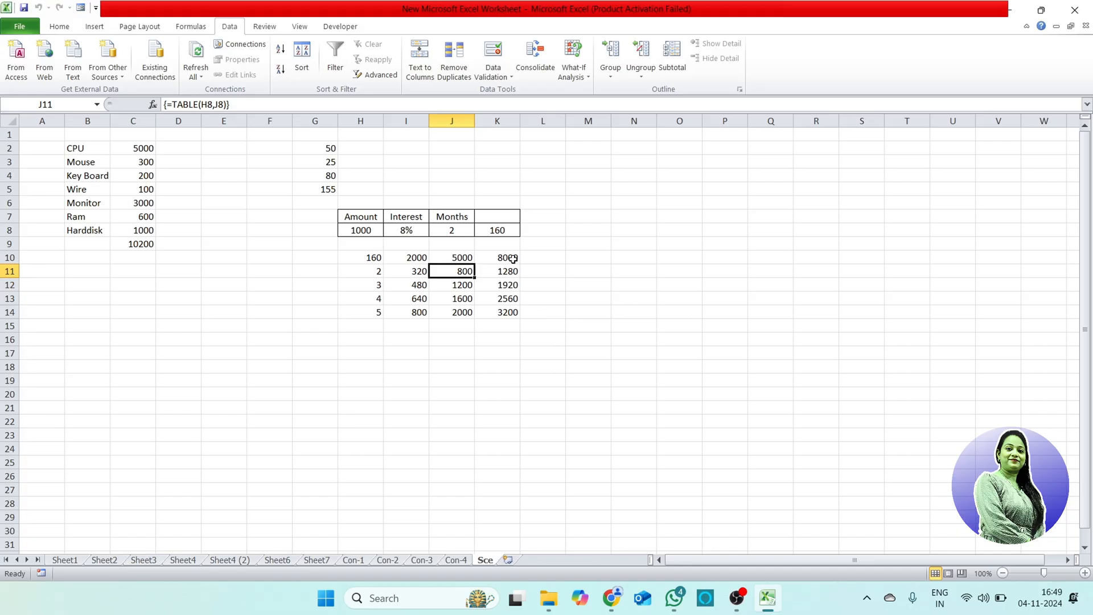
{"action": "left_click", "coordinate": [513, 259]}
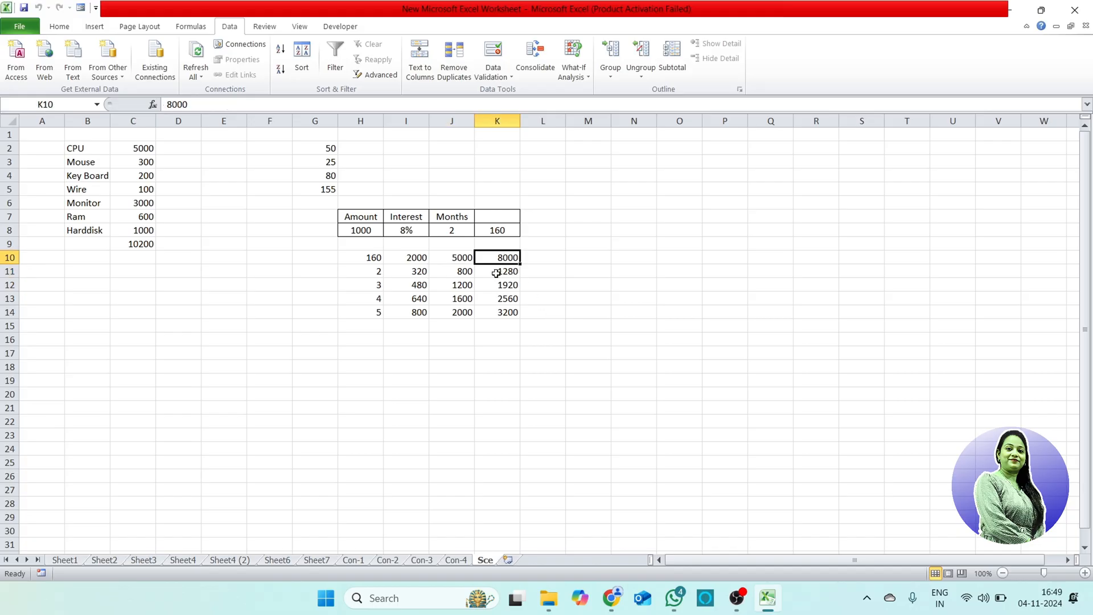
{"action": "left_click", "coordinate": [505, 272]}
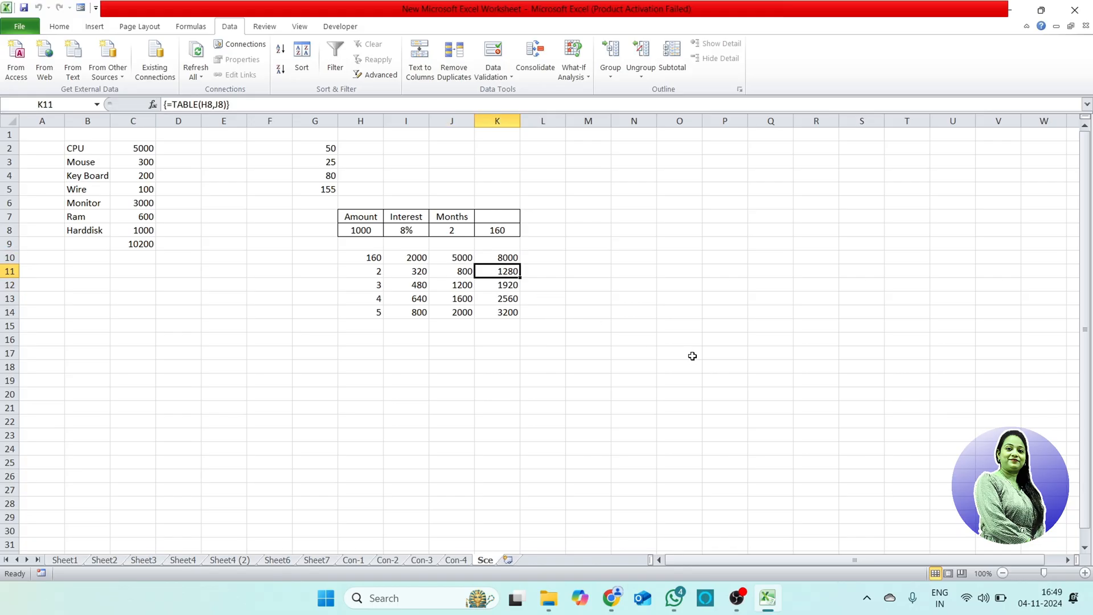
{"action": "left_click_drag", "start_coordinate": [370, 255], "coordinate": [503, 312]}
{"action": "left_click", "coordinate": [589, 80]}
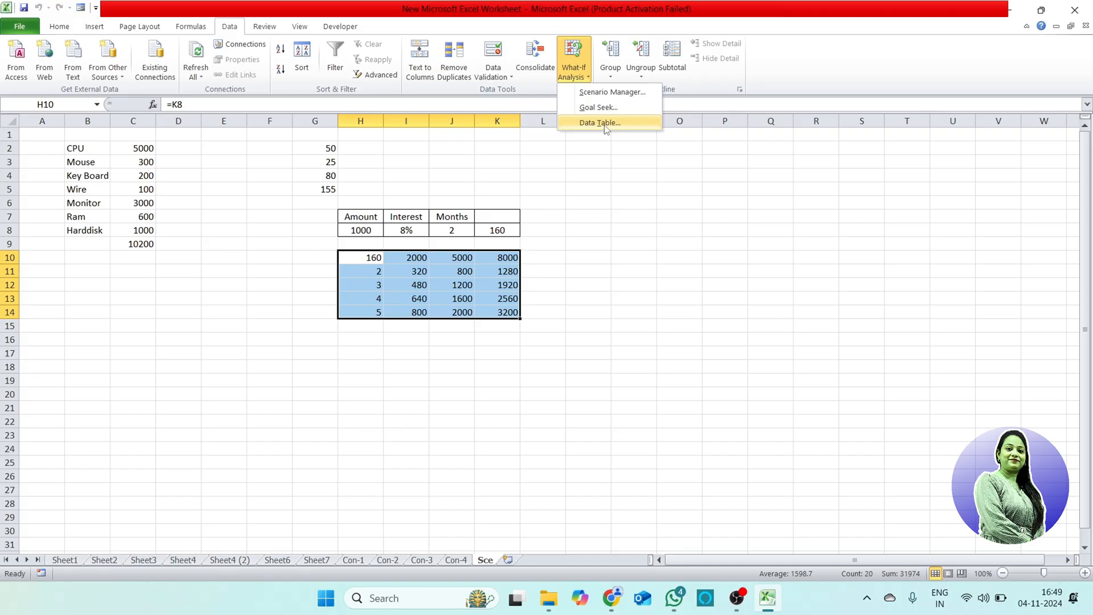
{"action": "left_click", "coordinate": [711, 219]}
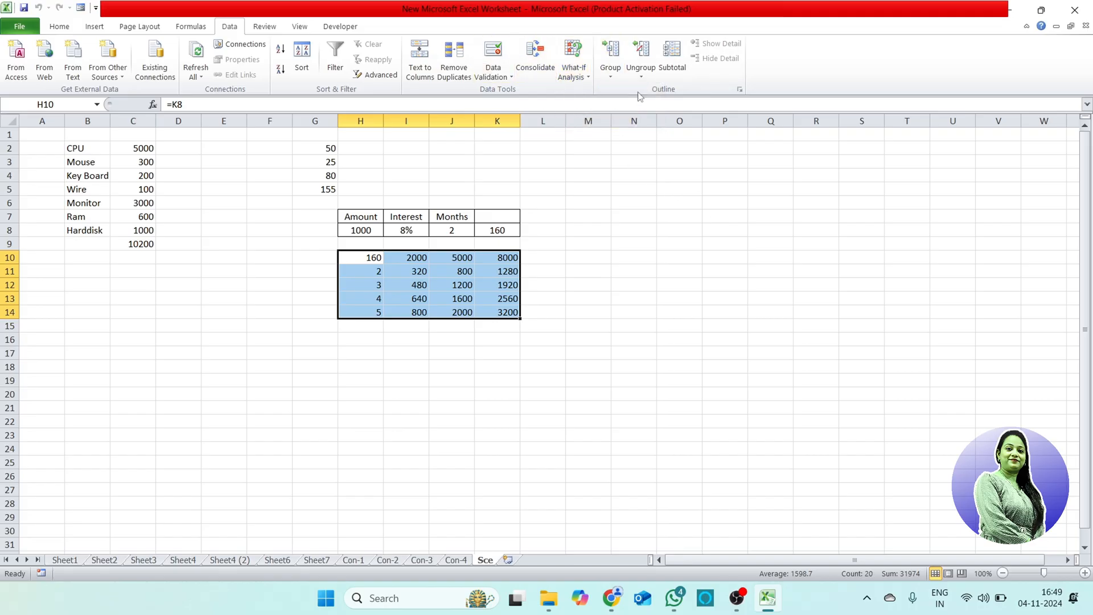
Step: Group rows 2 to 5 and collapse the row group
{"action": "left_click", "coordinate": [9, 148]}
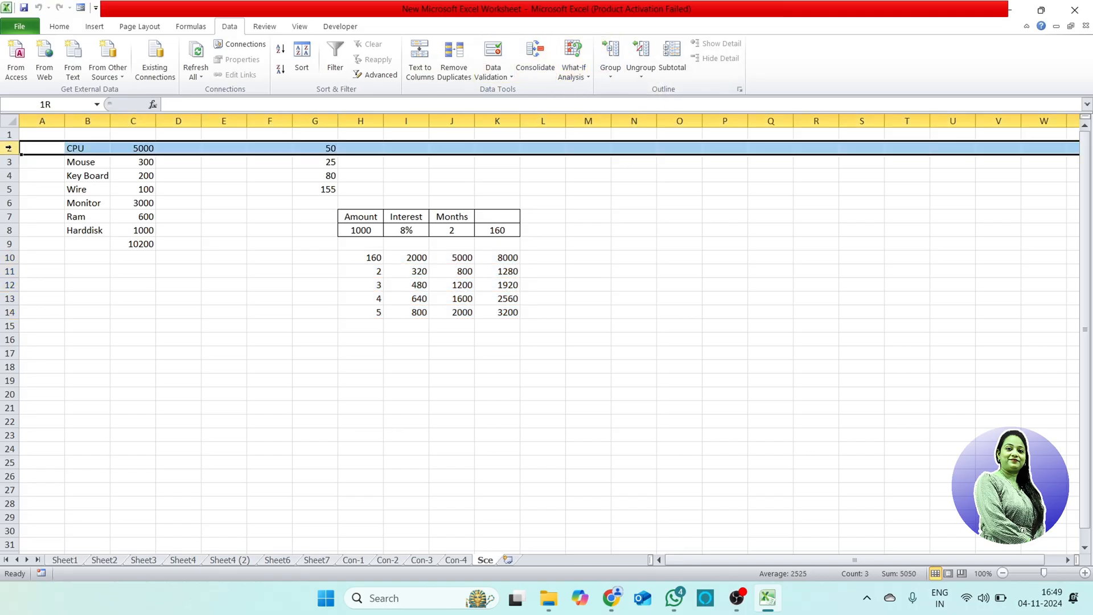
{"action": "left_click_drag", "start_coordinate": [8, 148], "coordinate": [8, 189]}
{"action": "left_click", "coordinate": [611, 73]}
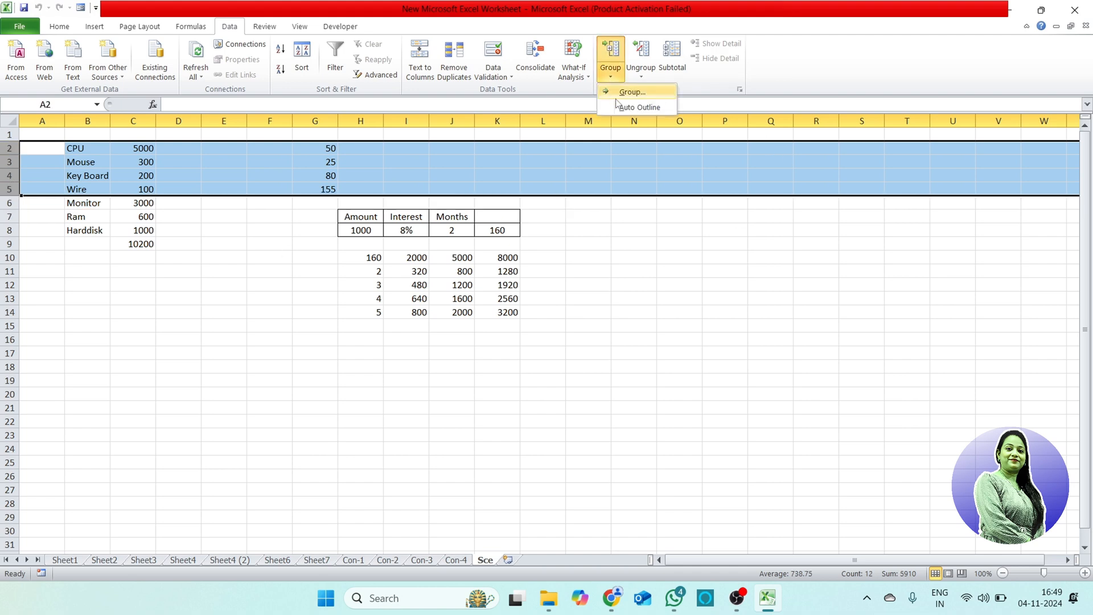
{"action": "left_click", "coordinate": [632, 91]}
{"action": "left_click", "coordinate": [6, 202]}
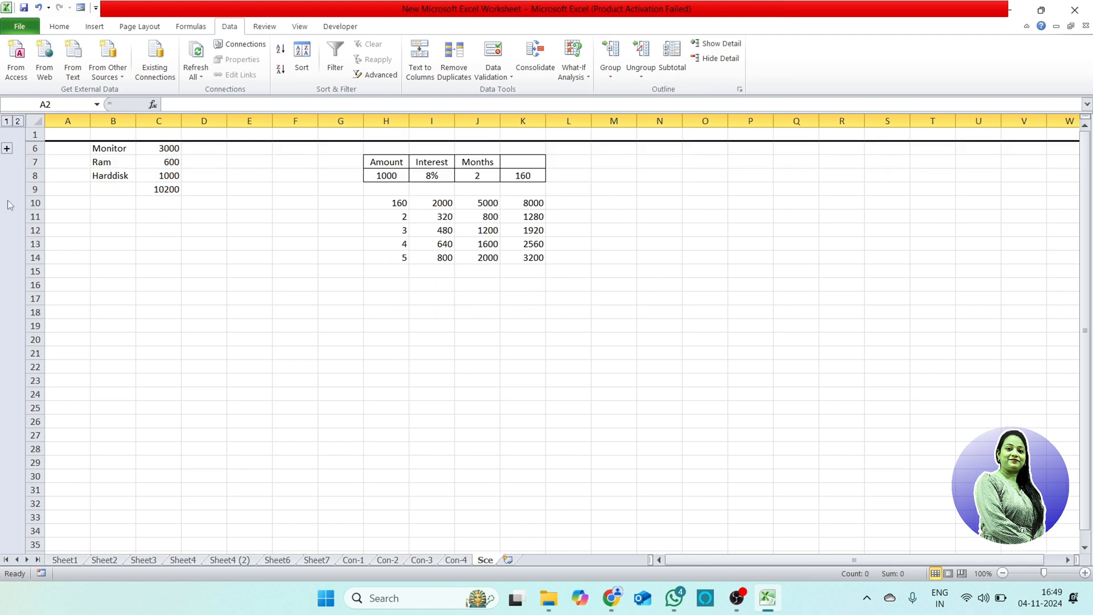
Step: Expand the collapsed row group and ungroup rows 2 to 5
{"action": "left_click", "coordinate": [9, 149]}
{"action": "left_click", "coordinate": [641, 72]}
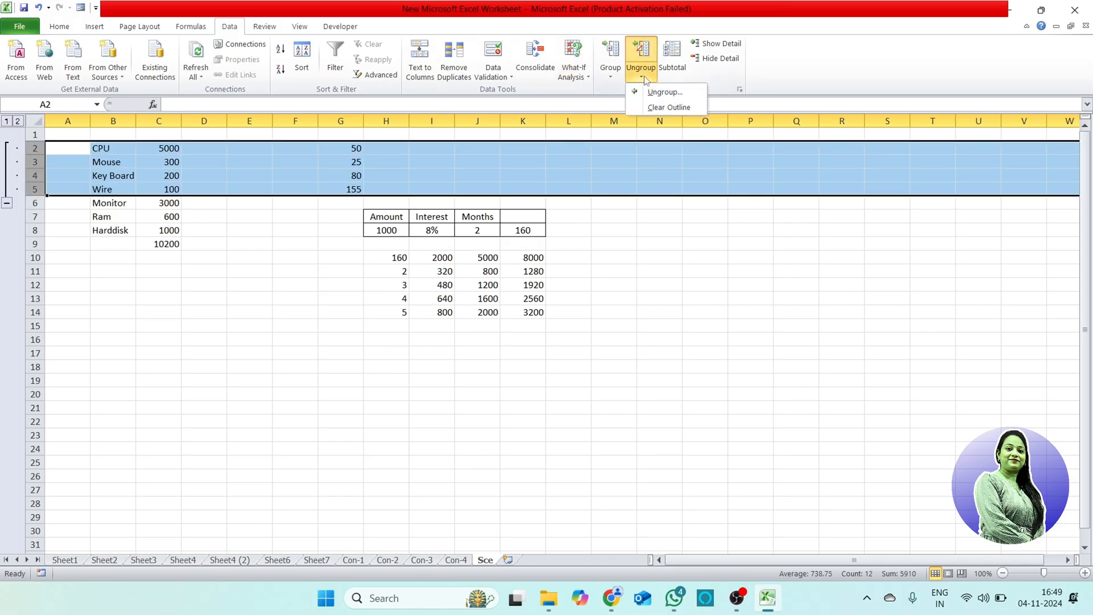
{"action": "left_click", "coordinate": [664, 93]}
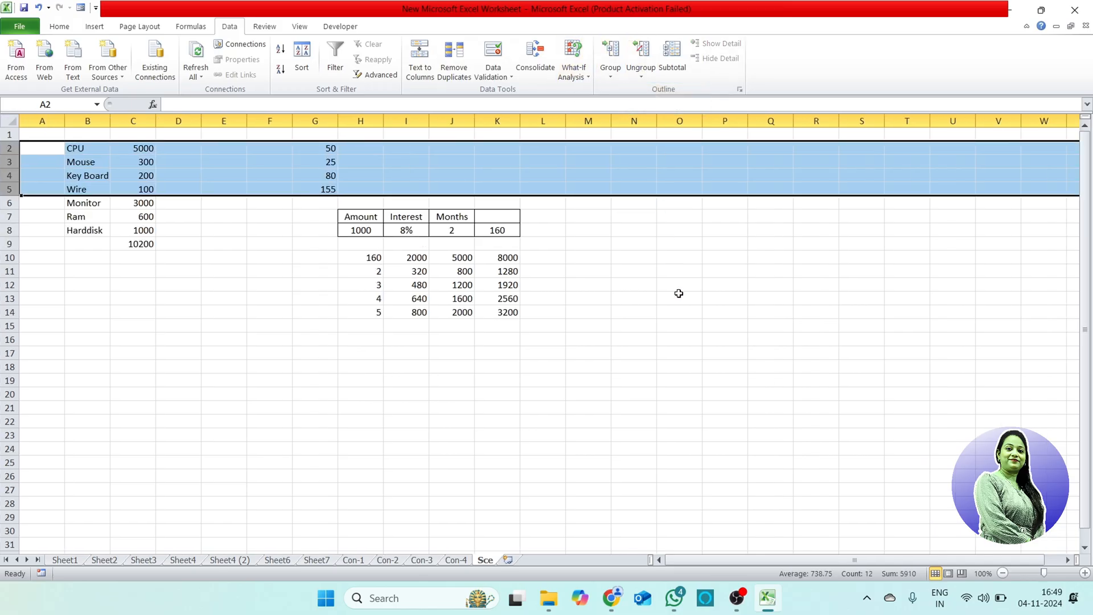
{"action": "left_click", "coordinate": [679, 297]}
Step: Group columns B and C and collapse the column group
{"action": "left_click_drag", "start_coordinate": [86, 121], "coordinate": [134, 120]}
{"action": "left_click", "coordinate": [611, 73]}
{"action": "left_click", "coordinate": [623, 91]}
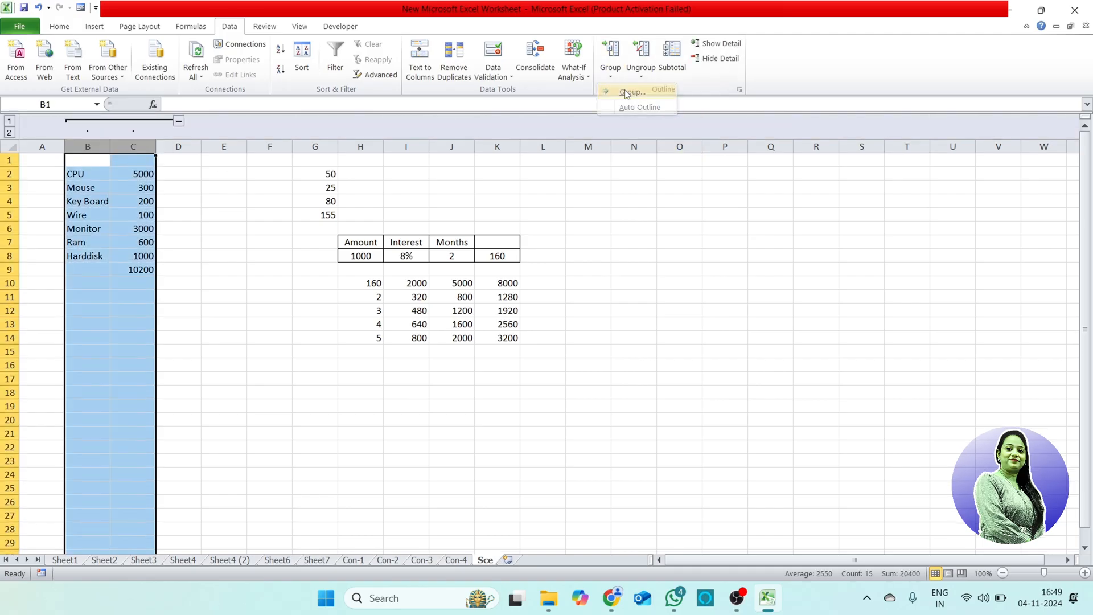
{"action": "left_click", "coordinate": [178, 121]}
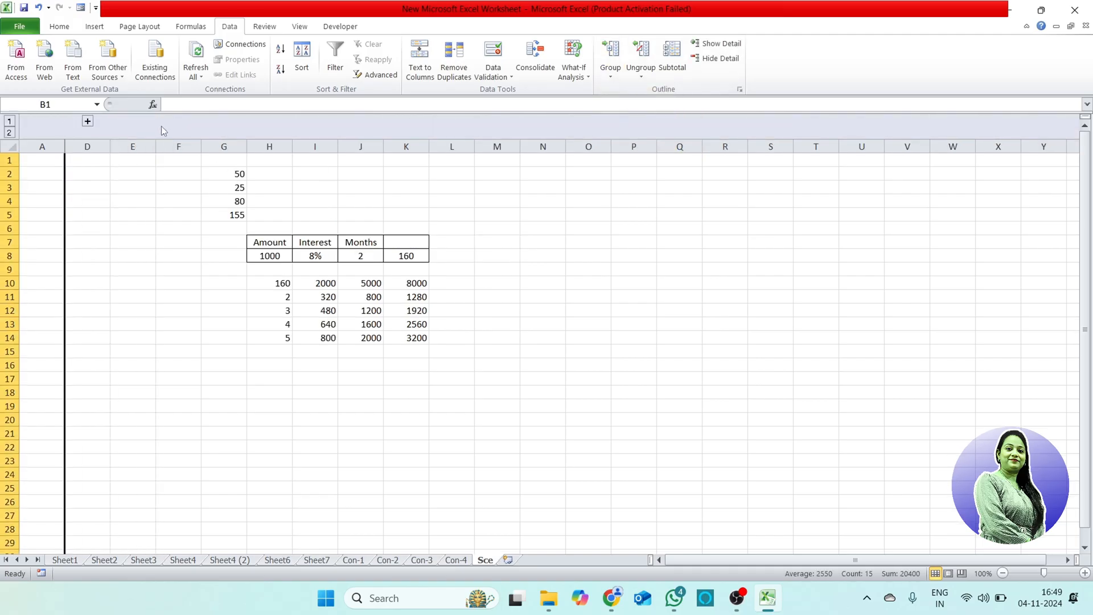
Step: Expand the collapsed column group and ungroup columns B and C
{"action": "left_click", "coordinate": [87, 121]}
{"action": "left_click", "coordinate": [641, 71]}
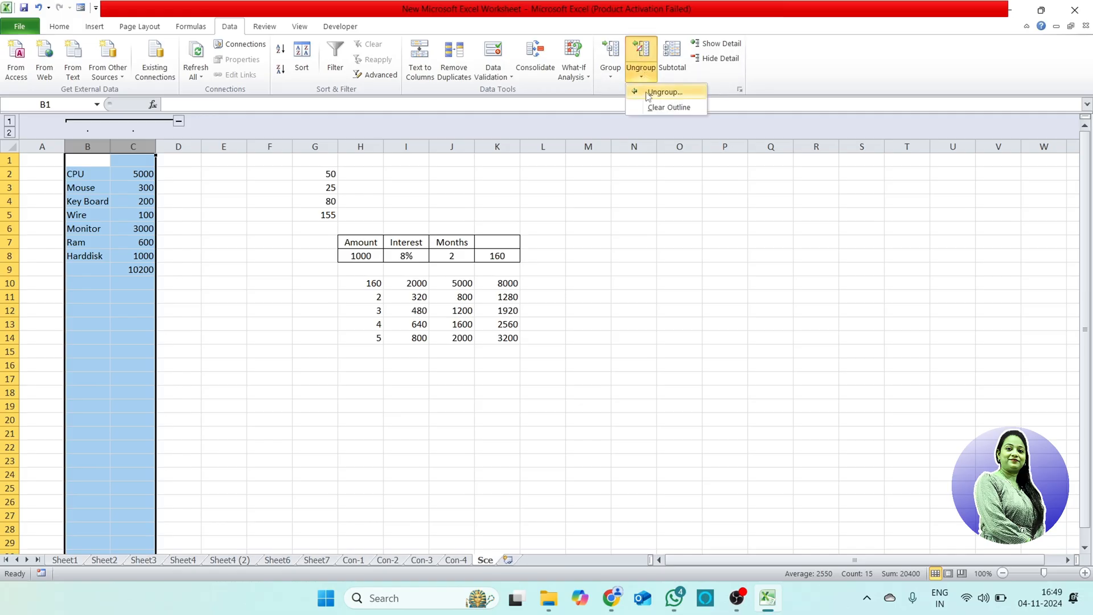
{"action": "left_click", "coordinate": [646, 92]}
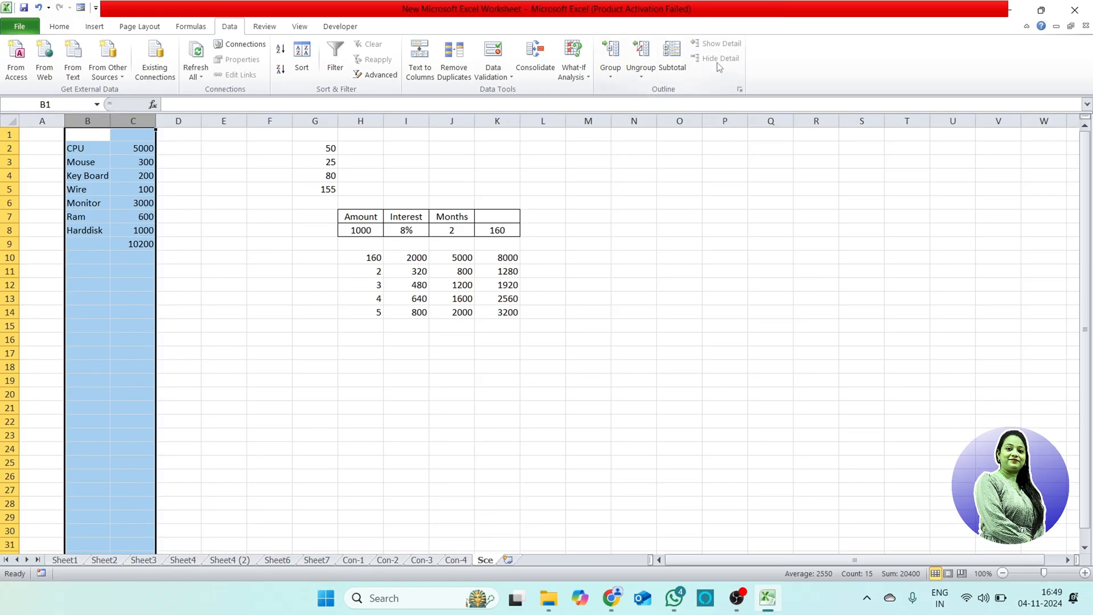
{"action": "left_click_drag", "start_coordinate": [708, 254], "coordinate": [708, 267]}
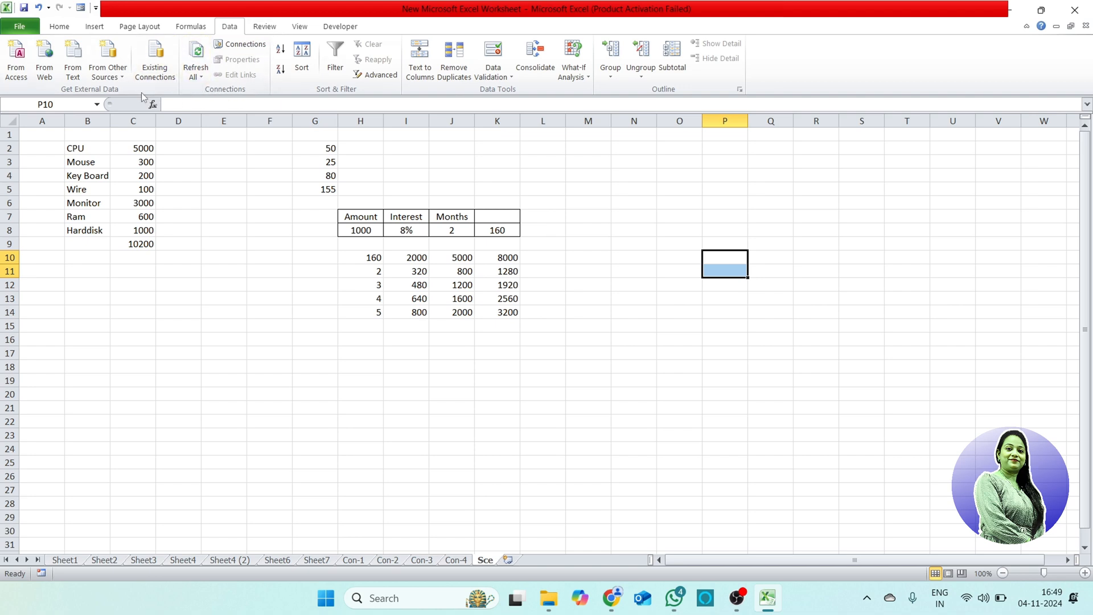
{"action": "left_click", "coordinate": [297, 239]}
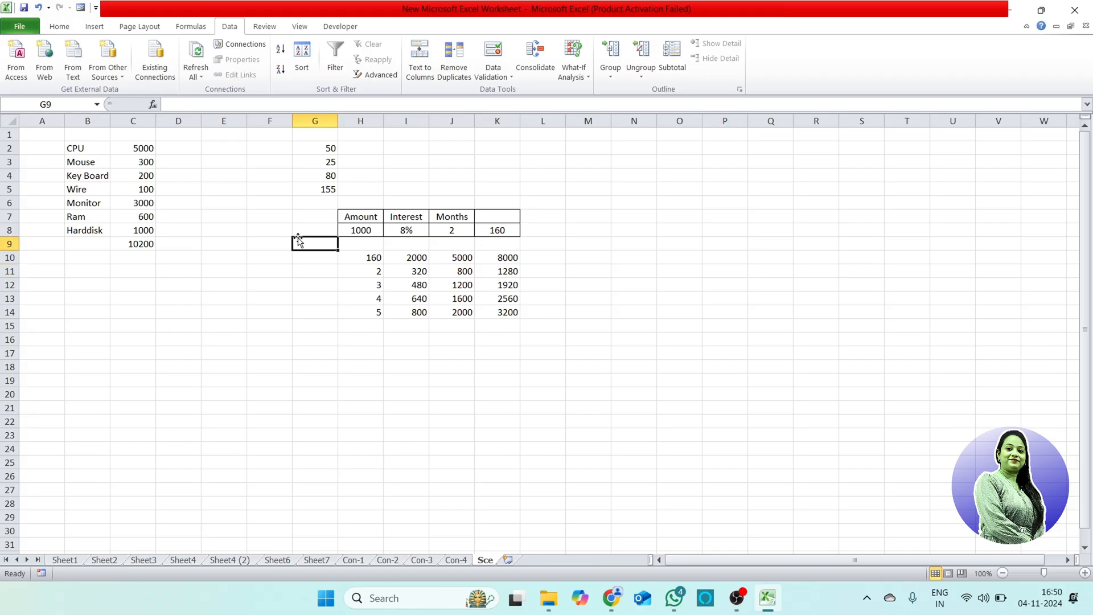